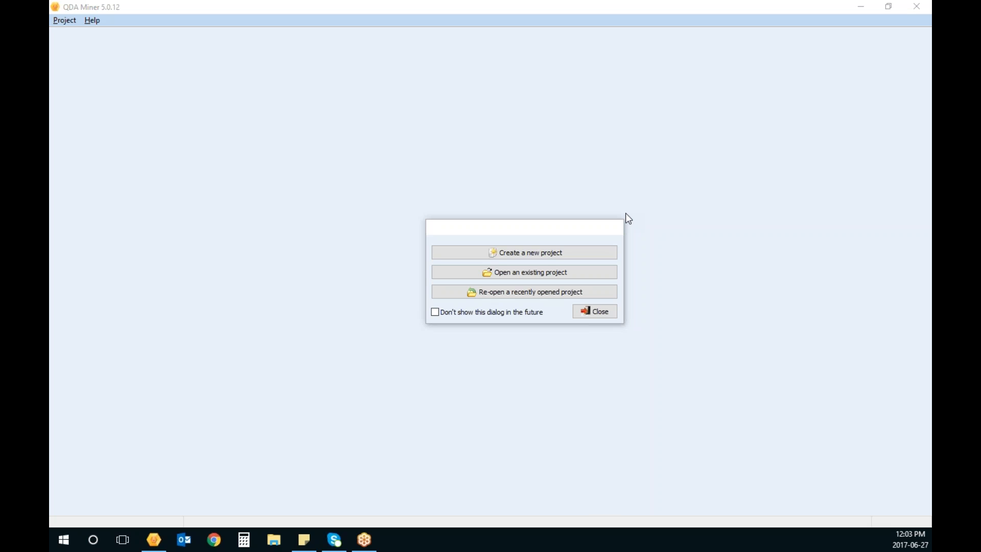
Start a new project from an imported MS Excel data file, selecting WebSurvey.xls in the Surveys folder.
{"action": "left_click", "coordinate": [542, 259]}
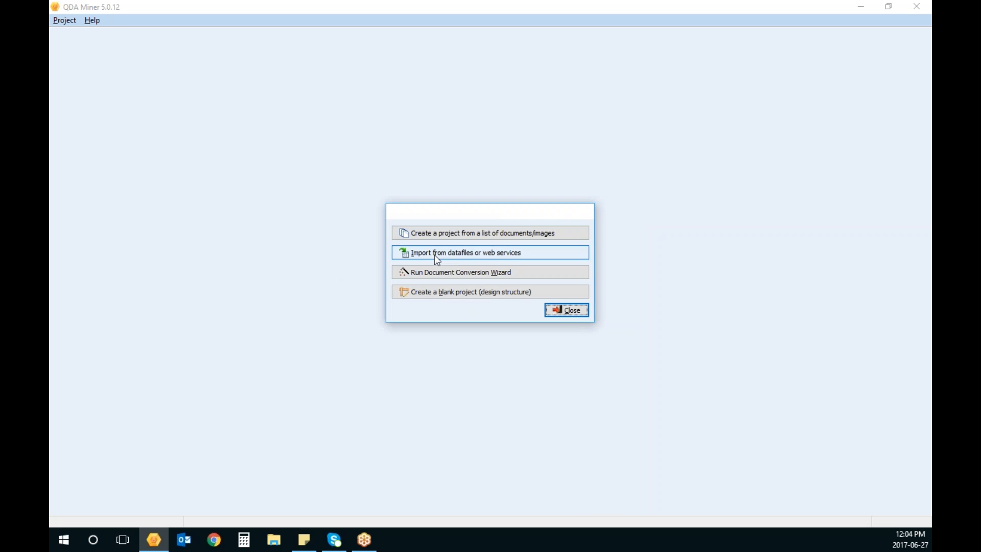
{"action": "left_click", "coordinate": [453, 256]}
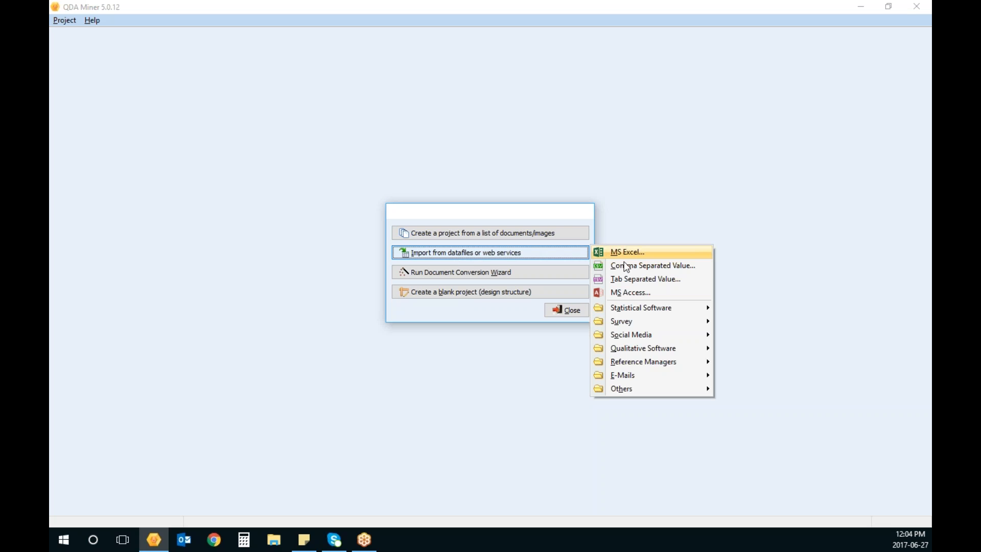
{"action": "mouse_move", "coordinate": [626, 325]}
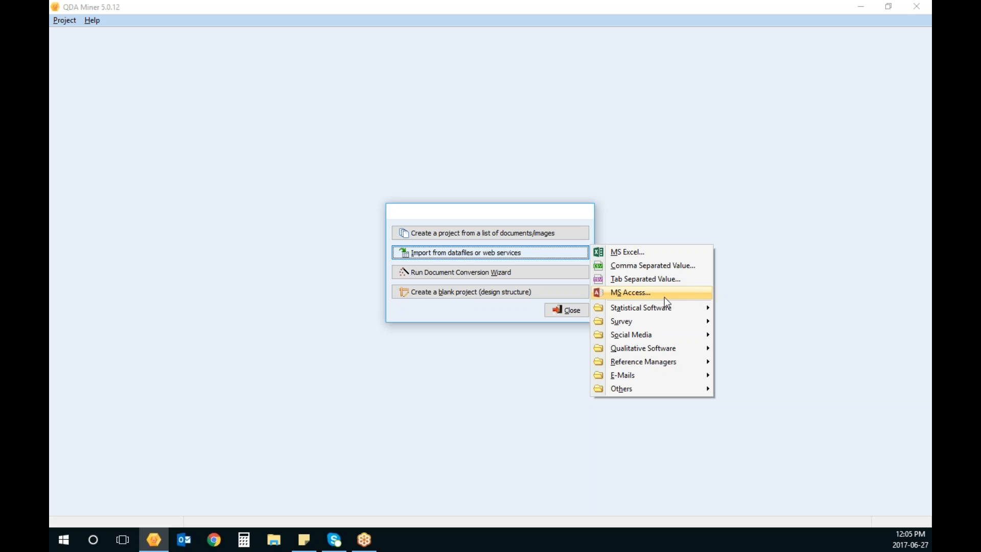
{"action": "mouse_move", "coordinate": [668, 326]}
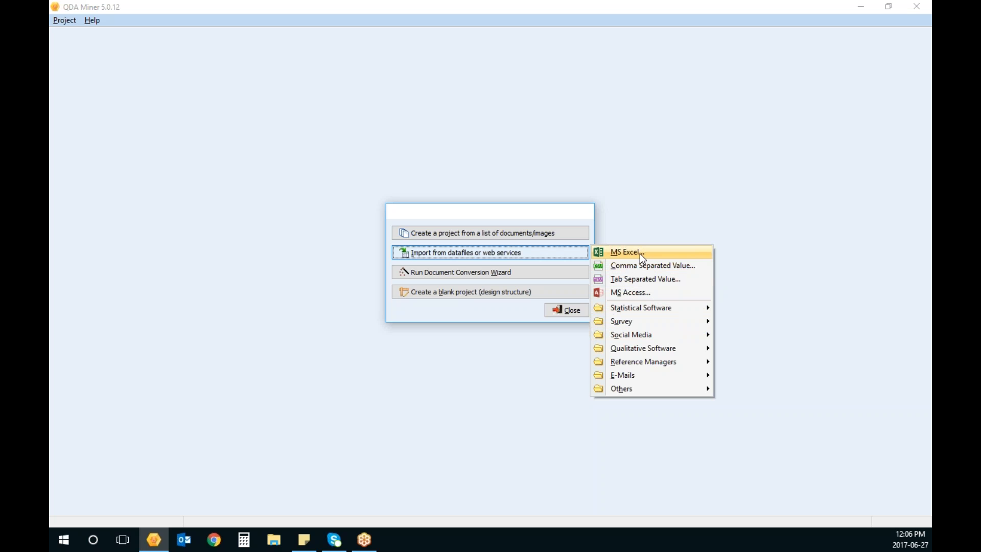
{"action": "left_click", "coordinate": [641, 254]}
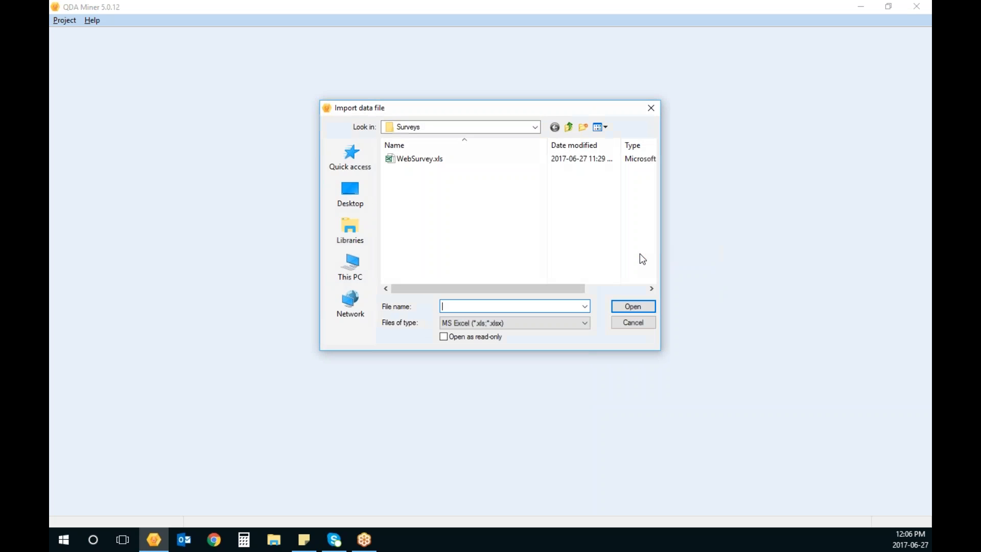
{"action": "left_click", "coordinate": [423, 158]}
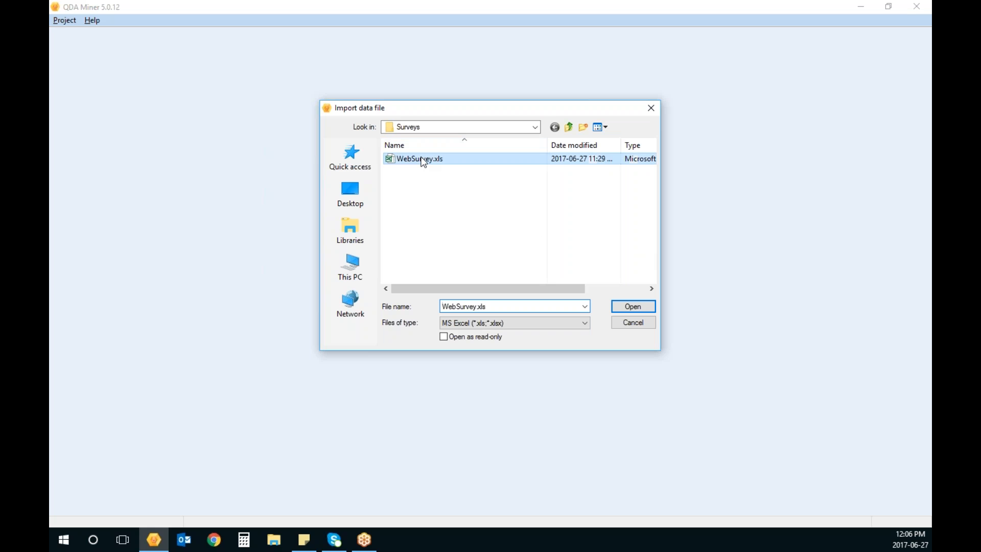
Open WebSurvey.xls in Excel and examine its header row and first responses, from the ID column to SKILLS.
{"action": "right_click", "coordinate": [421, 159]}
{"action": "left_click", "coordinate": [451, 185]}
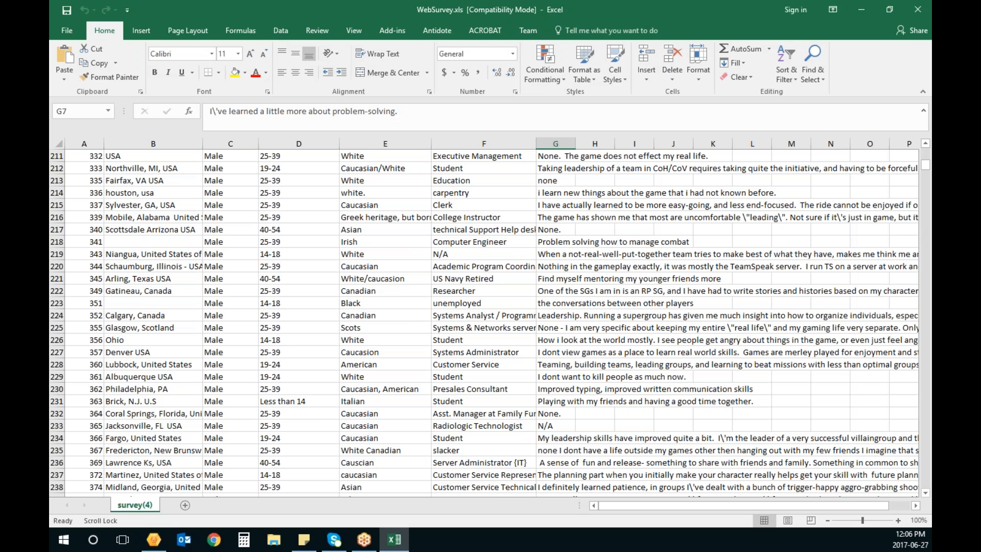
{"action": "scroll", "coordinate": [306, 192], "scroll_direction": "up", "scroll_amount": 12}
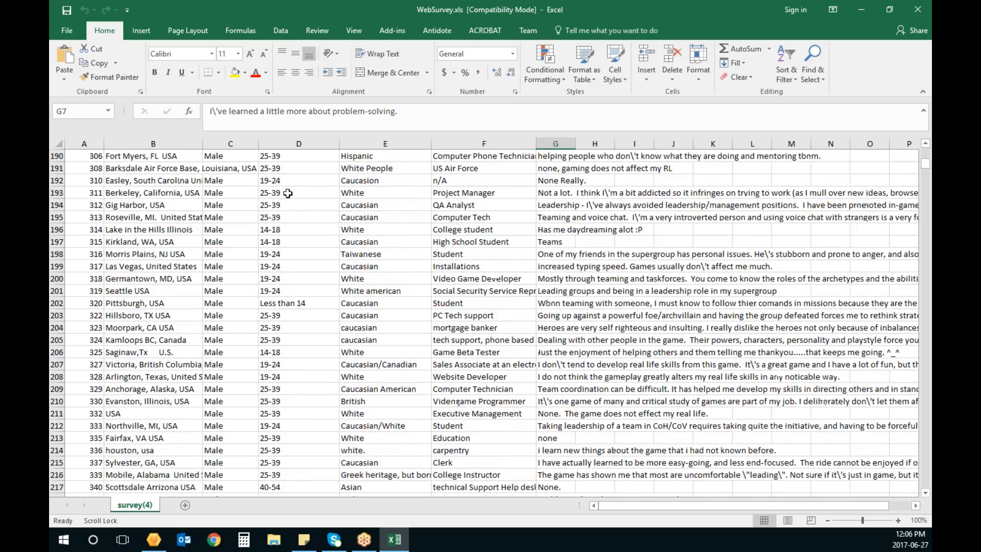
{"action": "scroll", "coordinate": [287, 193], "scroll_direction": "up", "scroll_amount": 20}
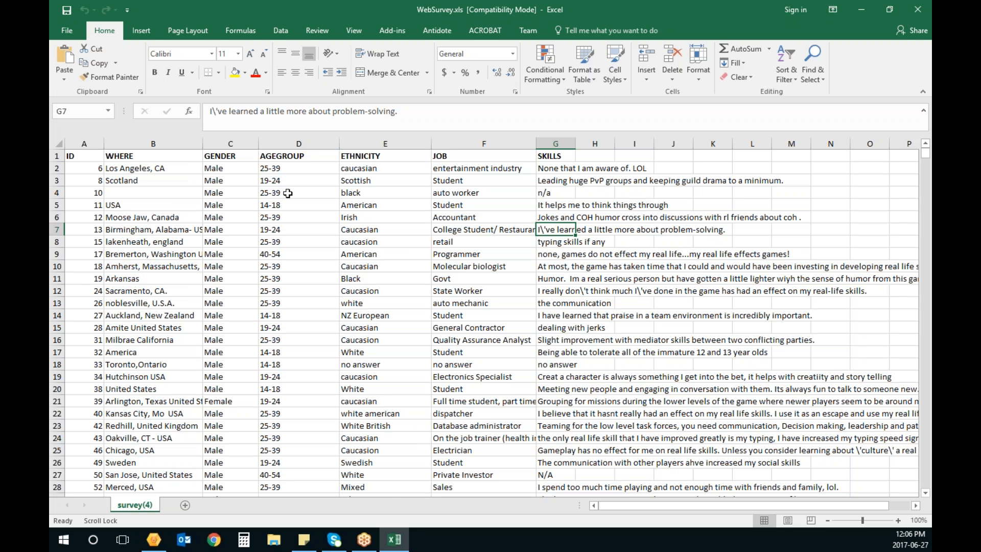
{"action": "left_click", "coordinate": [89, 156]}
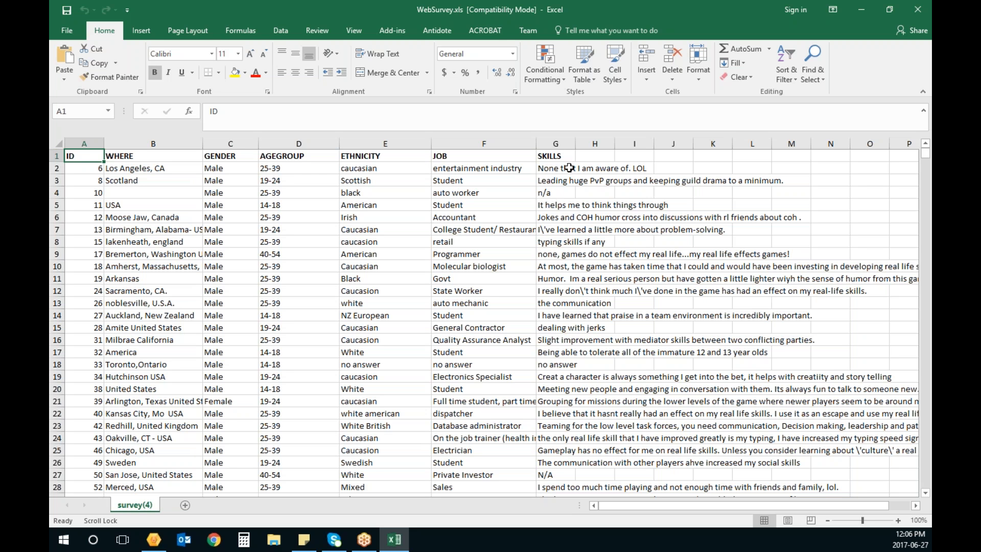
{"action": "scroll", "coordinate": [596, 276], "scroll_direction": "down", "scroll_amount": 7}
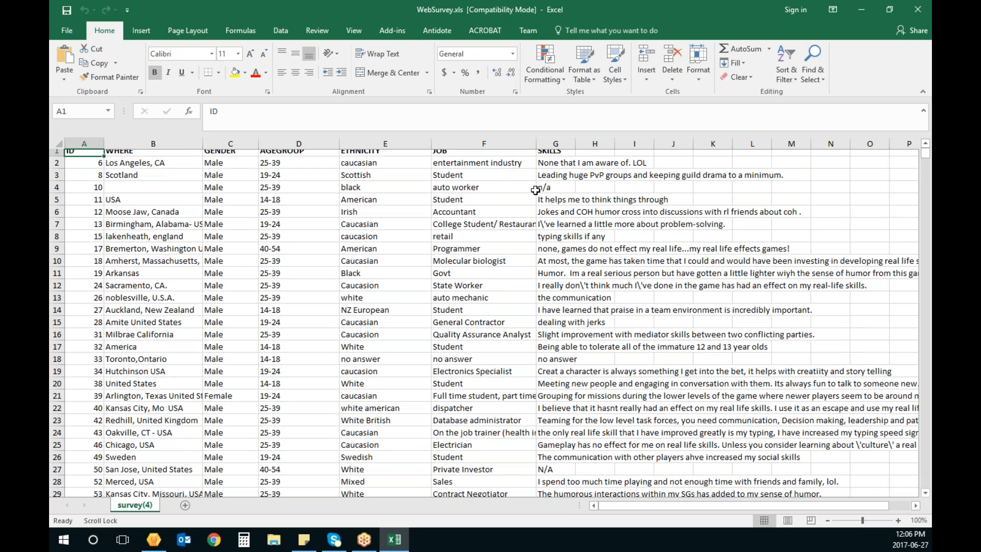
{"action": "scroll", "coordinate": [596, 276], "scroll_direction": "up", "scroll_amount": 7}
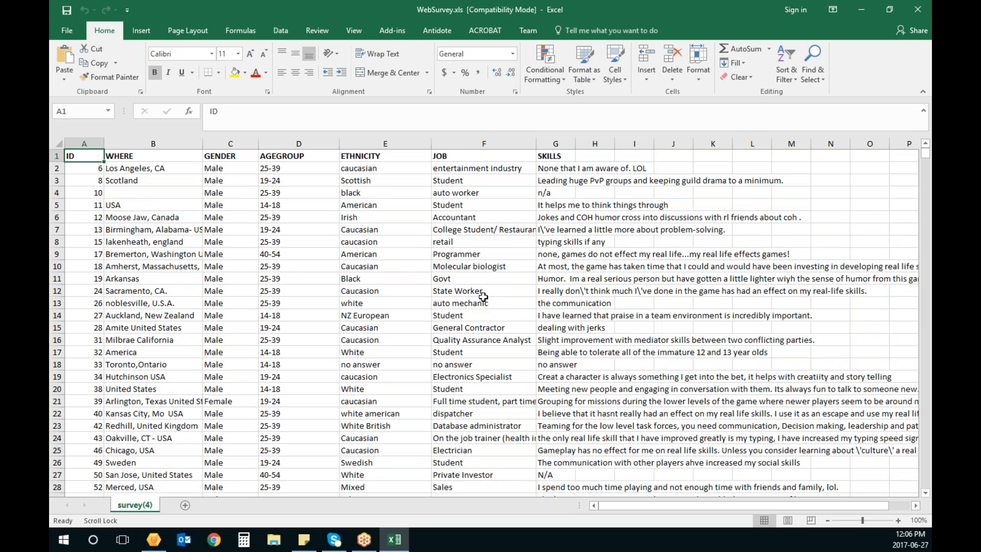
Browse the survey responses, return to the SKILLS column header, and close the workbook.
{"action": "scroll", "coordinate": [483, 297], "scroll_direction": "down", "scroll_amount": 10}
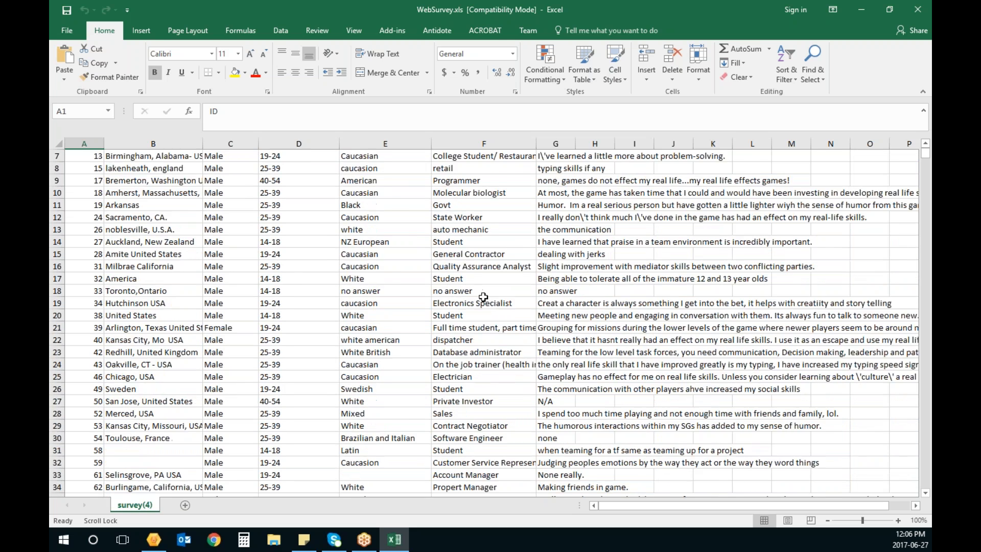
{"action": "scroll", "coordinate": [483, 297], "scroll_direction": "down", "scroll_amount": 12}
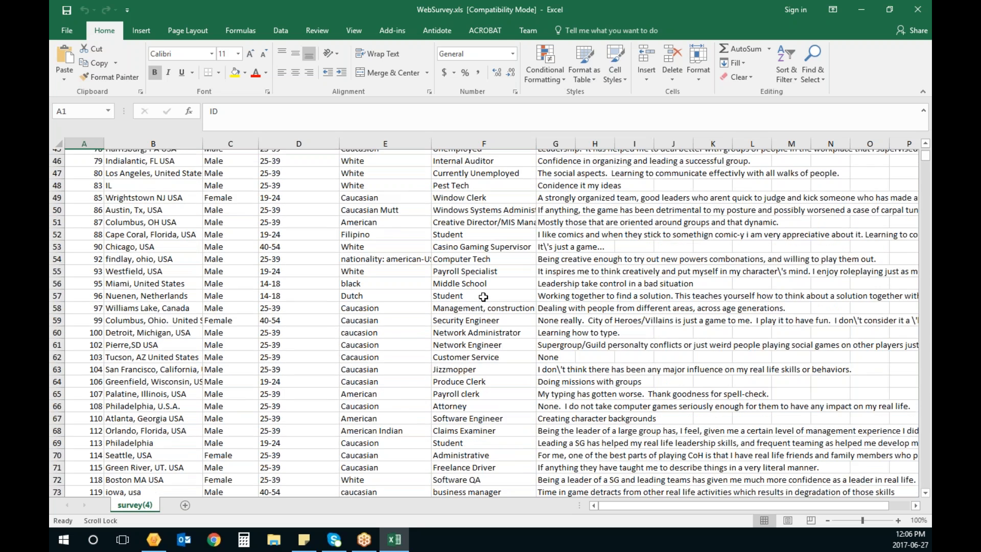
{"action": "scroll", "coordinate": [483, 297], "scroll_direction": "down", "scroll_amount": 7}
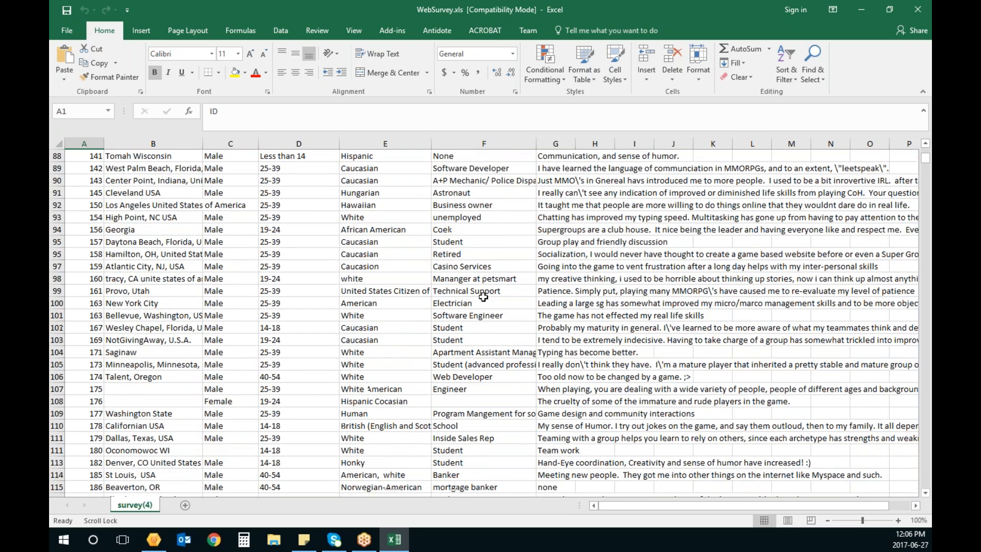
{"action": "key", "text": "ctrl+Home"}
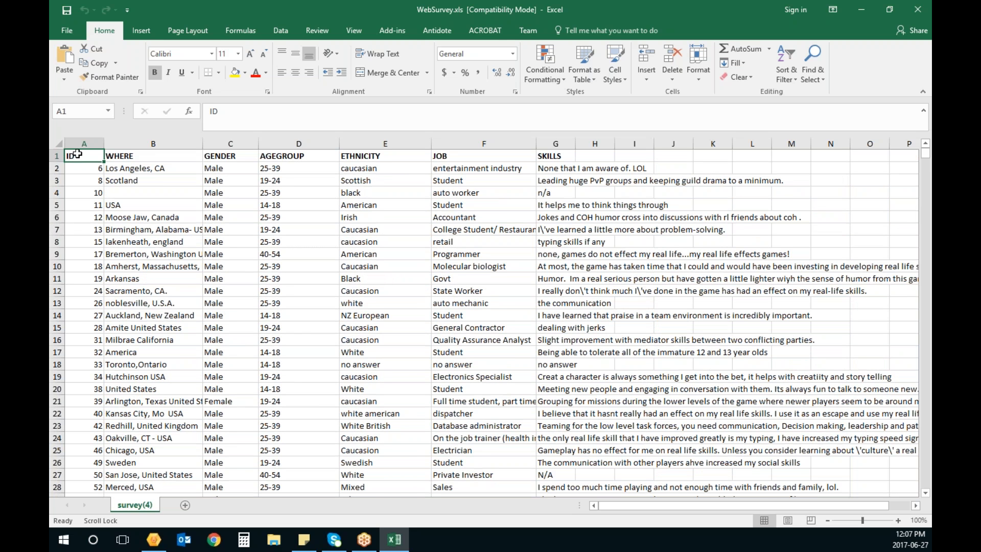
{"action": "left_click", "coordinate": [571, 158]}
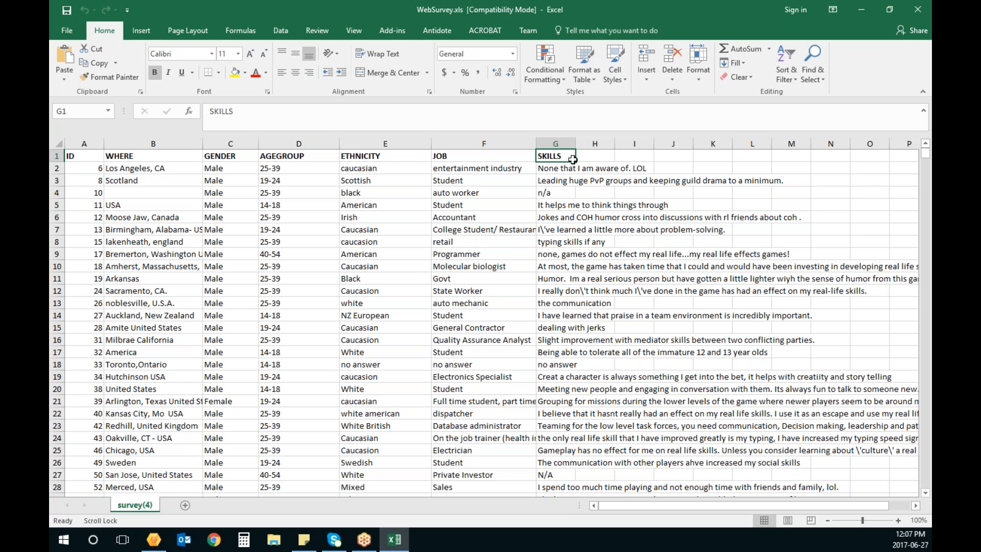
{"action": "scroll", "coordinate": [328, 180], "scroll_direction": "down", "scroll_amount": 1}
{"action": "scroll", "coordinate": [579, 250], "scroll_direction": "up", "scroll_amount": 1}
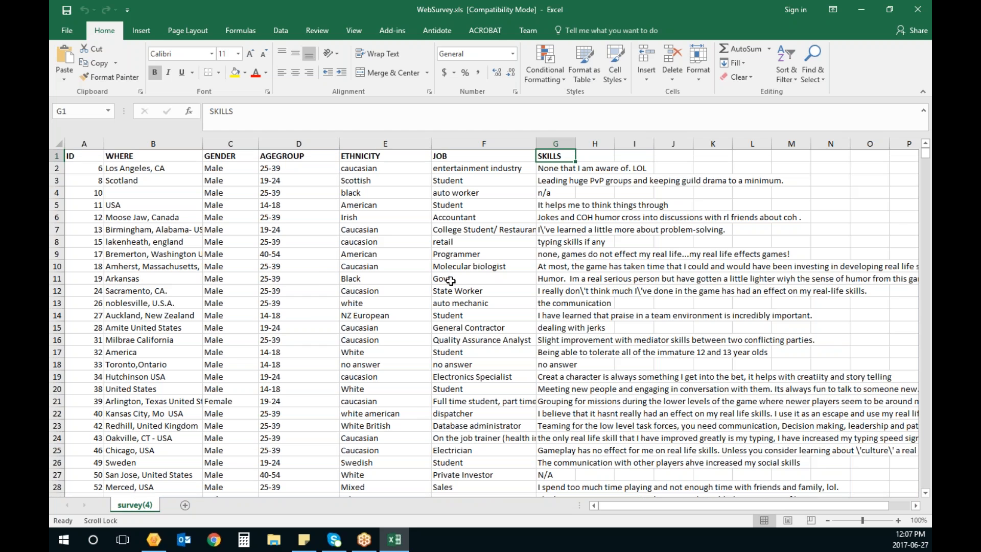
{"action": "left_click", "coordinate": [917, 9]}
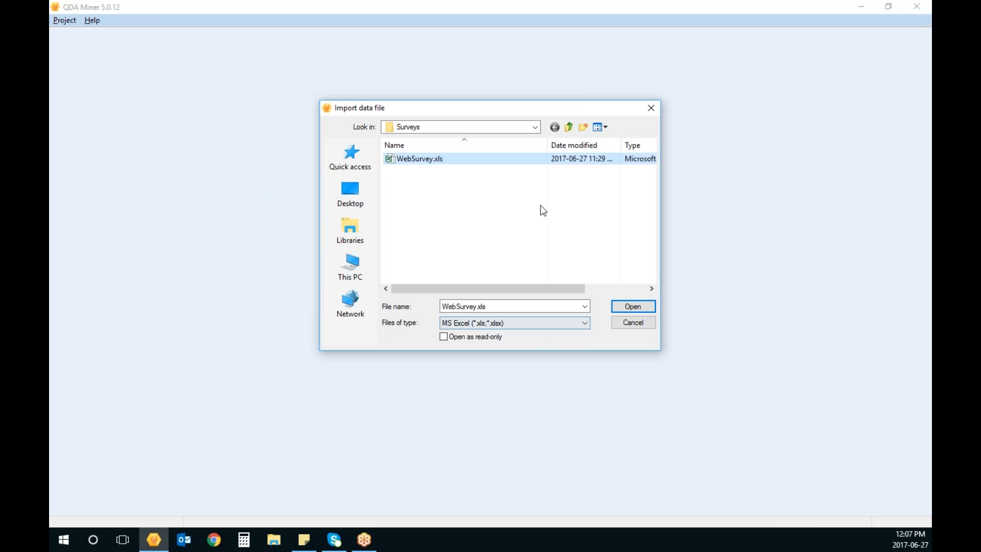
Choose WebSurvey.xls for the import and save the new project as WebSurvey.ppj, replacing the existing file.
{"action": "left_click", "coordinate": [652, 307]}
{"action": "left_click", "coordinate": [438, 168]}
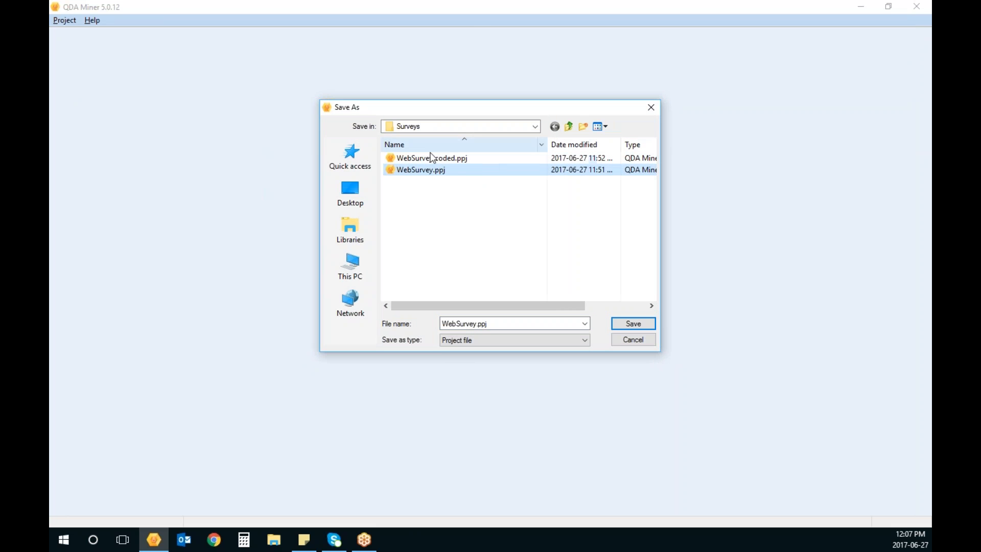
{"action": "left_click", "coordinate": [634, 324]}
{"action": "left_click", "coordinate": [523, 272]}
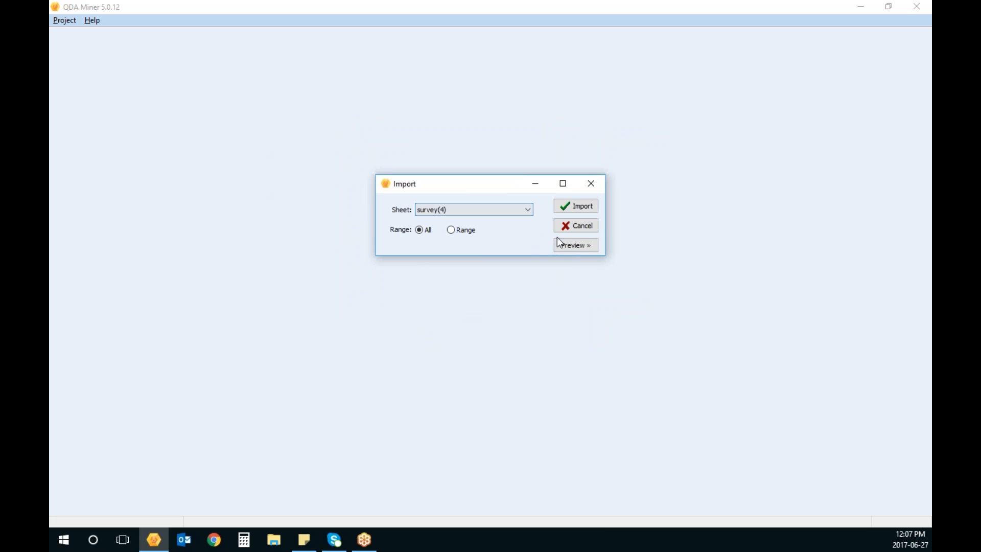
Preview the survey(4) sheet and import it with the range set to All.
{"action": "left_click", "coordinate": [571, 245]}
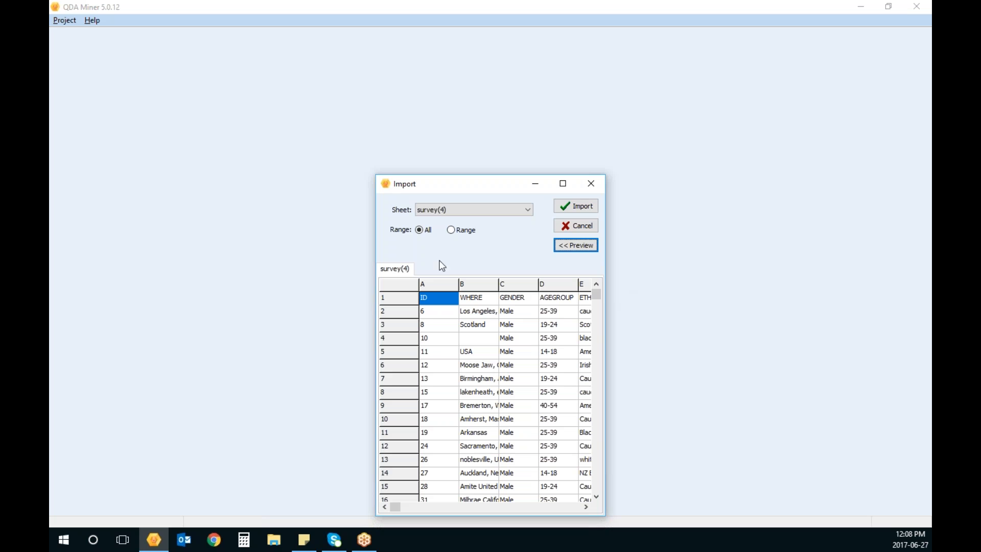
{"action": "left_click", "coordinate": [452, 229]}
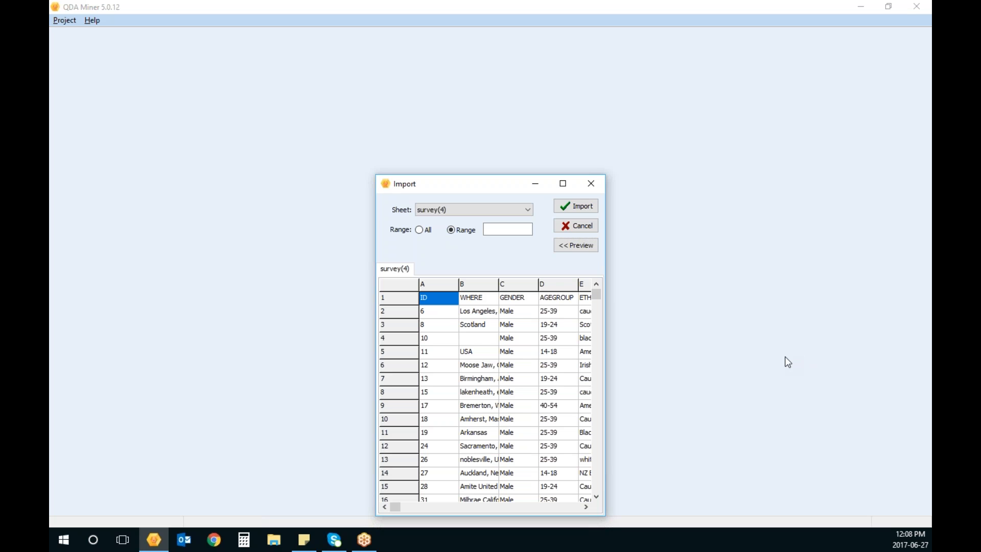
{"action": "left_click", "coordinate": [498, 228]}
{"action": "left_click", "coordinate": [421, 233]}
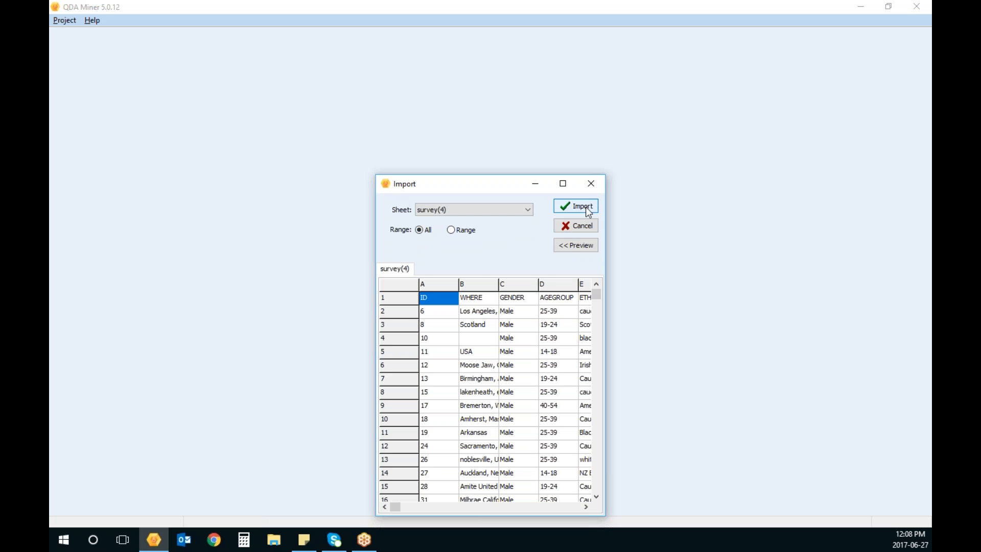
{"action": "left_click", "coordinate": [587, 208]}
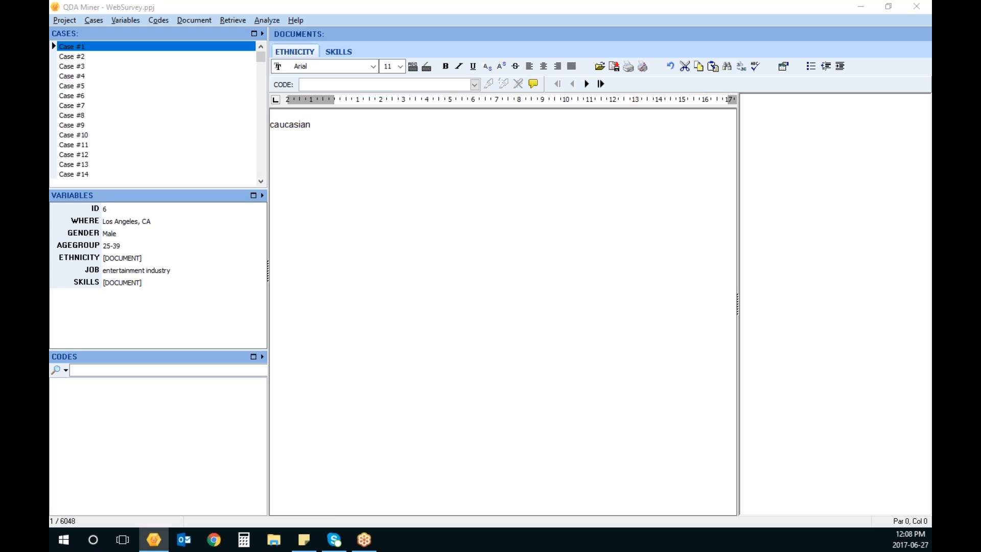
Examine the variables of Case #1, from ID, WHERE, GENDER and AGEGROUP to JOB, ETHNICITY and SKILLS.
{"action": "left_click", "coordinate": [111, 209]}
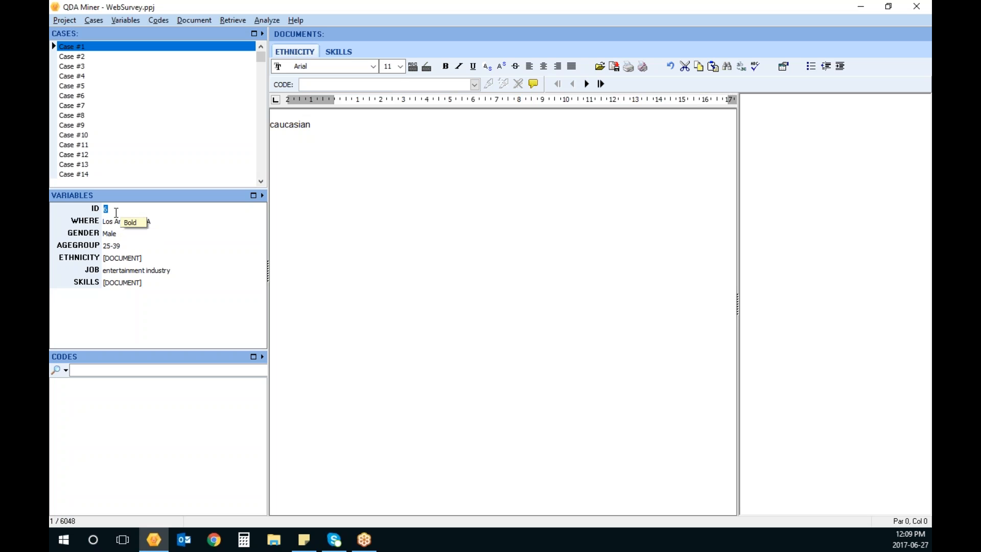
{"action": "left_click", "coordinate": [131, 223]}
{"action": "left_click", "coordinate": [127, 234]}
{"action": "left_click", "coordinate": [126, 250]}
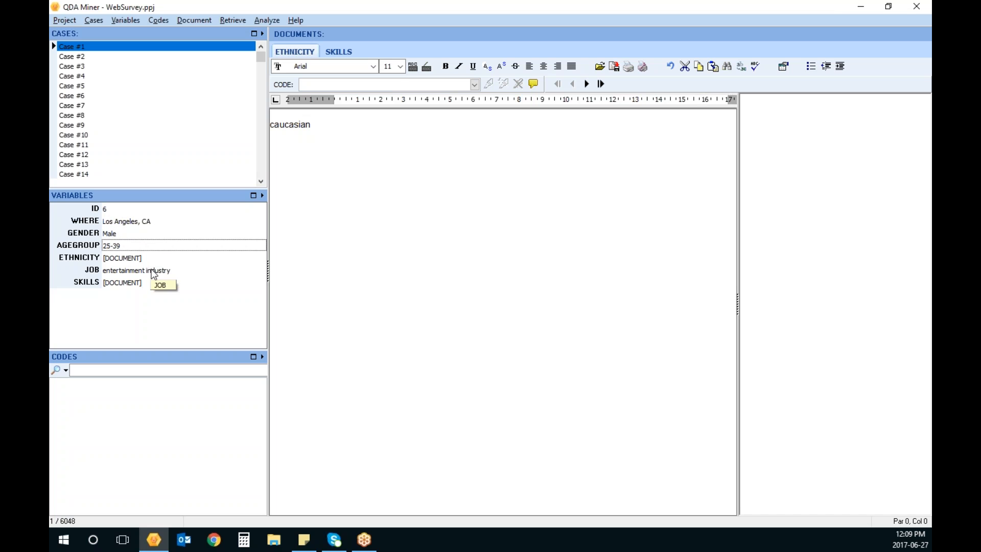
{"action": "left_click", "coordinate": [153, 271]}
{"action": "left_click", "coordinate": [156, 263]}
{"action": "left_click", "coordinate": [148, 285]}
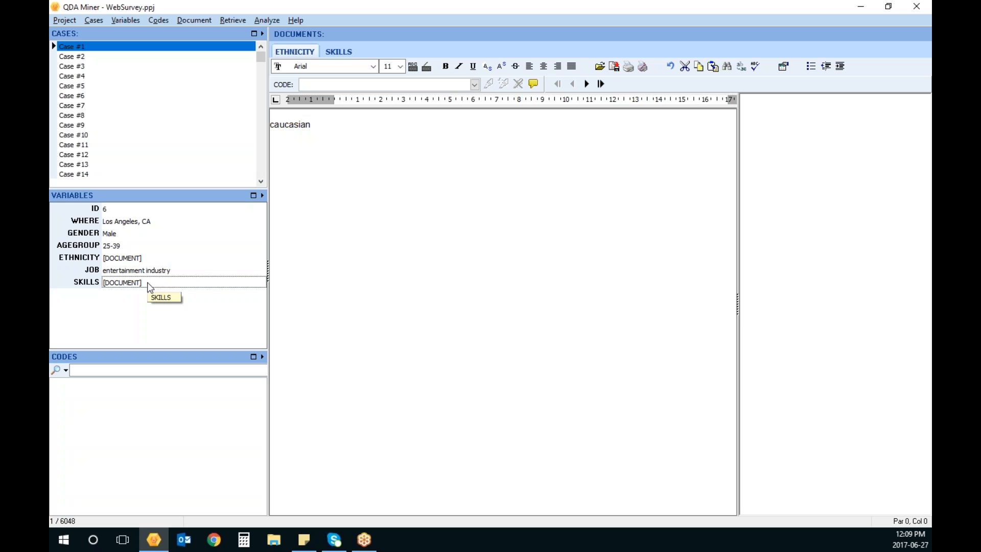
Display the SKILLS document and read it for several cases from Case #2 to Case #9.
{"action": "left_click", "coordinate": [348, 57]}
{"action": "left_click", "coordinate": [103, 57]}
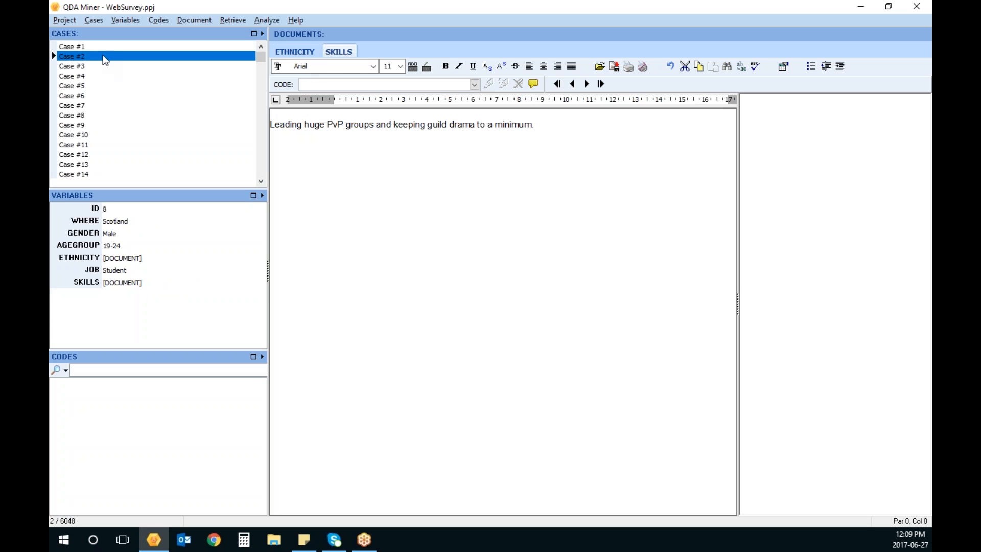
{"action": "left_click", "coordinate": [101, 67]}
{"action": "left_click", "coordinate": [101, 76]}
{"action": "left_click", "coordinate": [97, 95]}
{"action": "left_click", "coordinate": [94, 115]}
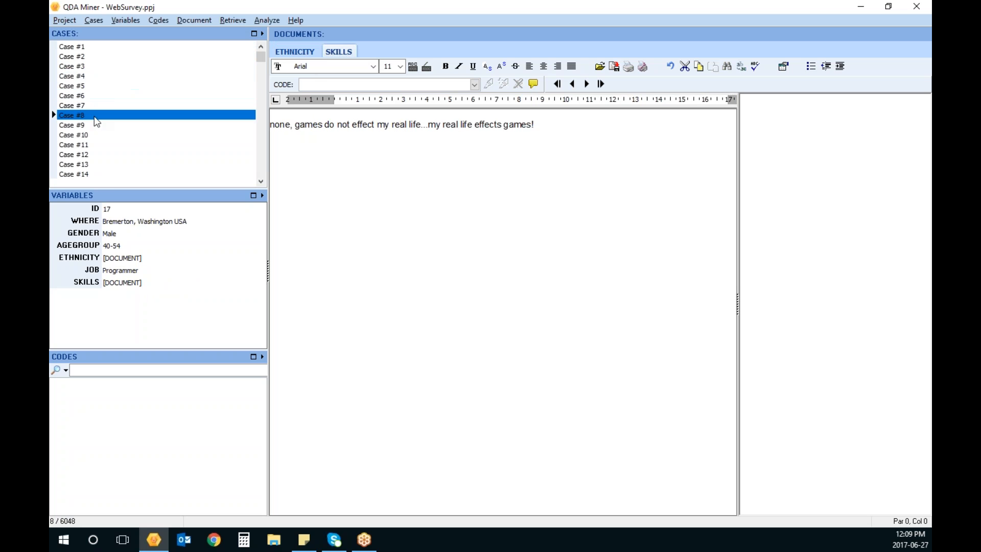
{"action": "left_click", "coordinate": [95, 125]}
Compare the ETHNICITY and SKILLS documents, and view the ETHNICITY text for Case #3 and Case #1.
{"action": "left_click", "coordinate": [285, 49]}
{"action": "left_click", "coordinate": [339, 51]}
{"action": "left_click", "coordinate": [305, 56]}
{"action": "left_click", "coordinate": [79, 67]}
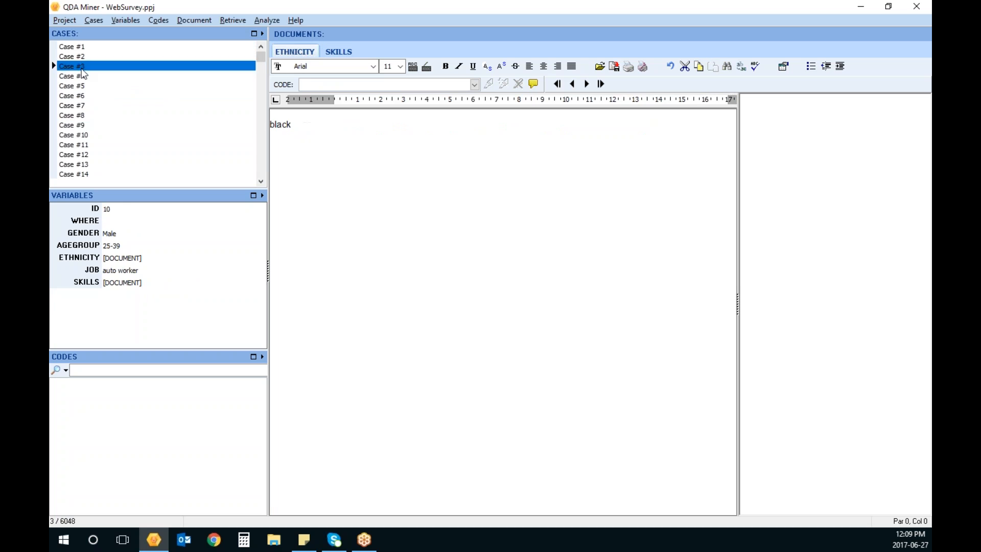
{"action": "left_click", "coordinate": [81, 48]}
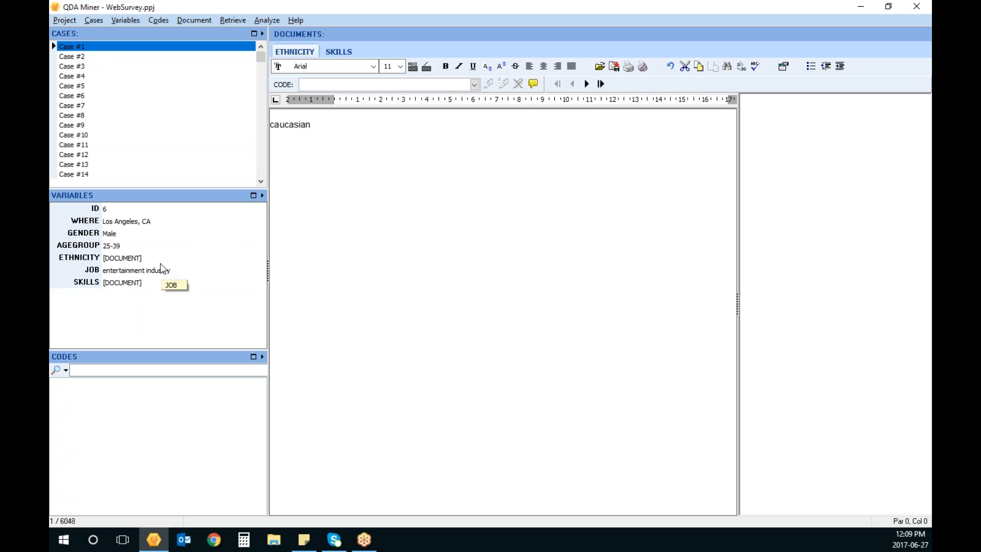
Inspect the ETHNICITY and JOB variables of Case #1, leaving JOB selected.
{"action": "left_click", "coordinate": [170, 270]}
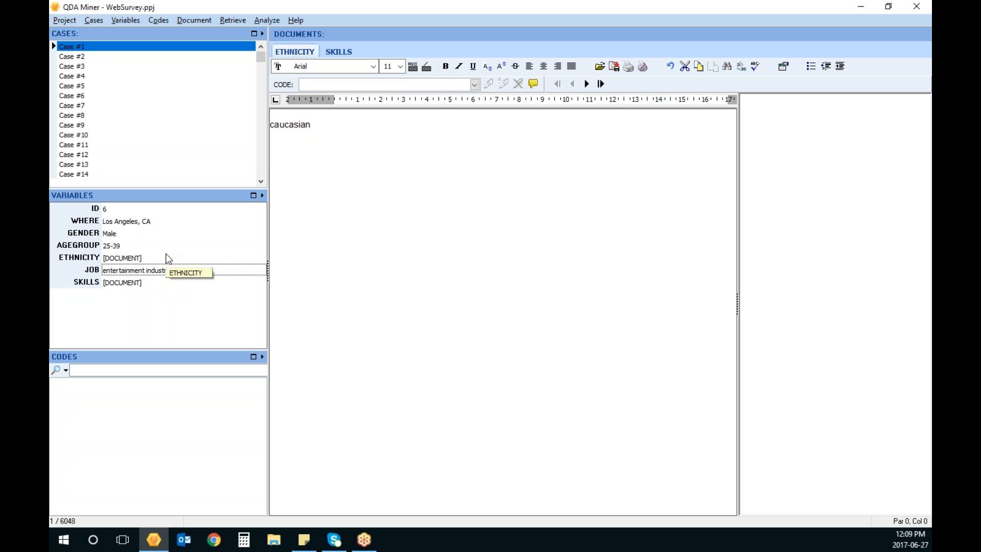
{"action": "left_click", "coordinate": [167, 258]}
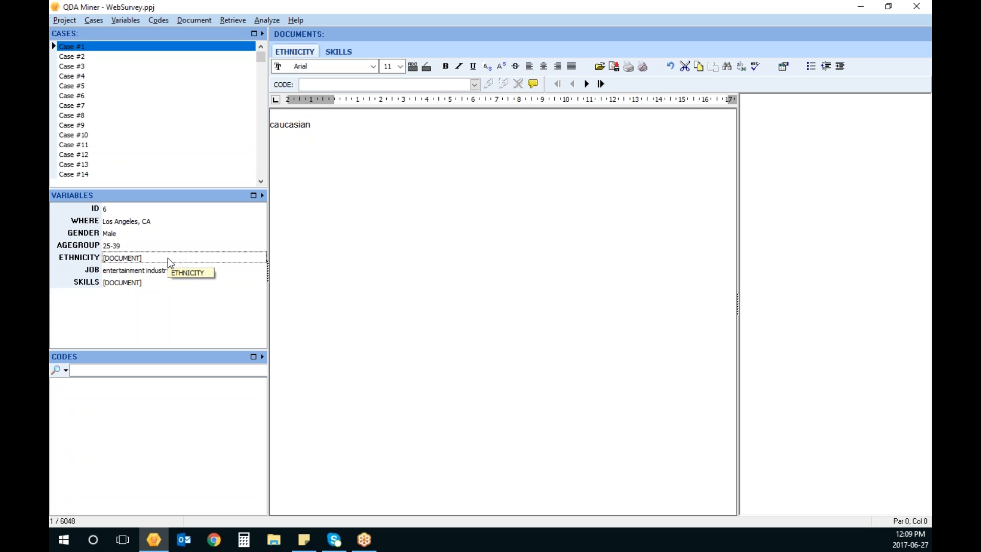
{"action": "left_click", "coordinate": [172, 272]}
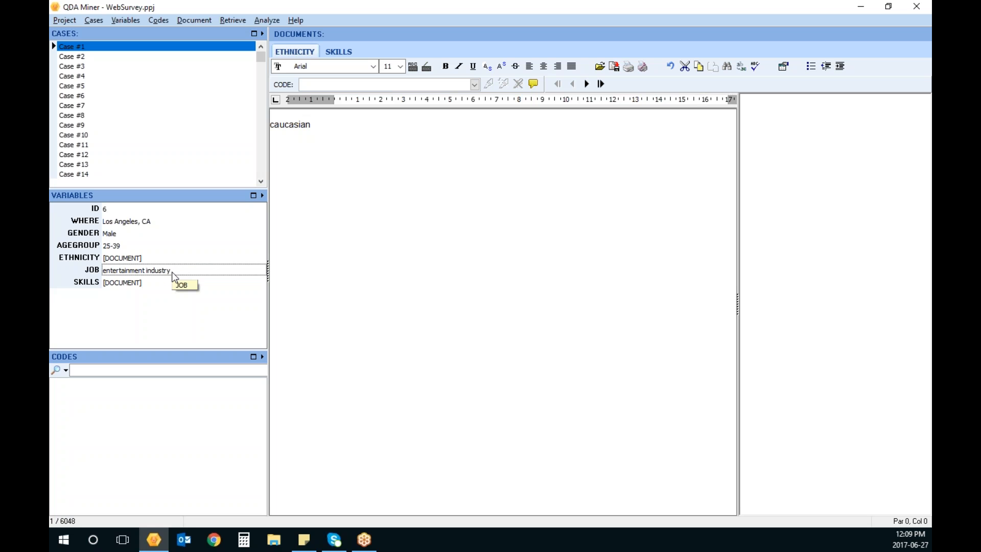
Transform the JOB variable from string to document, overwriting the existing variable.
{"action": "right_click", "coordinate": [173, 276]}
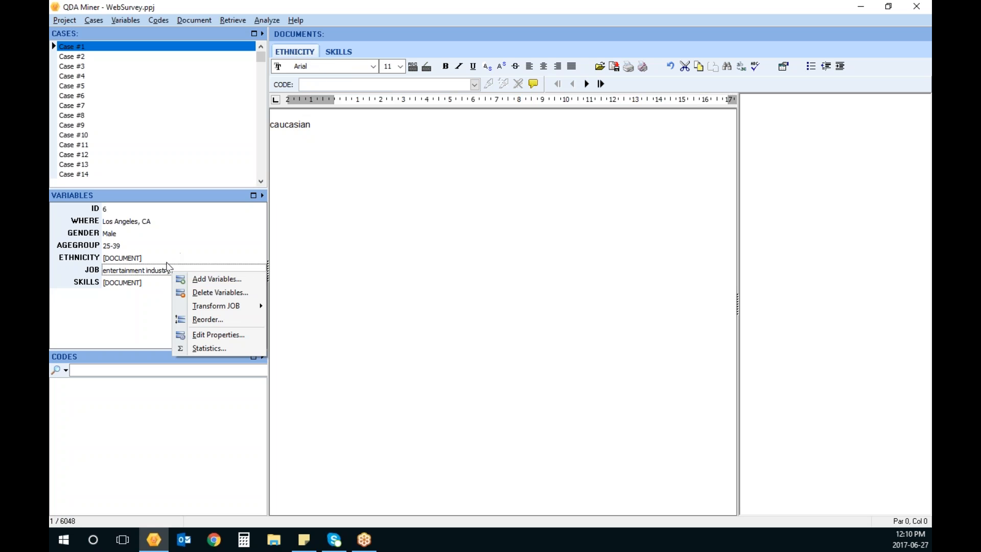
{"action": "mouse_move", "coordinate": [247, 305]}
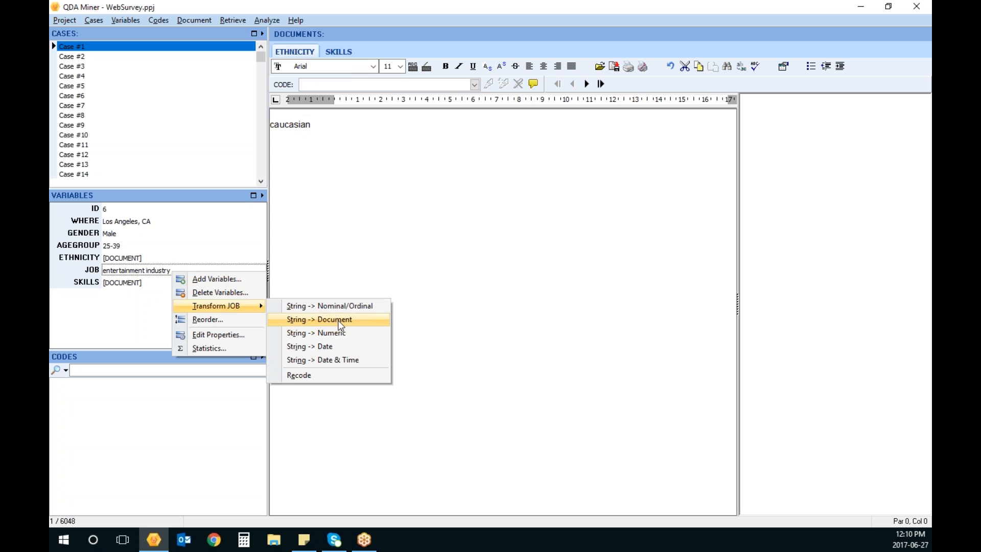
{"action": "left_click", "coordinate": [131, 276]}
{"action": "right_click", "coordinate": [130, 270]}
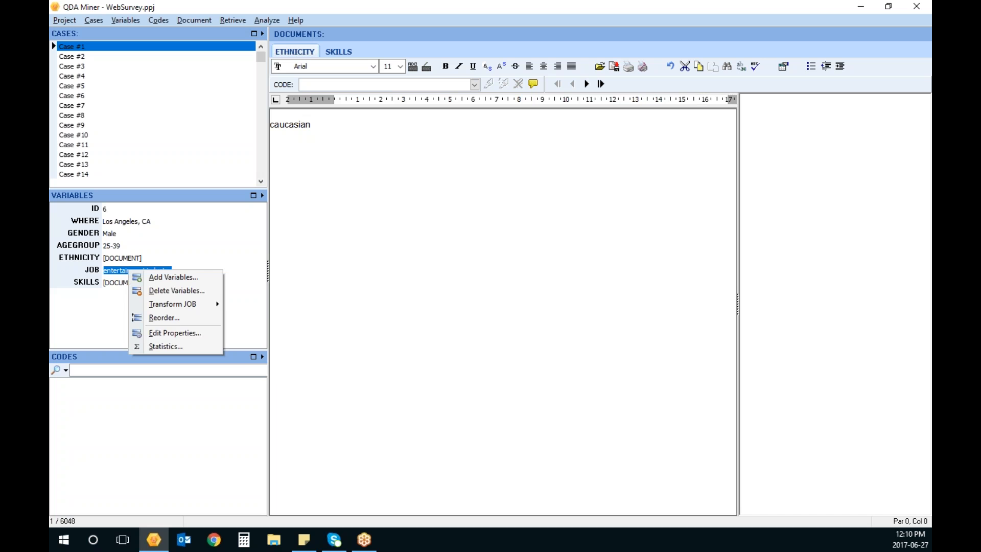
{"action": "mouse_move", "coordinate": [174, 303]}
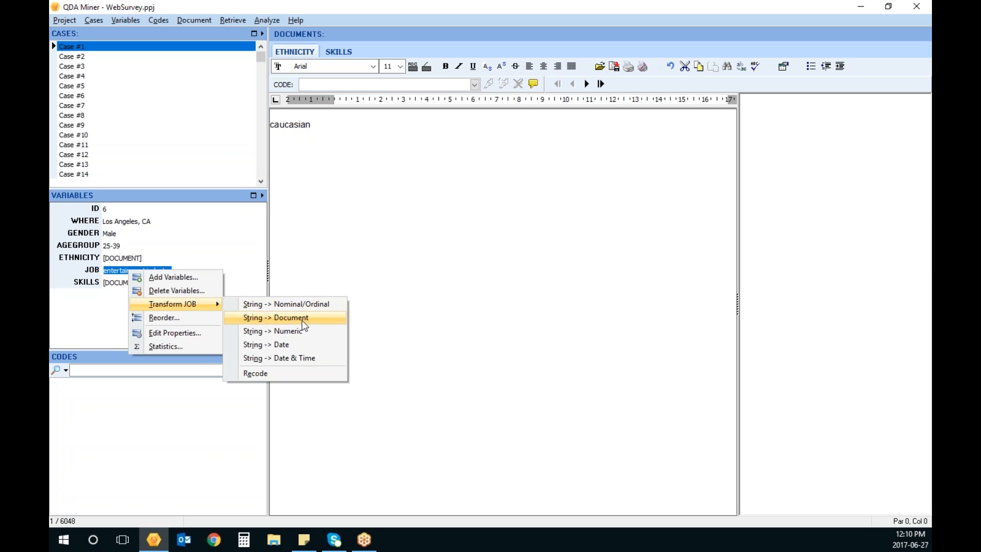
{"action": "left_click", "coordinate": [305, 319]}
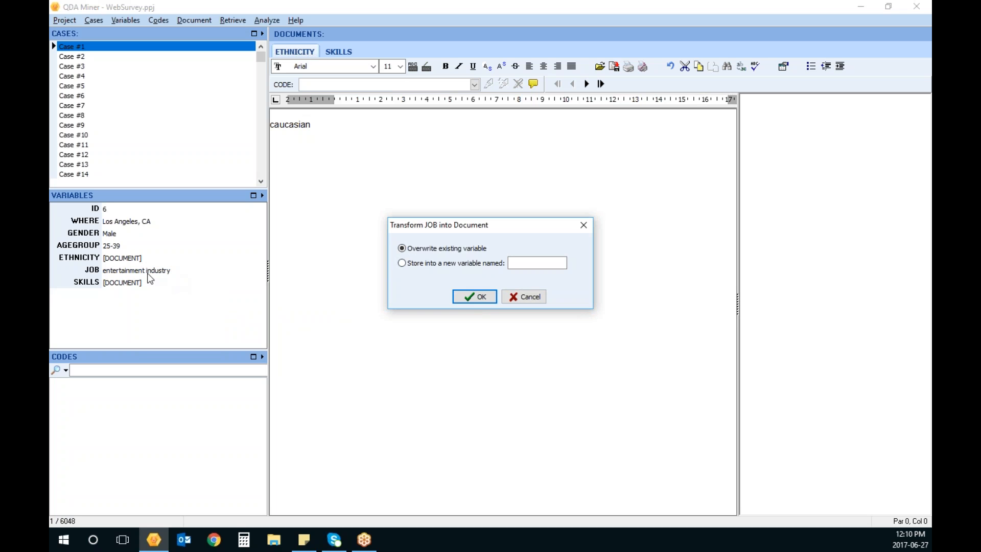
{"action": "left_click", "coordinate": [472, 298]}
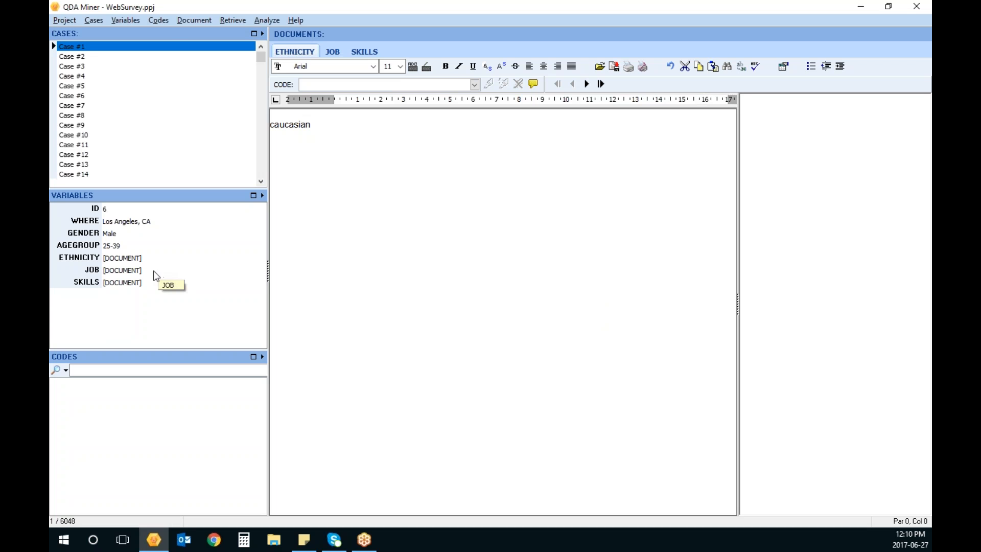
View the JOB and SKILLS documents of Case #1, then return to the ETHNICITY document.
{"action": "left_click", "coordinate": [335, 52]}
{"action": "left_click", "coordinate": [375, 53]}
{"action": "left_click", "coordinate": [331, 52]}
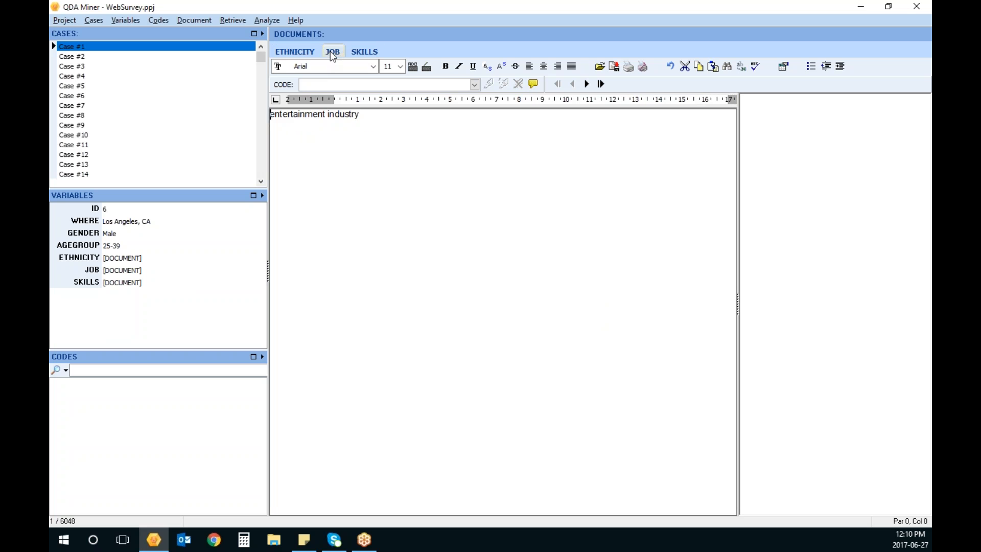
{"action": "left_click", "coordinate": [299, 55]}
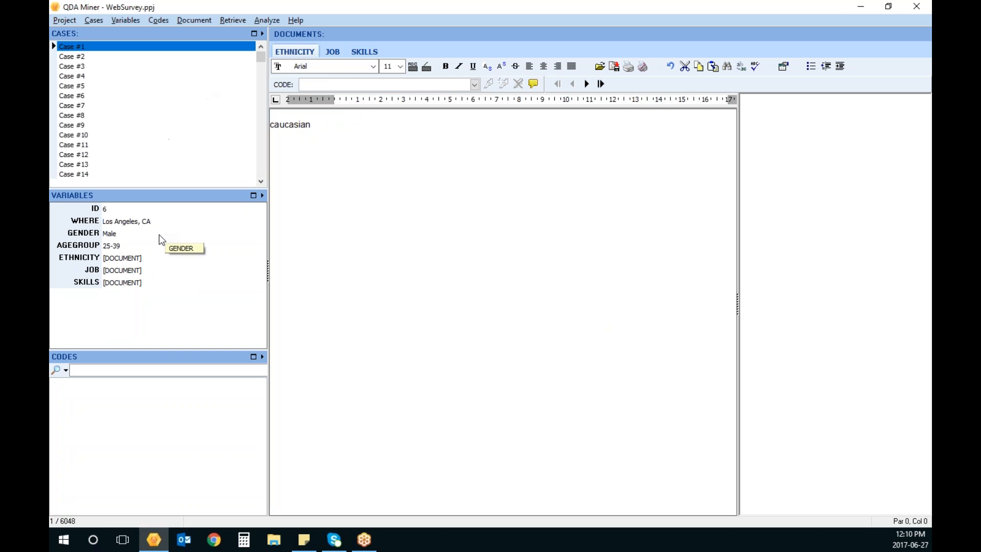
Review the frequency statistics of the GENDER variable and close them.
{"action": "left_click", "coordinate": [138, 235]}
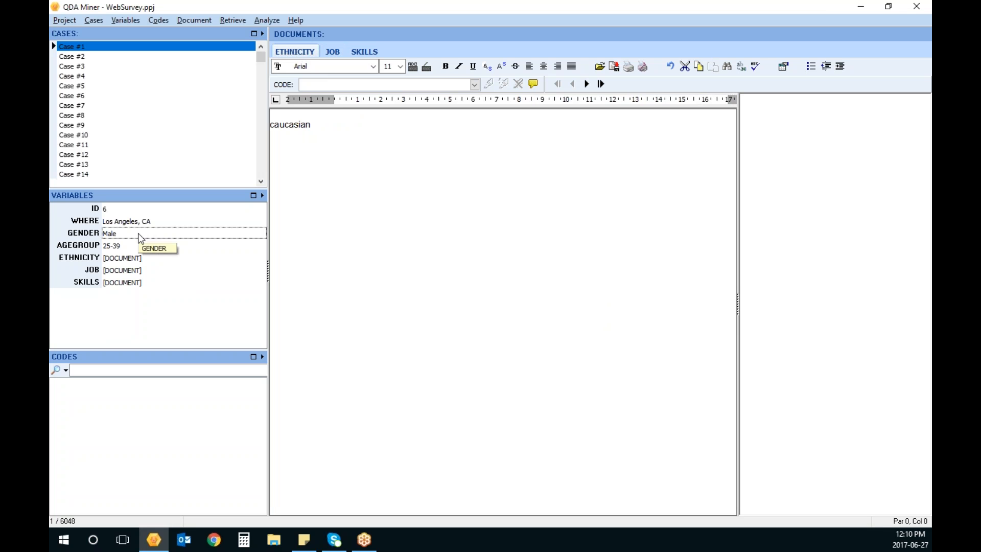
{"action": "right_click", "coordinate": [139, 236]}
{"action": "left_click", "coordinate": [189, 312]}
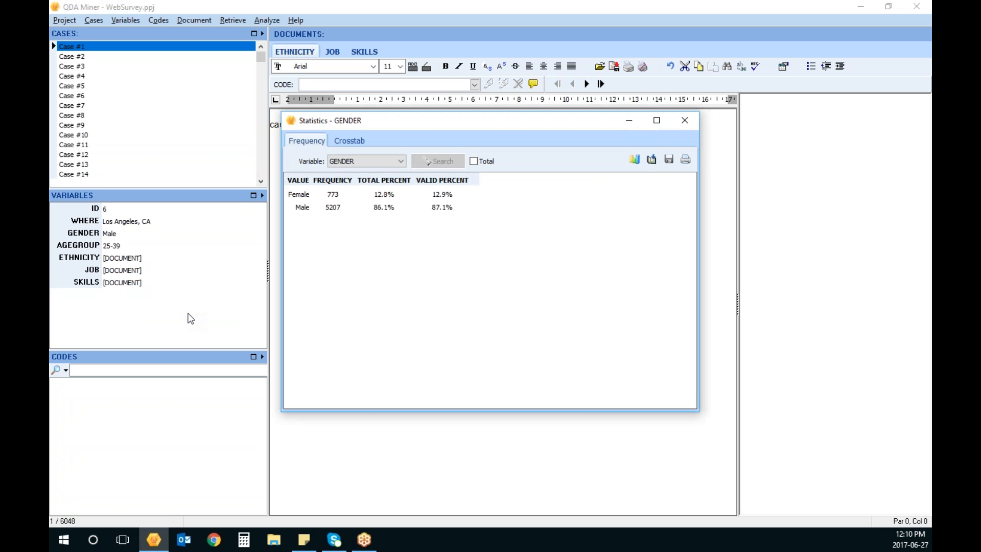
{"action": "left_click", "coordinate": [686, 119]}
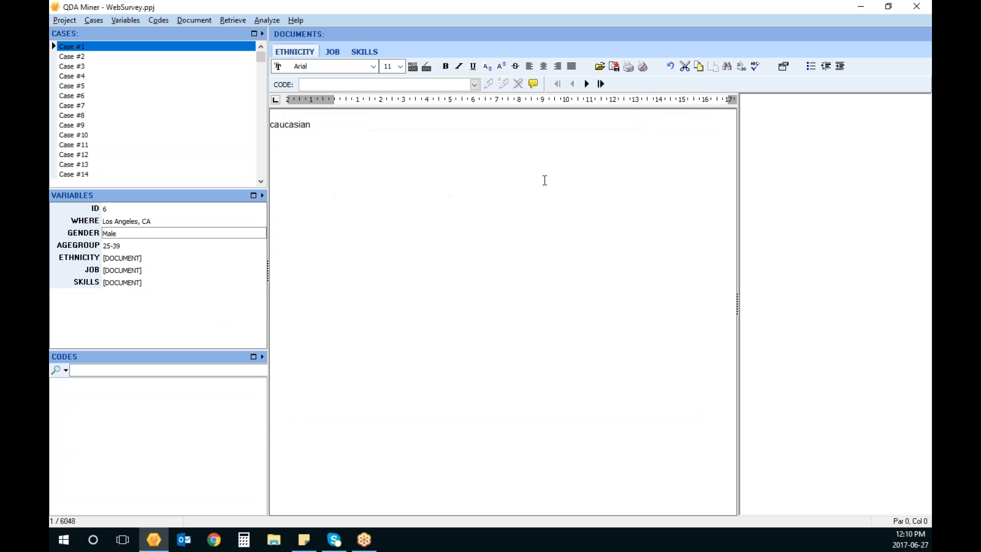
Transform the GENDER variable from string to nominal/ordinal, overwriting the existing variable.
{"action": "right_click", "coordinate": [234, 236]}
{"action": "mouse_move", "coordinate": [297, 268]}
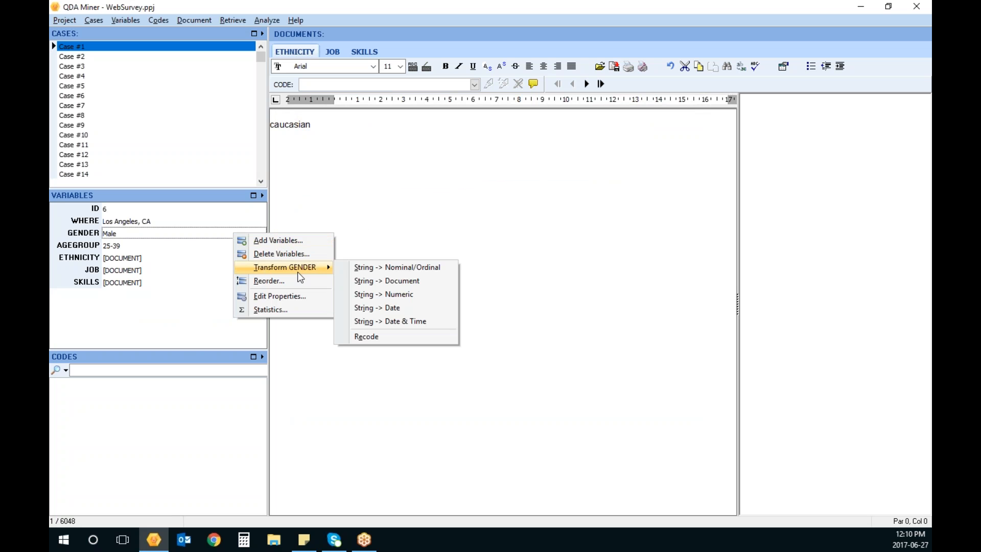
{"action": "left_click", "coordinate": [397, 269]}
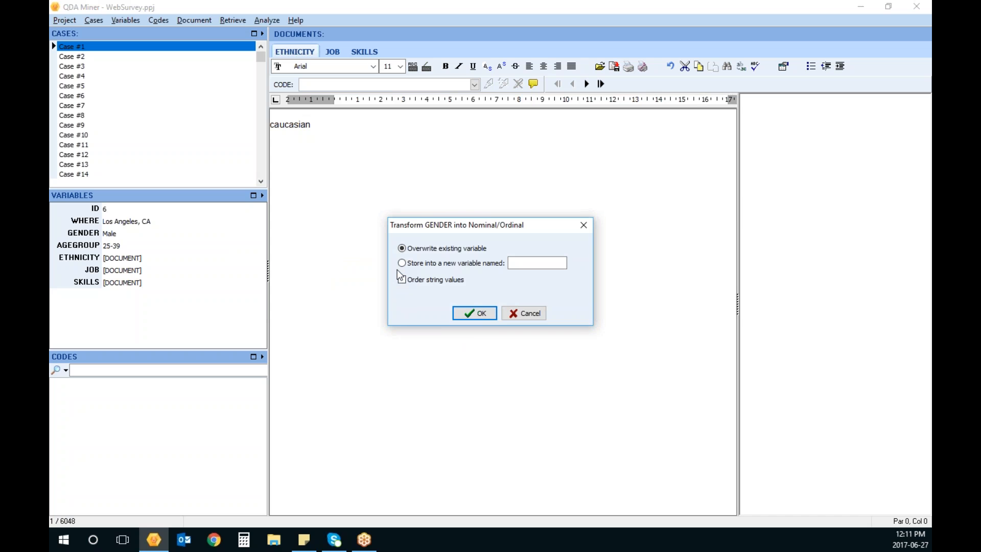
{"action": "left_click", "coordinate": [475, 313]}
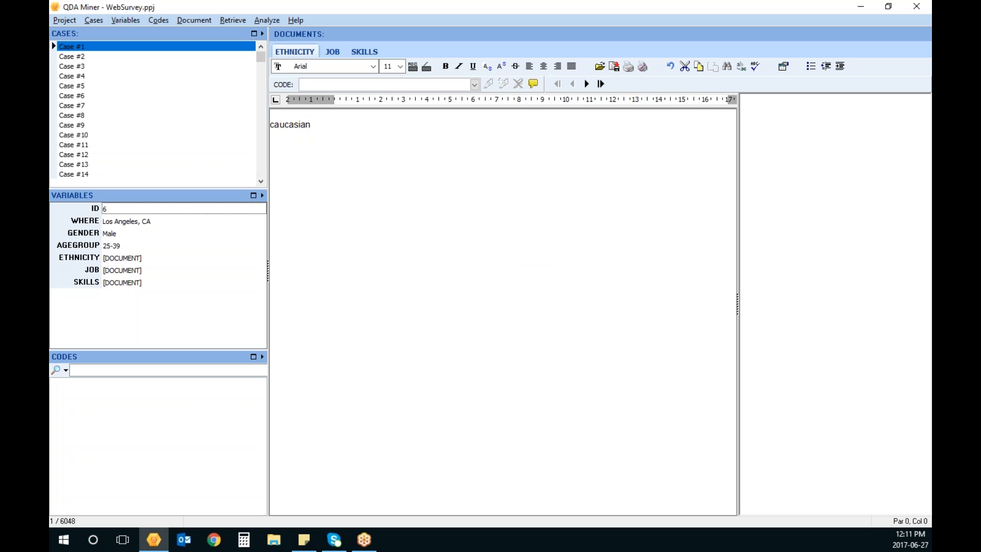
Compare the WHERE text field with the list of GENDER values for Case #1, leaving GENDER set to Male.
{"action": "left_click", "coordinate": [143, 234]}
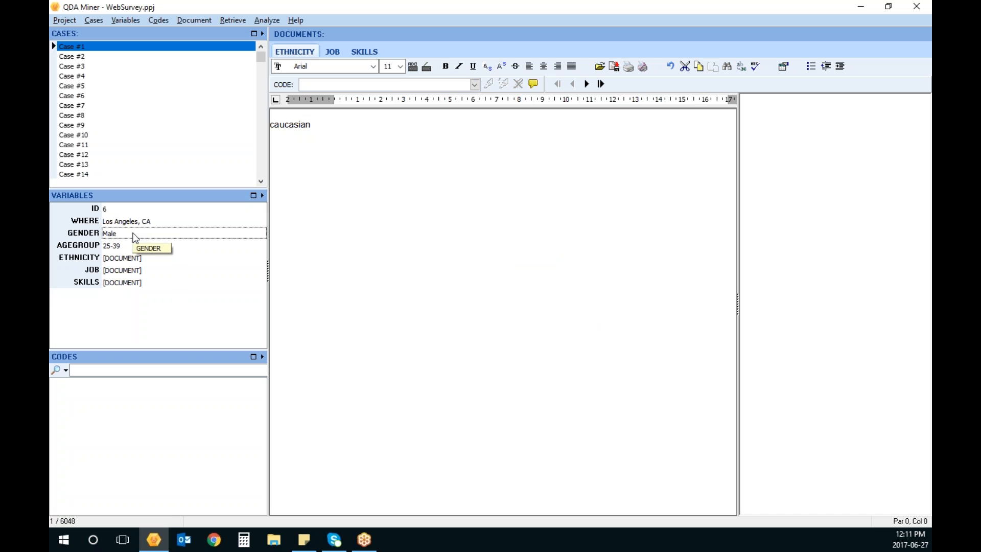
{"action": "left_click", "coordinate": [154, 222]}
{"action": "left_click", "coordinate": [154, 222]}
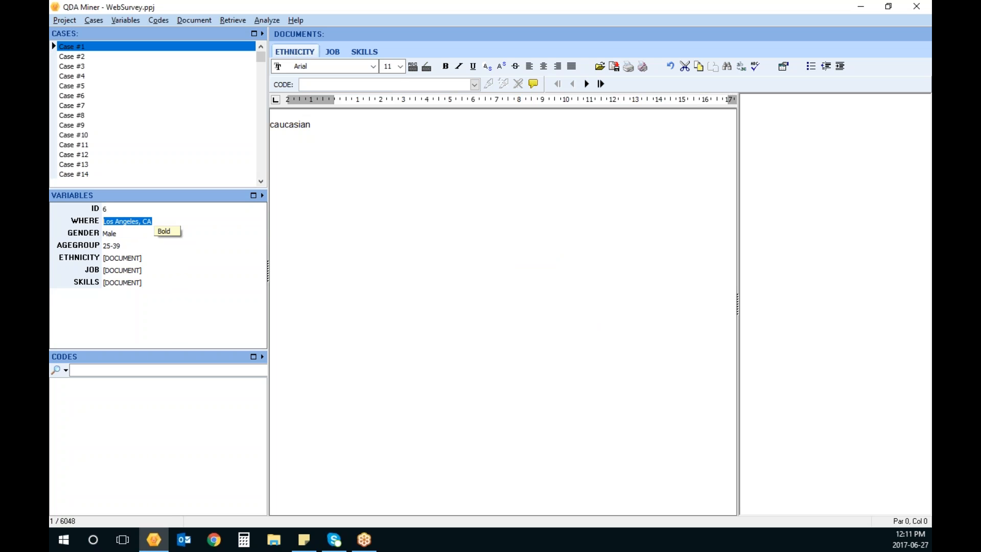
{"action": "left_click", "coordinate": [152, 234]}
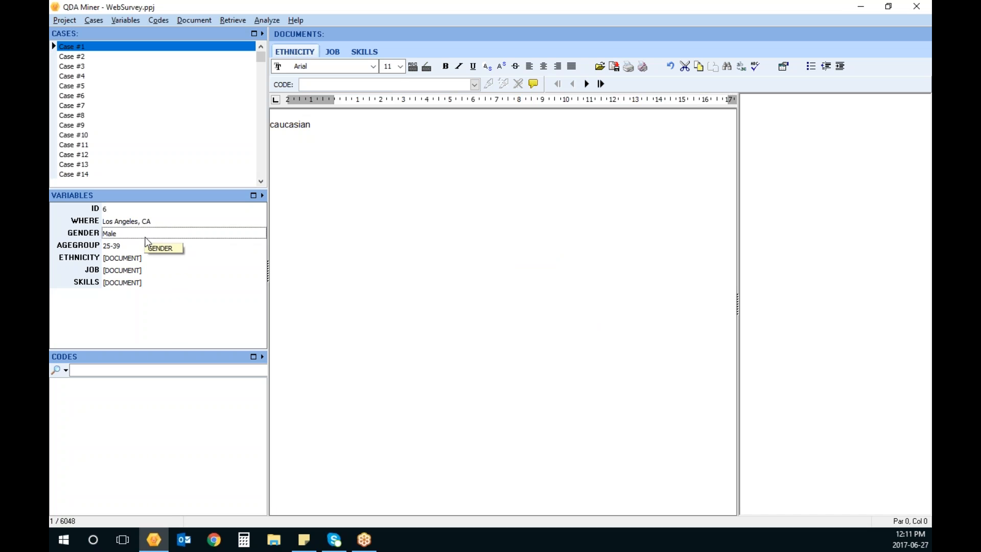
{"action": "left_click", "coordinate": [154, 234]}
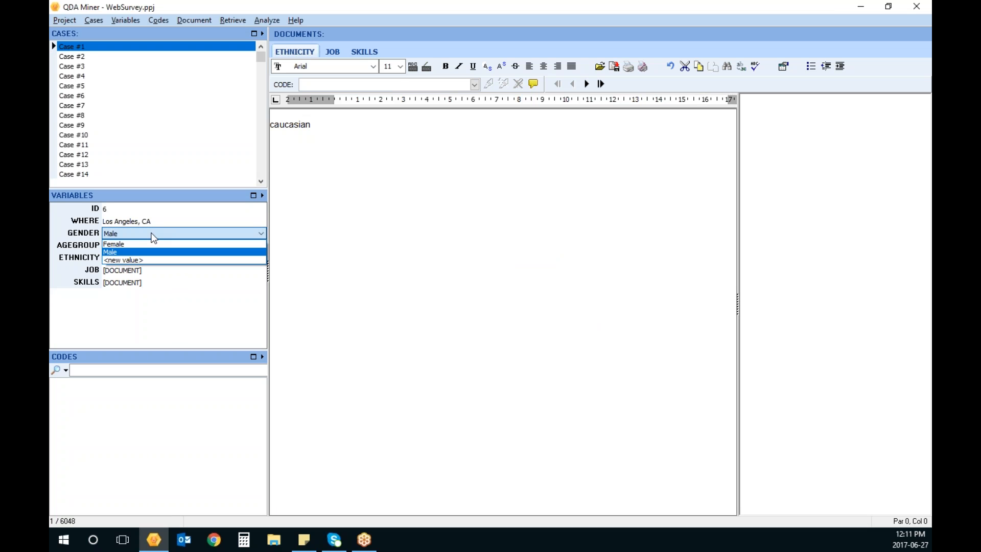
{"action": "left_click", "coordinate": [151, 233]}
{"action": "left_click", "coordinate": [151, 232]}
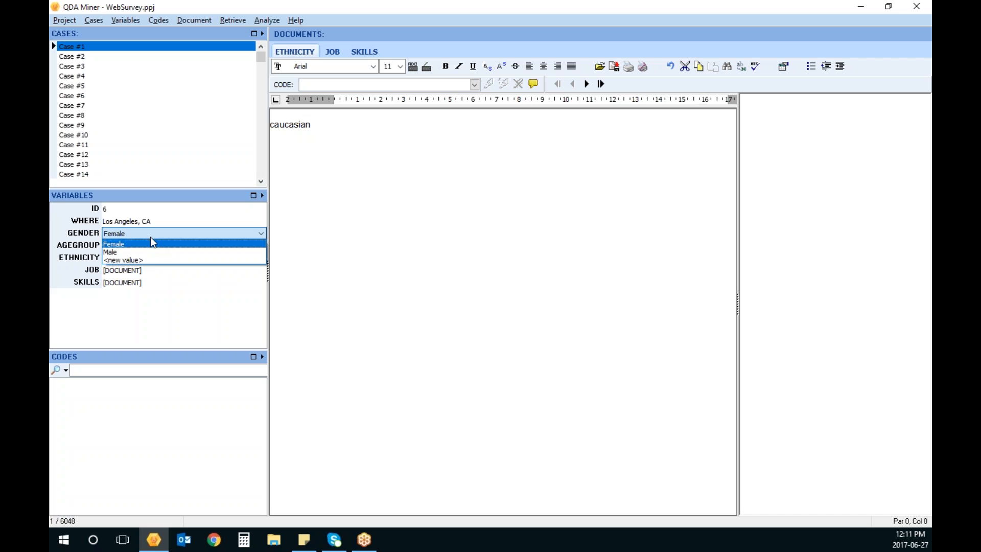
{"action": "left_click", "coordinate": [150, 252]}
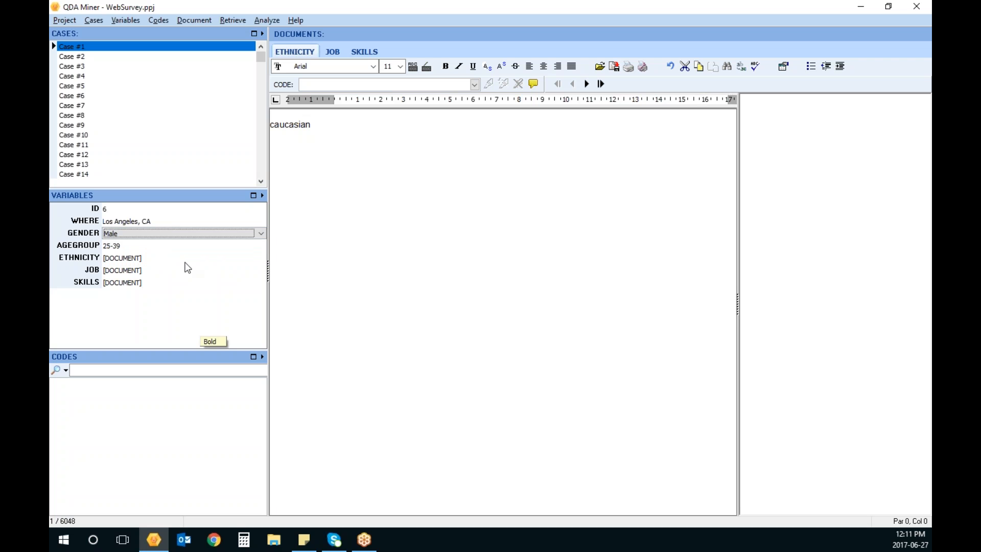
Review the frequency statistics of the AGEGROUP variable and close them.
{"action": "left_click", "coordinate": [176, 246]}
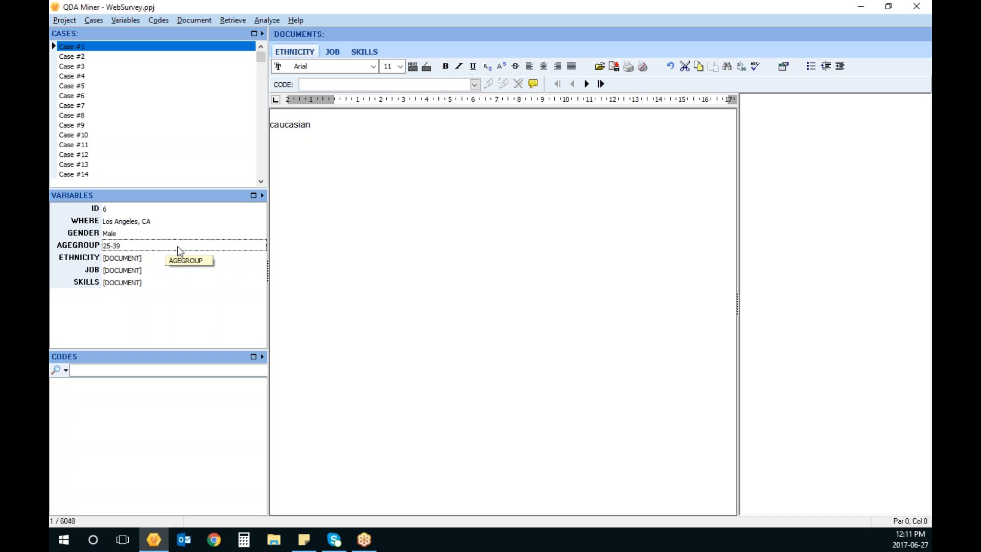
{"action": "right_click", "coordinate": [177, 246]}
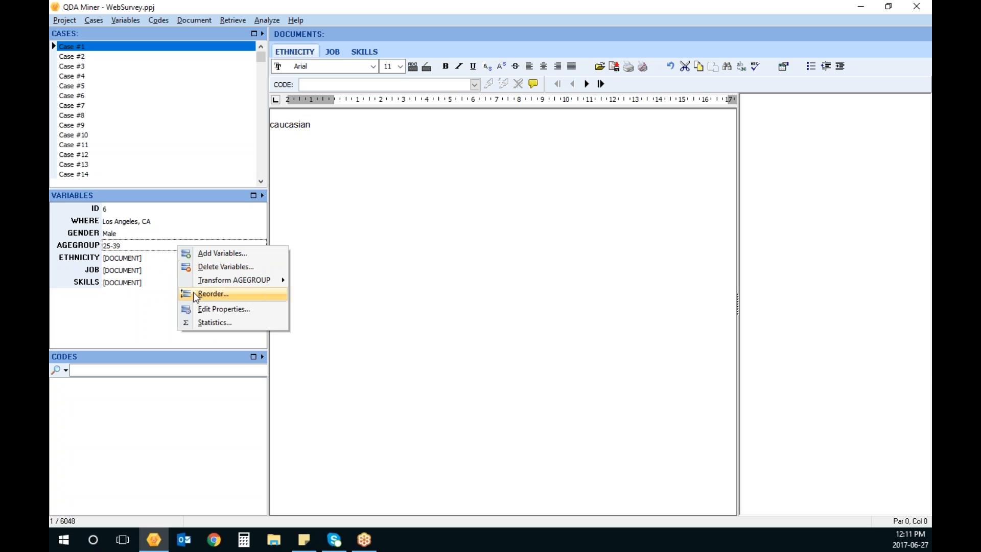
{"action": "mouse_move", "coordinate": [216, 280]}
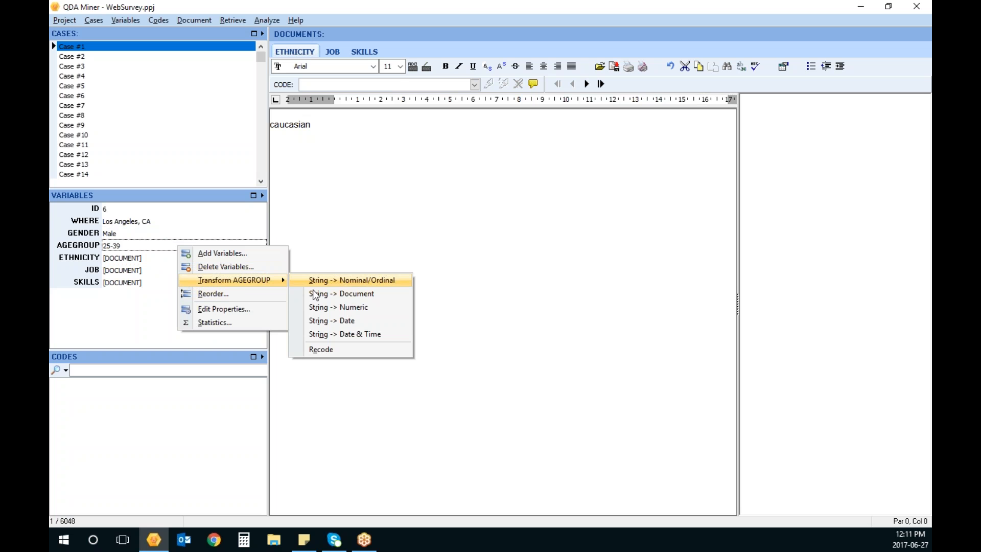
{"action": "left_click", "coordinate": [248, 323]}
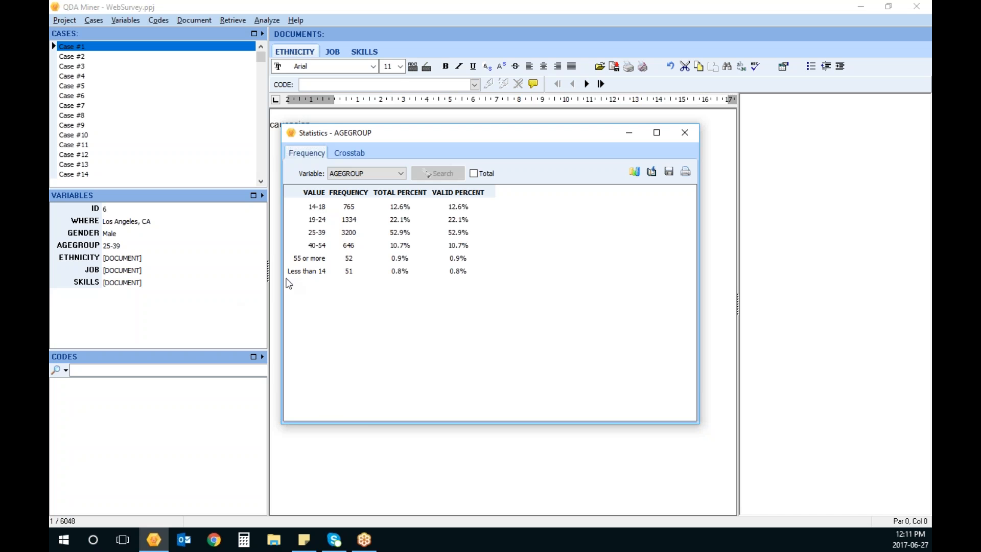
{"action": "left_click", "coordinate": [685, 133]}
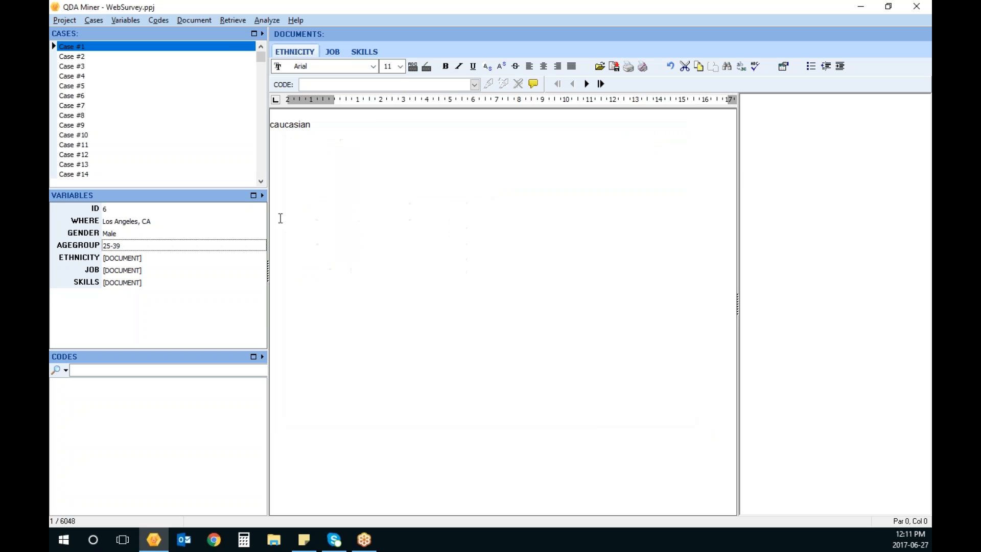
Transform AGEGROUP from string to nominal/ordinal, overwriting the existing variable with the option to order string values enabled.
{"action": "right_click", "coordinate": [187, 243]}
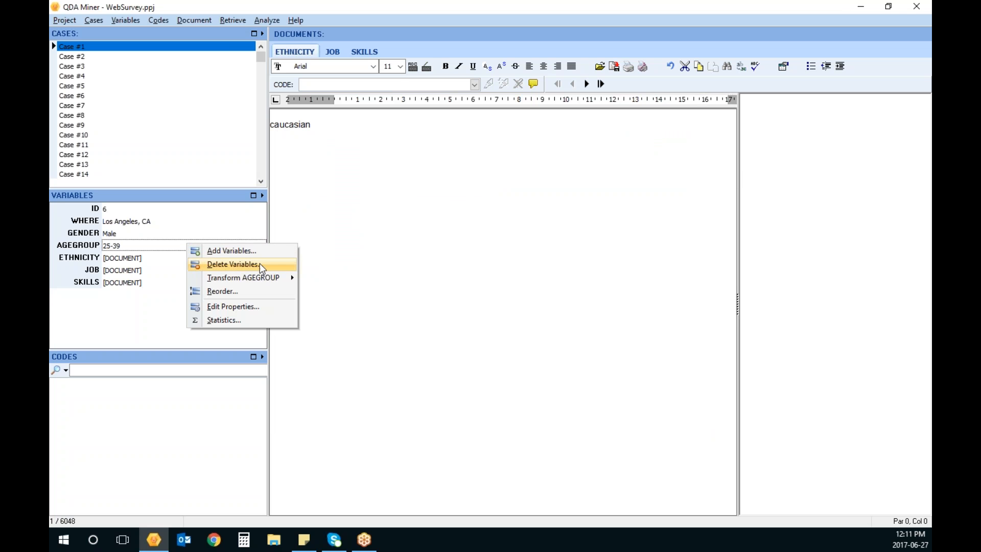
{"action": "mouse_move", "coordinate": [265, 279]}
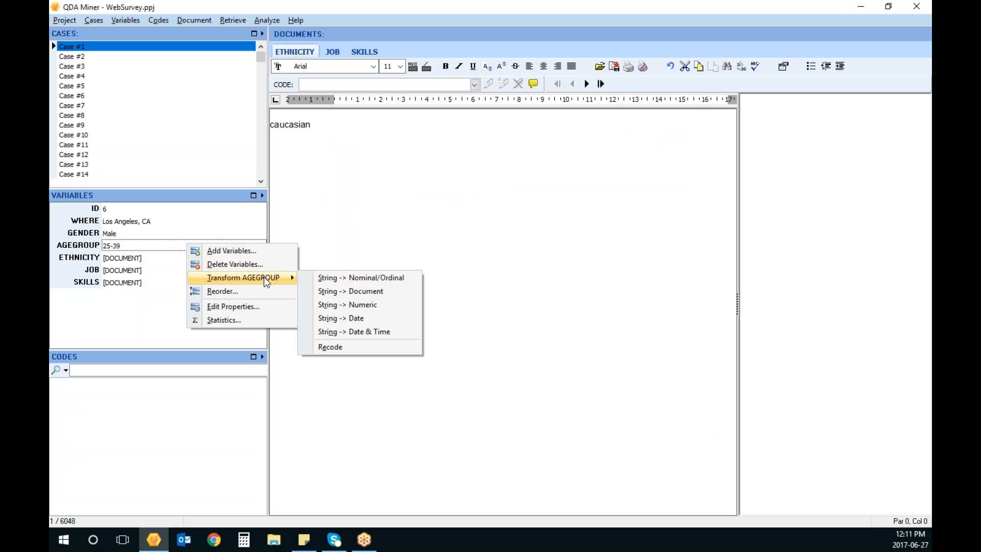
{"action": "left_click", "coordinate": [366, 278]}
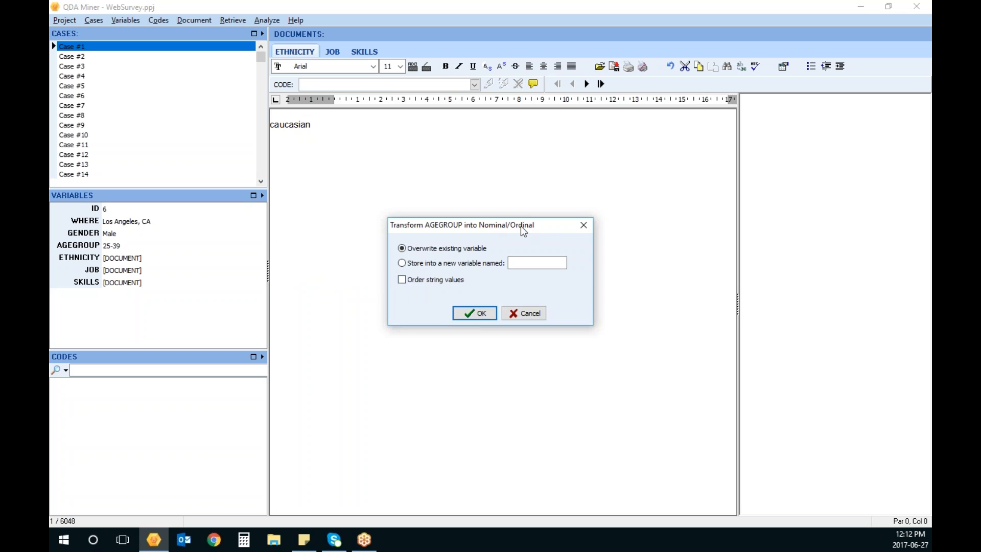
{"action": "left_click", "coordinate": [401, 280]}
{"action": "left_click", "coordinate": [472, 314]}
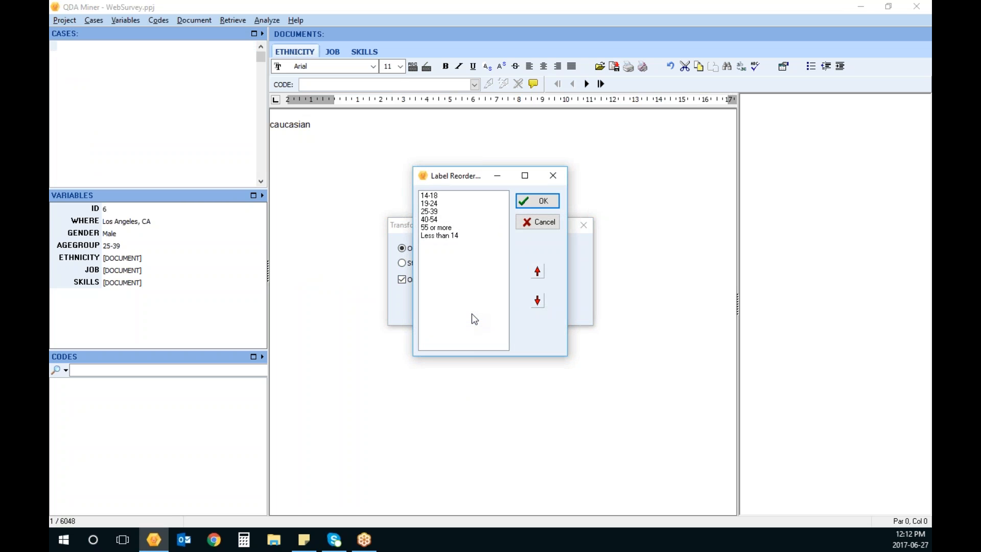
Move the "Less than 14" label ahead of 14-18 in the AGEGROUP value order and accept the order.
{"action": "left_click", "coordinate": [456, 235]}
{"action": "left_click", "coordinate": [540, 273]}
{"action": "left_click", "coordinate": [540, 273]}
{"action": "left_click", "coordinate": [539, 273]}
{"action": "left_click", "coordinate": [540, 273]}
{"action": "left_click", "coordinate": [540, 273]}
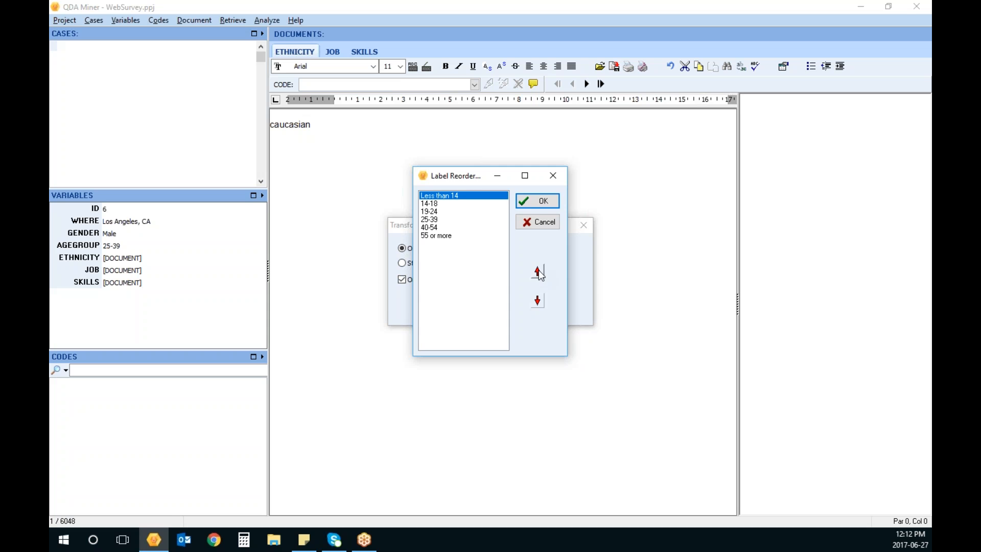
{"action": "left_click", "coordinate": [537, 201]}
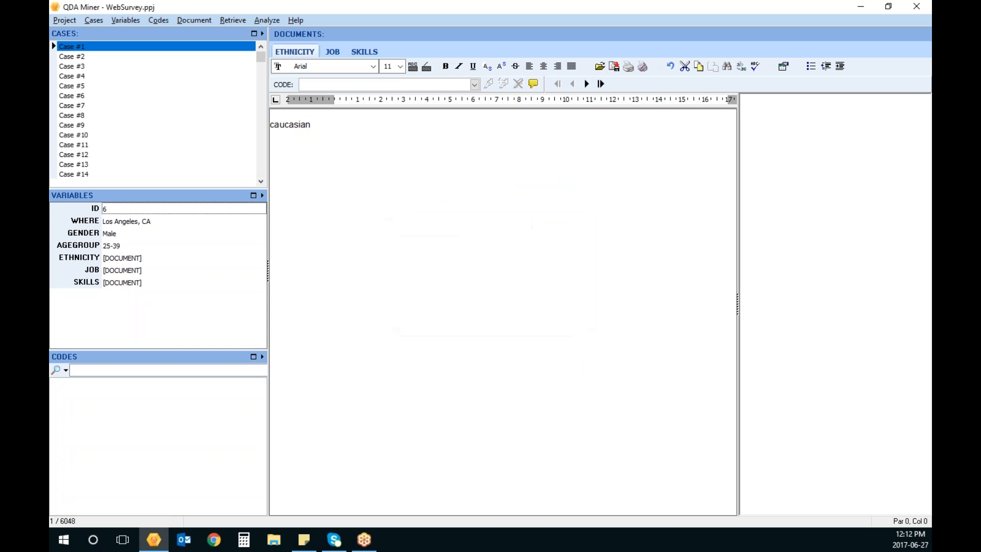
Check the order of the AGEGROUP values available for Case #1 without changing the selected value.
{"action": "left_click", "coordinate": [221, 257]}
{"action": "left_click", "coordinate": [248, 247]}
{"action": "left_click", "coordinate": [259, 246]}
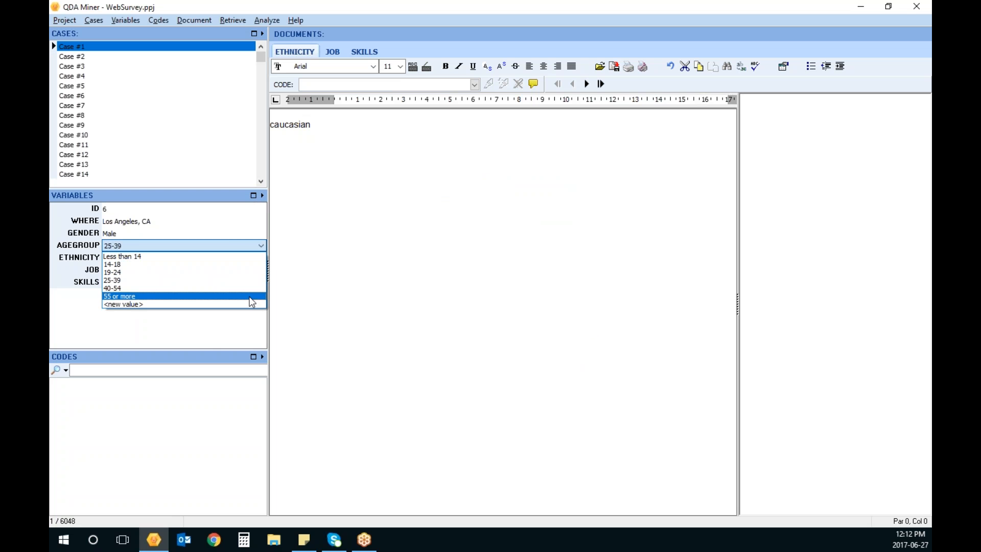
{"action": "left_click", "coordinate": [212, 332]}
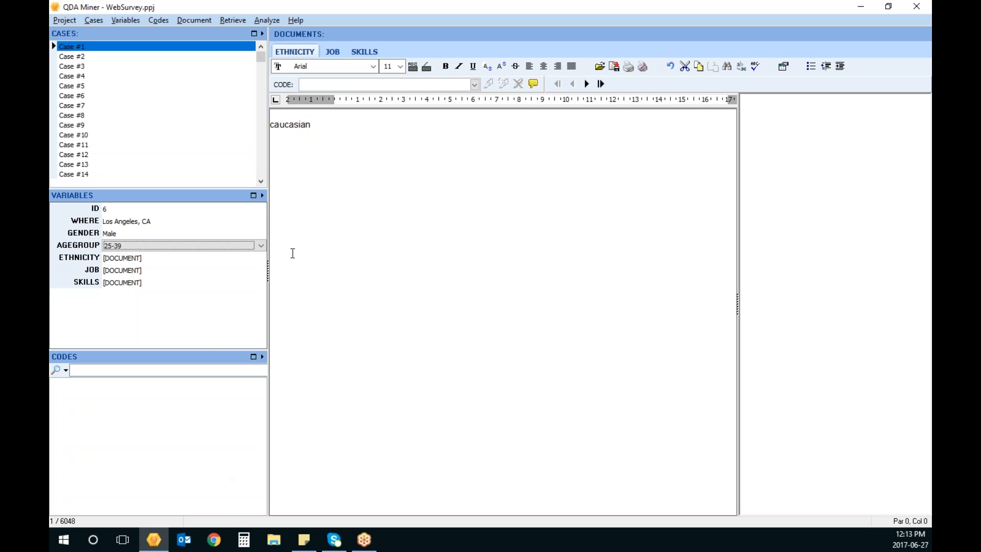
Display the JOB document for Case #1 and Case #2.
{"action": "left_click", "coordinate": [333, 52]}
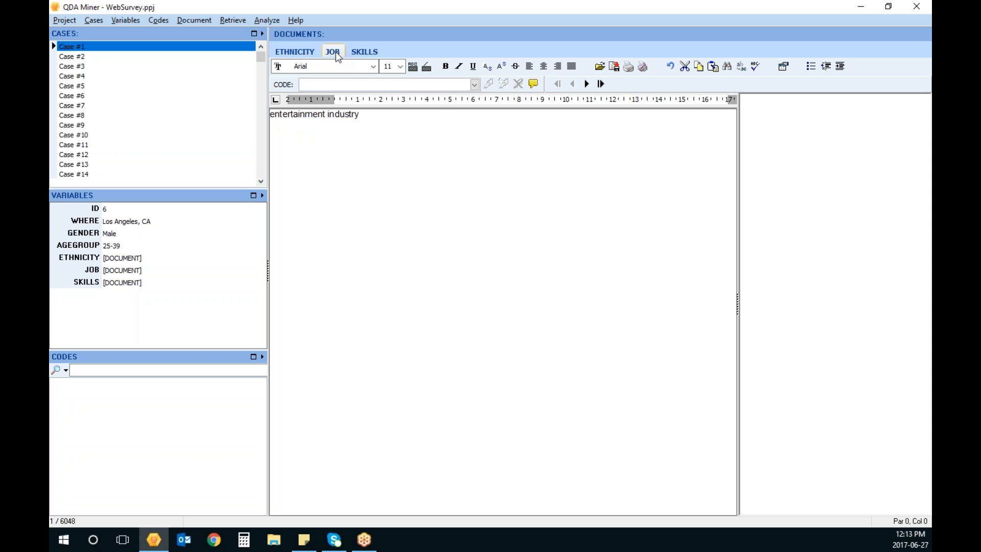
{"action": "left_click", "coordinate": [87, 57]}
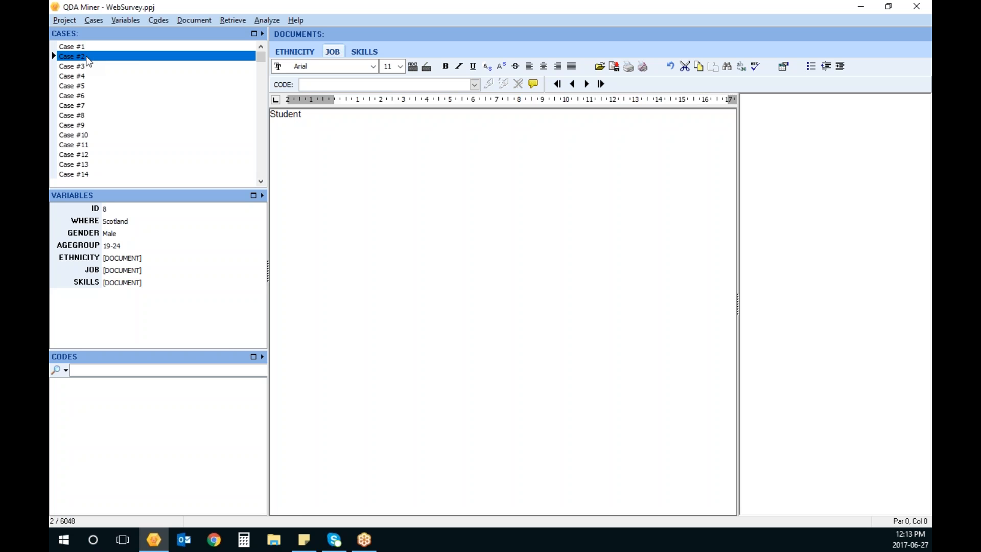
Read through the JOB documents of Case #3 to Case #9.
{"action": "left_click", "coordinate": [88, 66]}
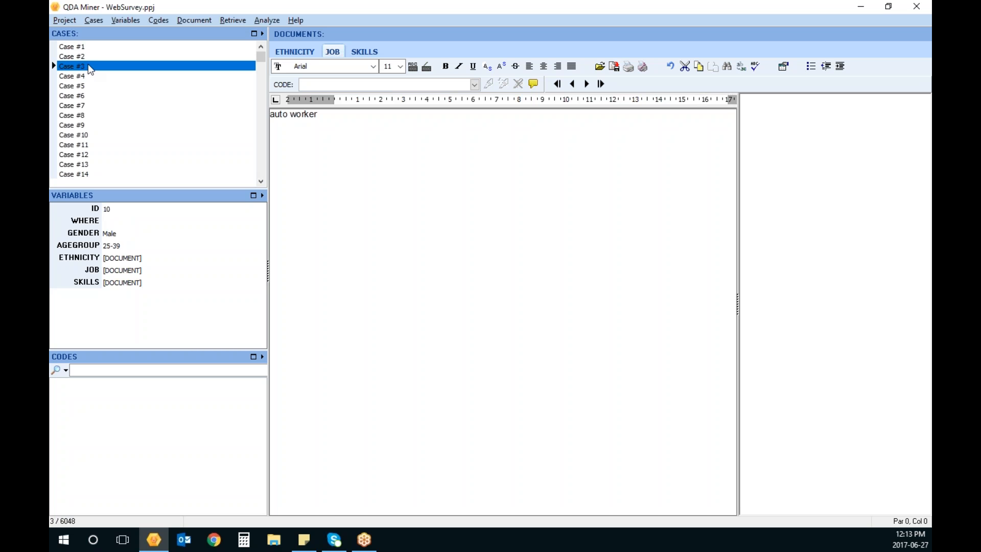
{"action": "left_click", "coordinate": [88, 76]}
{"action": "left_click", "coordinate": [88, 84]}
{"action": "left_click", "coordinate": [88, 96]}
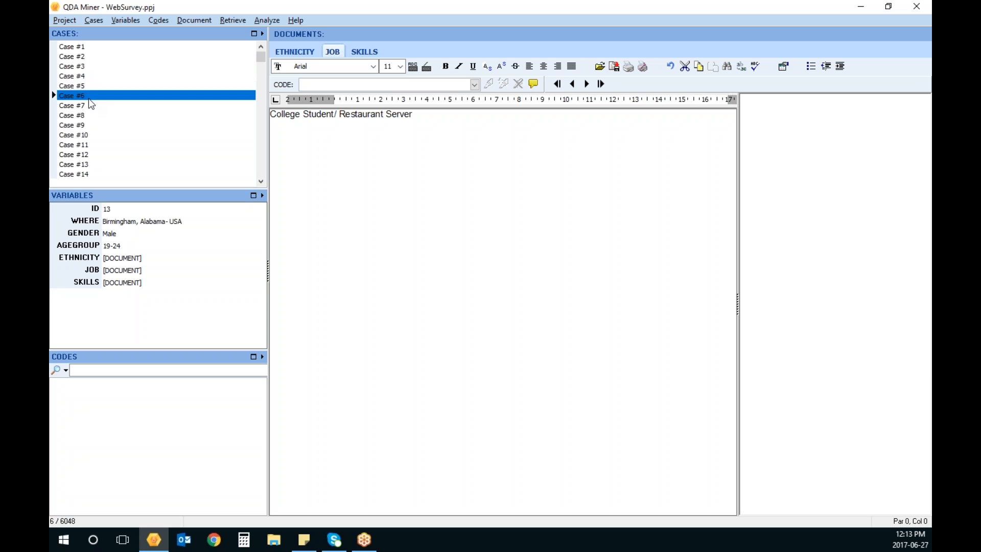
{"action": "left_click", "coordinate": [90, 106]}
{"action": "left_click", "coordinate": [92, 116]}
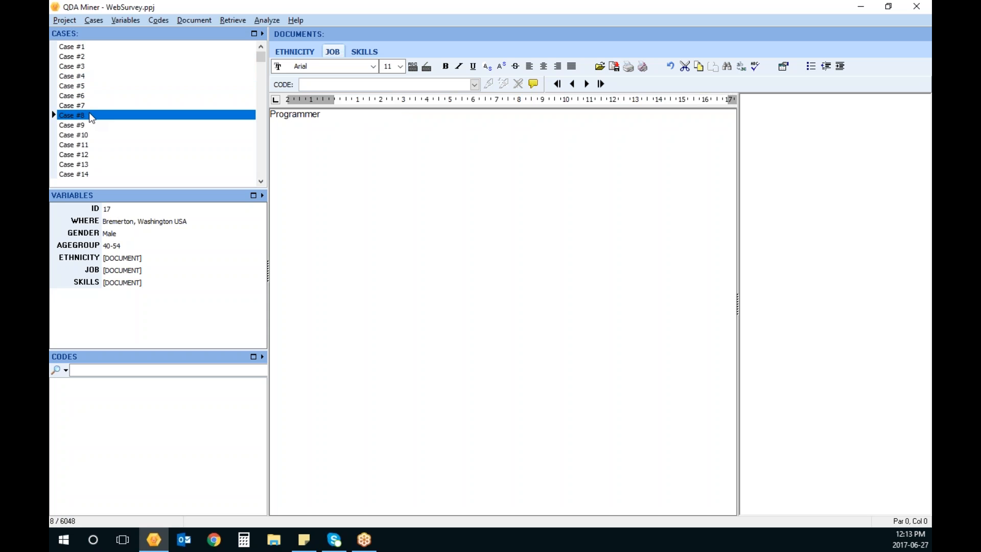
{"action": "left_click", "coordinate": [91, 126]}
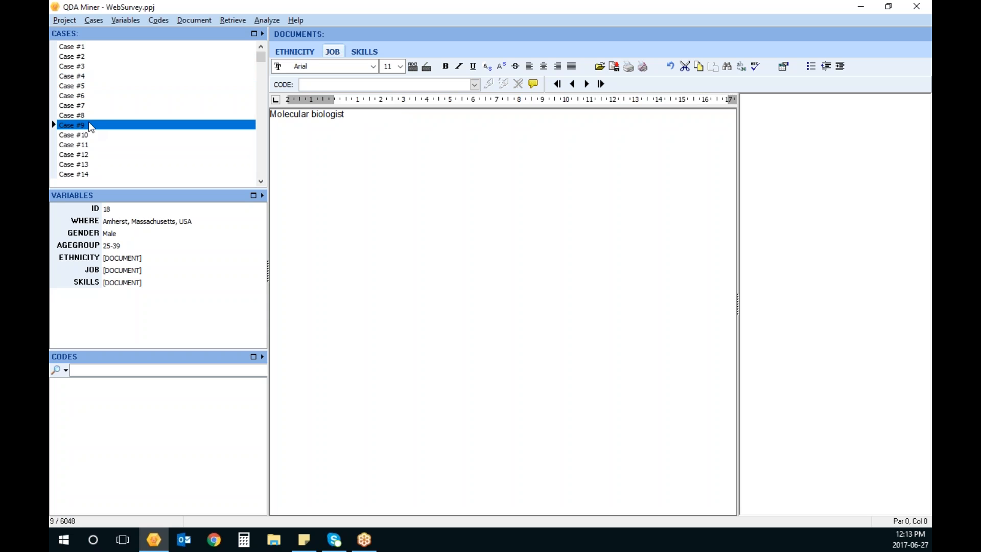
Create the code Students under a Jobs category and assign it to the JOB text of Case #2.
{"action": "left_click", "coordinate": [89, 58]}
{"action": "right_click", "coordinate": [190, 407]}
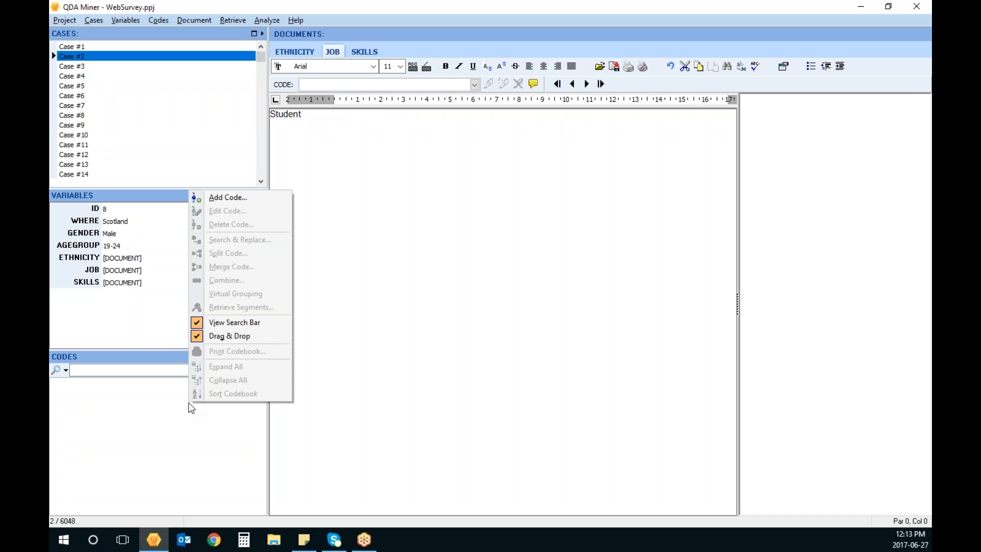
{"action": "left_click", "coordinate": [228, 198]}
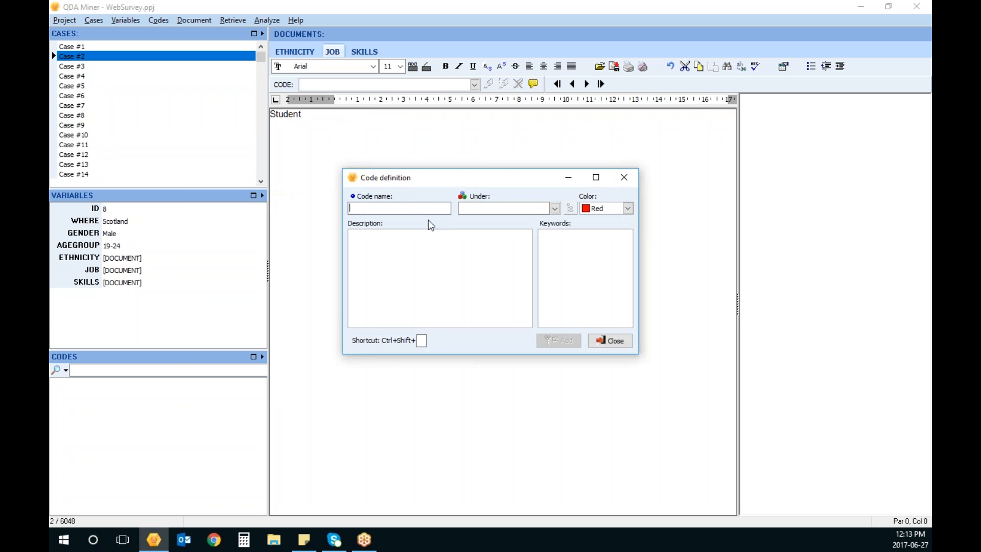
{"action": "type", "text": "JOB"}
{"action": "key", "text": "BackSpace"}
{"action": "key", "text": "BackSpace"}
{"action": "key", "text": "BackSpace"}
{"action": "type", "text": "Students"}
{"action": "key", "text": "Tab"}
{"action": "type", "text": "Jobs"}
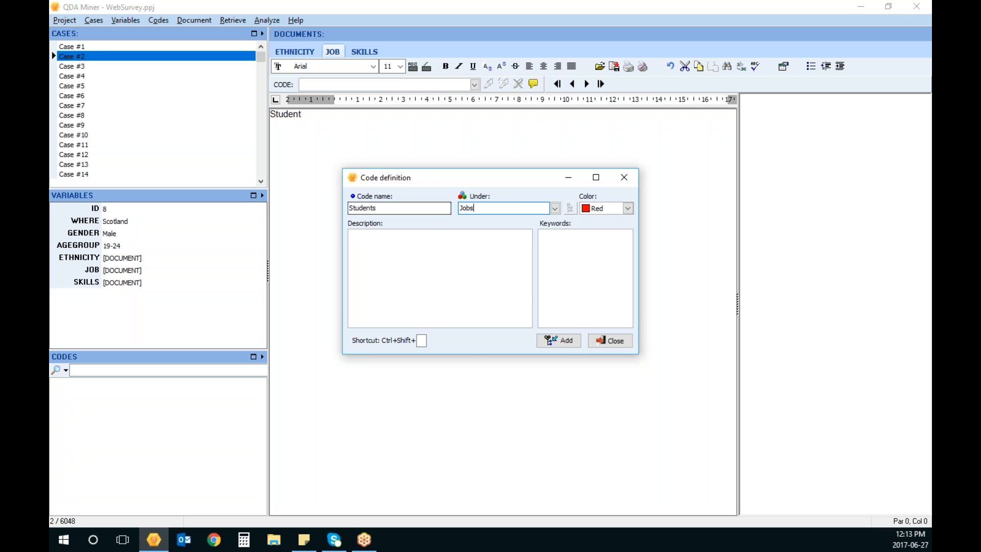
{"action": "left_click", "coordinate": [568, 345]}
{"action": "left_click", "coordinate": [610, 341]}
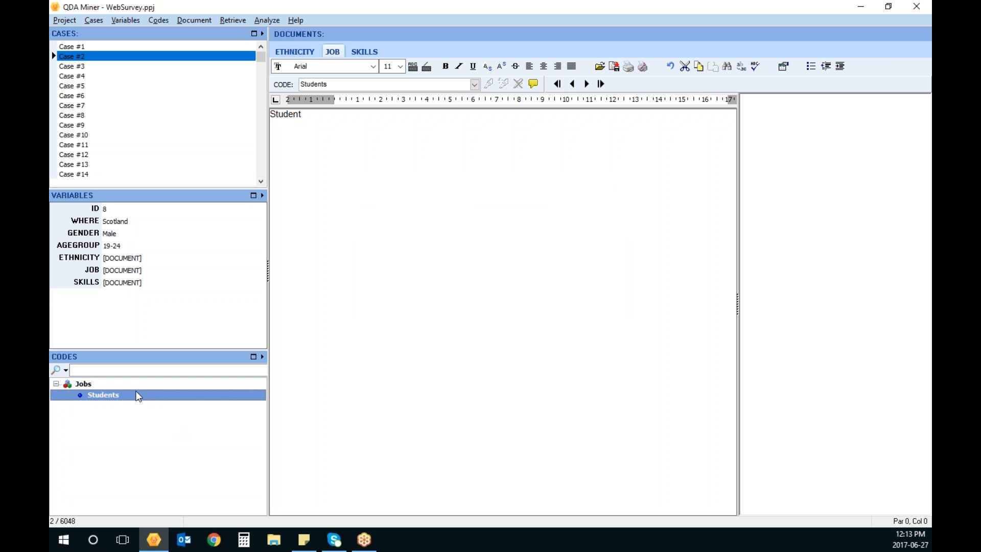
{"action": "left_click_drag", "start_coordinate": [118, 394], "coordinate": [297, 118]}
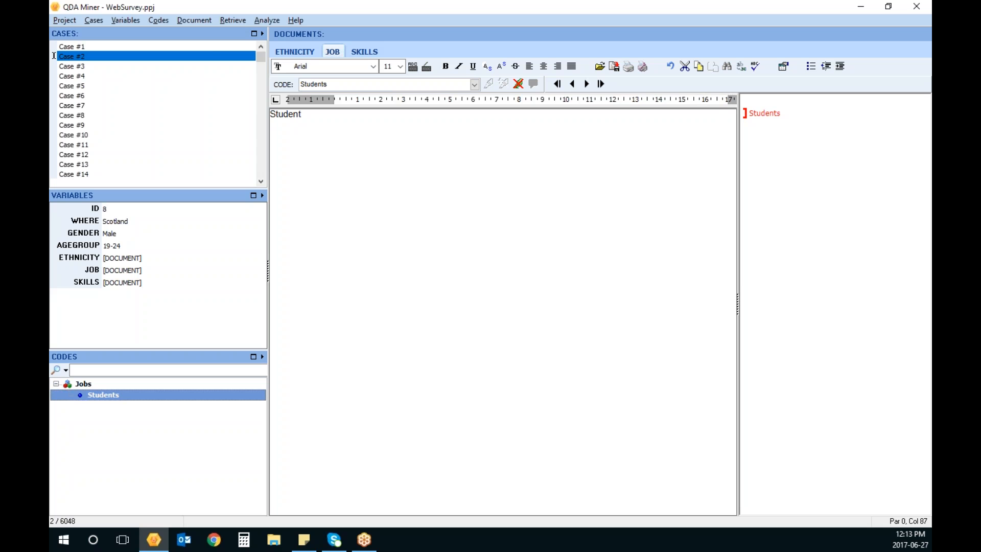
Create the code Auto worker under Jobs, assign it to the JOB text of Case #3, and advance to the next case.
{"action": "left_click", "coordinate": [89, 66]}
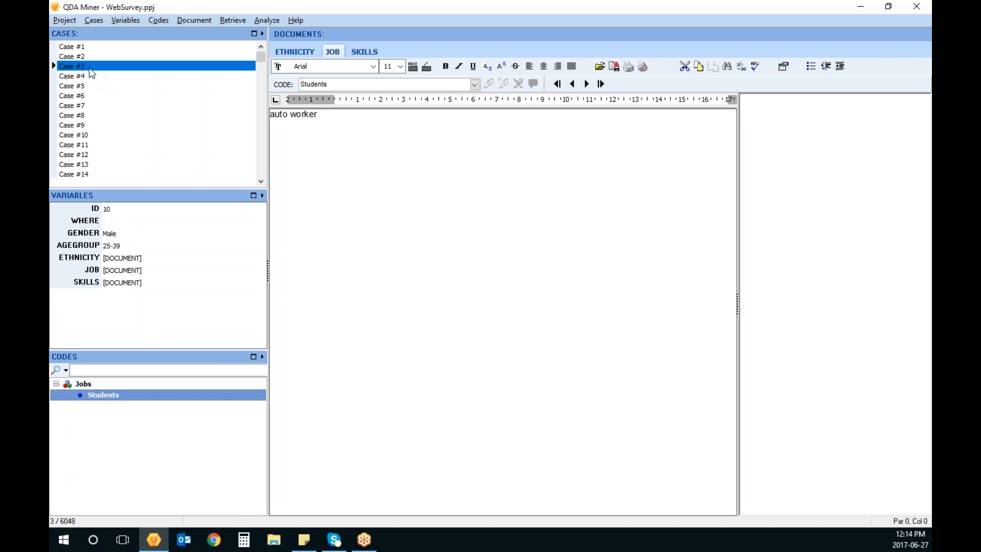
{"action": "left_click", "coordinate": [306, 114]}
{"action": "left_click_drag", "start_coordinate": [332, 114], "coordinate": [211, 111]}
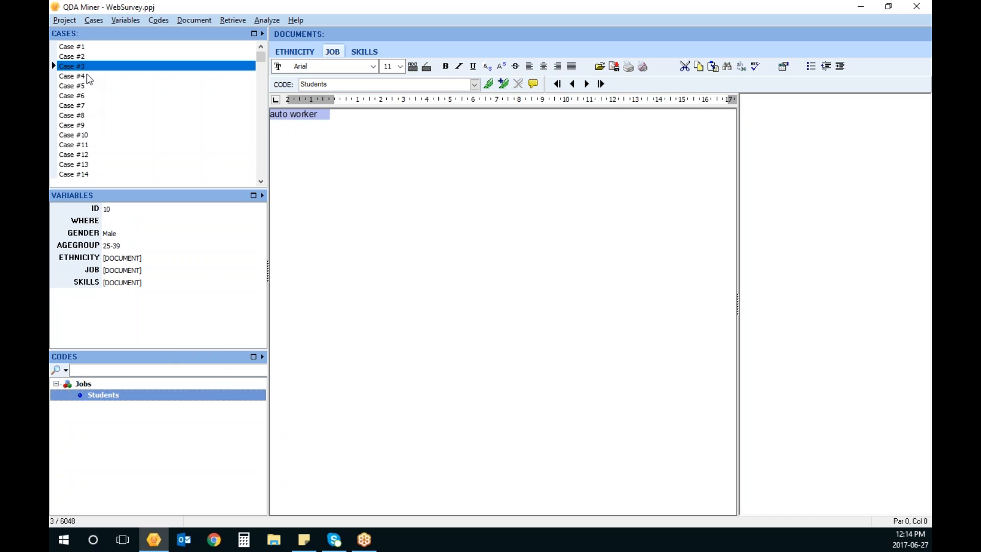
{"action": "right_click", "coordinate": [123, 383]}
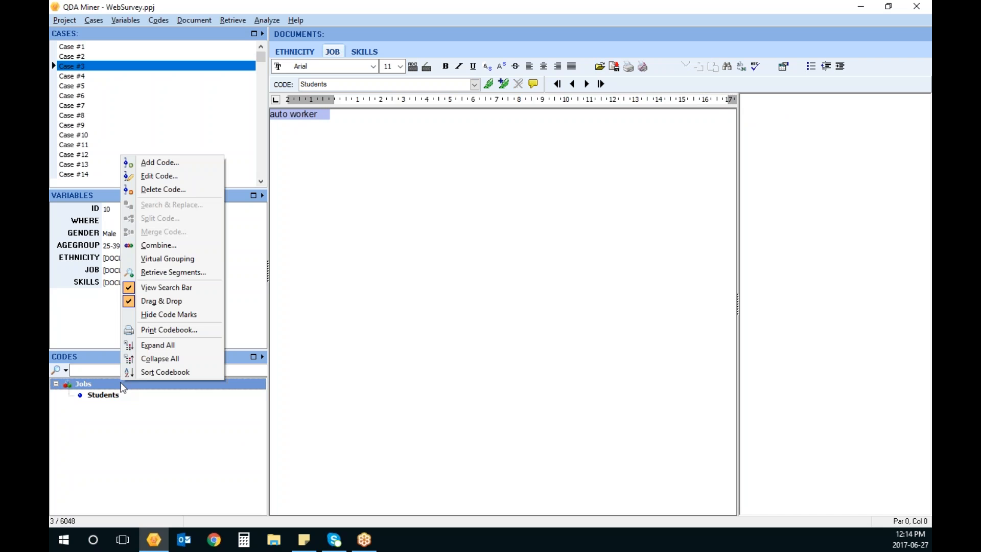
{"action": "left_click", "coordinate": [157, 162]}
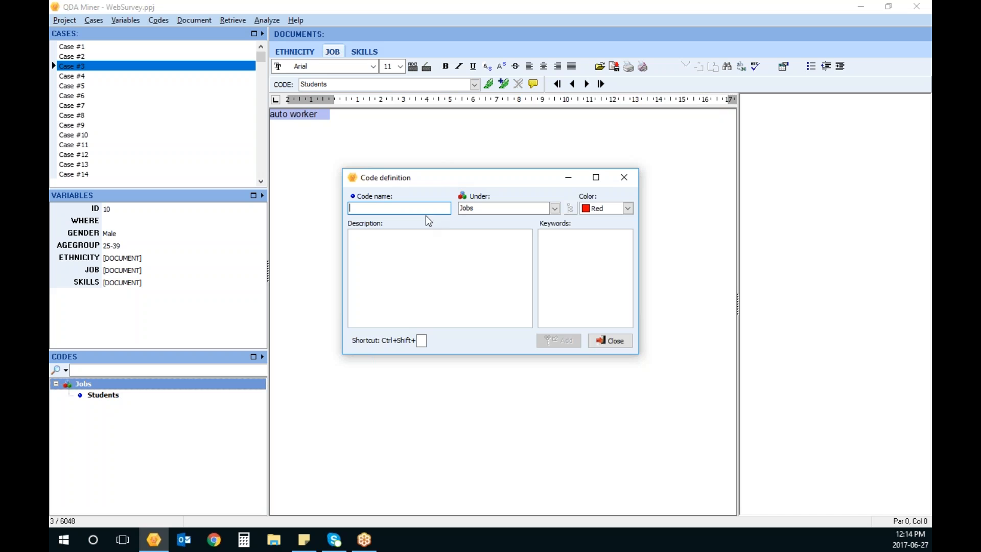
{"action": "type", "text": "Auto wo"}
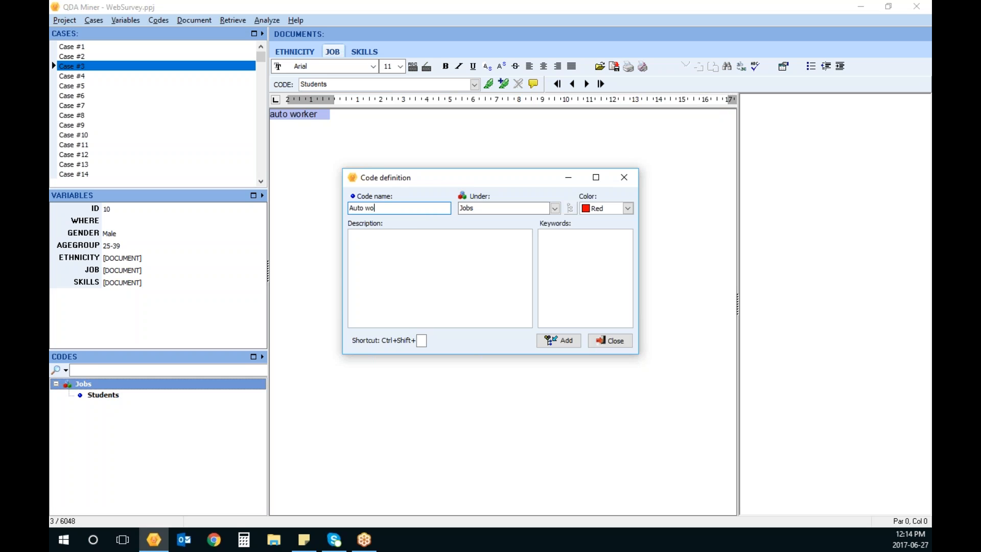
{"action": "type", "text": "rker"}
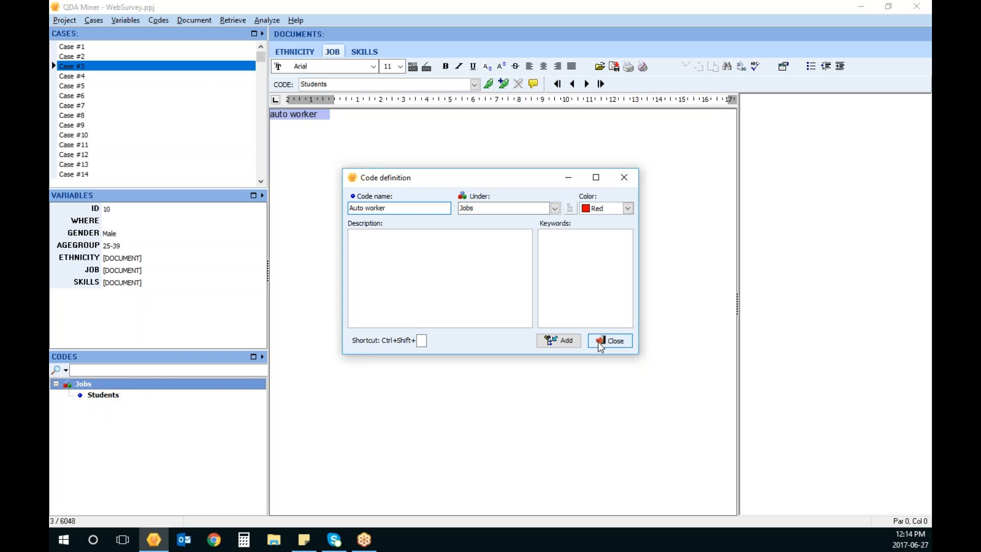
{"action": "left_click", "coordinate": [563, 343]}
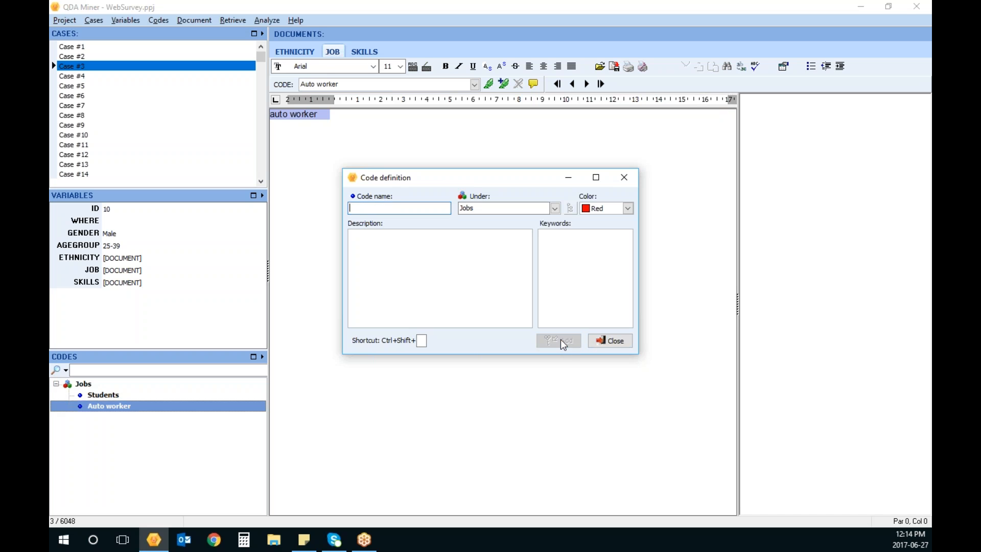
{"action": "left_click", "coordinate": [624, 342]}
{"action": "left_click_drag", "start_coordinate": [135, 406], "coordinate": [302, 113]}
{"action": "left_click", "coordinate": [586, 85]}
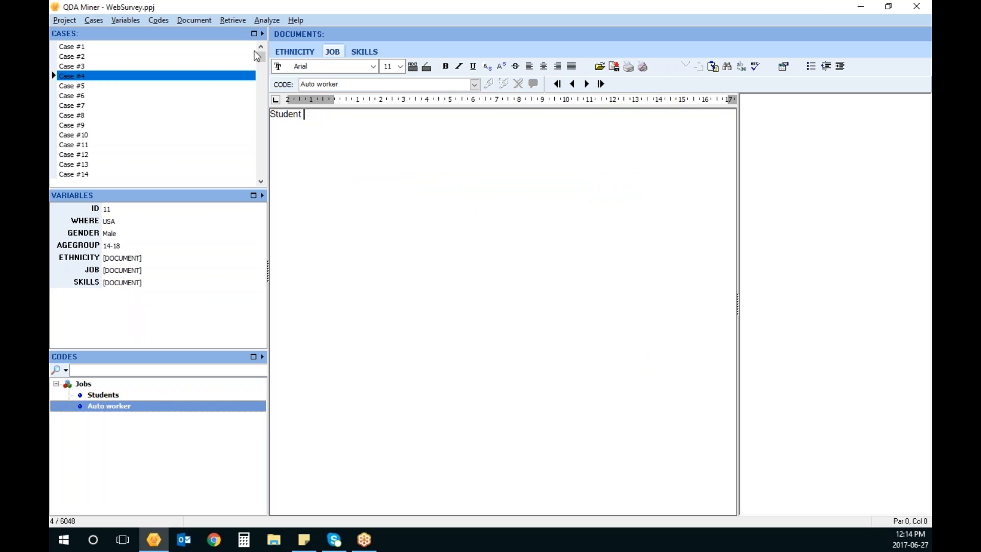
Run a text retrieval for "Student" in the paragraphs of the JOB documents, matching whole words.
{"action": "left_click", "coordinate": [241, 19]}
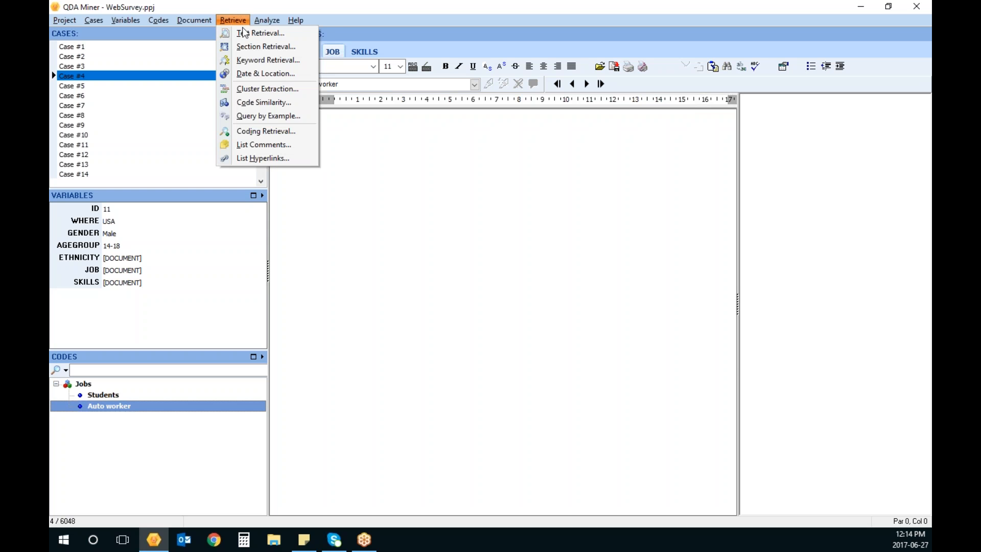
{"action": "left_click", "coordinate": [253, 34]}
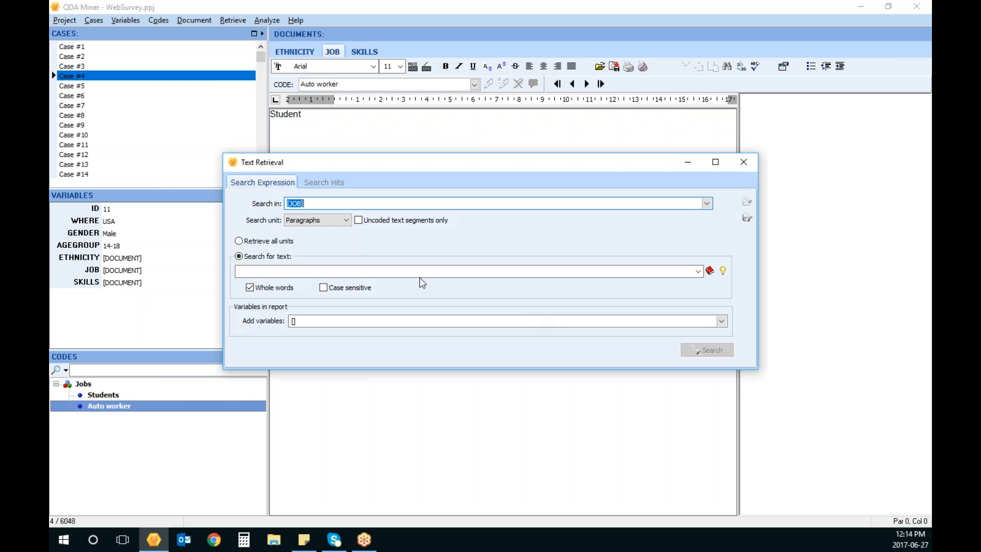
{"action": "type", "text": "SE"}
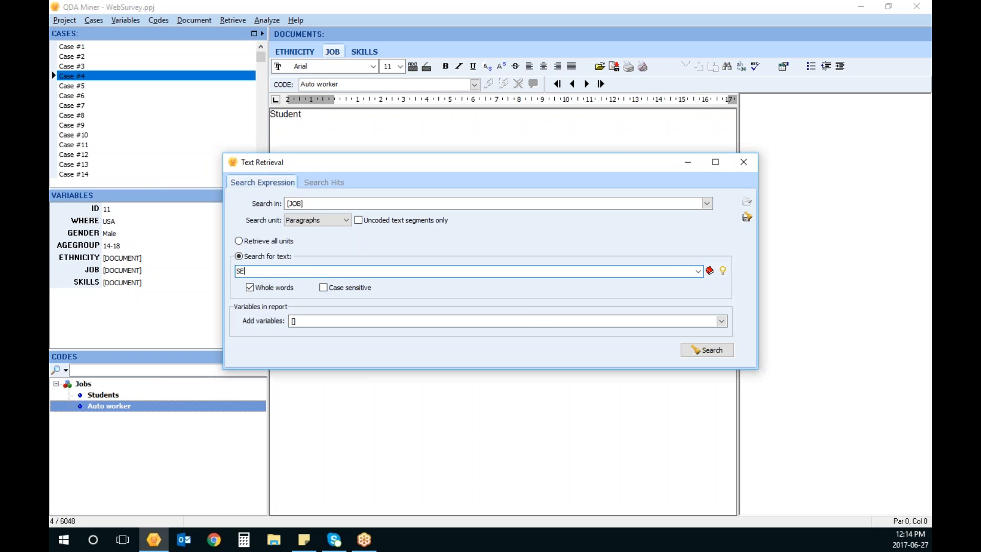
{"action": "key", "text": "BackSpace"}
{"action": "key", "text": "BackSpace"}
{"action": "type", "text": "Student"}
{"action": "left_click", "coordinate": [714, 352]}
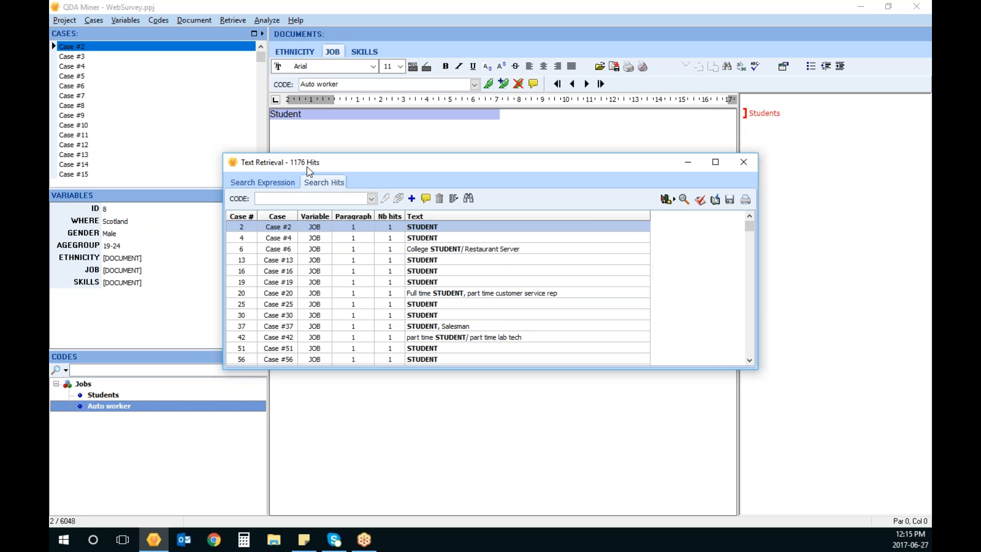
Check the retrieved "Student" hits for Cases #4, #6, #13 and #20 and review the search expression.
{"action": "left_click", "coordinate": [455, 238]}
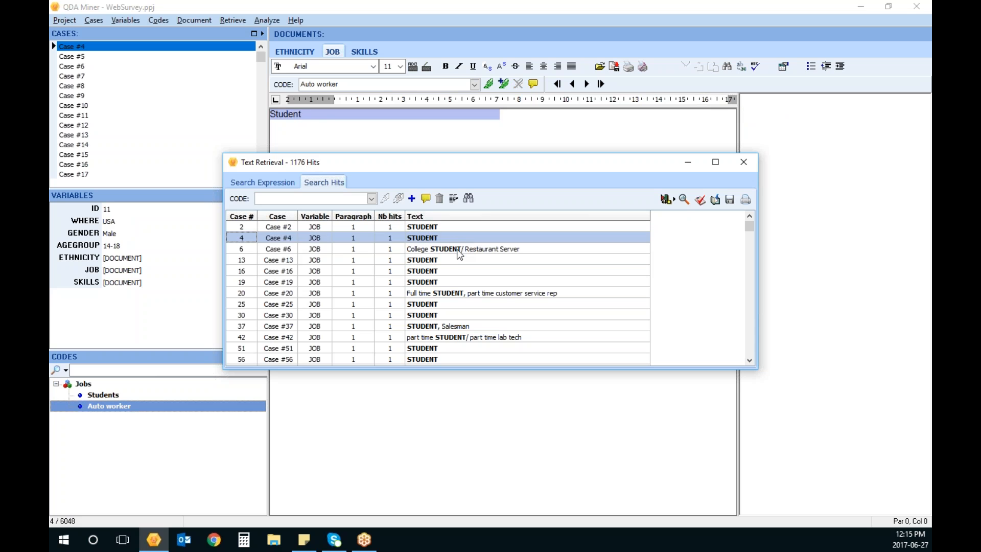
{"action": "left_click", "coordinate": [458, 250]}
{"action": "left_click", "coordinate": [455, 261]}
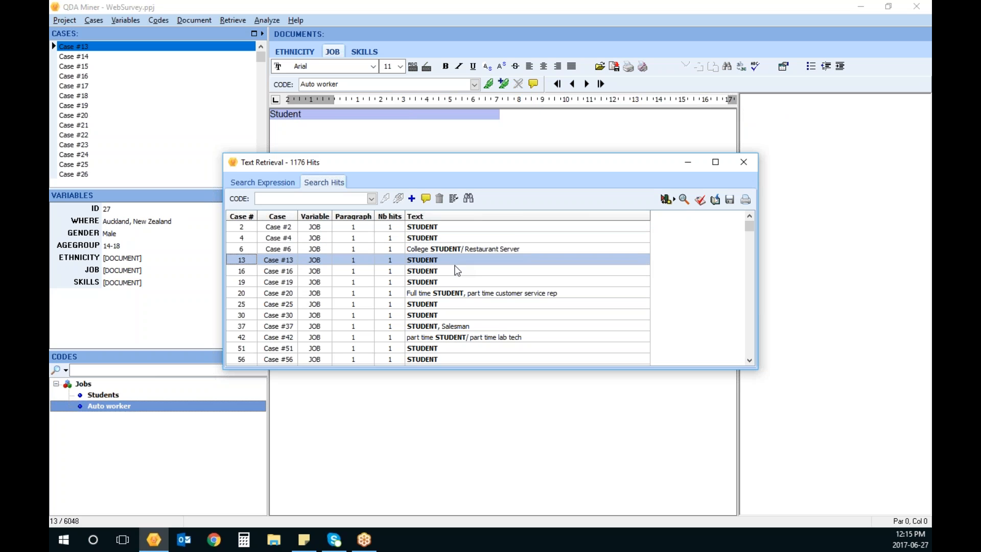
{"action": "left_click", "coordinate": [474, 294]}
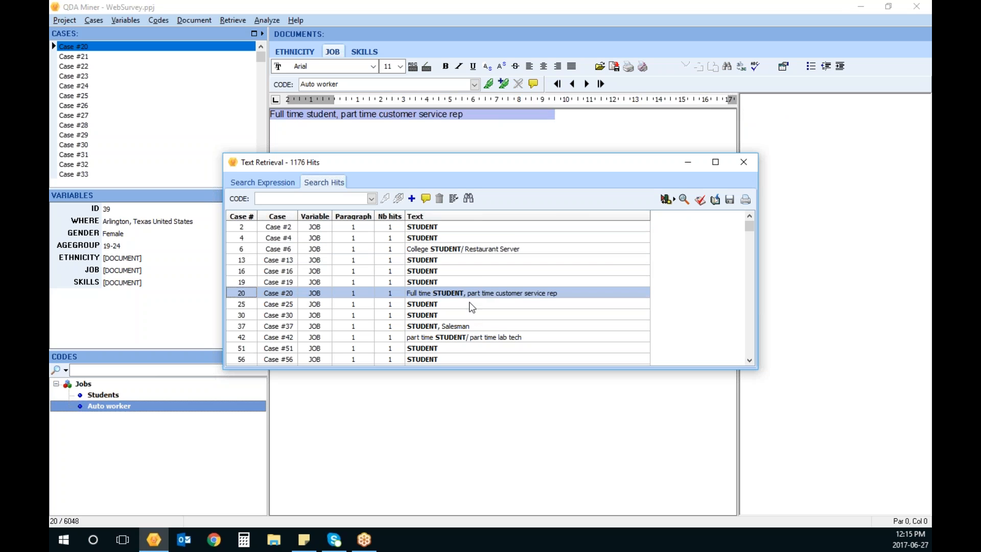
{"action": "left_click", "coordinate": [278, 183]}
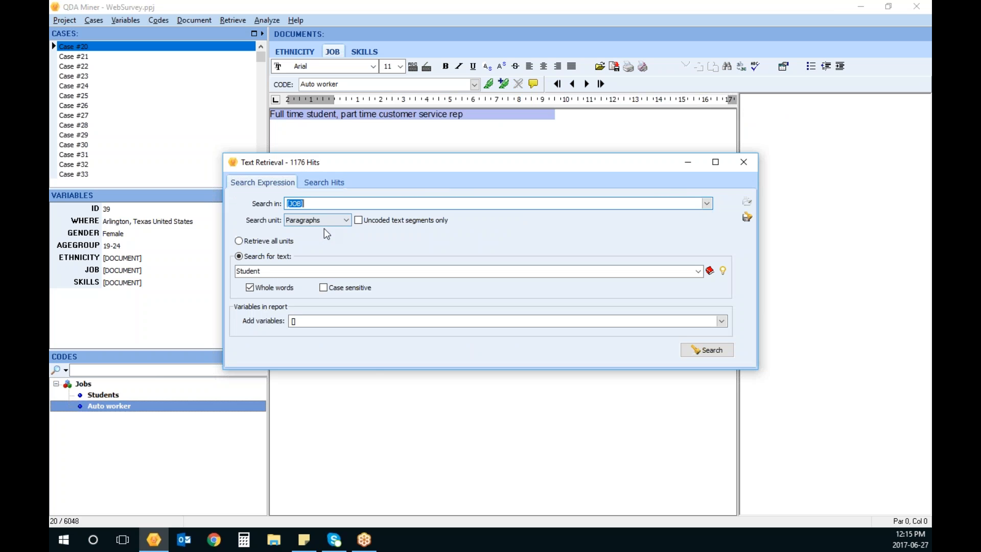
{"action": "left_click", "coordinate": [333, 185]}
Assign the Students code to all hits of the "Student" search.
{"action": "left_click", "coordinate": [371, 198]}
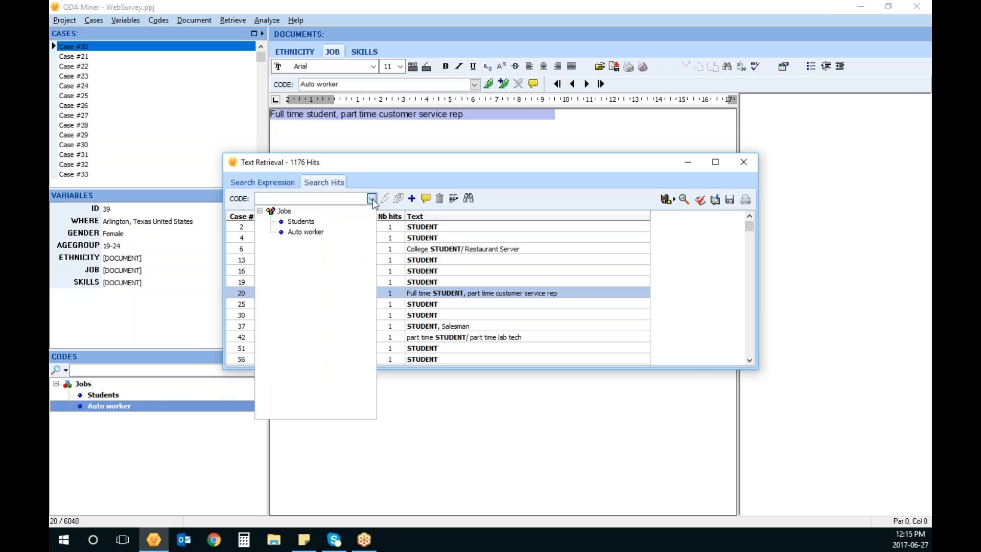
{"action": "left_click", "coordinate": [295, 223]}
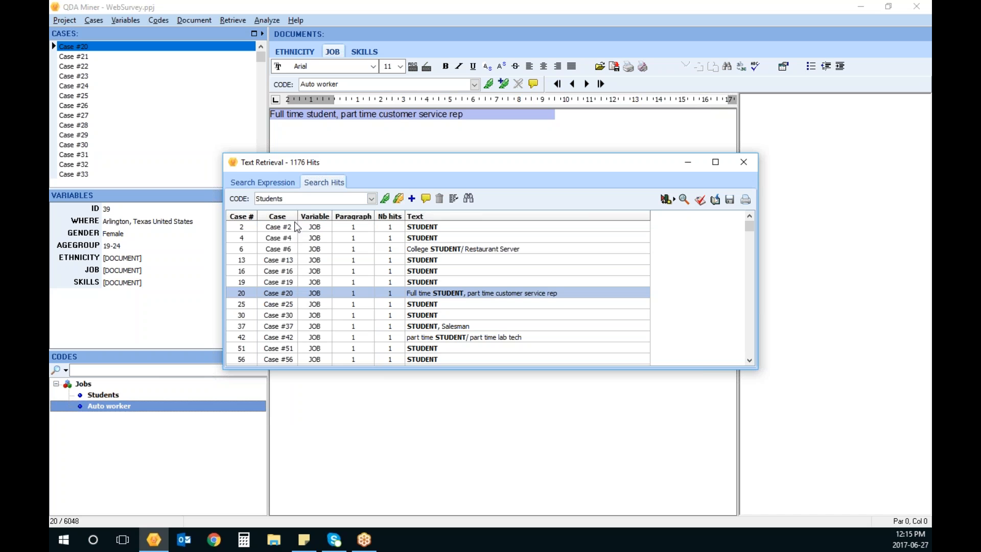
{"action": "left_click", "coordinate": [399, 199]}
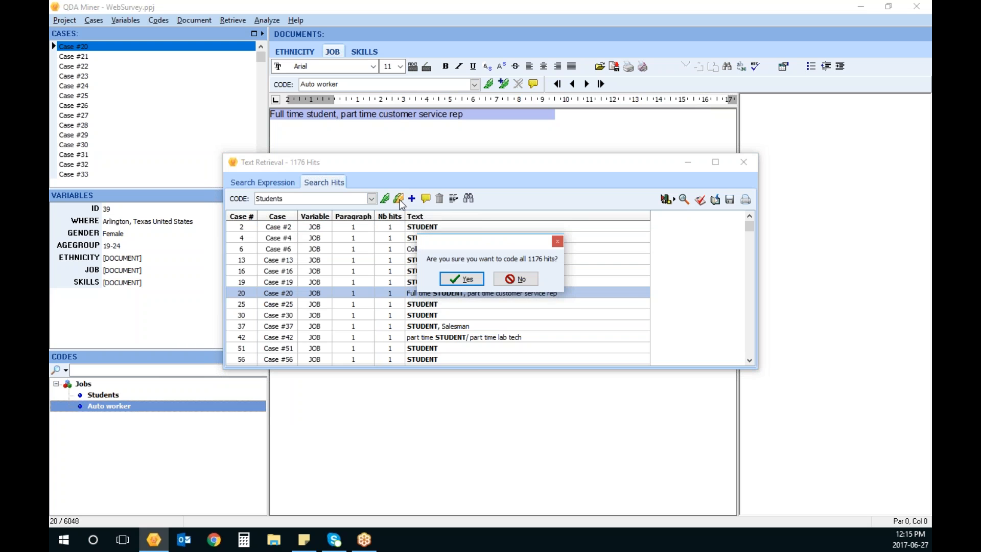
{"action": "left_click", "coordinate": [461, 278]}
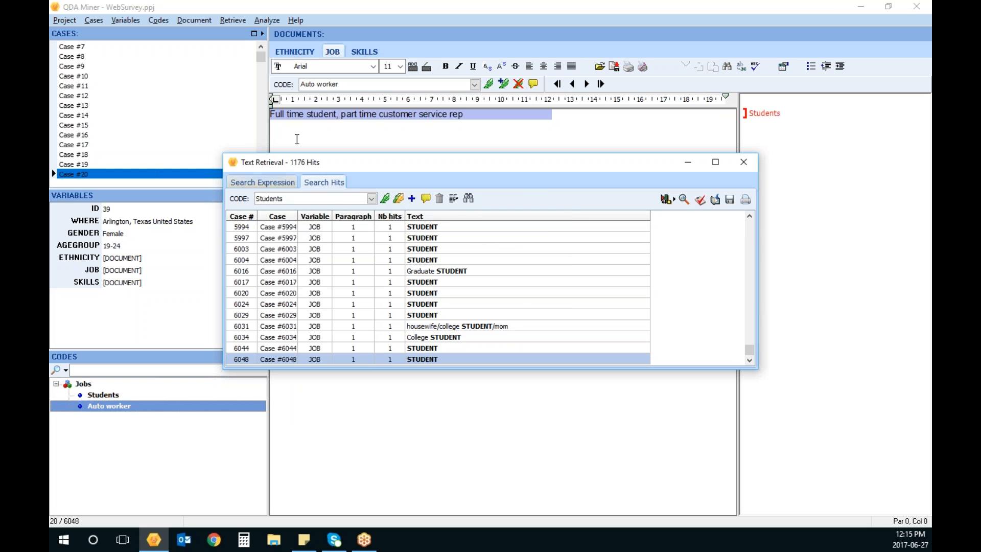
Run a new text retrieval in the JOB documents for "nurse or nursing".
{"action": "left_click", "coordinate": [262, 182]}
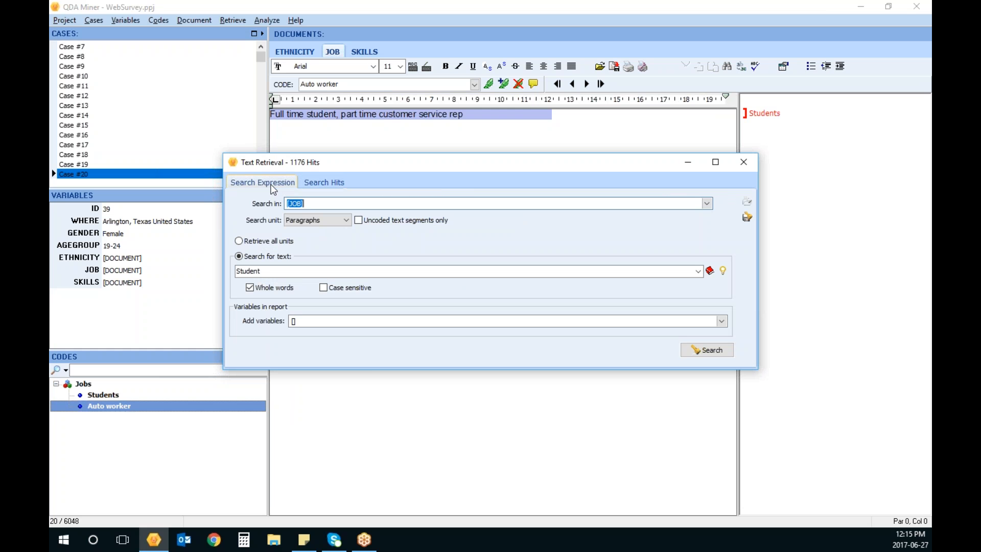
{"action": "double_click", "coordinate": [281, 271]}
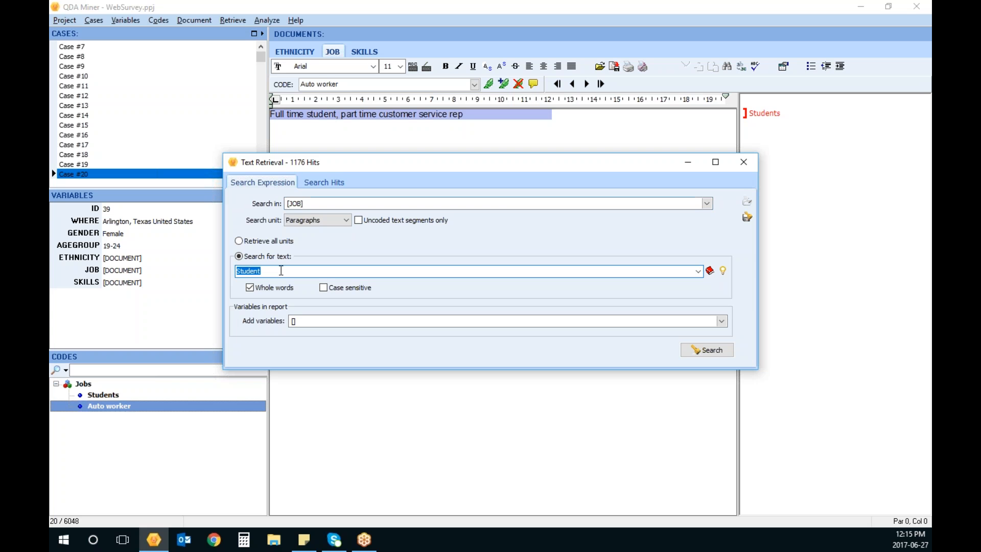
{"action": "type", "text": "nurse or nursing or"}
{"action": "key", "text": "BackSpace"}
{"action": "left_click", "coordinate": [711, 350]}
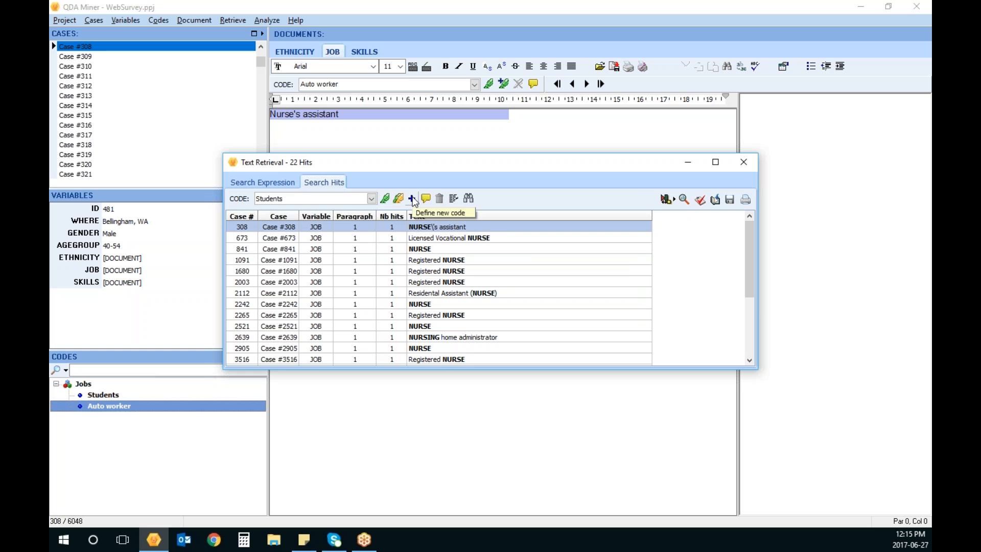
Define a new code Nurse under Jobs with the colour Green from the search hits.
{"action": "left_click", "coordinate": [411, 199]}
{"action": "type", "text": "N"}
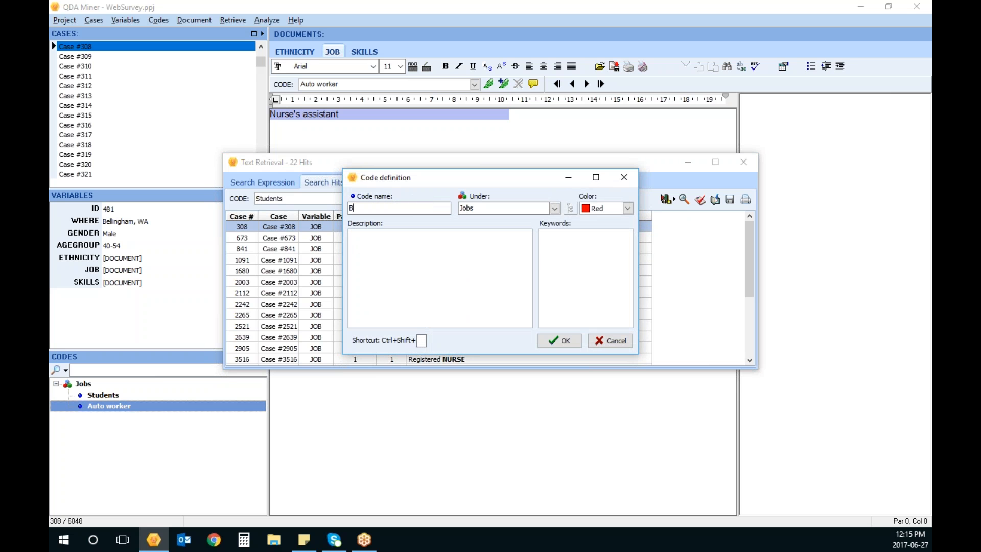
{"action": "type", "text": "urse"}
{"action": "left_click", "coordinate": [596, 208]}
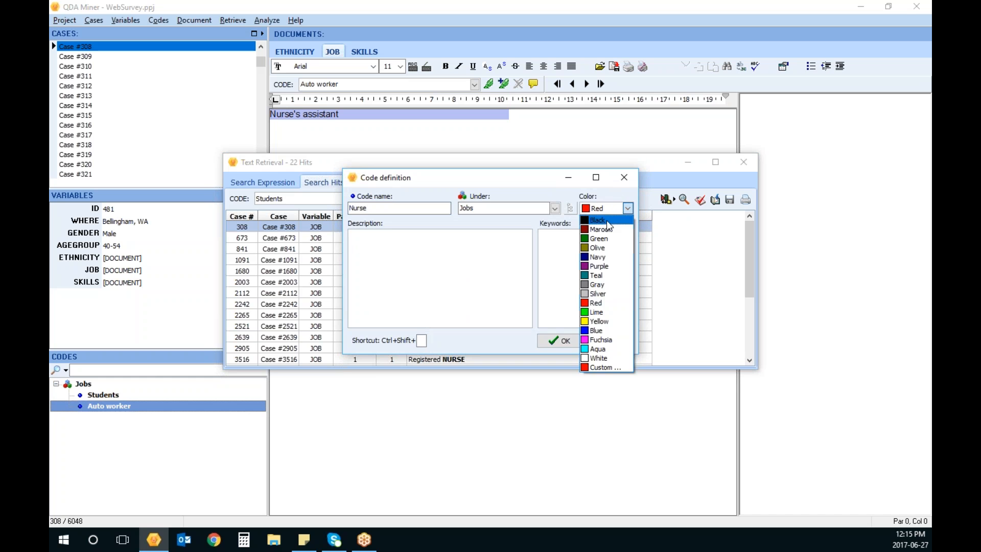
{"action": "left_click", "coordinate": [598, 239]}
{"action": "left_click", "coordinate": [564, 341]}
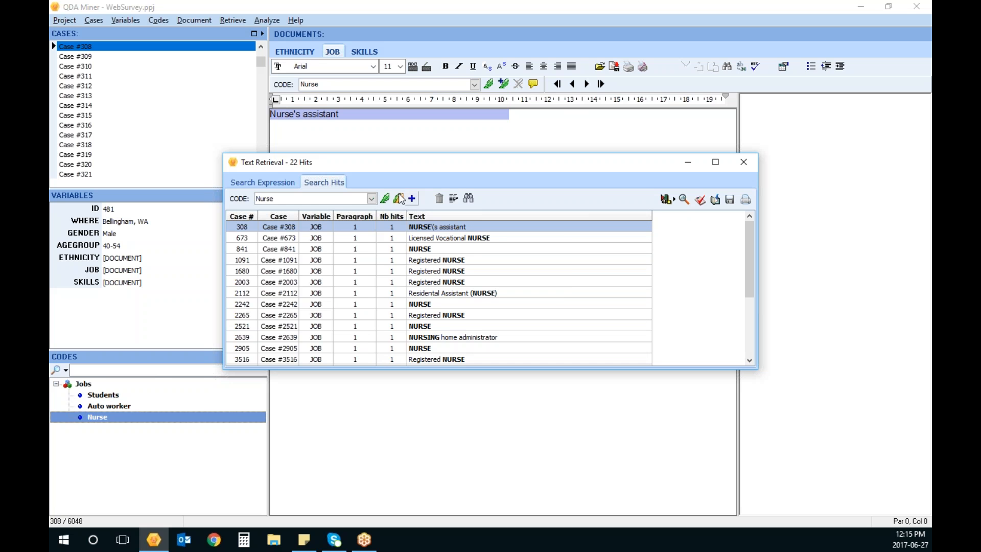
Assign the Nurse code to all hits of the "nurse or nursing" search and close the text retrieval.
{"action": "left_click", "coordinate": [399, 198]}
{"action": "left_click", "coordinate": [466, 280]}
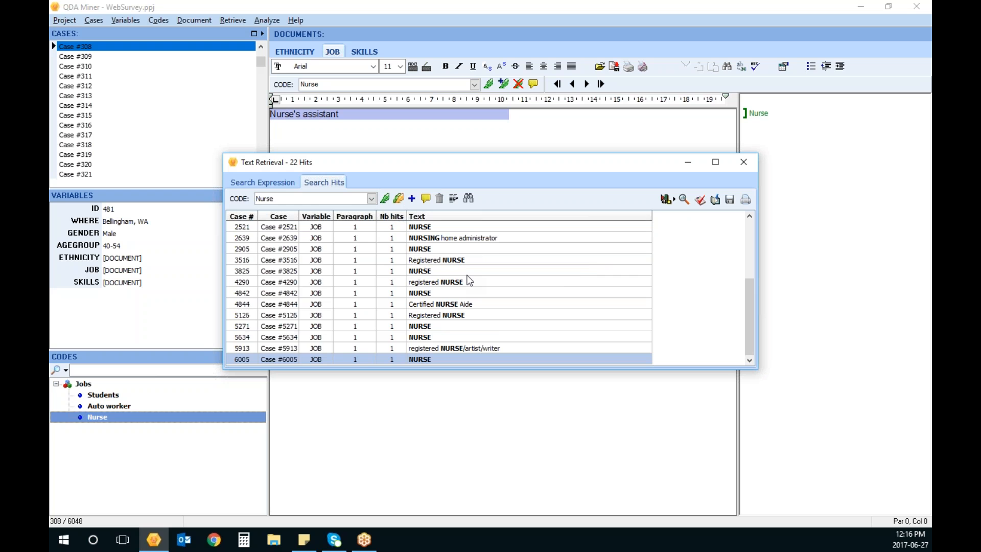
{"action": "left_click", "coordinate": [288, 183]}
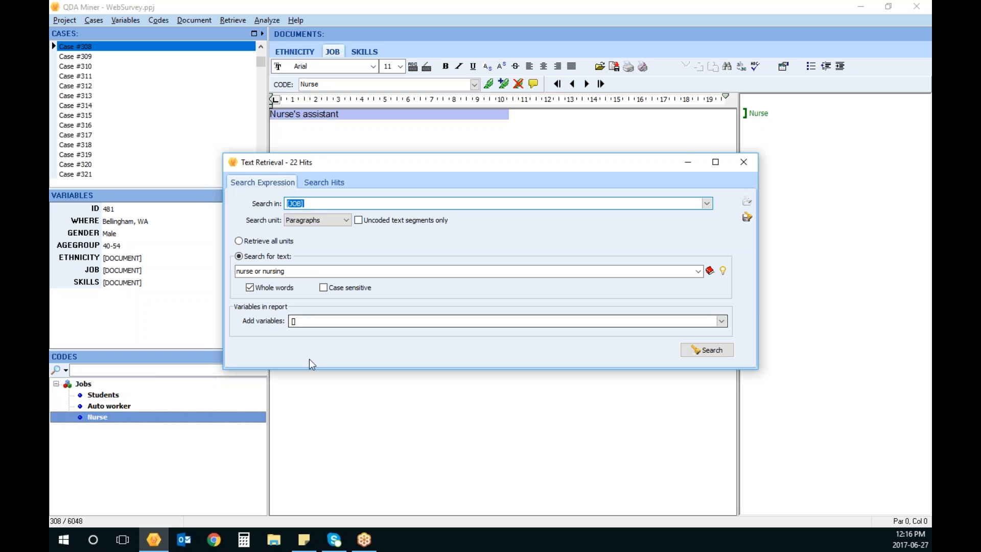
{"action": "left_click", "coordinate": [706, 204]}
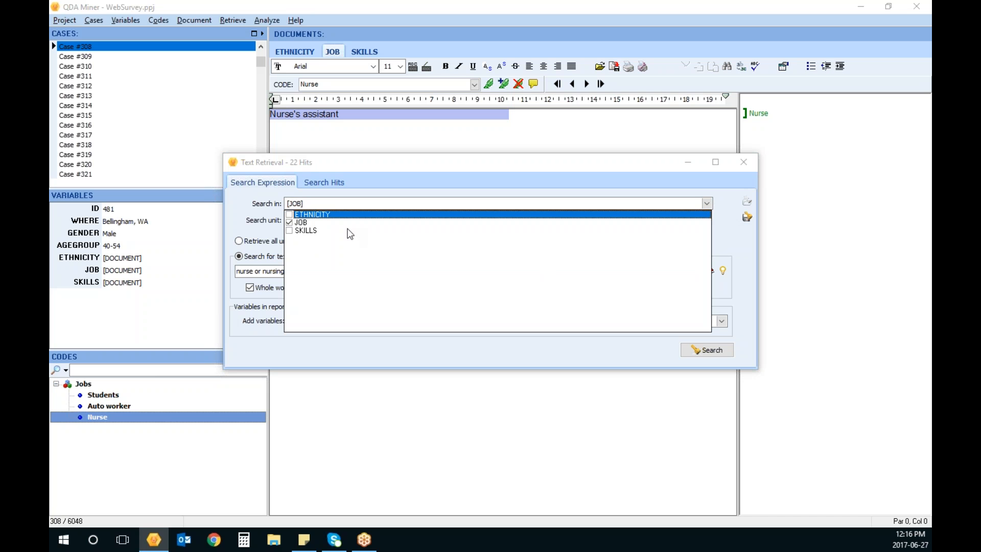
{"action": "left_click", "coordinate": [634, 163]}
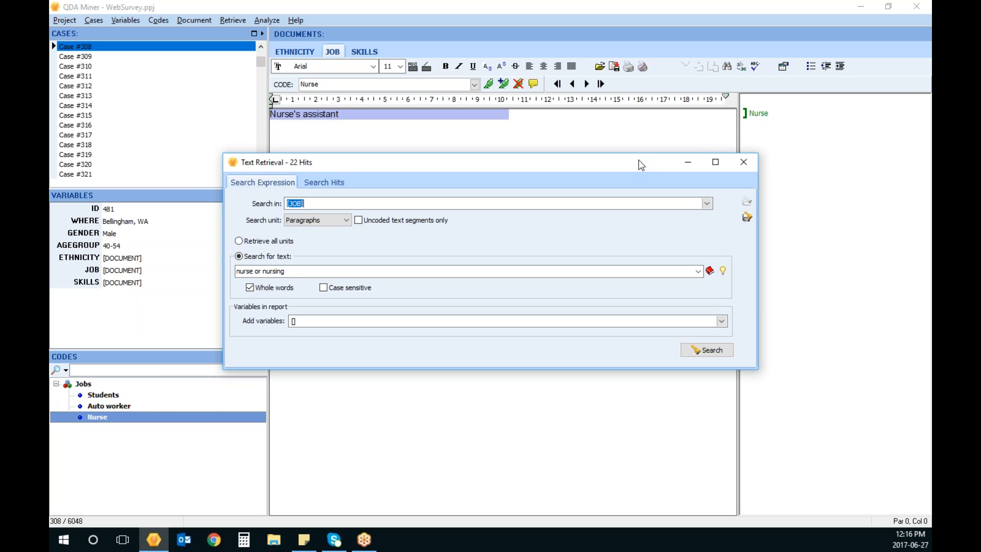
{"action": "left_click", "coordinate": [740, 162]}
Find sentences similar to "hairstylist" from the JOB response of Case #313, and close the query results.
{"action": "left_click", "coordinate": [92, 56]}
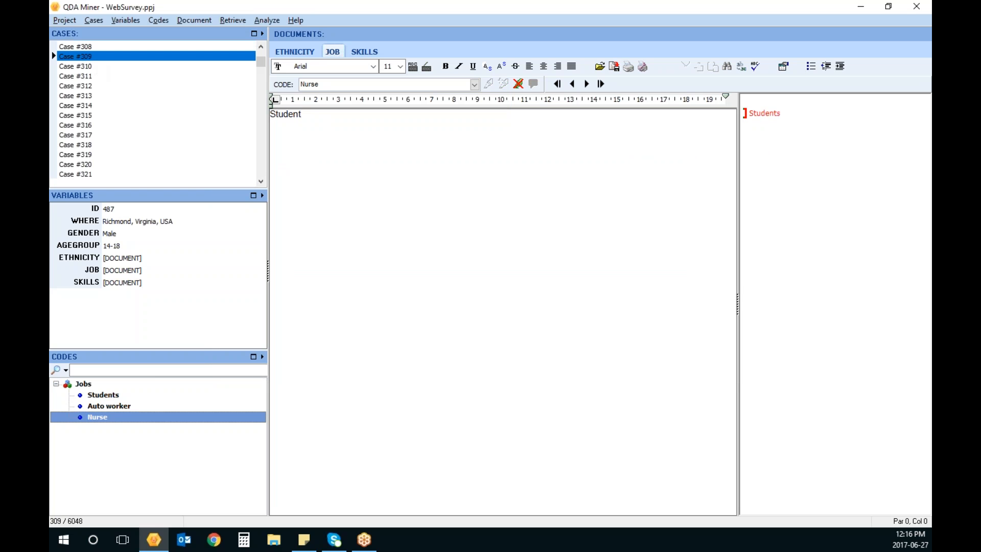
{"action": "left_click", "coordinate": [97, 67]}
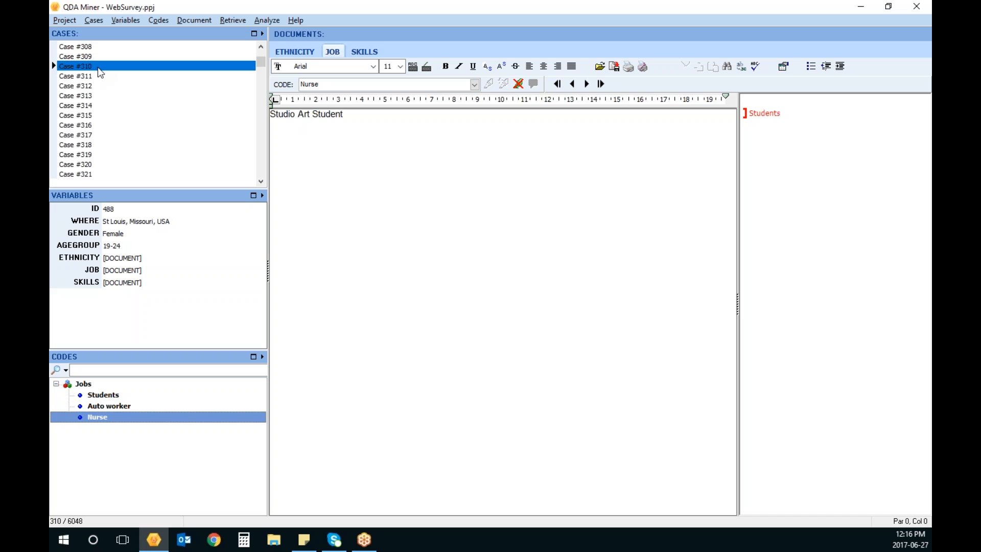
{"action": "left_click", "coordinate": [96, 76]}
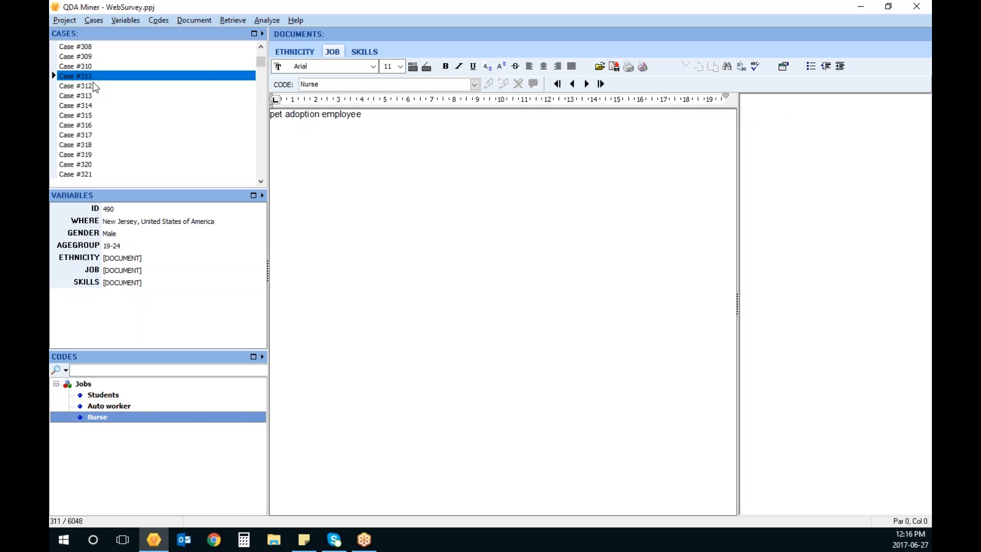
{"action": "left_click", "coordinate": [95, 87]}
{"action": "left_click", "coordinate": [93, 96]}
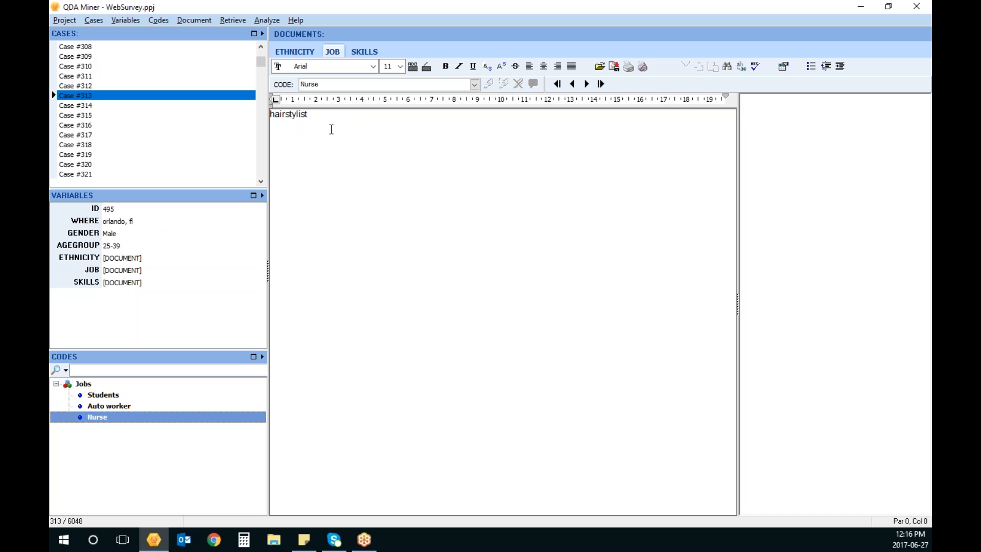
{"action": "double_click", "coordinate": [322, 114]}
{"action": "left_click_drag", "start_coordinate": [248, 107], "coordinate": [247, 108]}
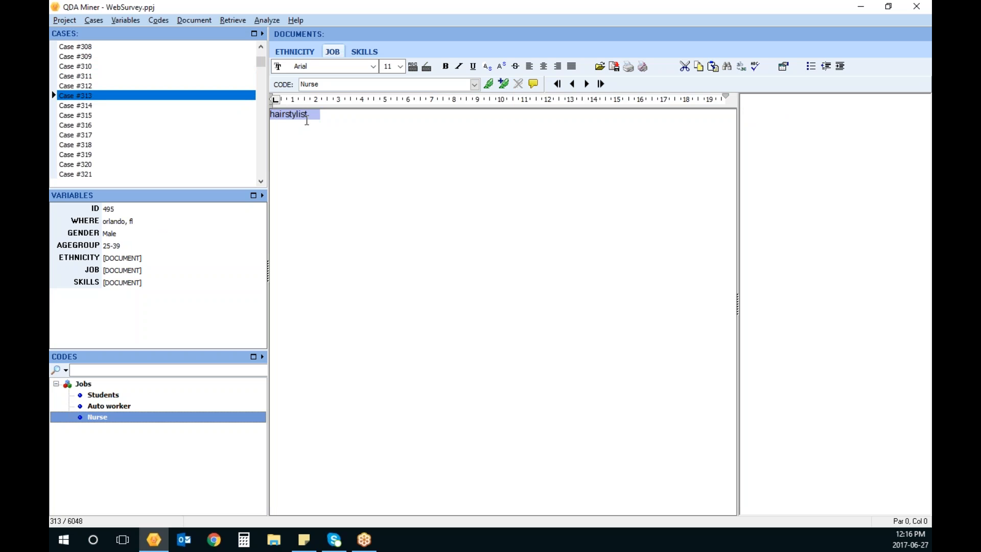
{"action": "right_click", "coordinate": [307, 121]}
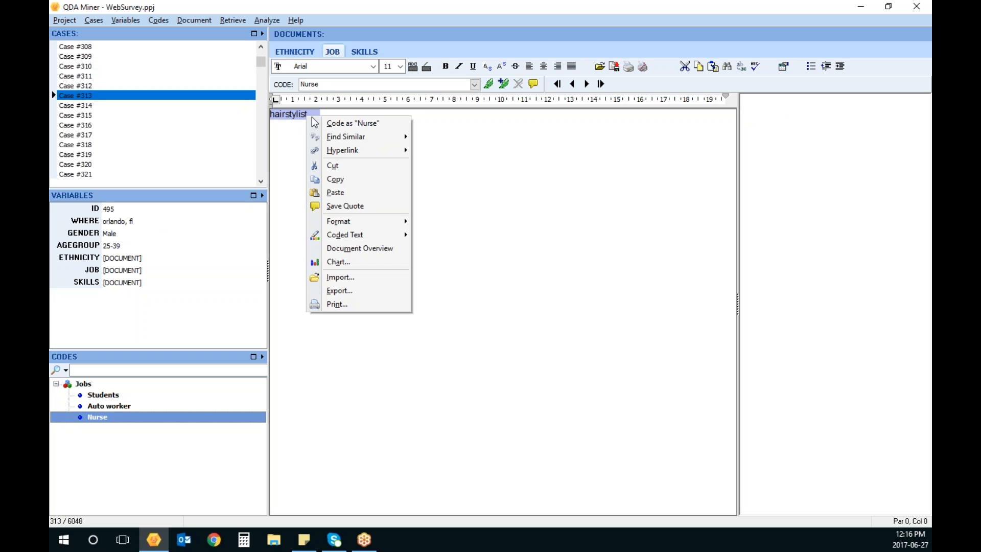
{"action": "mouse_move", "coordinate": [357, 140]}
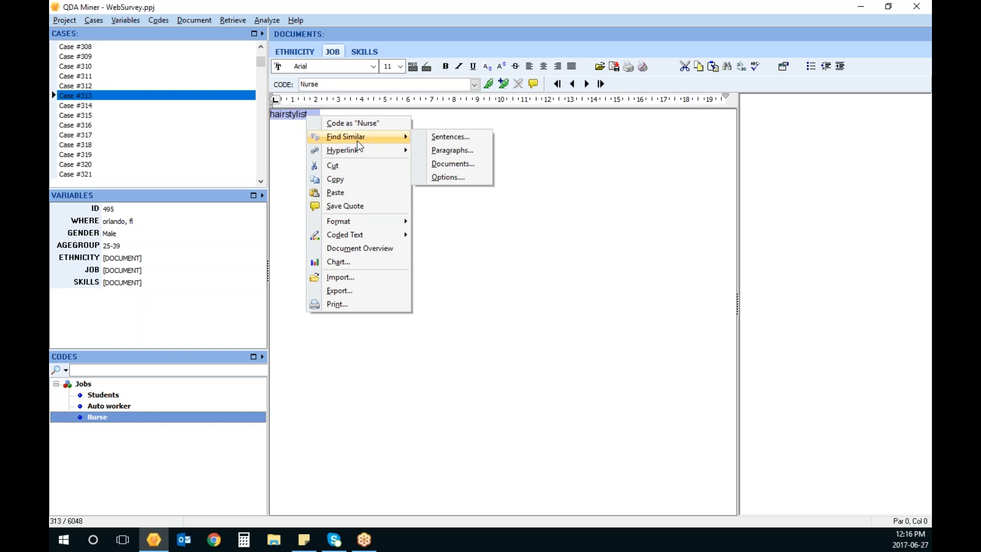
{"action": "left_click", "coordinate": [469, 137]}
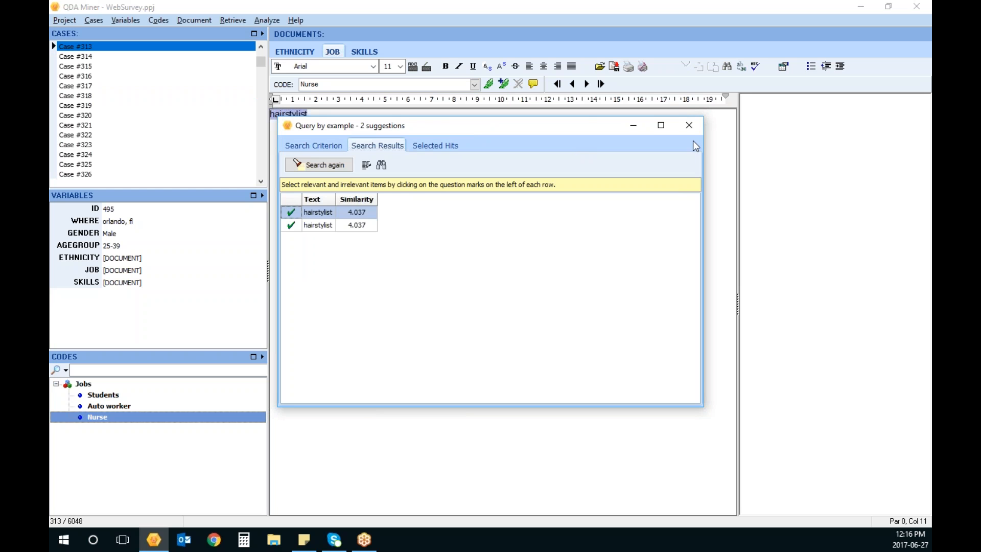
{"action": "left_click", "coordinate": [689, 125]}
Find sentences similar to "Computer Programmer" from the JOB response of Case #321.
{"action": "left_click", "coordinate": [127, 108]}
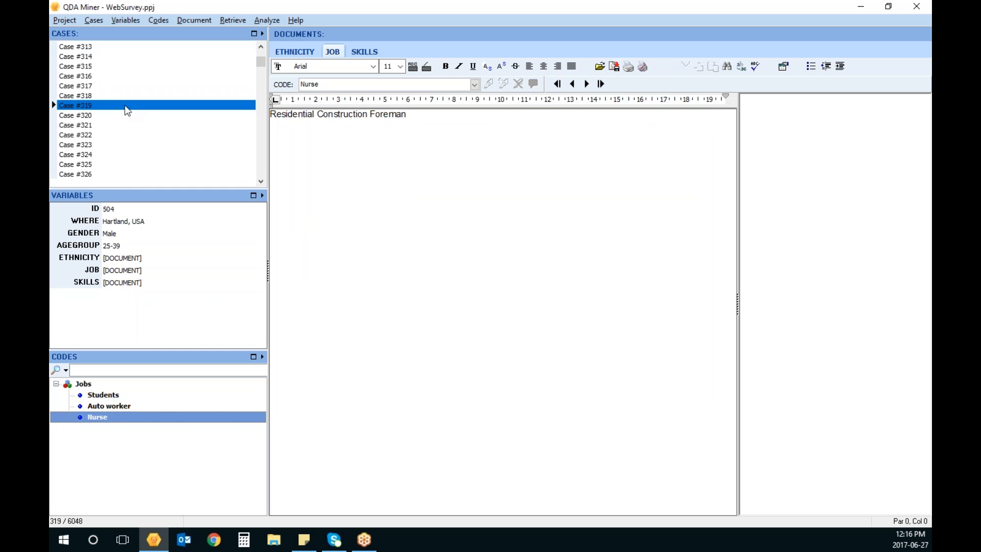
{"action": "left_click", "coordinate": [126, 127]}
{"action": "left_click", "coordinate": [126, 115]}
{"action": "left_click", "coordinate": [128, 125]}
{"action": "left_click_drag", "start_coordinate": [376, 122], "coordinate": [269, 114]}
{"action": "right_click", "coordinate": [342, 116]}
{"action": "mouse_move", "coordinate": [385, 133]}
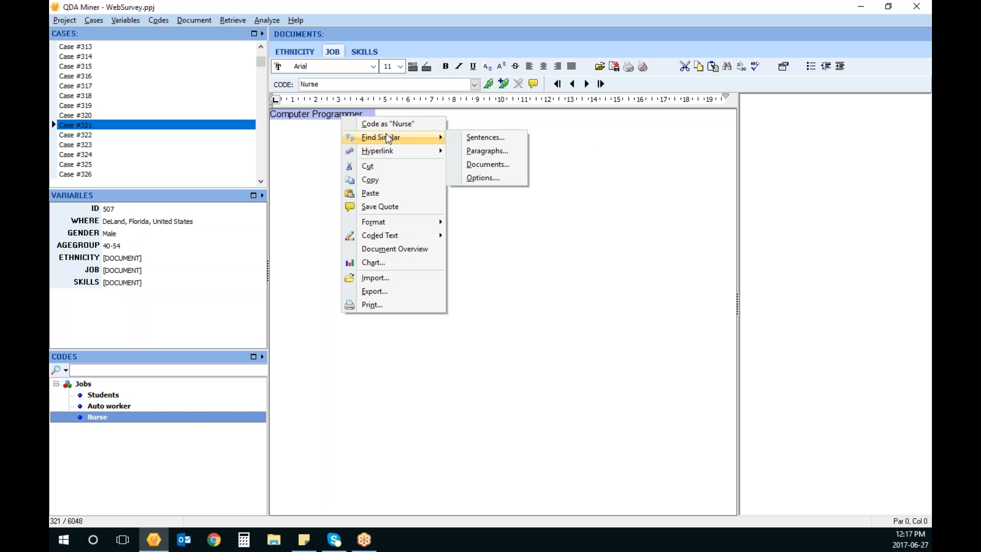
{"action": "left_click", "coordinate": [520, 139]}
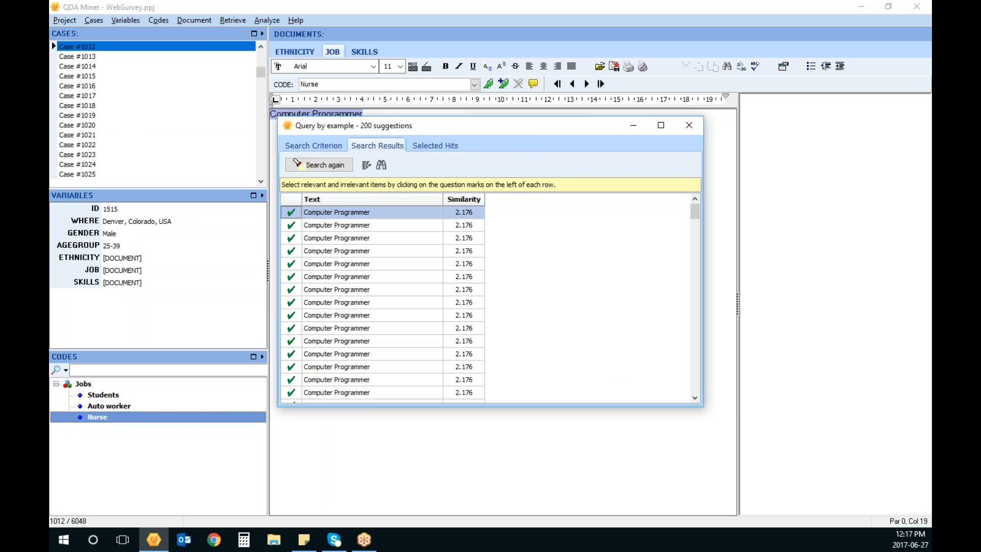
Mark the "Computer Game Programmer" and "Programmer" suggestions as relevant and review the less similar ones in the maximized results.
{"action": "left_click", "coordinate": [660, 125]}
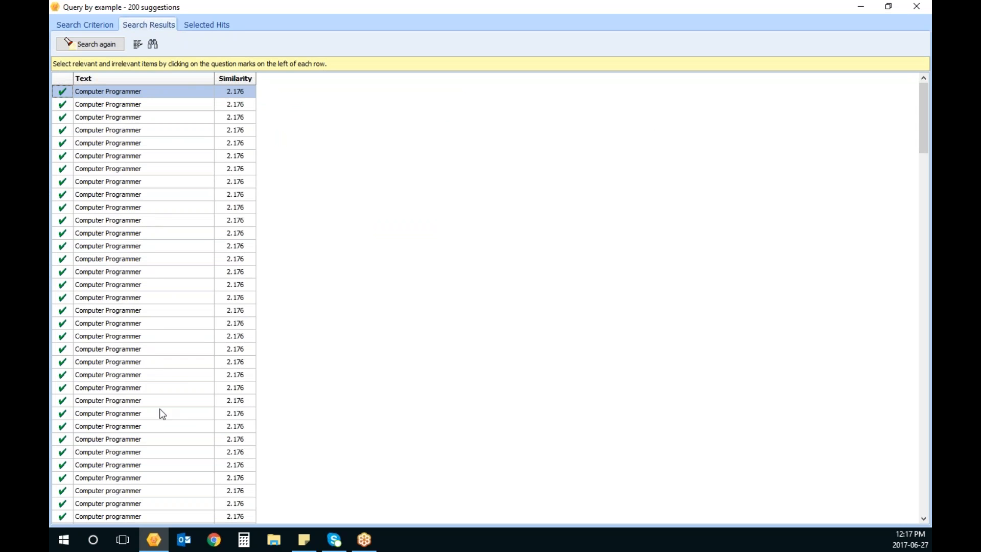
{"action": "left_click", "coordinate": [925, 501]}
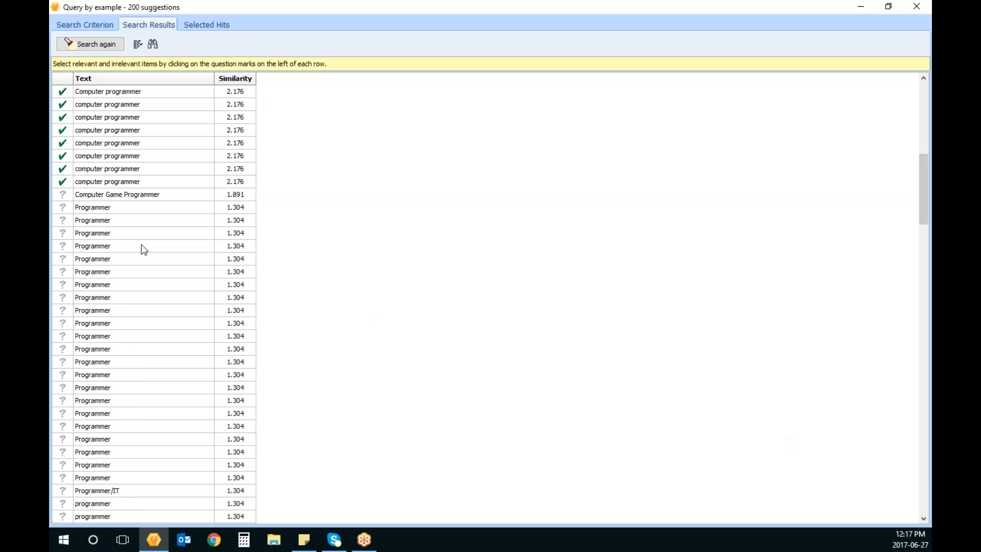
{"action": "left_click", "coordinate": [63, 195]}
{"action": "left_click", "coordinate": [64, 207]}
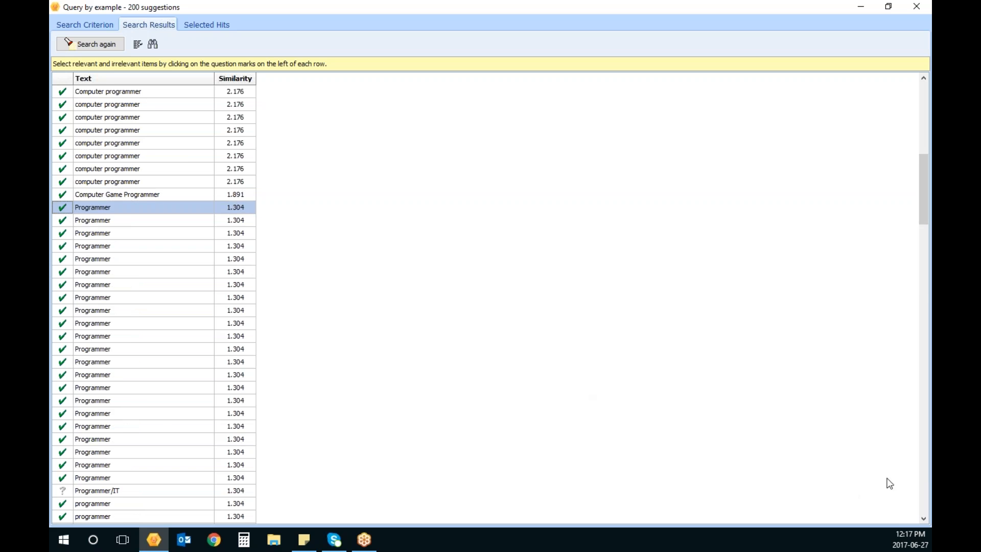
{"action": "left_click", "coordinate": [923, 495]}
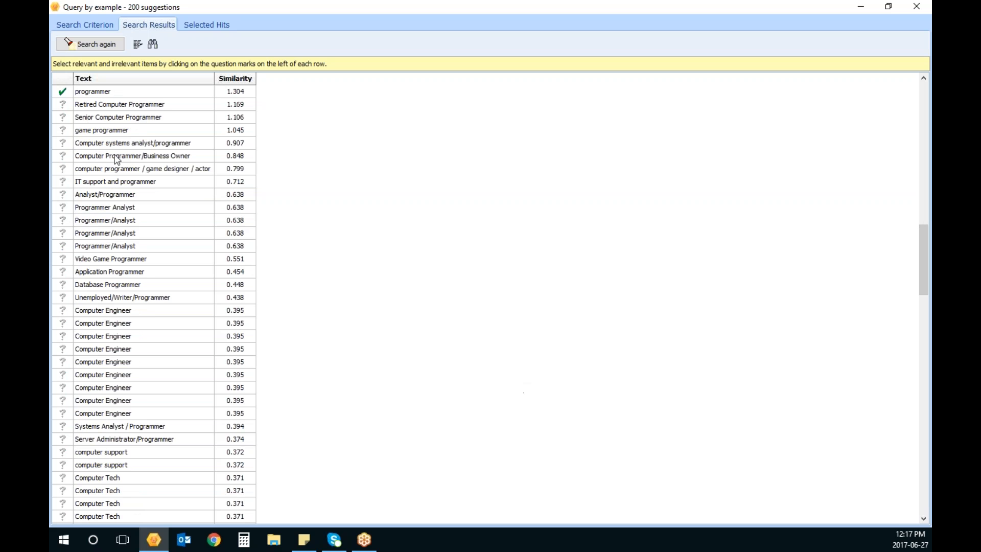
{"action": "left_click", "coordinate": [111, 106]}
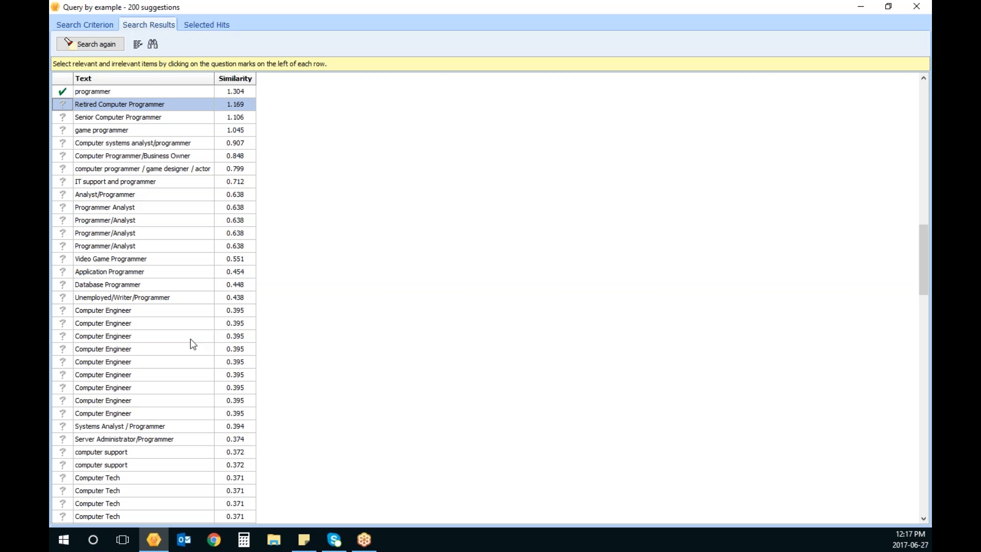
{"action": "left_click", "coordinate": [149, 440]}
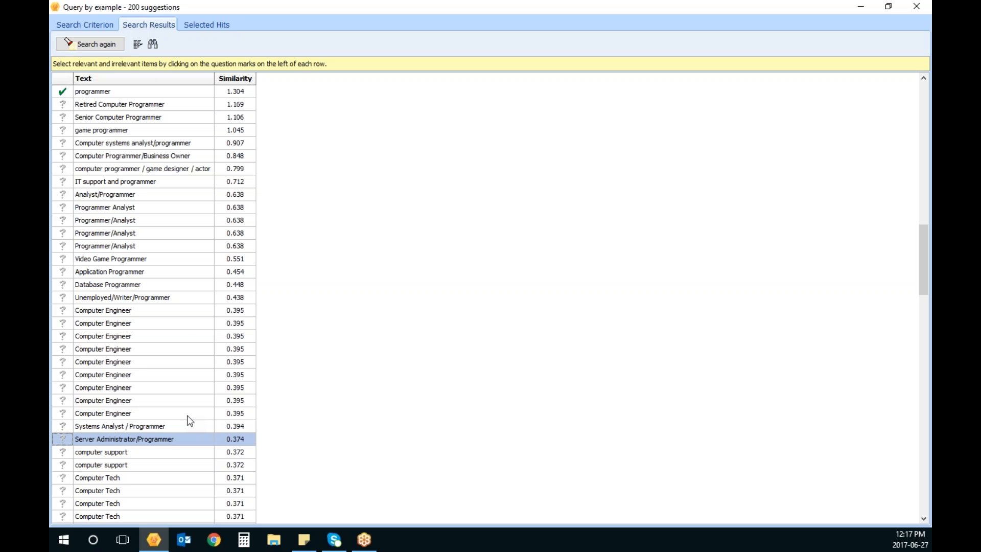
{"action": "left_click_drag", "start_coordinate": [923, 240], "coordinate": [921, 423]}
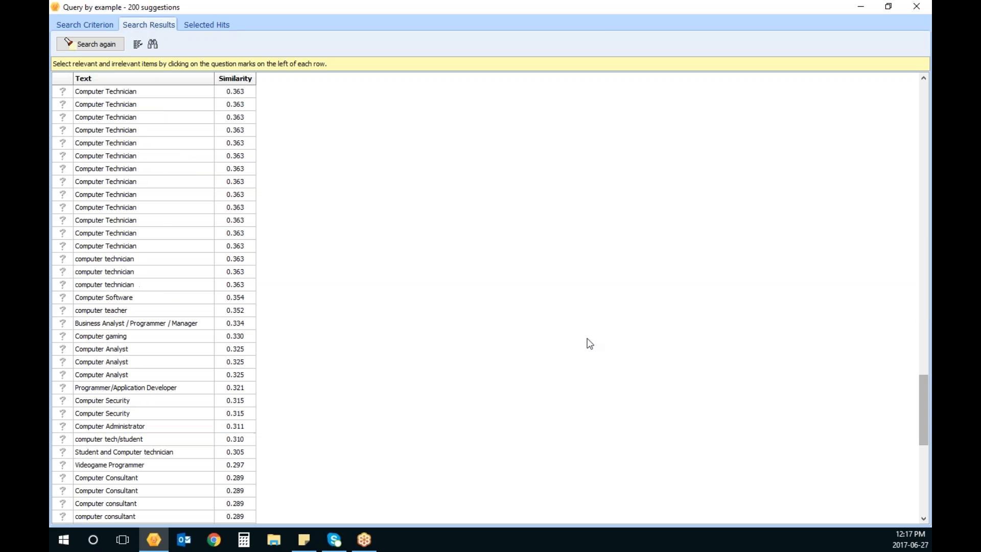
{"action": "left_click", "coordinate": [923, 497]}
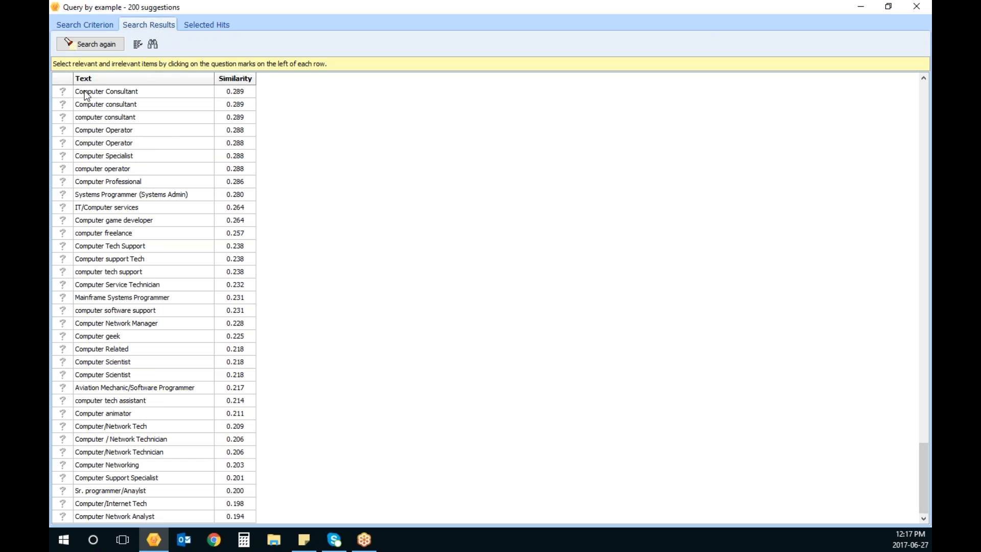
Define a new code Computer Programmer under Jobs from the selected hits, and close the query by example.
{"action": "left_click", "coordinate": [214, 24]}
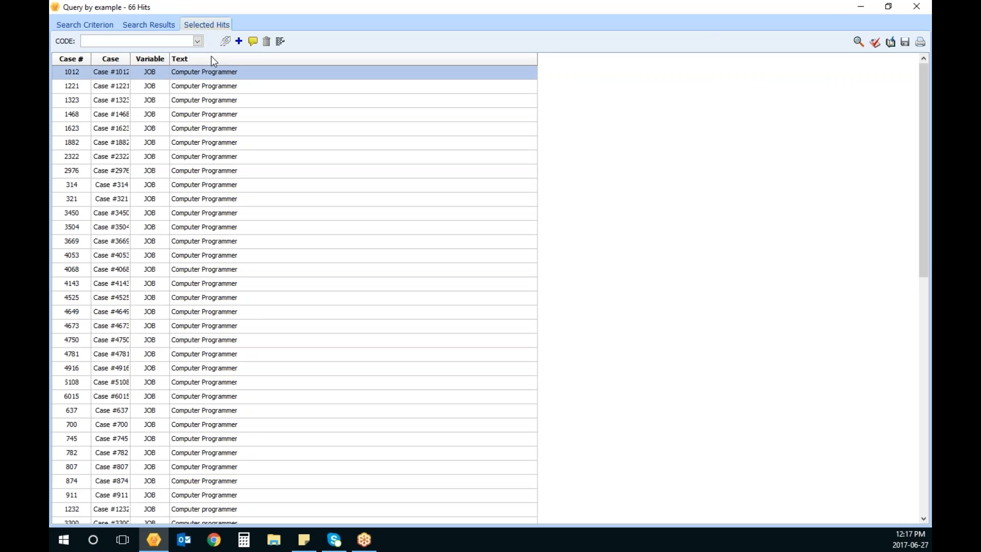
{"action": "left_click", "coordinate": [238, 42]}
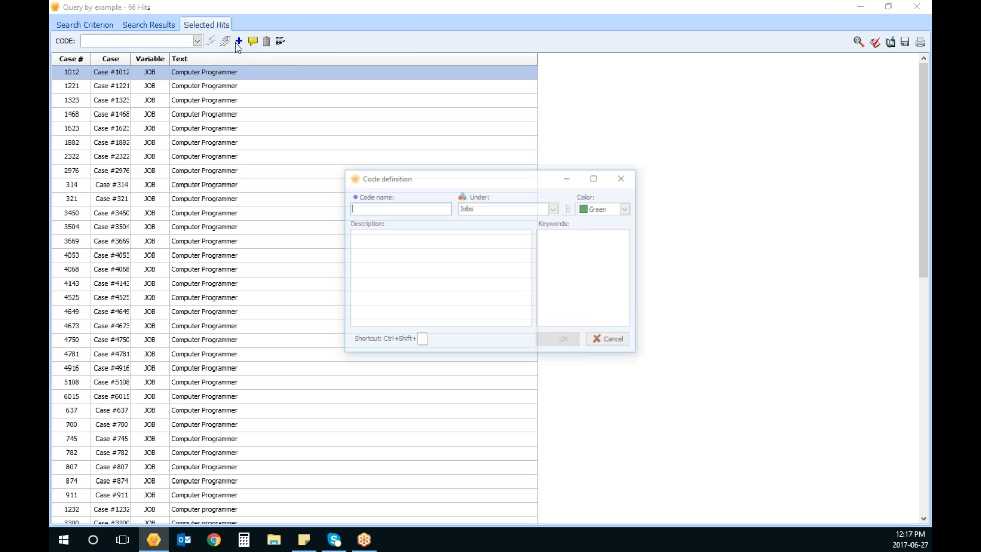
{"action": "type", "text": "Compute"}
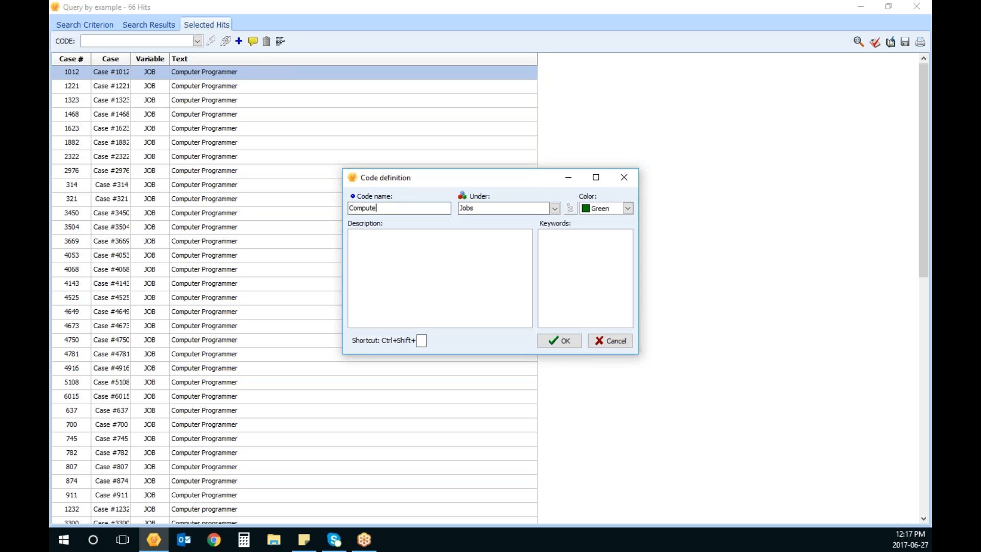
{"action": "type", "text": "r Programmer"}
{"action": "left_click", "coordinate": [561, 340]}
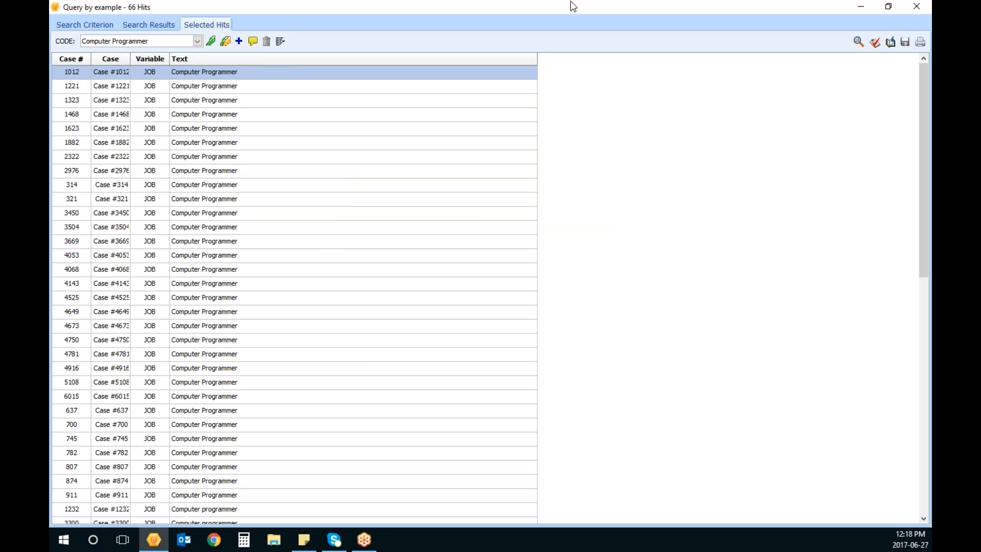
{"action": "left_click", "coordinate": [918, 8]}
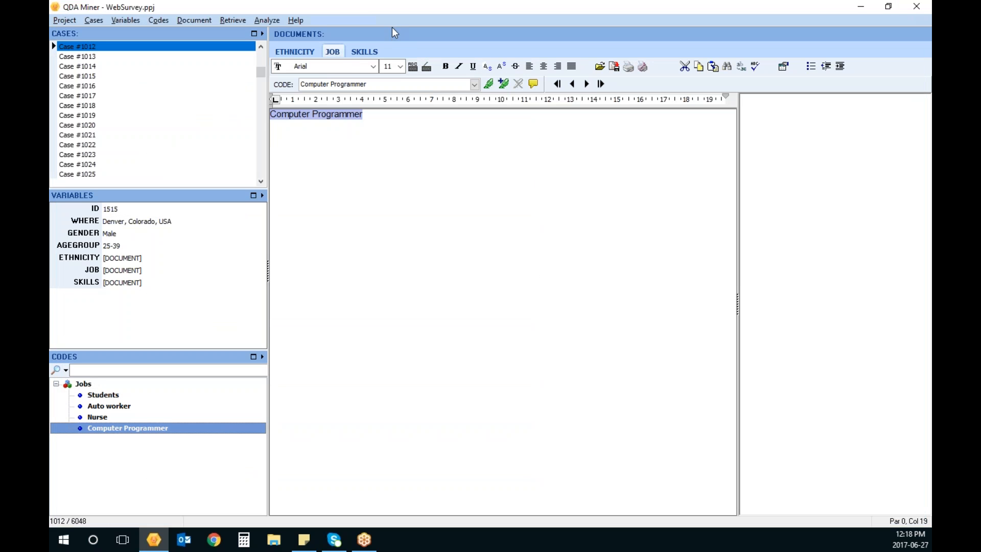
Find sentences similar to the SKILLS response of Case #1014 about character creation and creative thinking, and examine the closest suggestions.
{"action": "left_click", "coordinate": [360, 54]}
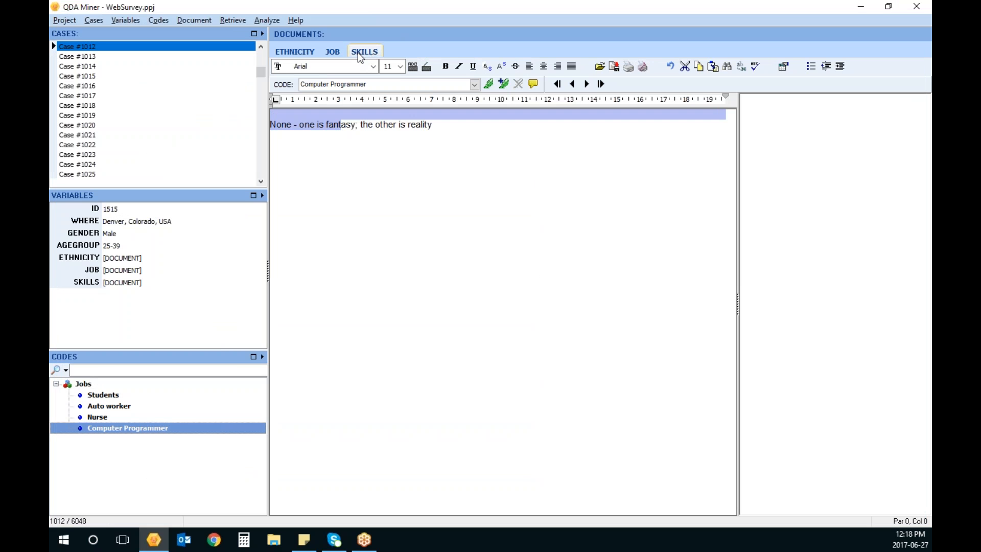
{"action": "left_click", "coordinate": [116, 59]}
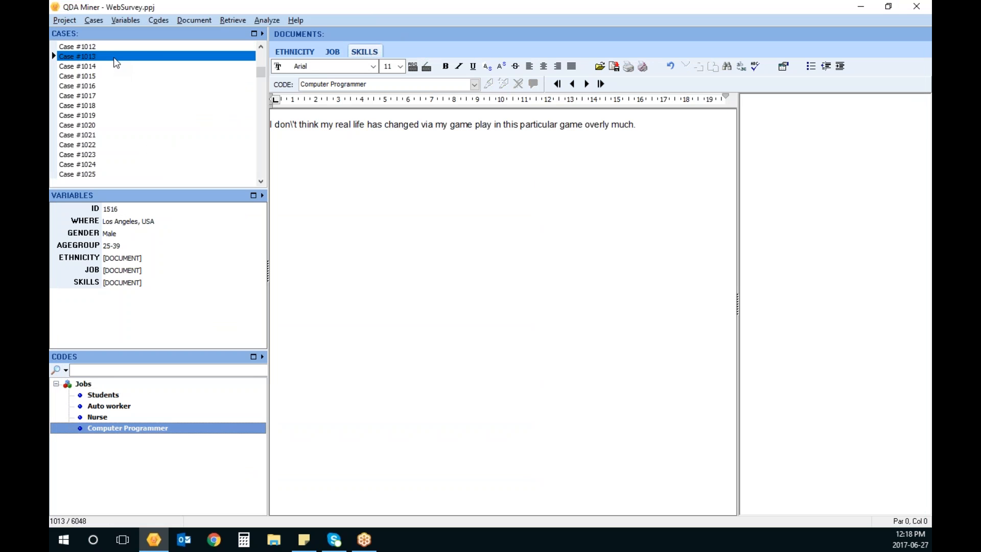
{"action": "left_click", "coordinate": [111, 69]}
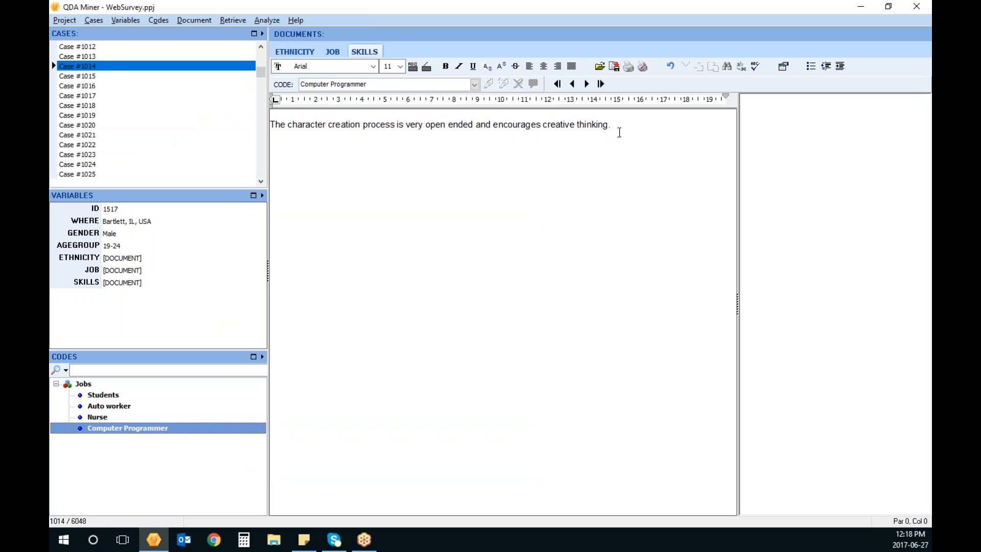
{"action": "left_click_drag", "start_coordinate": [615, 127], "coordinate": [261, 125]}
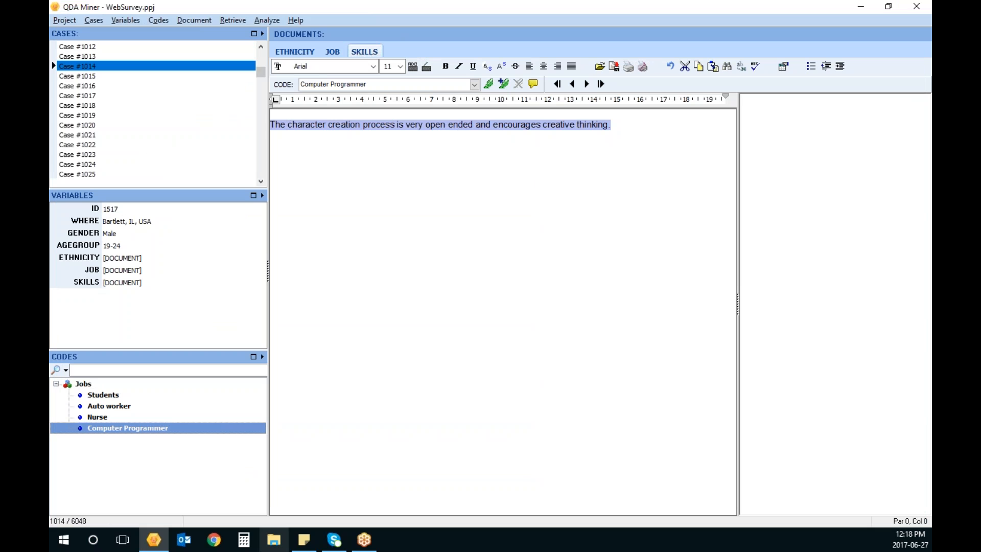
{"action": "right_click", "coordinate": [379, 127]}
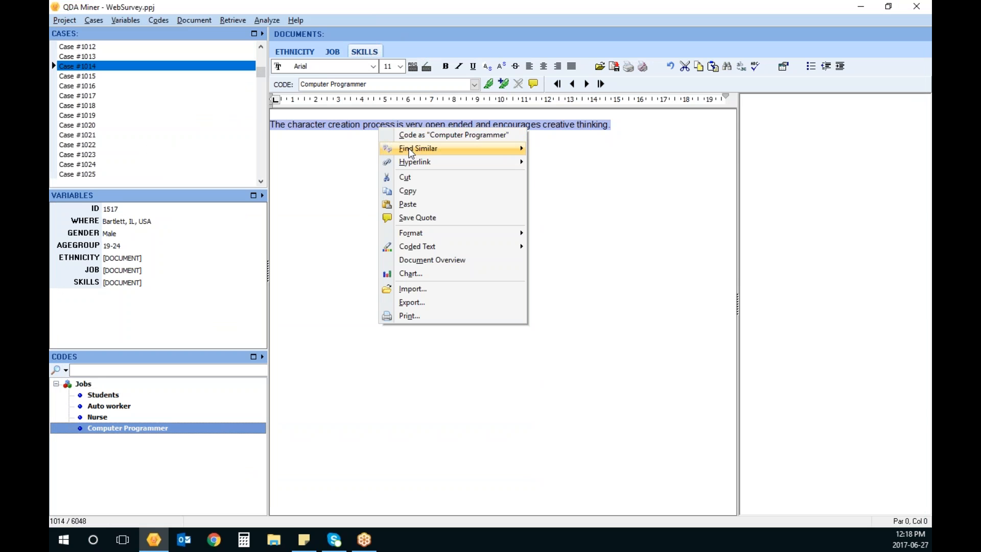
{"action": "mouse_move", "coordinate": [411, 151]}
{"action": "left_click", "coordinate": [553, 148]}
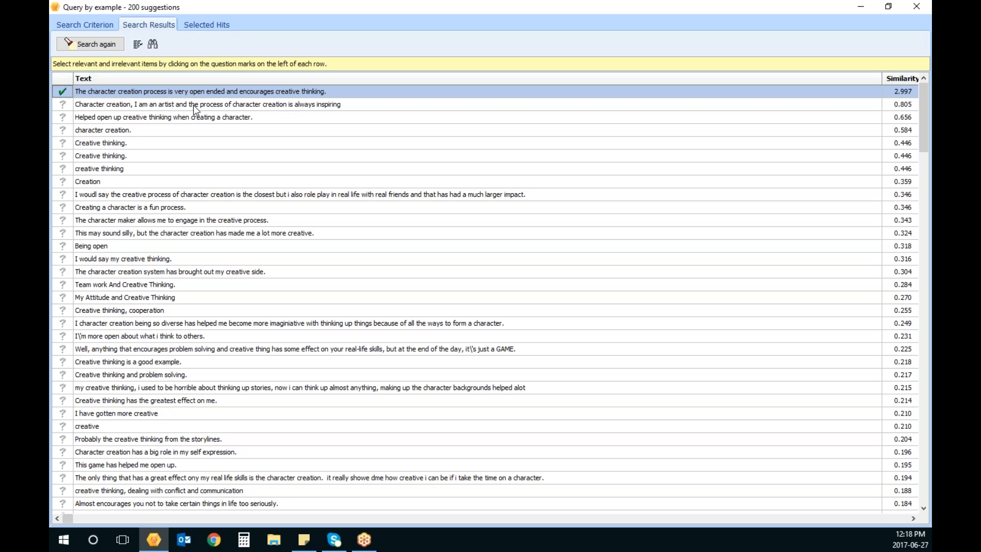
{"action": "left_click_drag", "start_coordinate": [193, 105], "coordinate": [192, 139]}
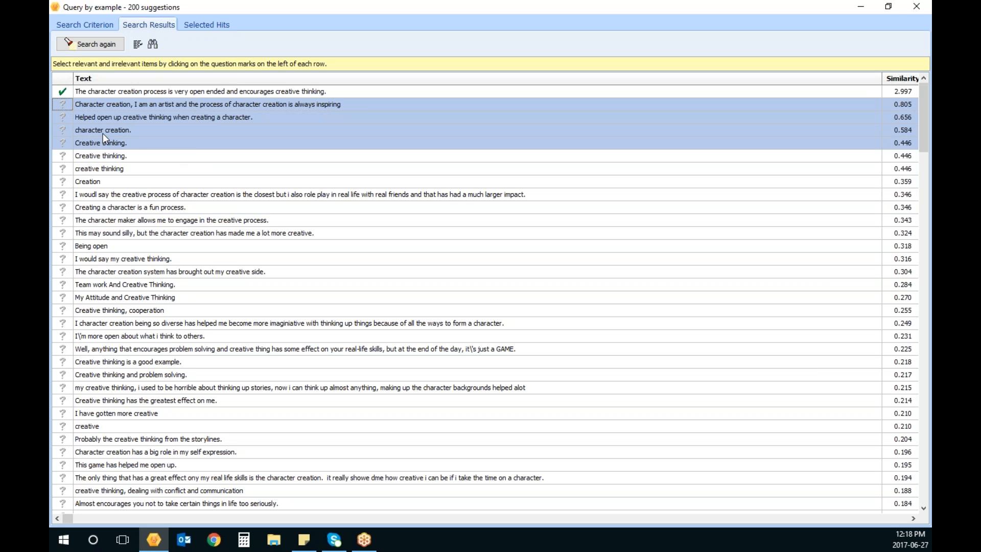
Mark the next three closest suggestions, through "character creation.", as relevant, and "Being open" and "This game has helped me open up." as irrelevant.
{"action": "left_click", "coordinate": [63, 105]}
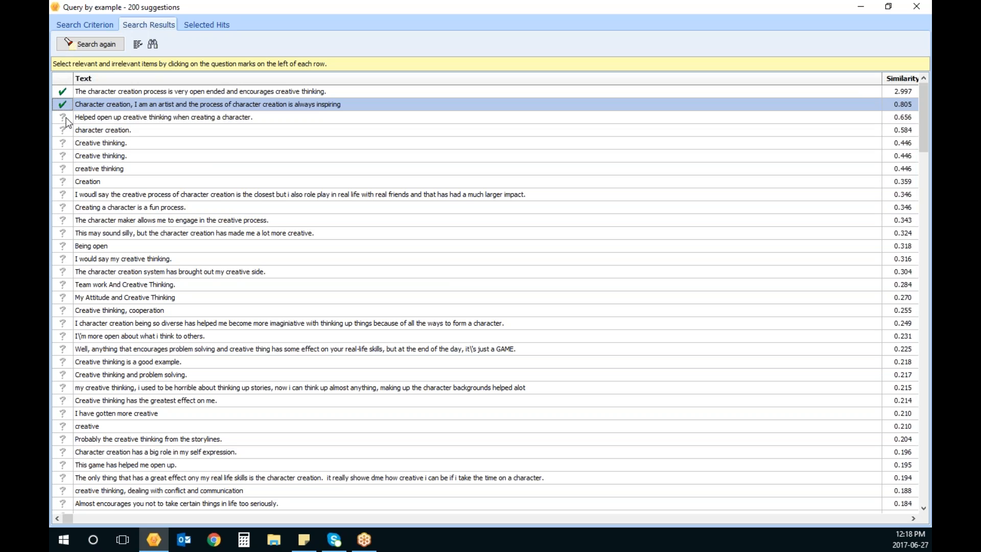
{"action": "left_click", "coordinate": [62, 117]}
{"action": "left_click", "coordinate": [62, 130]}
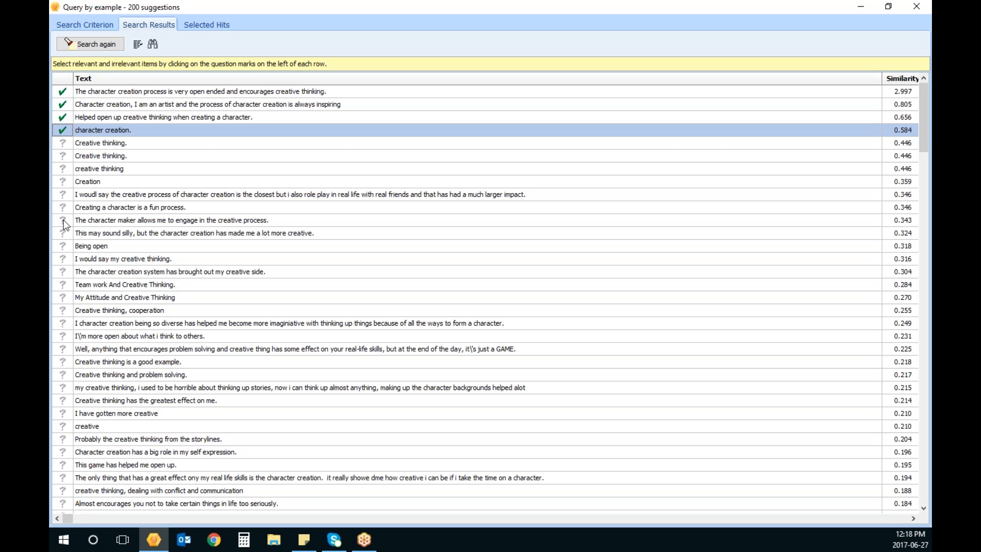
{"action": "left_click", "coordinate": [62, 246]}
{"action": "left_click", "coordinate": [62, 246]}
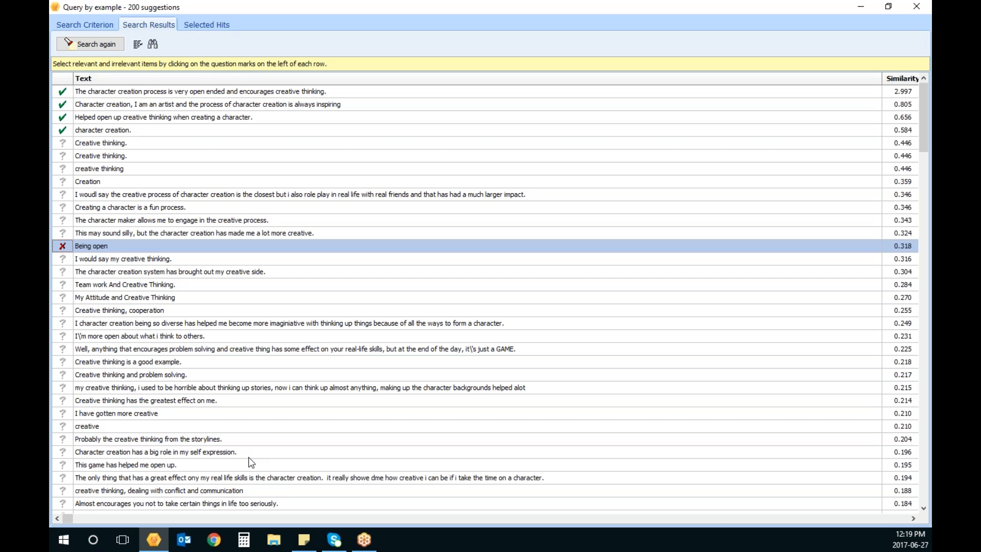
{"action": "left_click", "coordinate": [64, 465]}
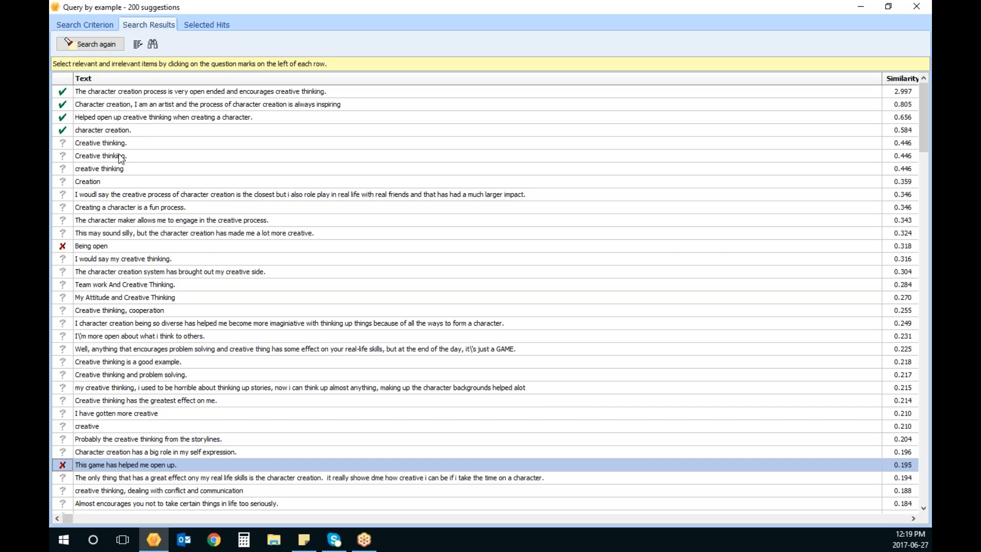
Mark the role-play sentence, "Creation" and the "Creative thinking" suggestions as relevant, and search again with this feedback.
{"action": "left_click", "coordinate": [66, 192]}
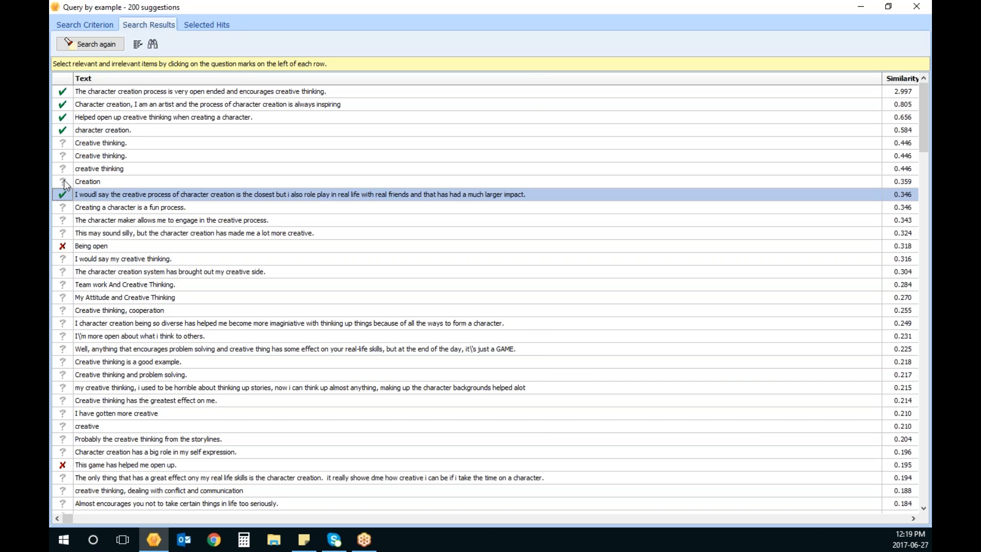
{"action": "left_click", "coordinate": [66, 182]}
{"action": "left_click", "coordinate": [67, 143]}
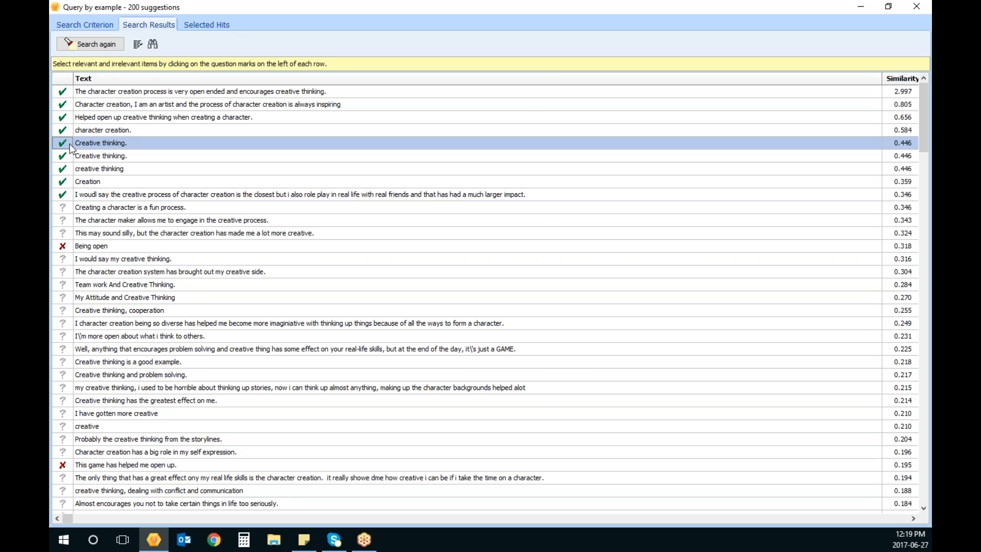
{"action": "left_click", "coordinate": [113, 46]}
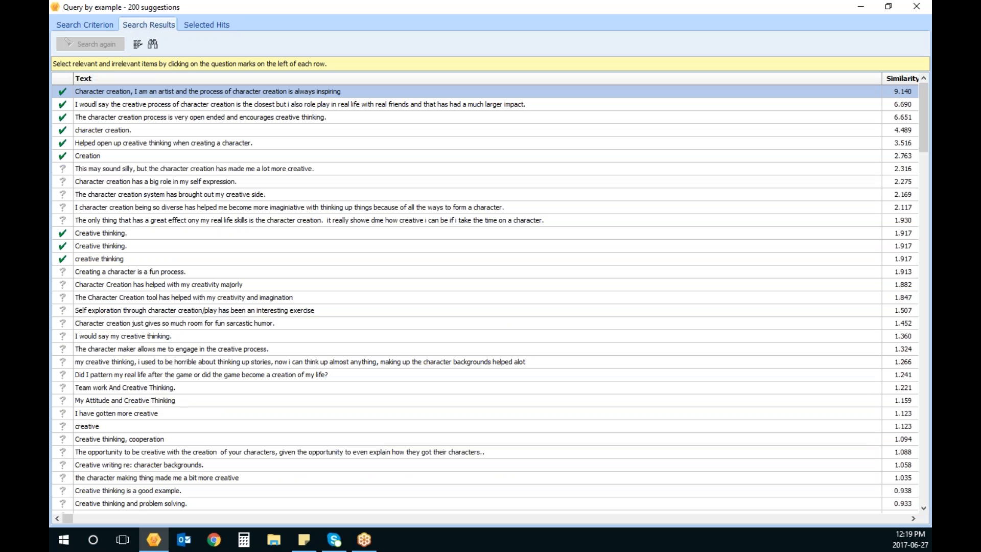
Mark the block of suggestions from "This may sound silly, but the character creation..." downward as relevant and display the selected hits.
{"action": "left_click_drag", "start_coordinate": [137, 170], "coordinate": [180, 480]}
{"action": "right_click", "coordinate": [179, 480]}
{"action": "mouse_move", "coordinate": [201, 487]}
{"action": "left_click", "coordinate": [299, 498]}
{"action": "left_click", "coordinate": [209, 24]}
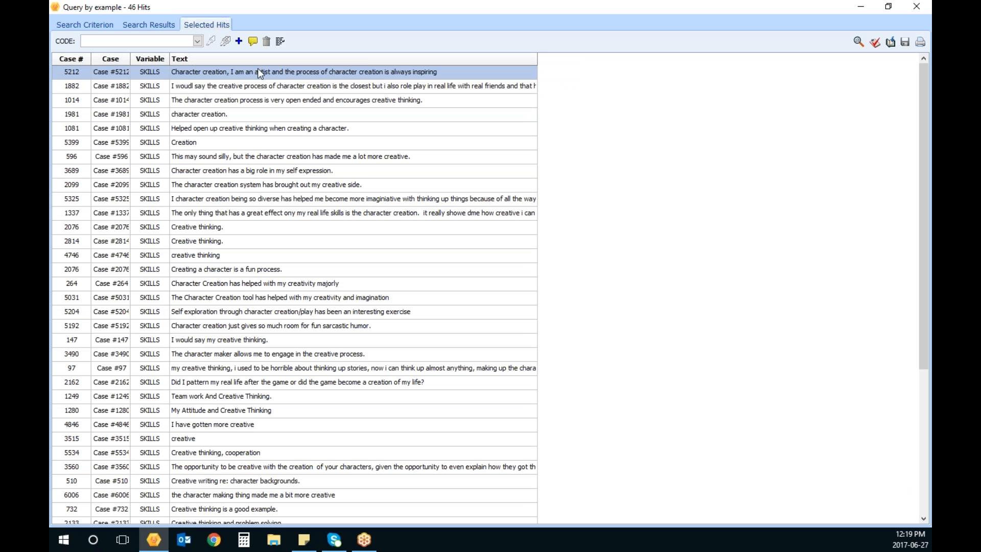
Define a new code Creativity under the Skills category.
{"action": "left_click", "coordinate": [239, 41]}
{"action": "double_click", "coordinate": [474, 208]}
{"action": "type", "text": "Skills"}
{"action": "type", "text": "Crea"}
{"action": "type", "text": "tivity"}
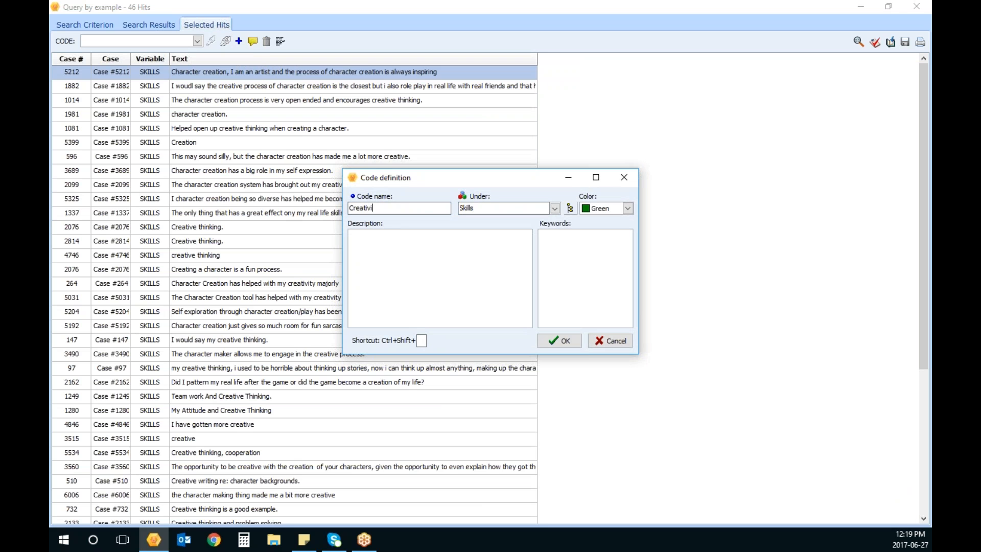
{"action": "left_click", "coordinate": [556, 341]}
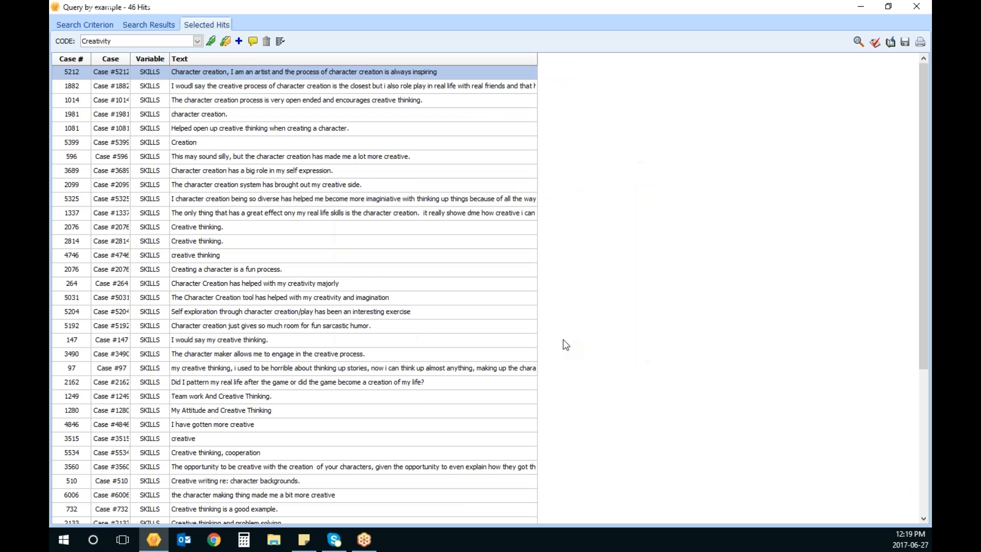
Code all selected hits as Creativity, and leave the query to show the SKILLS response of Case #5217.
{"action": "left_click", "coordinate": [226, 40]}
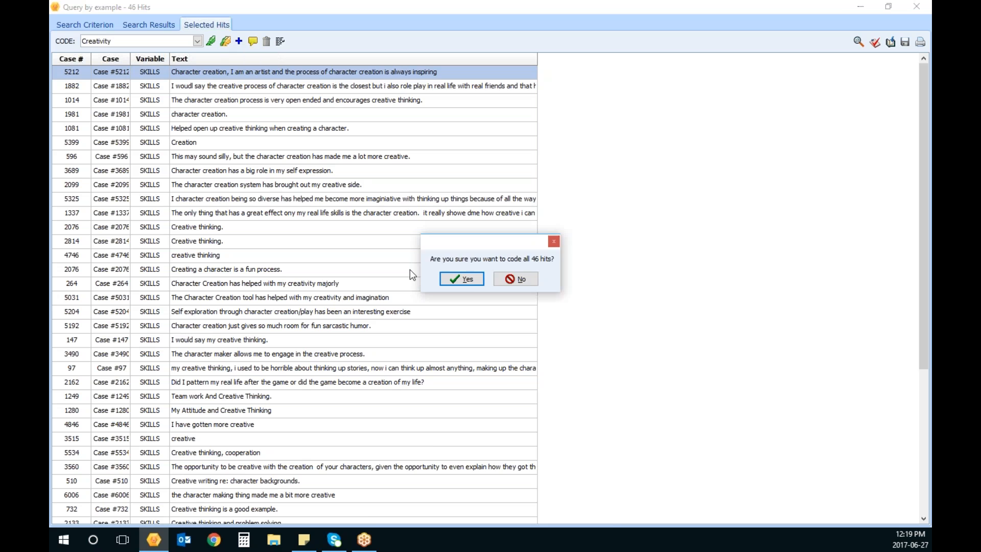
{"action": "left_click", "coordinate": [459, 278]}
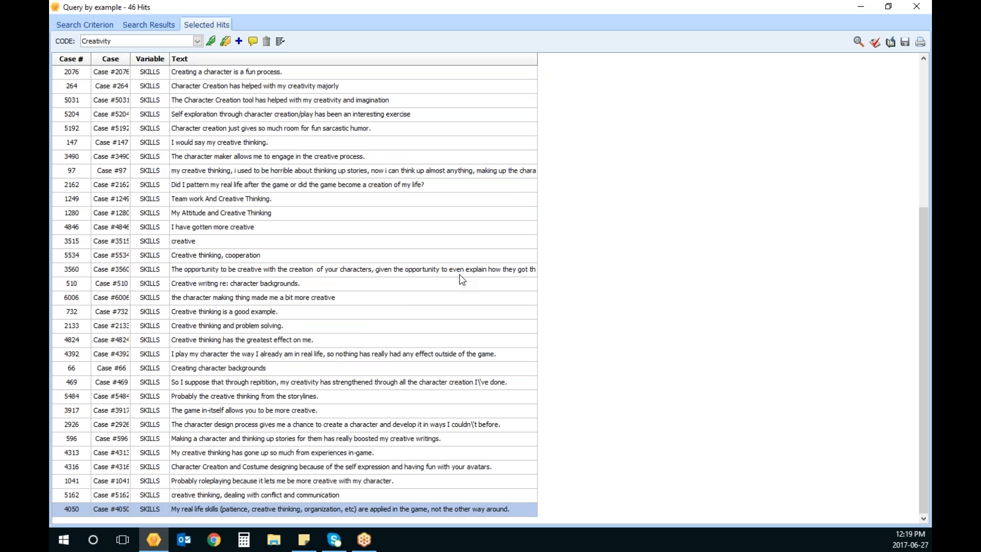
{"action": "left_click", "coordinate": [915, 7]}
{"action": "left_click", "coordinate": [136, 97]}
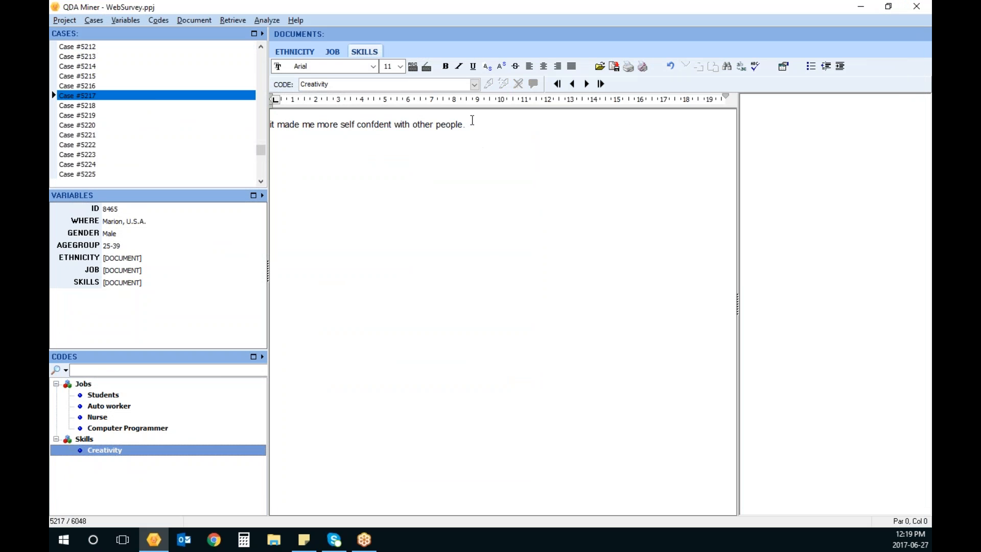
{"action": "left_click_drag", "start_coordinate": [471, 129], "coordinate": [225, 125]}
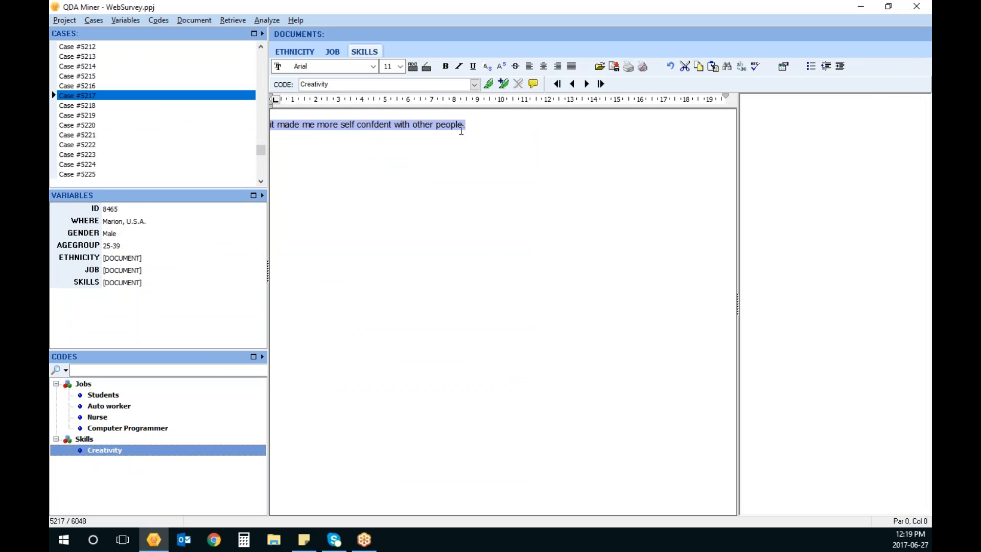
{"action": "right_click", "coordinate": [413, 124]}
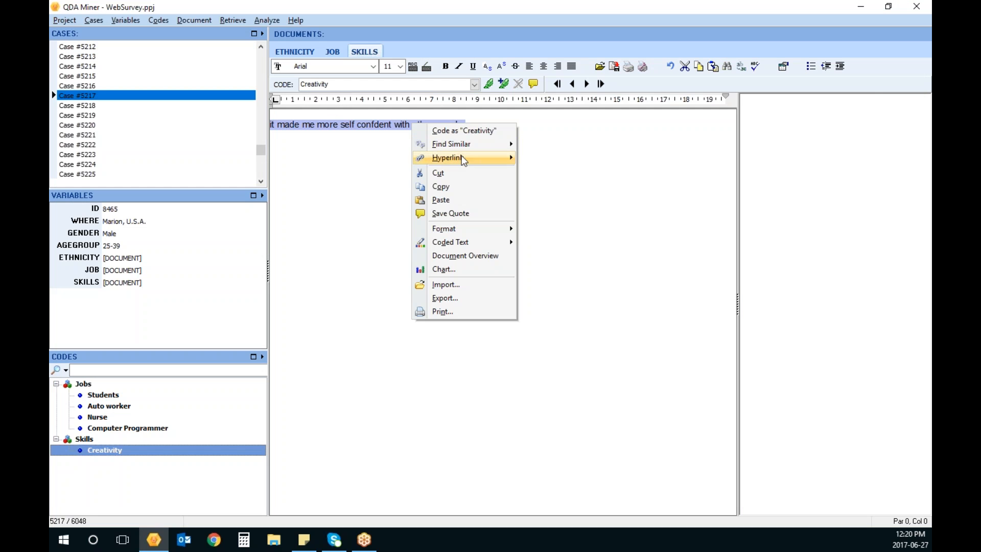
{"action": "mouse_move", "coordinate": [475, 145]}
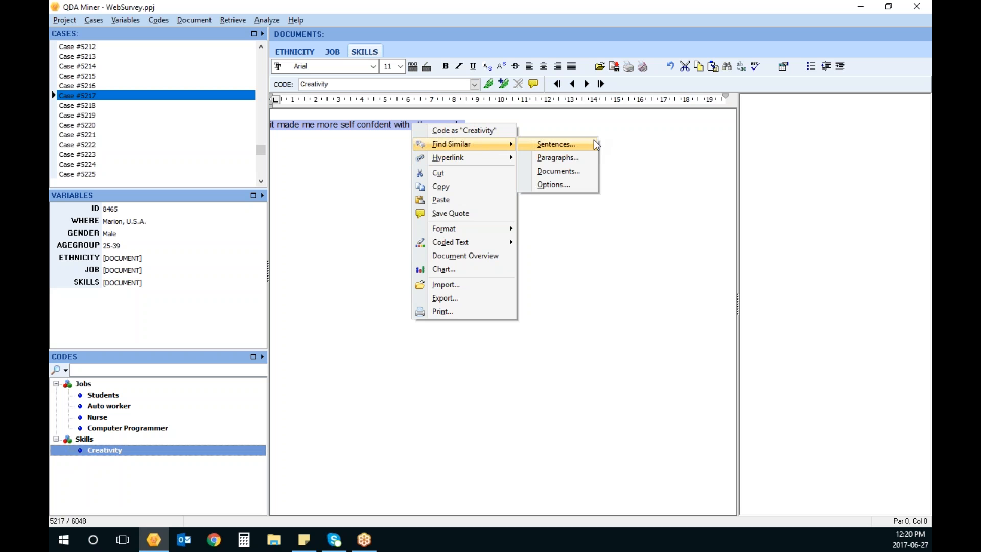
{"action": "left_click", "coordinate": [359, 151]}
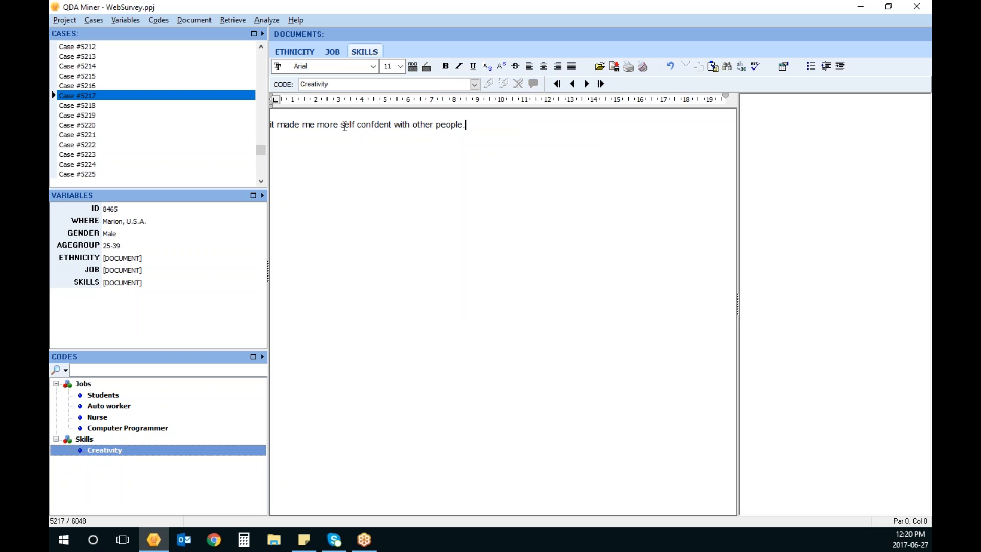
Find sentences similar to "self confdent with other people." from the SKILLS response of Case #5217.
{"action": "left_click_drag", "start_coordinate": [342, 124], "coordinate": [466, 127]}
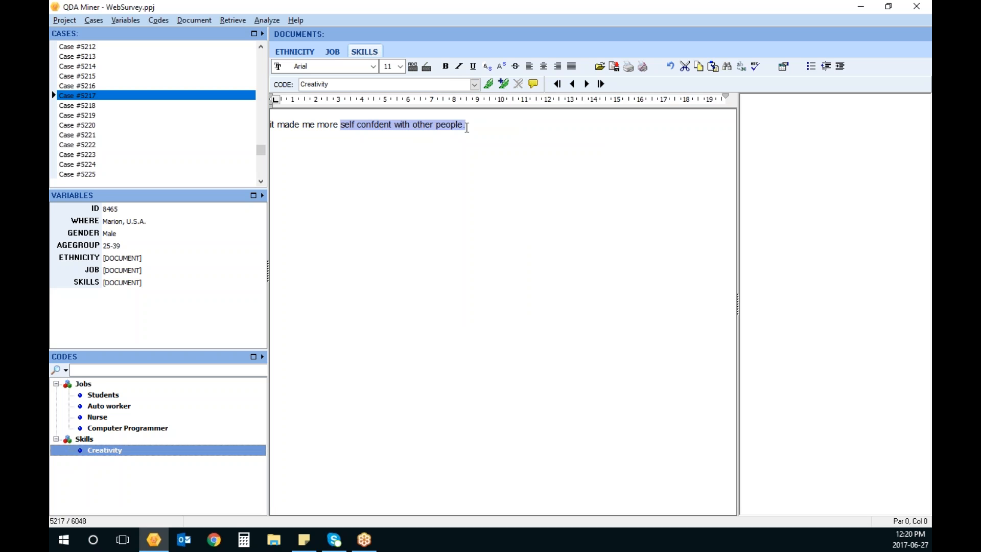
{"action": "right_click", "coordinate": [437, 127]}
{"action": "mouse_move", "coordinate": [483, 146]}
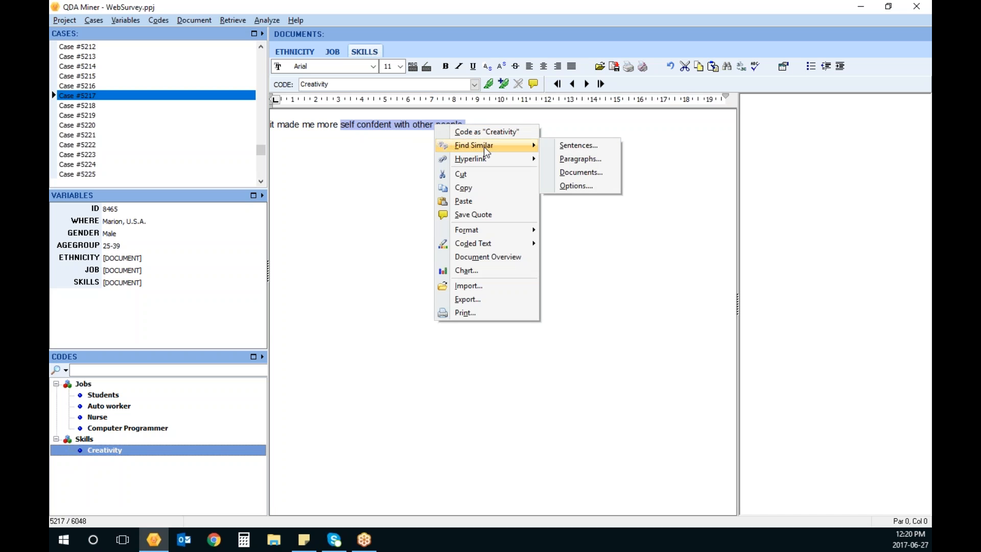
{"action": "left_click", "coordinate": [569, 146]}
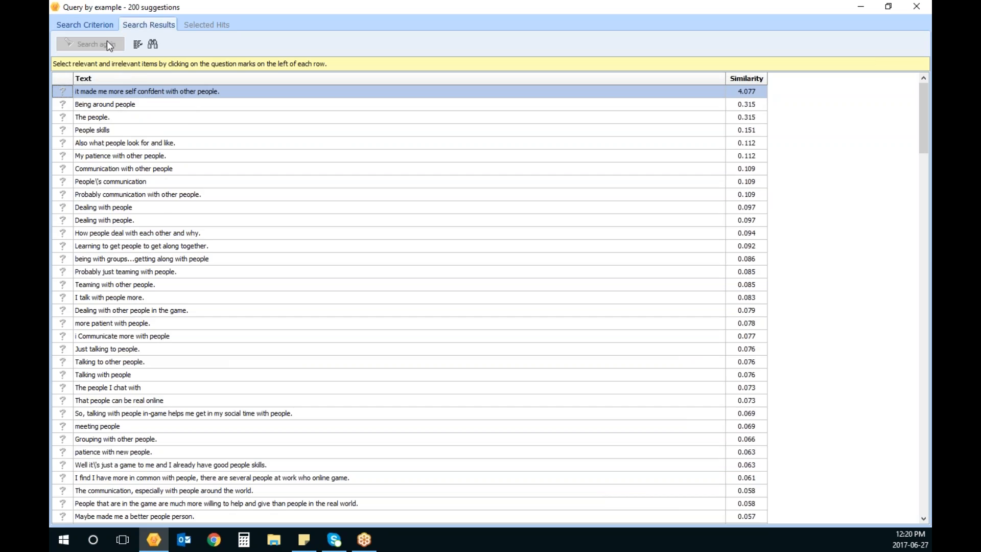
Shorten and misspell the sample text as "sellf confdent" and run the similarity search on it.
{"action": "left_click", "coordinate": [85, 24]}
{"action": "left_click_drag", "start_coordinate": [115, 109], "coordinate": [369, 118]}
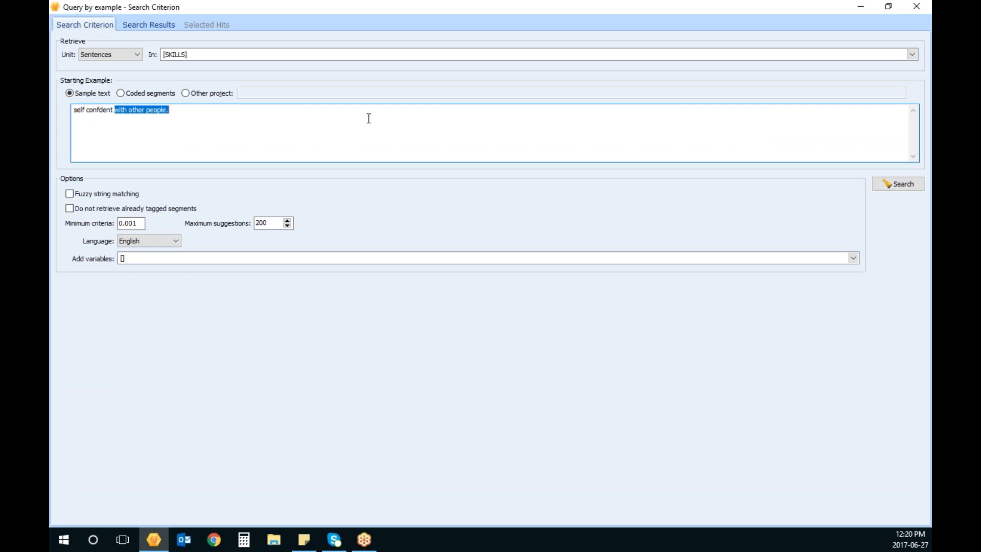
{"action": "key", "text": "Delete"}
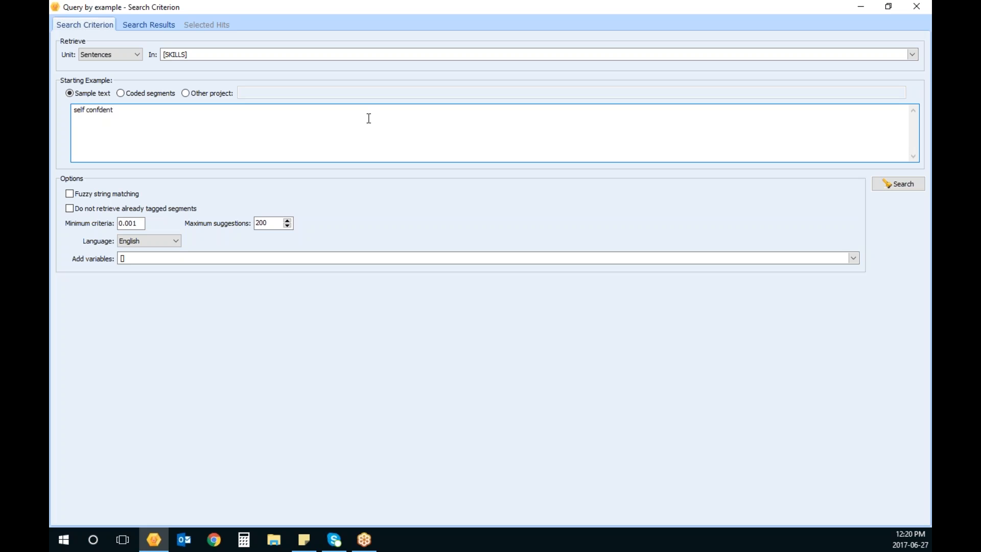
{"action": "key", "text": "Left"}
{"action": "type", "text": "l"}
{"action": "left_click", "coordinate": [907, 182]}
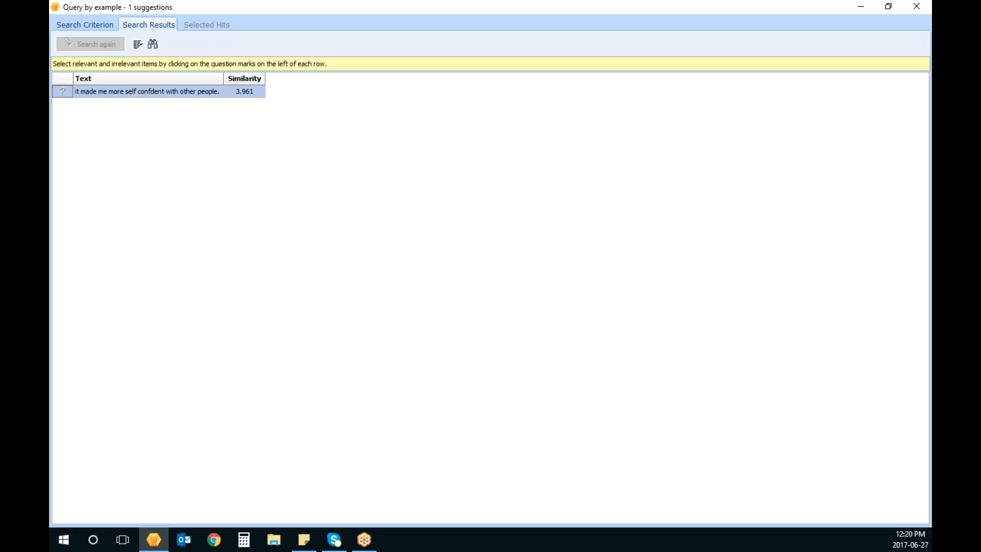
Turn on fuzzy string matching in the search criterion and rerun the search.
{"action": "left_click", "coordinate": [97, 24]}
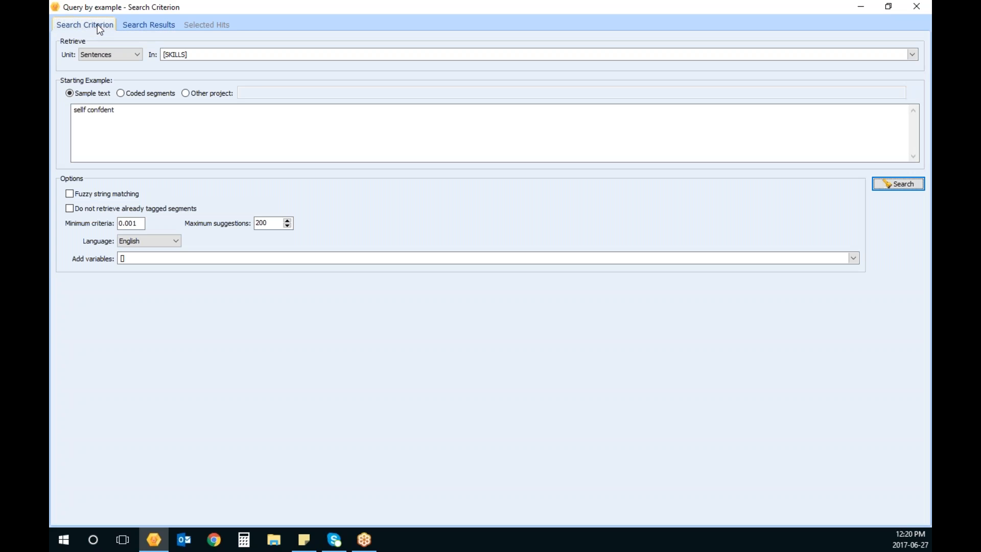
{"action": "left_click", "coordinate": [82, 196]}
{"action": "left_click", "coordinate": [922, 187]}
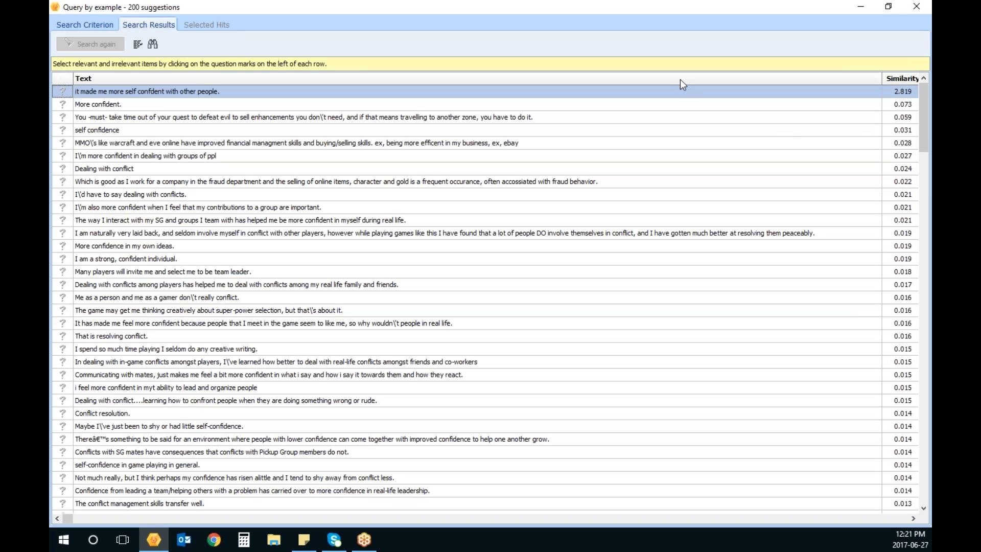
Mark "it made me more self confdent with other people." and "More confident." as relevant, and review the fuzzy matching criterion.
{"action": "left_click", "coordinate": [63, 93]}
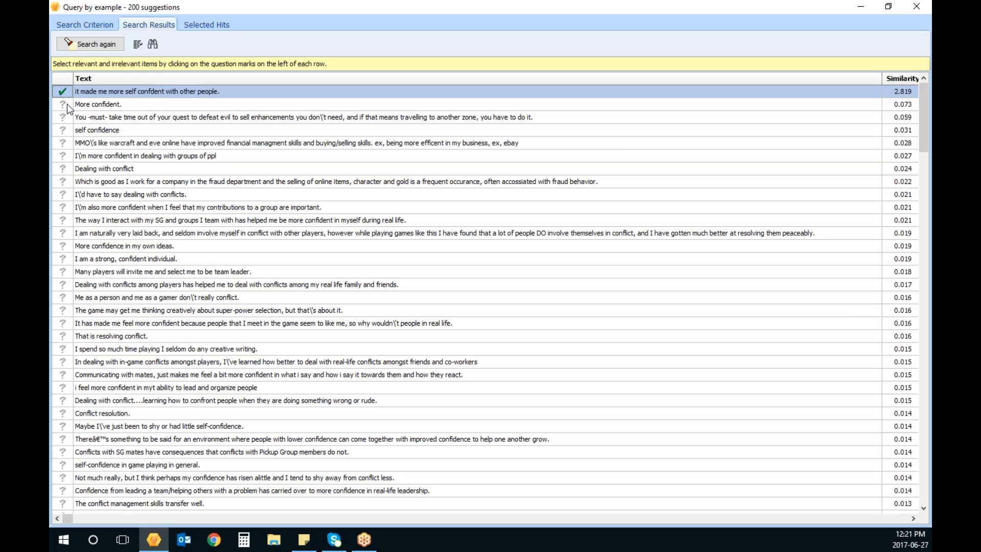
{"action": "left_click", "coordinate": [66, 105]}
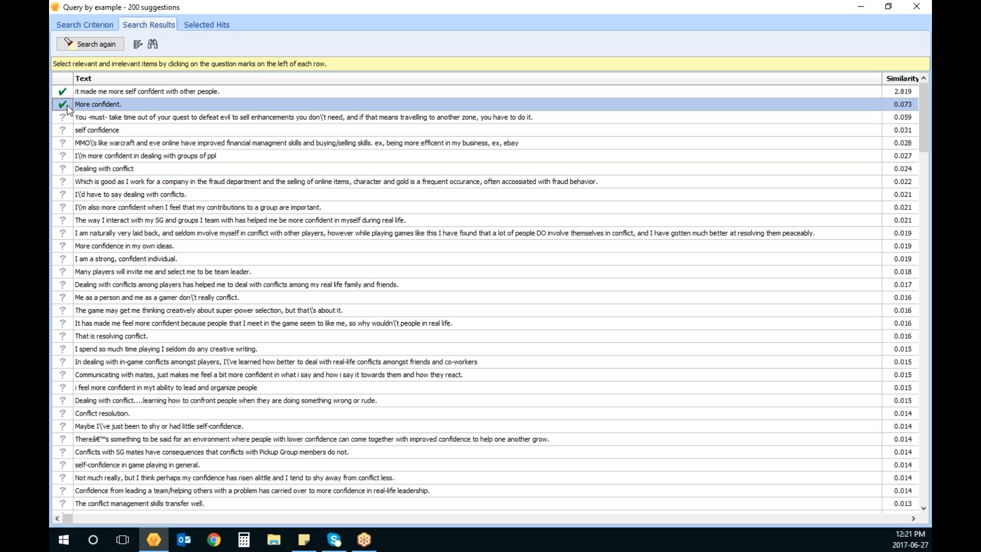
{"action": "left_click", "coordinate": [80, 23]}
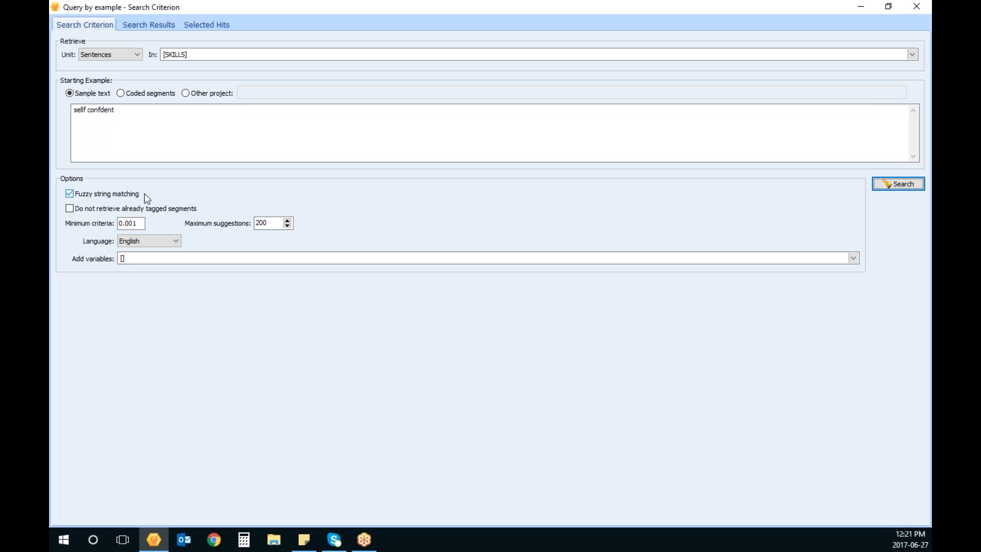
{"action": "left_click", "coordinate": [164, 25]}
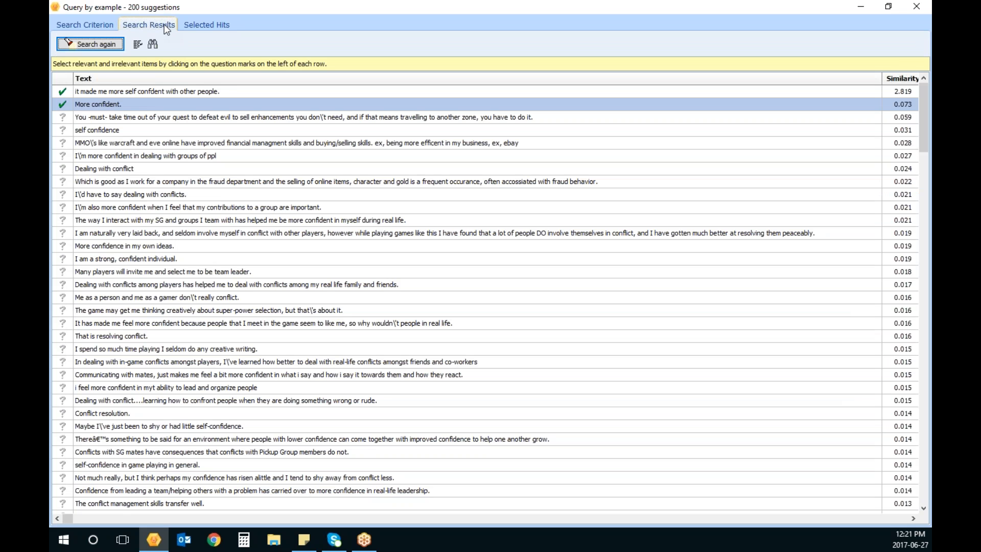
Search for sentences similar to the segments coded Creativity, using coded segments as the starting example, and widen the Similarity column.
{"action": "left_click", "coordinate": [90, 27]}
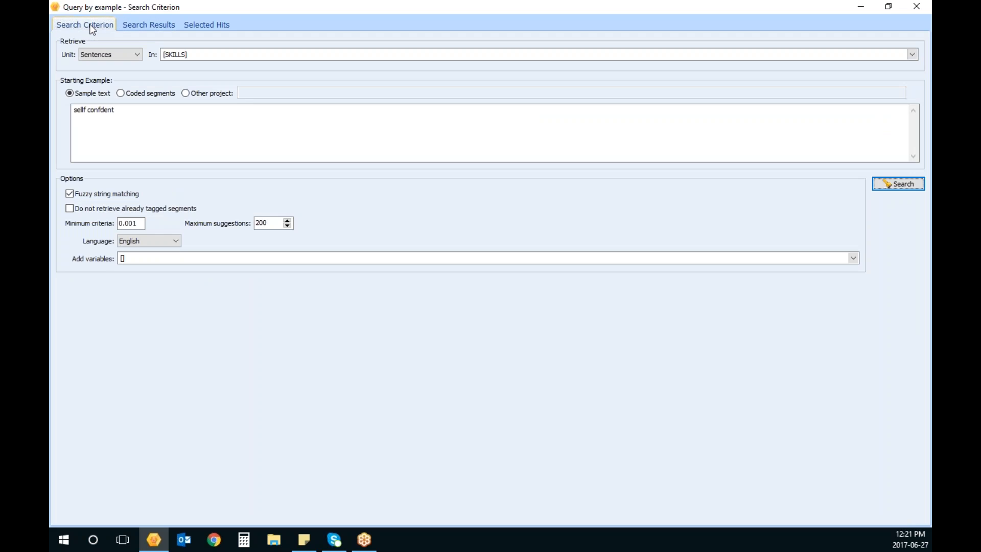
{"action": "left_click", "coordinate": [120, 93]}
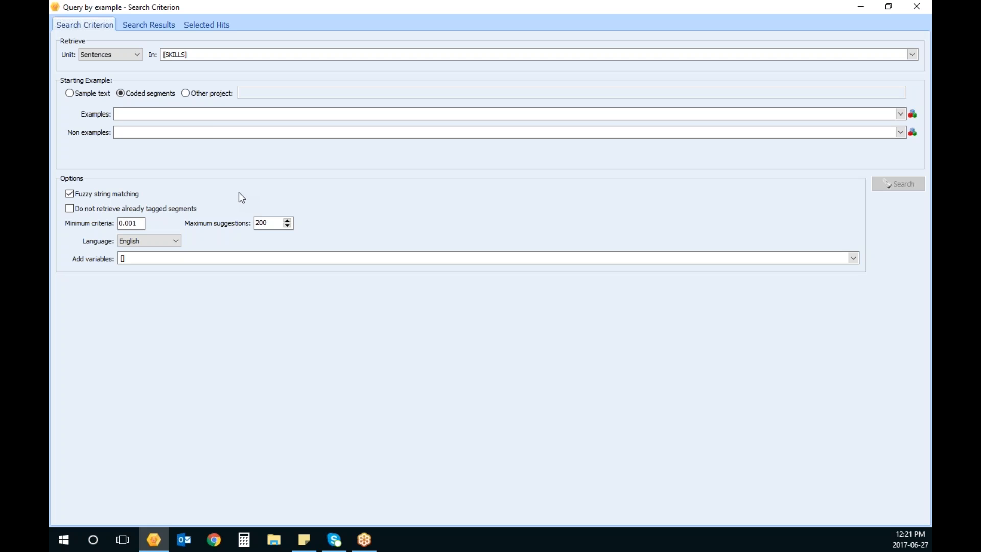
{"action": "left_click", "coordinate": [899, 114]}
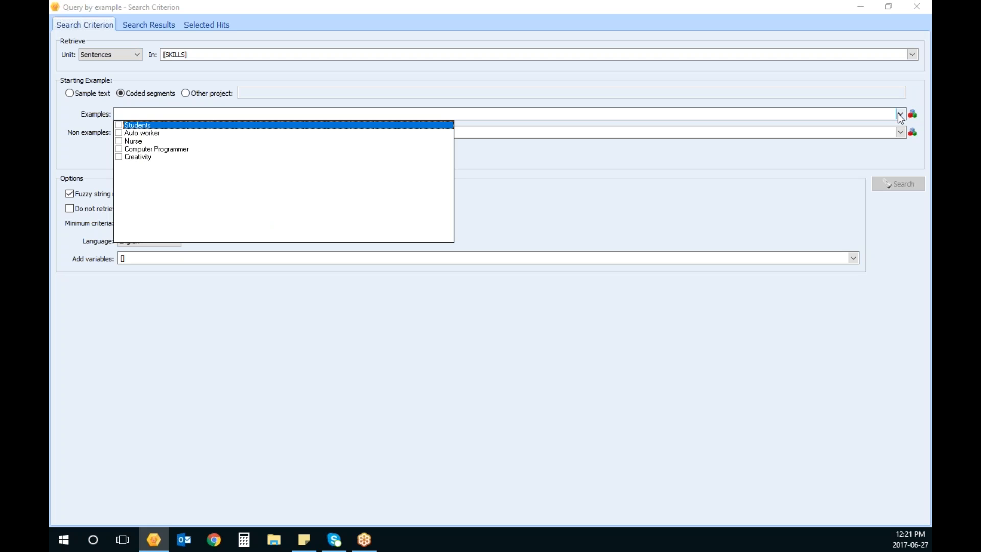
{"action": "left_click", "coordinate": [120, 157]}
{"action": "left_click", "coordinate": [179, 114]}
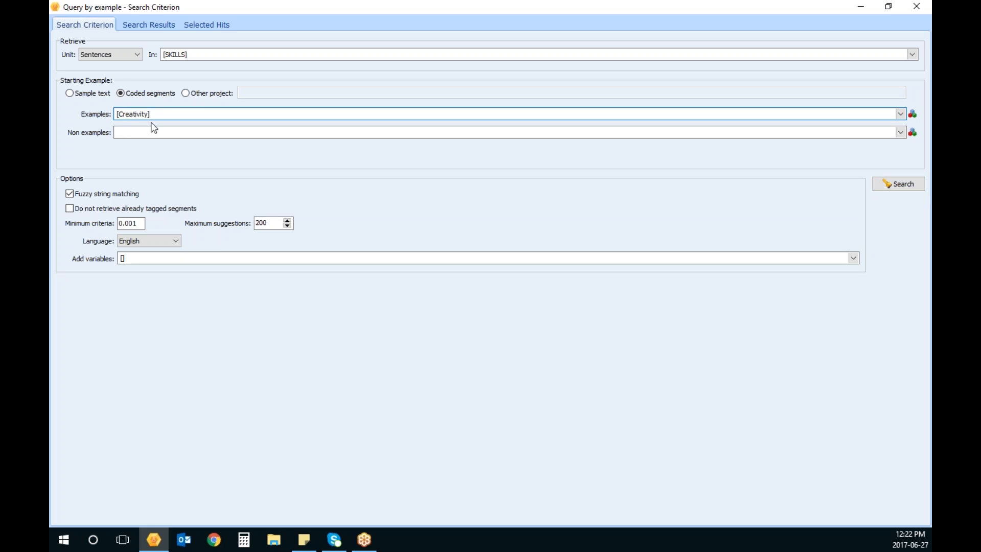
{"action": "left_click", "coordinate": [916, 187]}
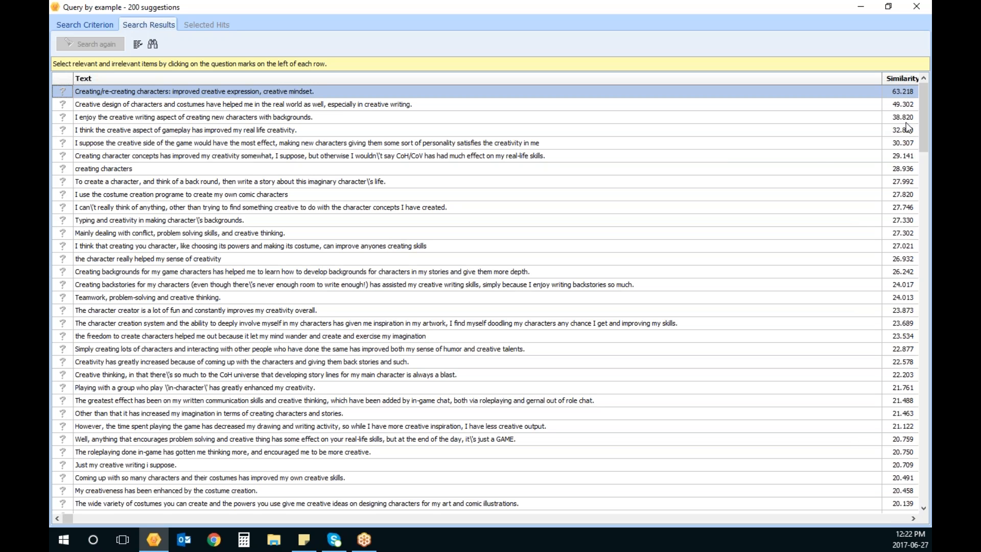
{"action": "left_click_drag", "start_coordinate": [883, 78], "coordinate": [873, 78]}
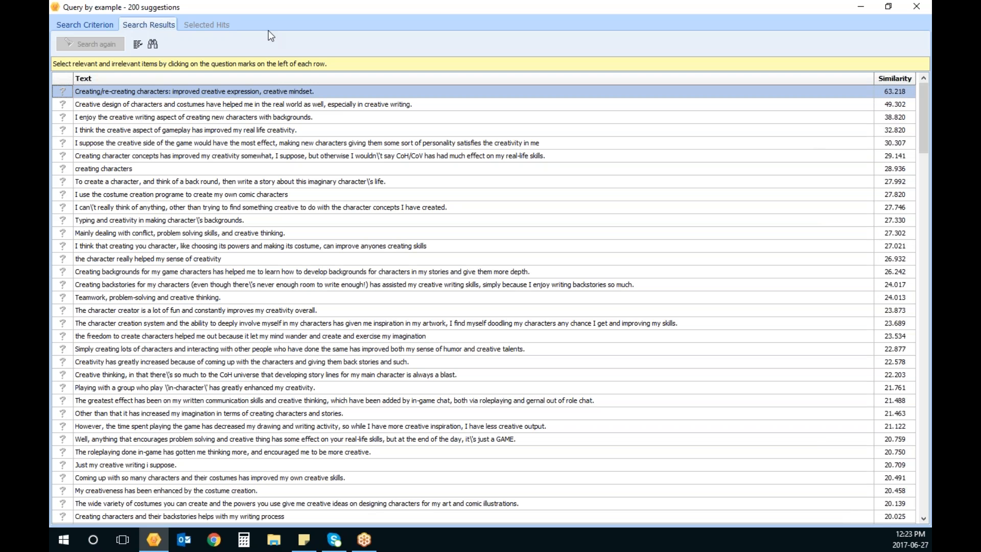
Set the starting example to the other project WebSurvey coded.ppj, with its LEADERSHIP code as the example.
{"action": "left_click", "coordinate": [106, 25]}
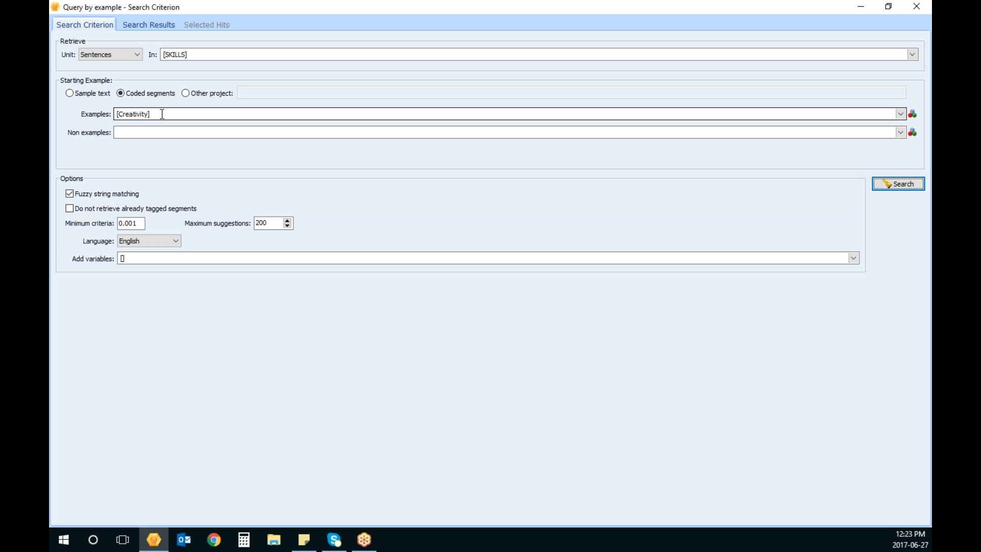
{"action": "left_click", "coordinate": [186, 93]}
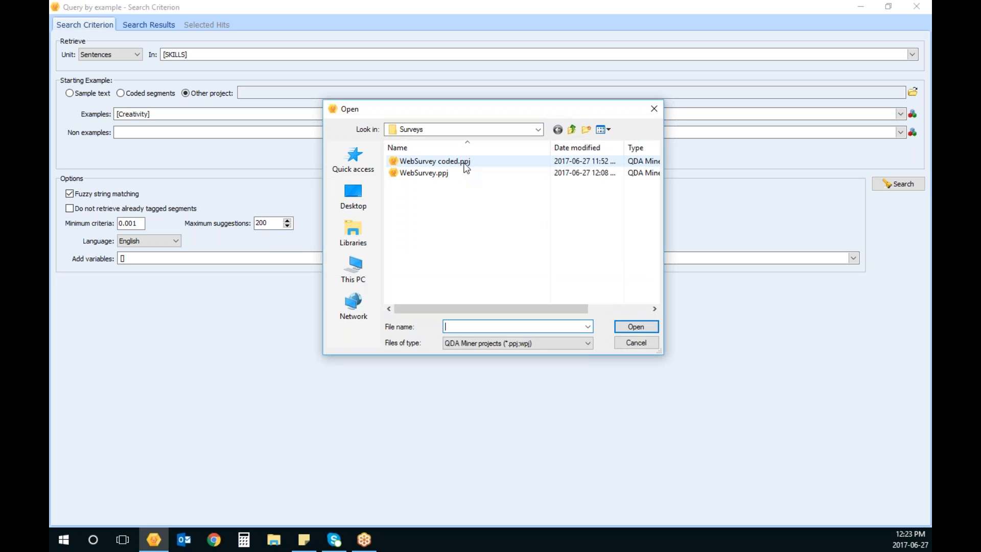
{"action": "double_click", "coordinate": [465, 162]}
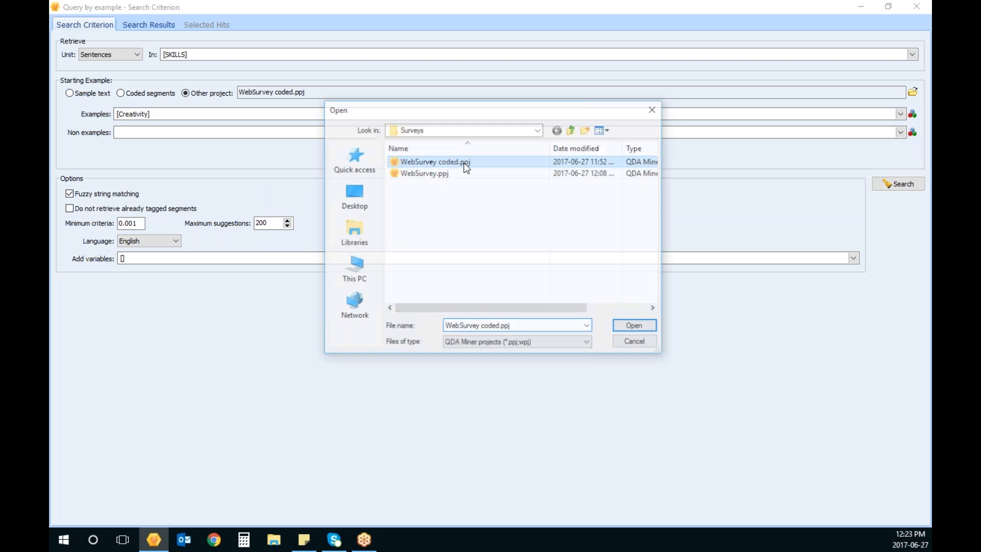
{"action": "left_click", "coordinate": [900, 113]}
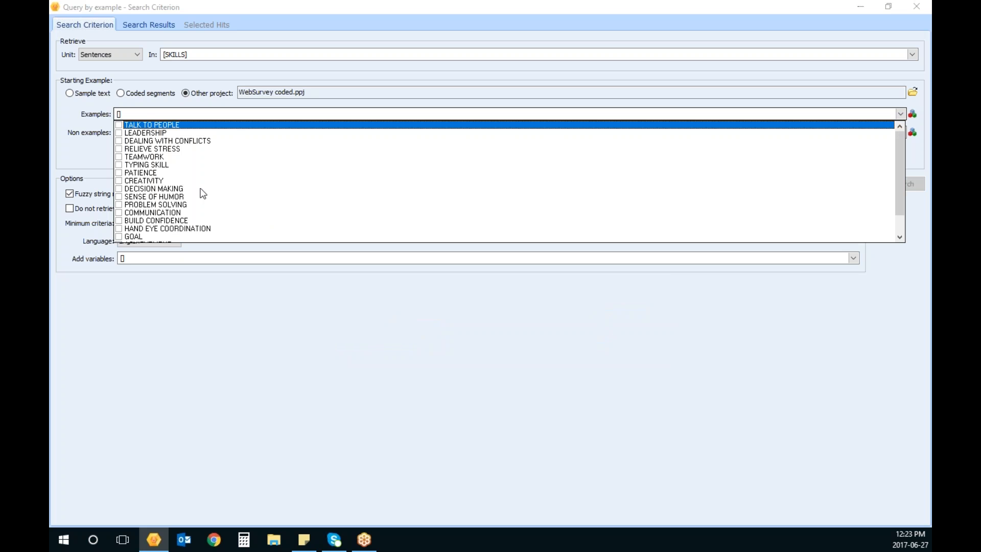
{"action": "left_click", "coordinate": [138, 132]}
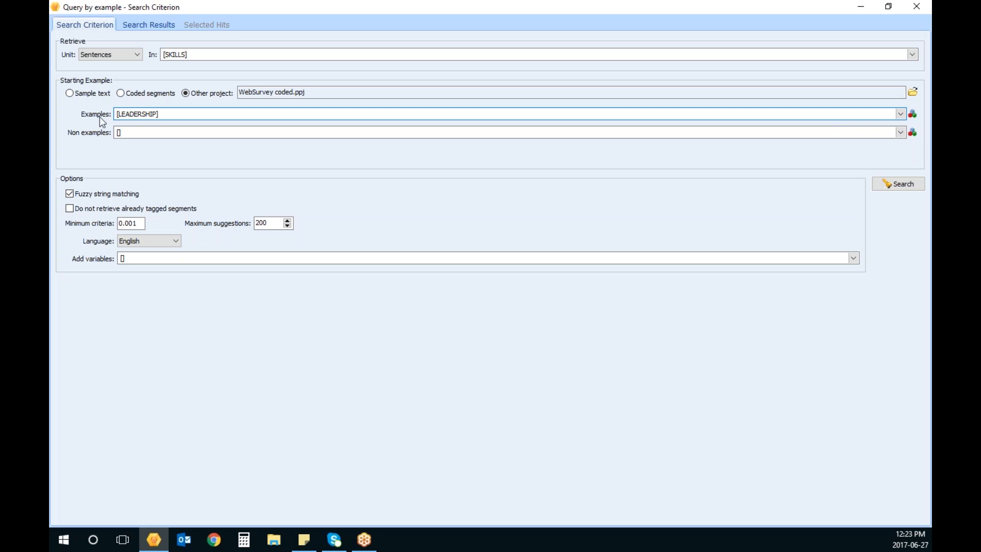
Set ACHIEVEMENT as the non-example code and close the query by example without searching.
{"action": "left_click", "coordinate": [900, 132]}
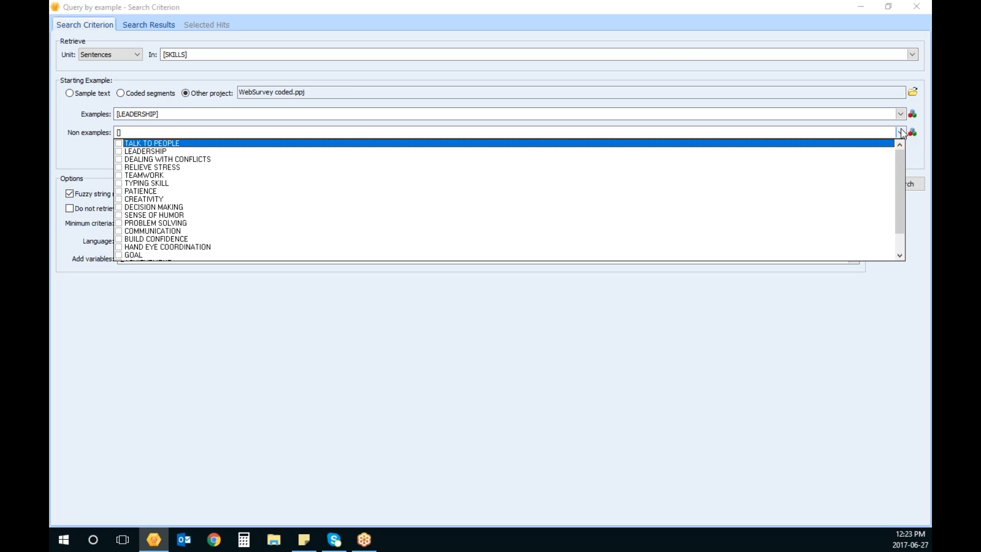
{"action": "scroll", "coordinate": [324, 221], "scroll_direction": "down", "scroll_amount": 1}
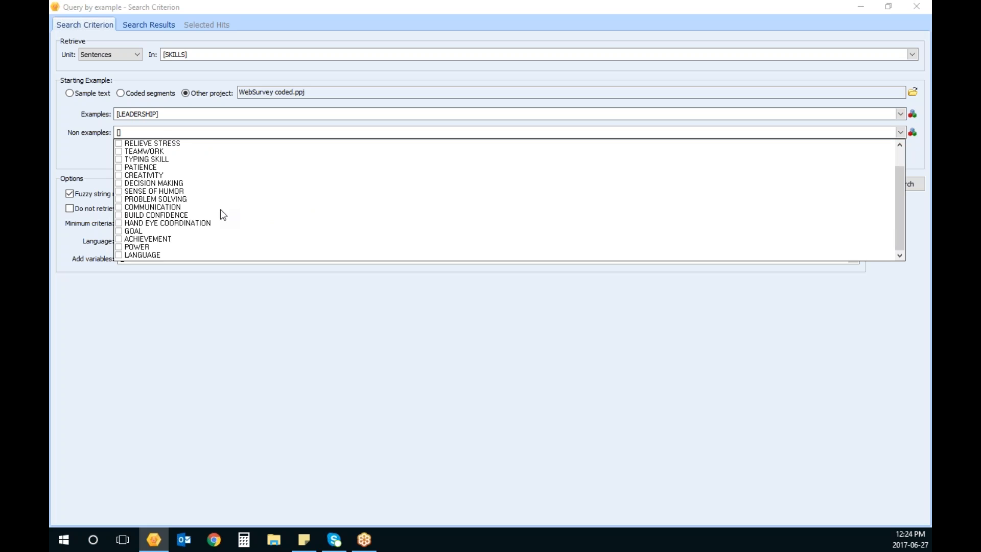
{"action": "left_click", "coordinate": [120, 239]}
{"action": "left_click", "coordinate": [188, 131]}
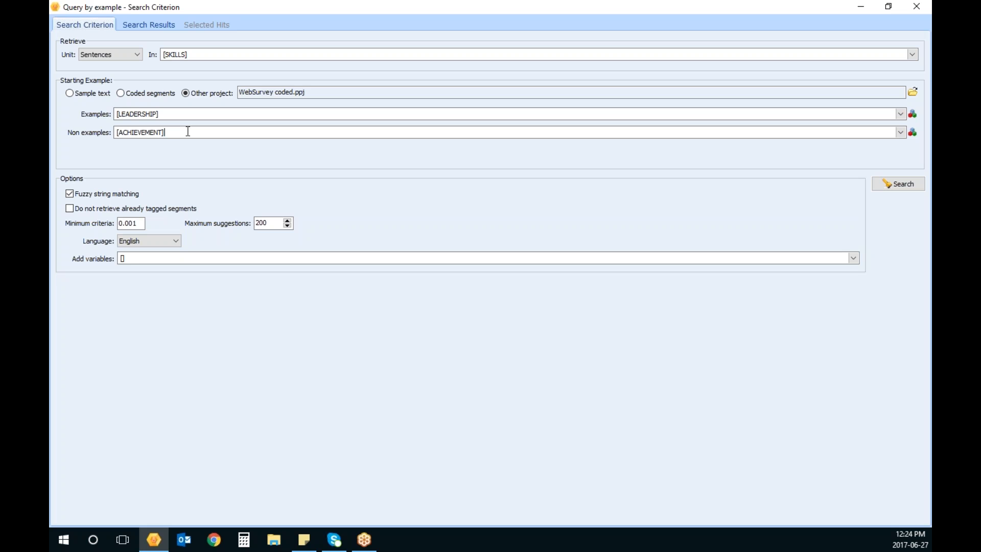
{"action": "left_click", "coordinate": [188, 131]}
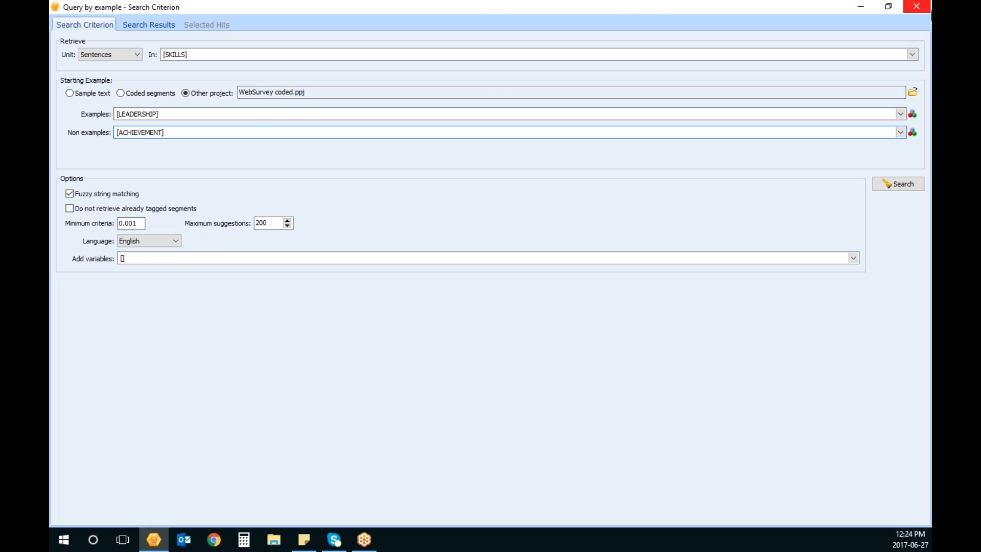
{"action": "left_click", "coordinate": [915, 8]}
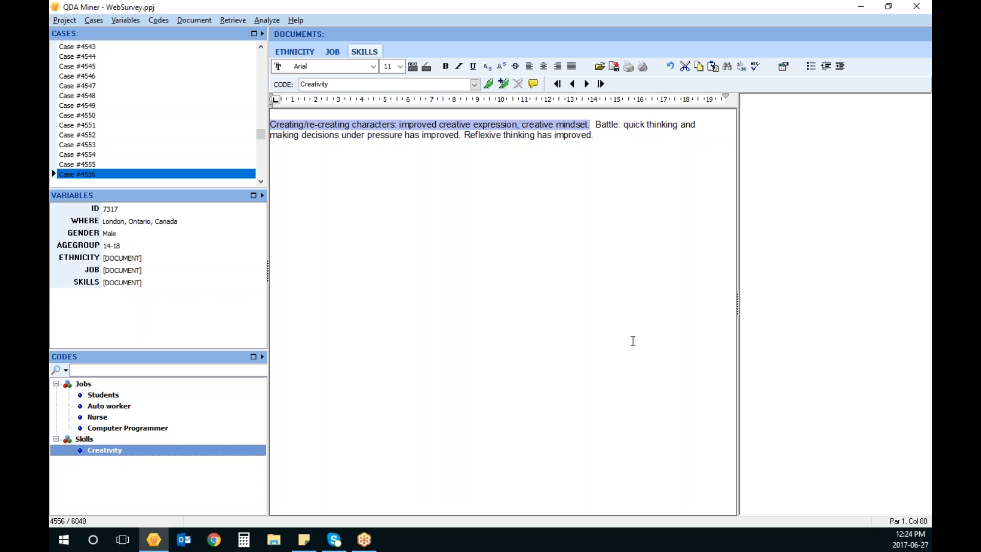
Show the JOB document and open Cluster Extraction for it.
{"action": "left_click", "coordinate": [333, 52]}
{"action": "left_click", "coordinate": [233, 20]}
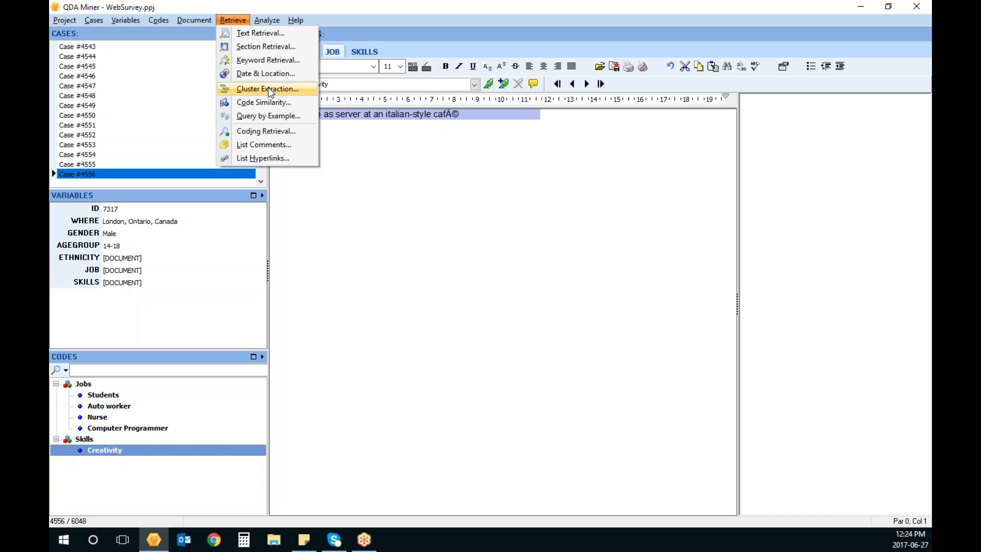
{"action": "left_click", "coordinate": [462, 171]}
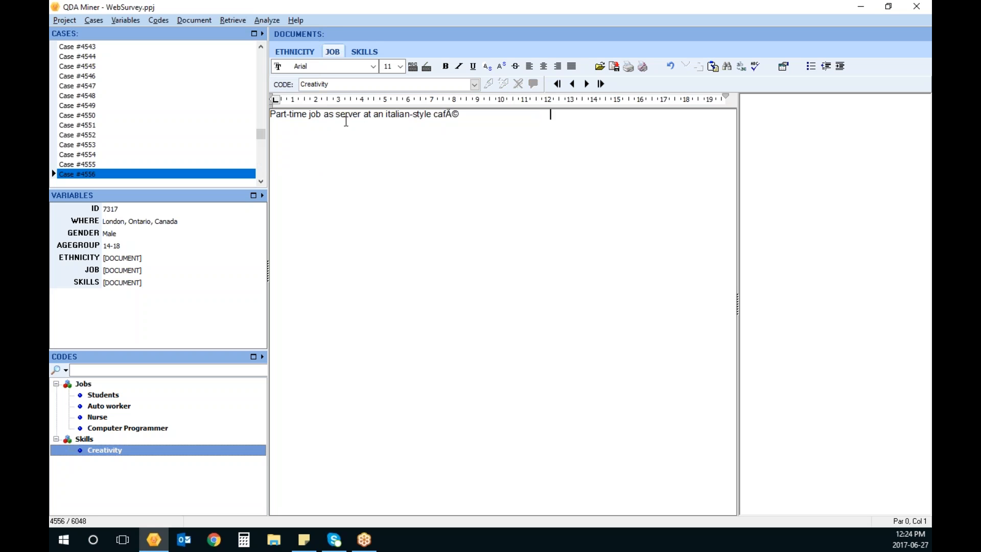
{"action": "left_click", "coordinate": [266, 20]}
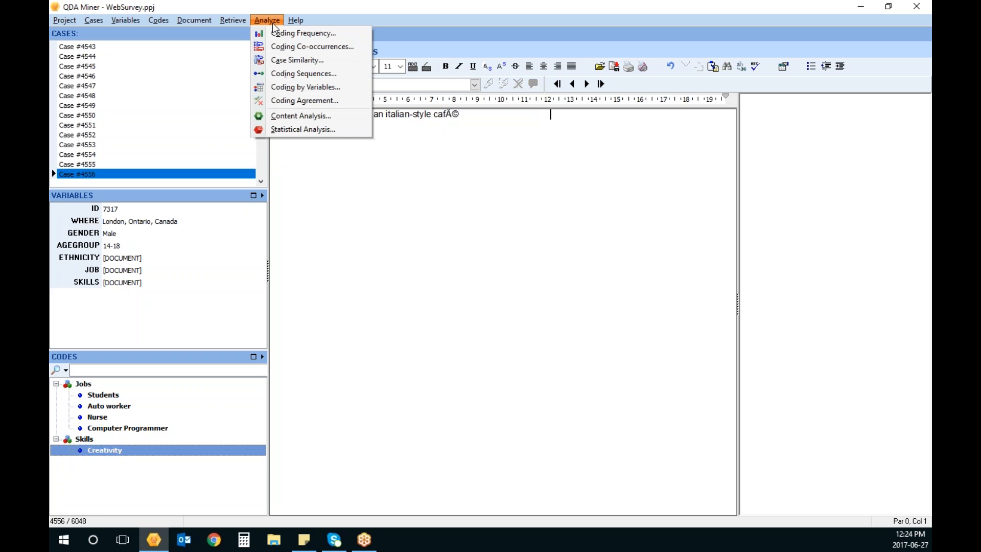
{"action": "mouse_move", "coordinate": [232, 20]}
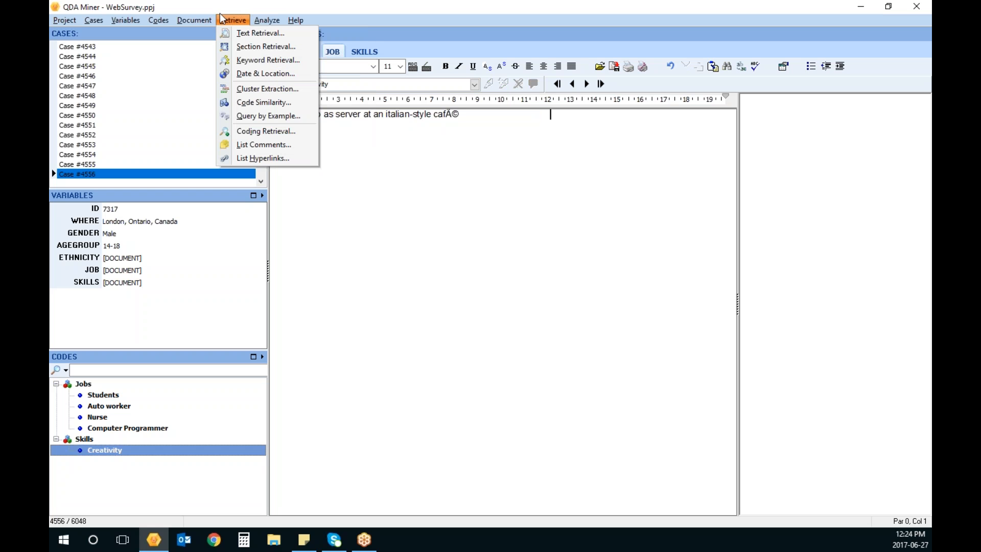
{"action": "left_click", "coordinate": [256, 89]}
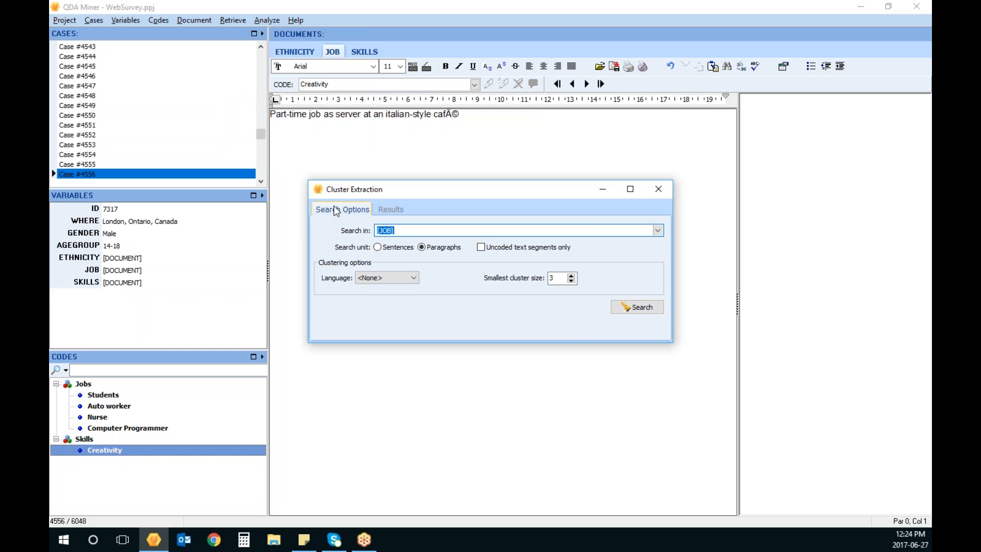
Try English as the clustering language, set it back to <None>, and run the cluster search on JOB paragraphs.
{"action": "left_click", "coordinate": [399, 277]}
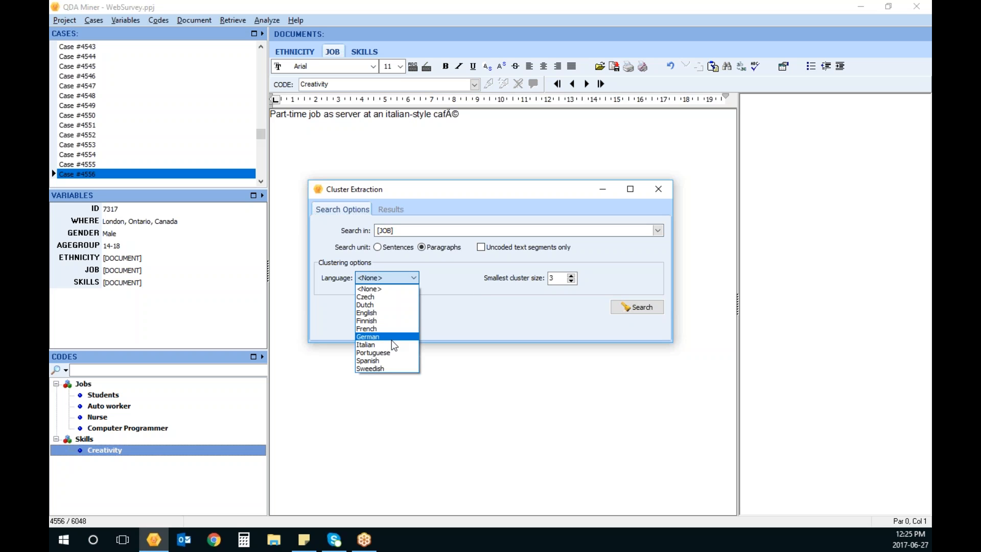
{"action": "left_click", "coordinate": [383, 313]}
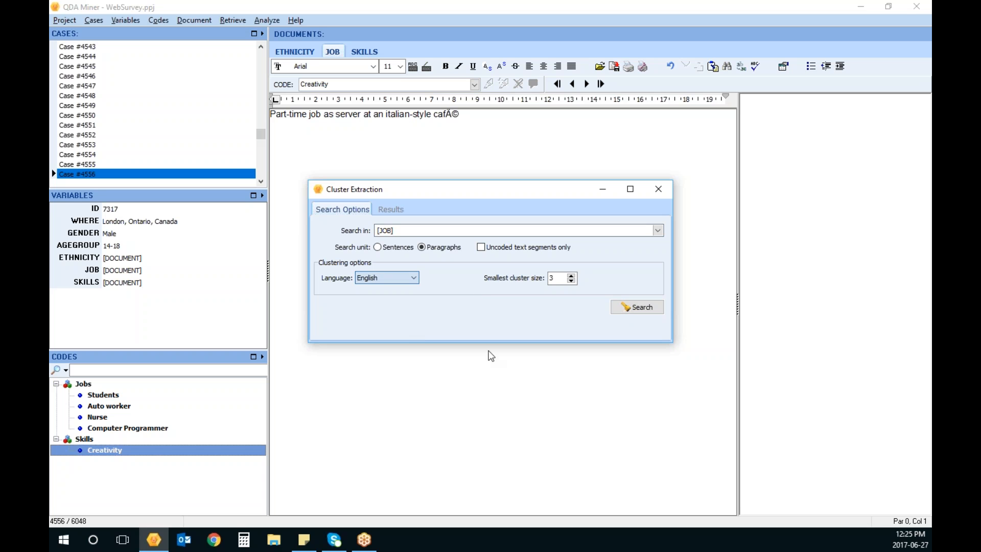
{"action": "left_click", "coordinate": [403, 278]}
{"action": "left_click", "coordinate": [397, 288]}
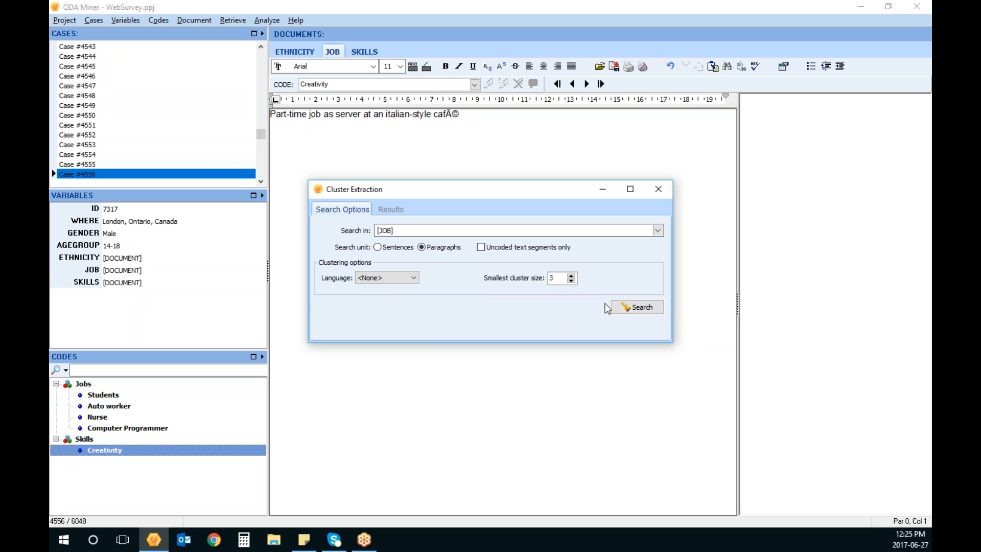
{"action": "left_click", "coordinate": [624, 307]}
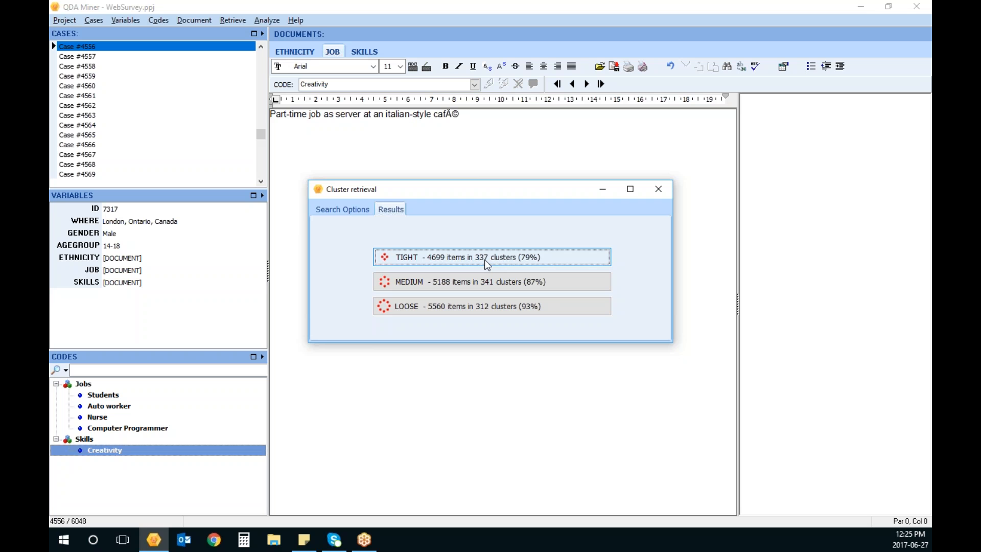
Open the tight clustering and inspect the USAF, PLUMBER, PIPEFITTER, N/A and BETWEEN JOBS clusters along with their related unclustered items.
{"action": "left_click", "coordinate": [438, 259]}
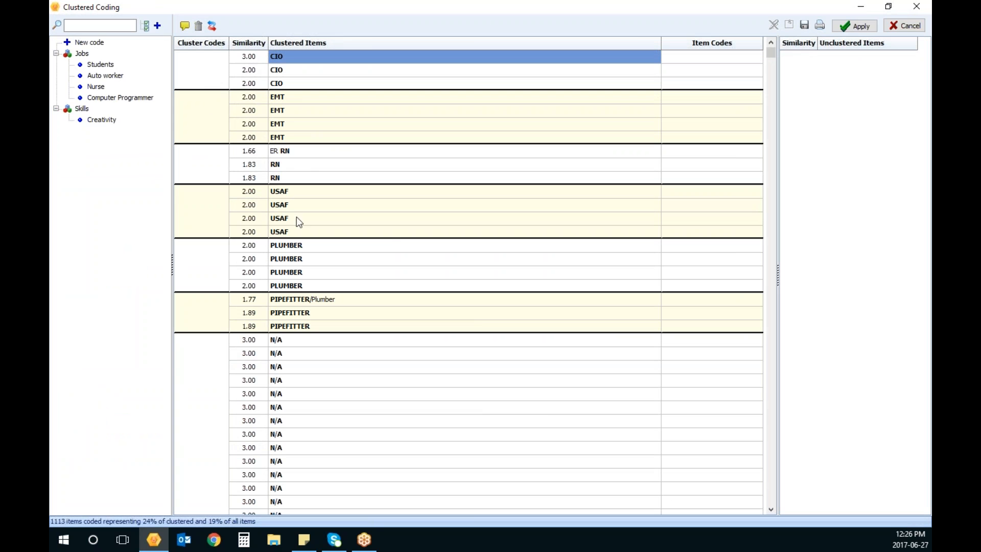
{"action": "left_click", "coordinate": [198, 213]}
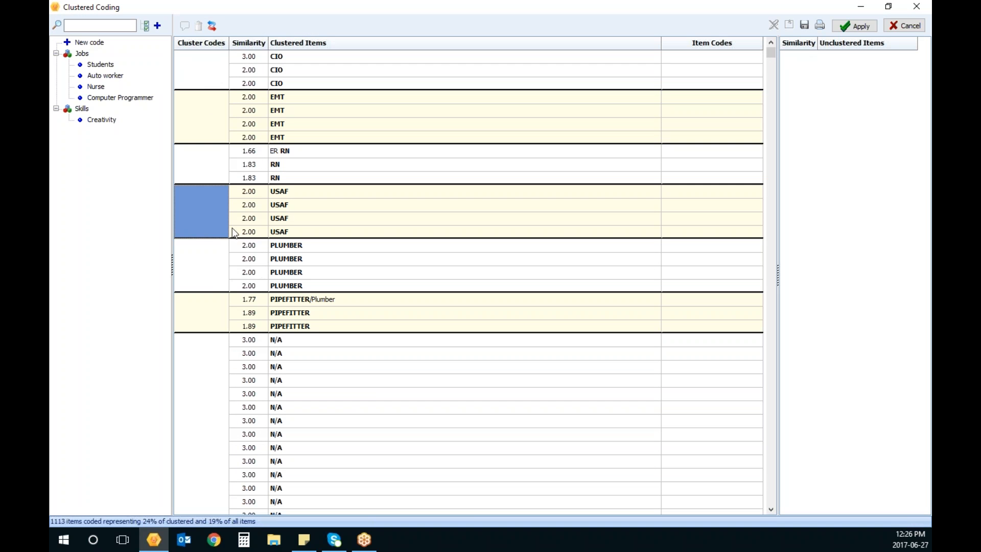
{"action": "left_click", "coordinate": [205, 273]}
{"action": "left_click", "coordinate": [205, 311]}
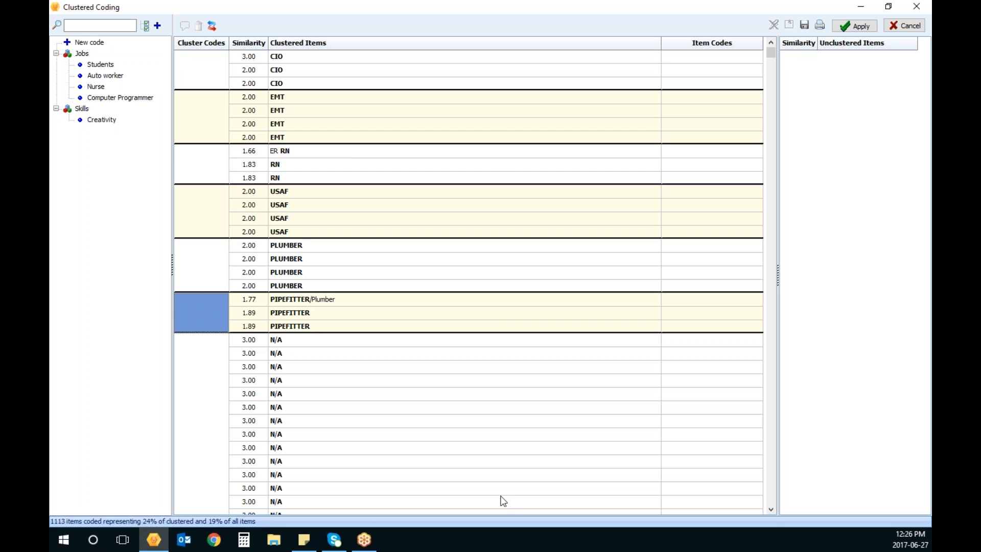
{"action": "left_click", "coordinate": [207, 465]}
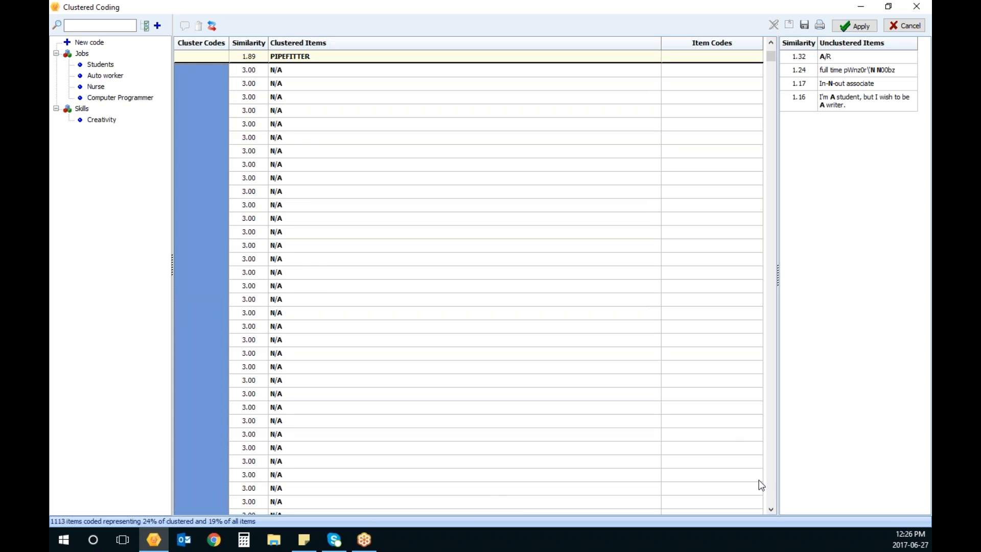
{"action": "left_click", "coordinate": [771, 489]}
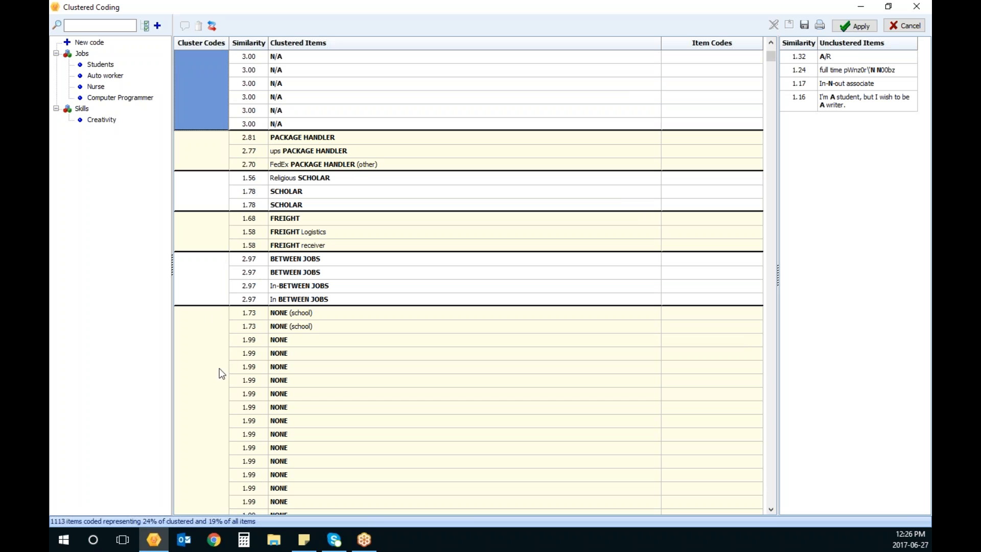
{"action": "left_click", "coordinate": [209, 276]}
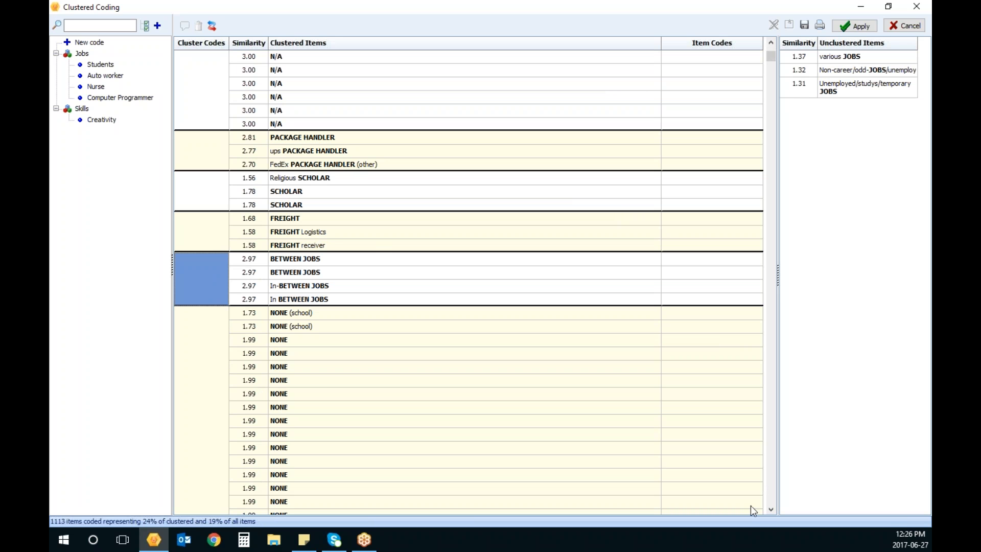
Browse the tight clusters down to the CHEMIST and CHEF groups, and cancel the clustered coding.
{"action": "left_click", "coordinate": [771, 498]}
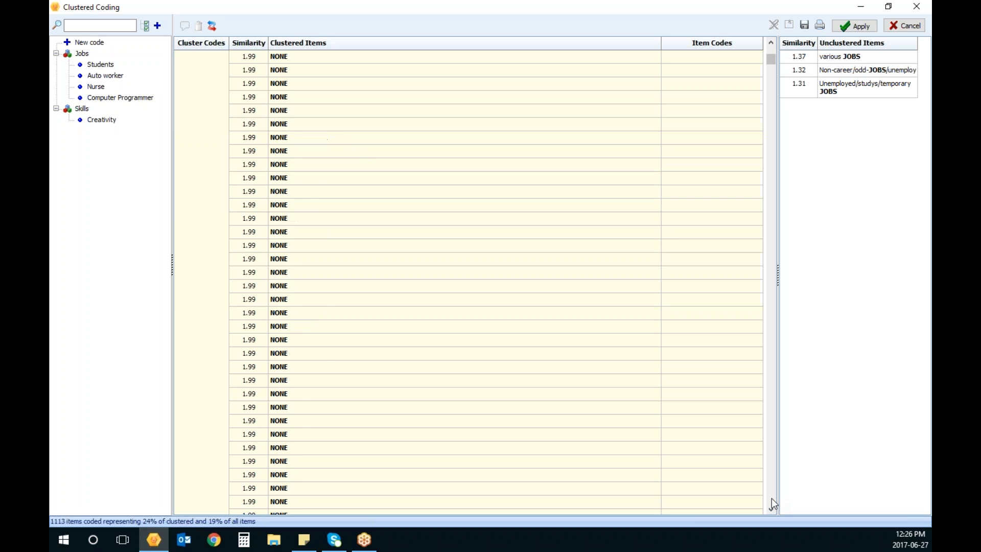
{"action": "left_click", "coordinate": [771, 498]}
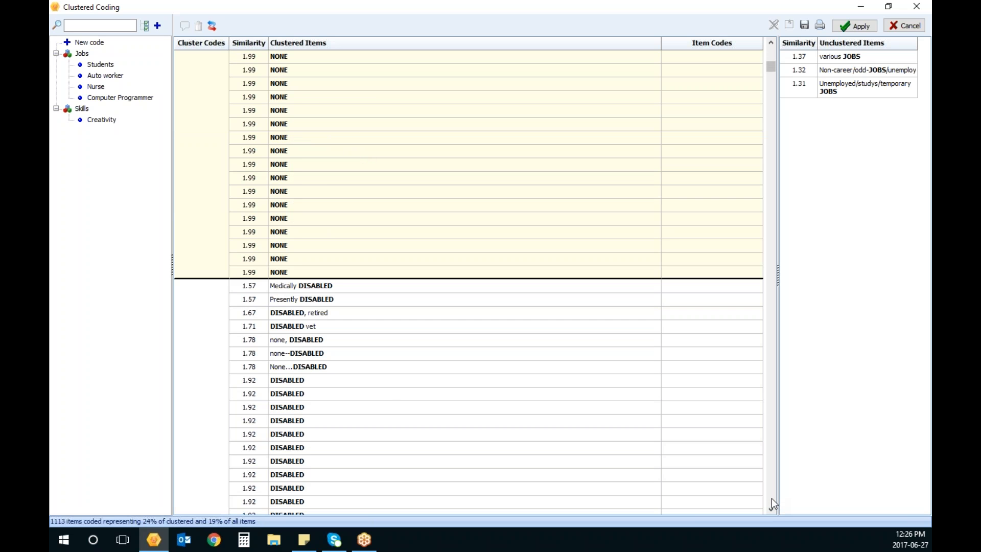
{"action": "left_click", "coordinate": [771, 498]}
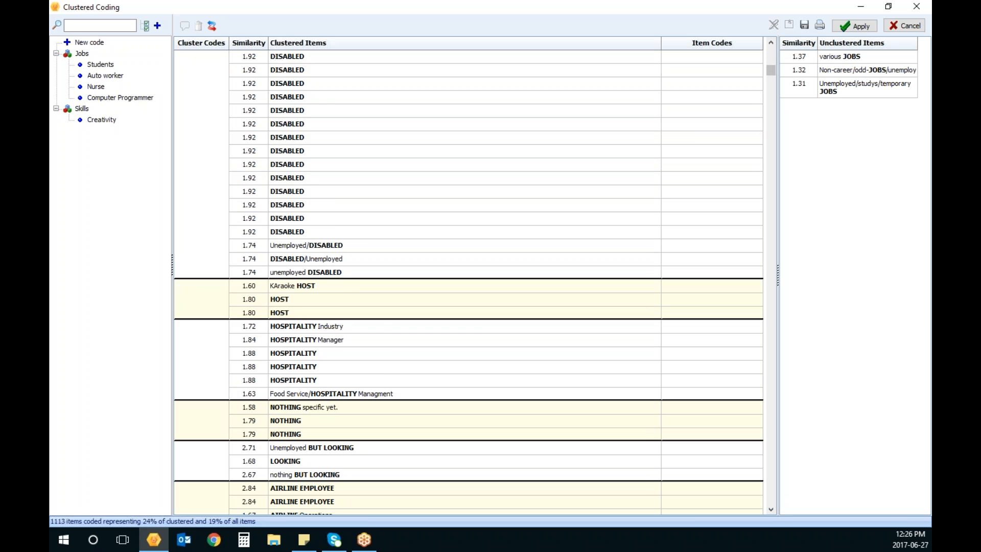
{"action": "left_click", "coordinate": [772, 498]}
{"action": "left_click", "coordinate": [771, 498]}
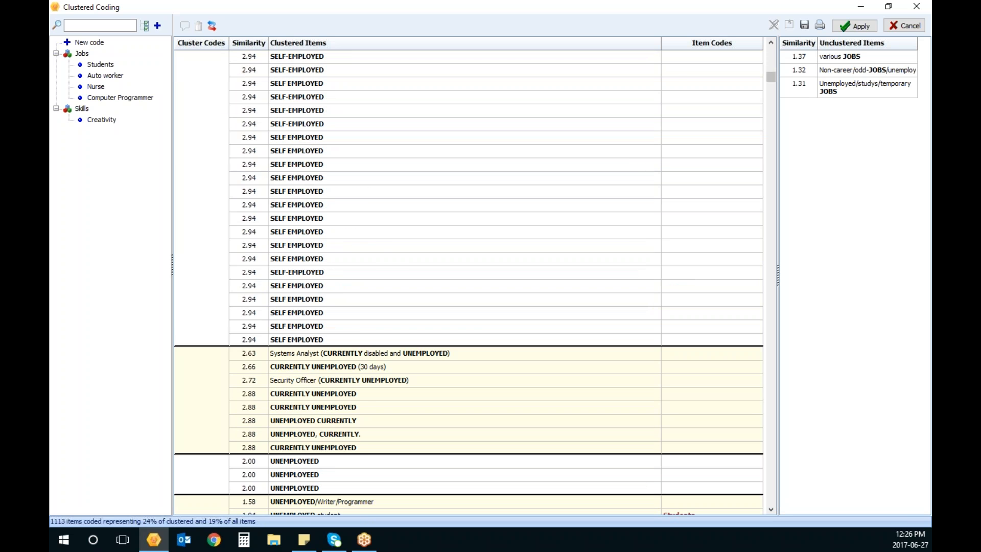
{"action": "left_click", "coordinate": [771, 498]}
{"action": "left_click", "coordinate": [771, 497]}
{"action": "left_click", "coordinate": [771, 498]}
{"action": "left_click", "coordinate": [771, 498]}
{"action": "left_click", "coordinate": [771, 497]}
{"action": "left_click", "coordinate": [771, 497]}
{"action": "left_click", "coordinate": [771, 498]}
{"action": "left_click", "coordinate": [771, 498]}
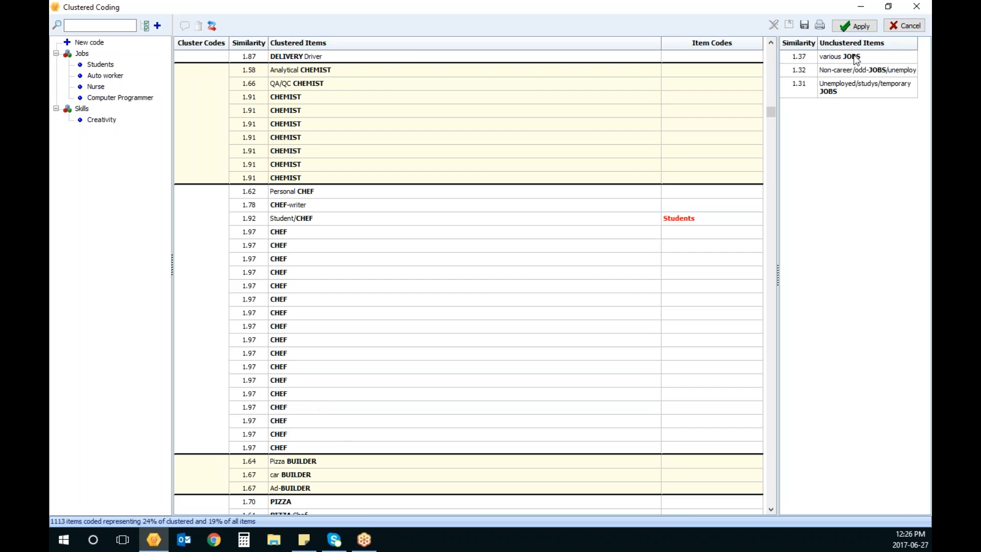
{"action": "left_click", "coordinate": [903, 27]}
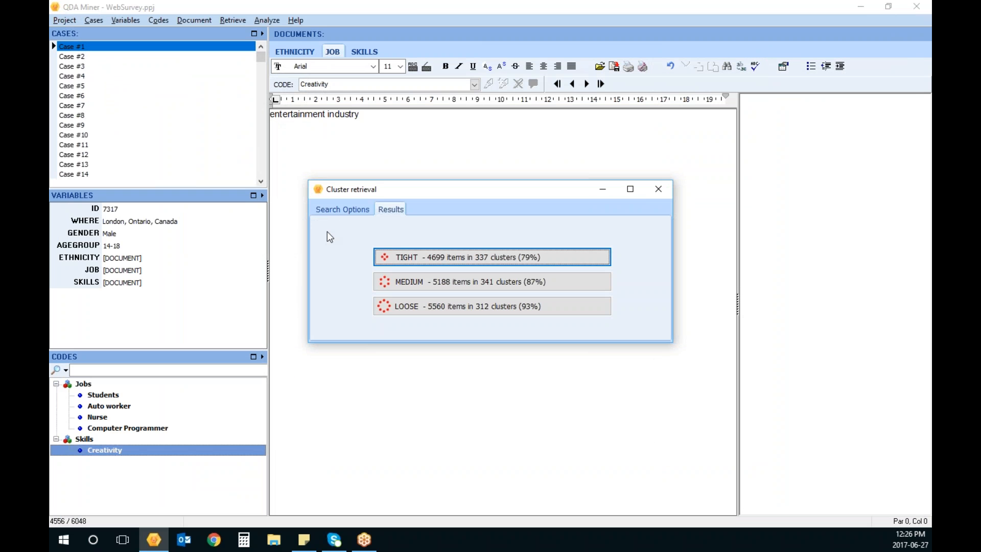
Open the loose clustering and move "Lumberyard guy" out of the PLUMBER cluster to the unclustered items.
{"action": "left_click", "coordinate": [451, 307]}
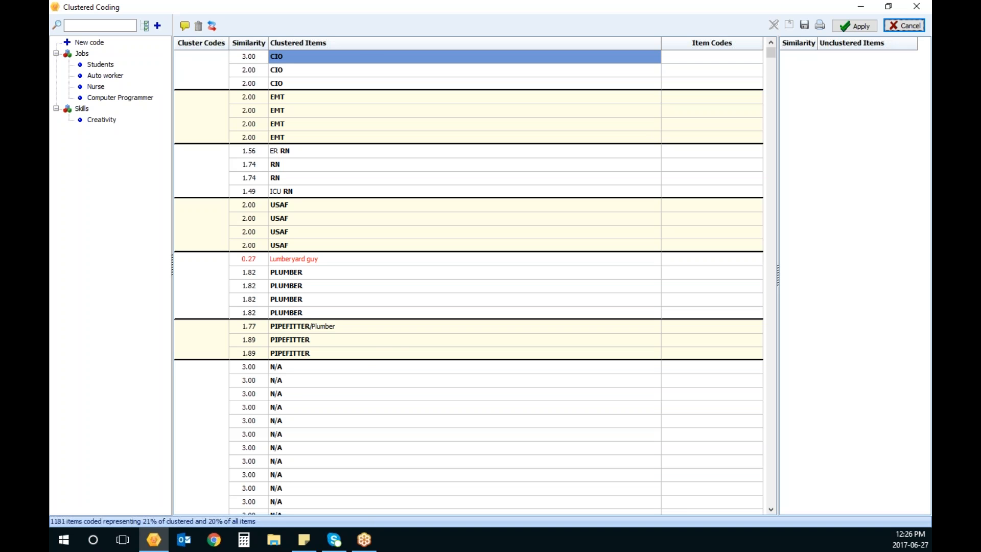
{"action": "left_click", "coordinate": [210, 282]}
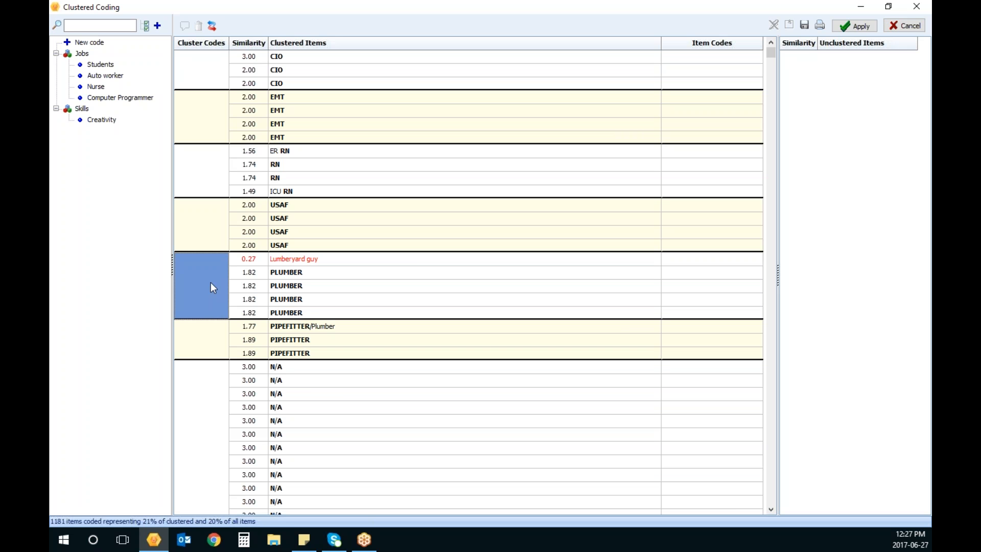
{"action": "left_click", "coordinate": [323, 260]}
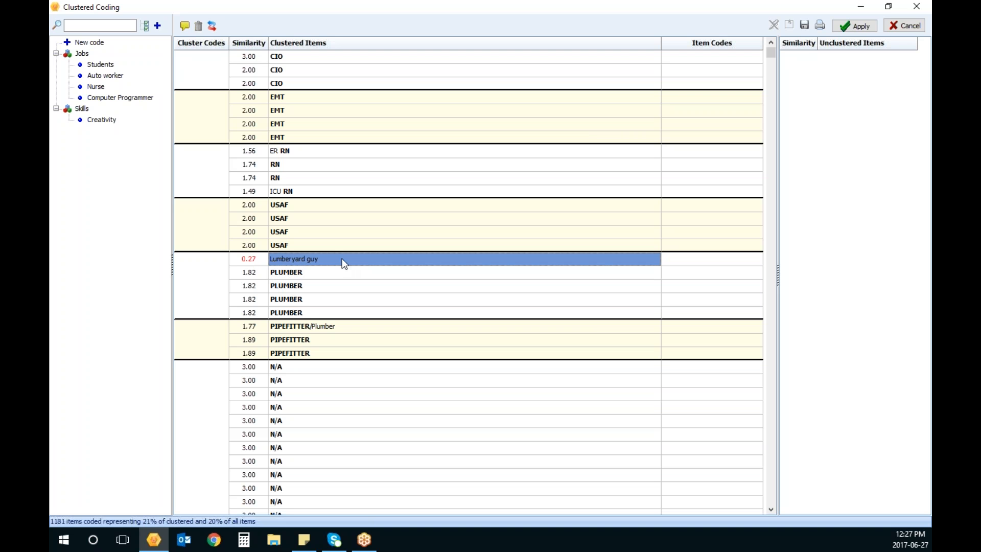
{"action": "left_click_drag", "start_coordinate": [343, 260], "coordinate": [865, 263]}
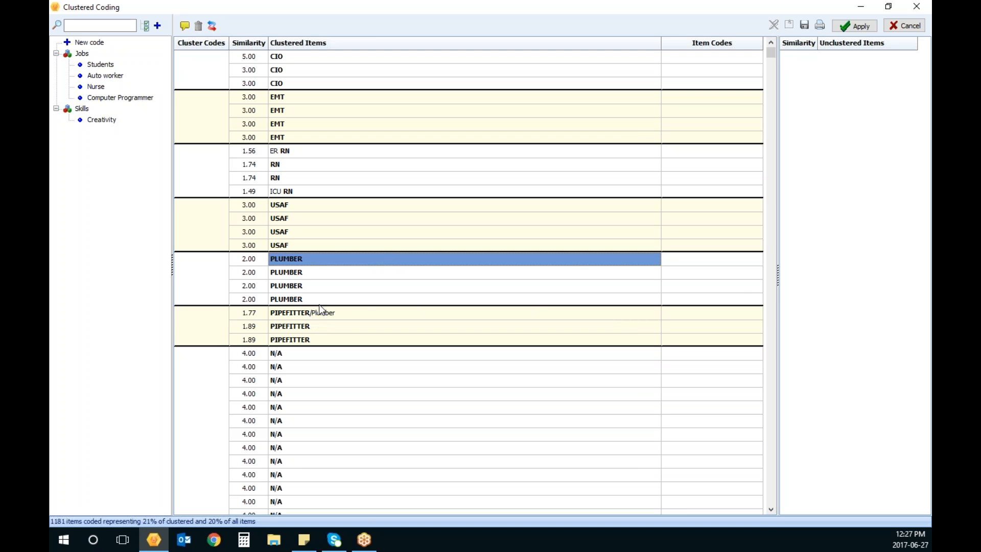
Merge the PLUMBER cluster into the PIPEFITTER cluster and assign the combined cluster a new code named Plumber under Skills.
{"action": "left_click", "coordinate": [205, 282]}
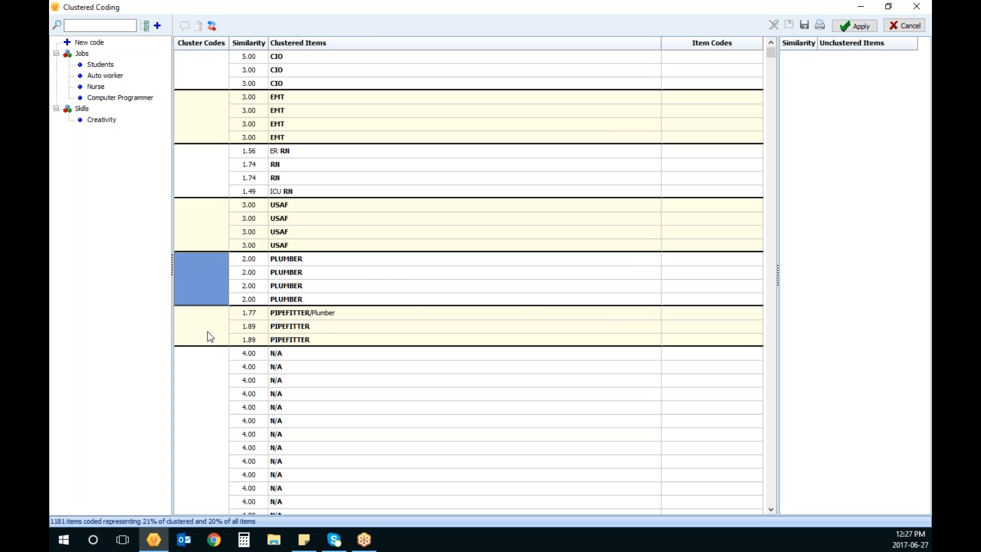
{"action": "left_click_drag", "start_coordinate": [210, 279], "coordinate": [212, 324]}
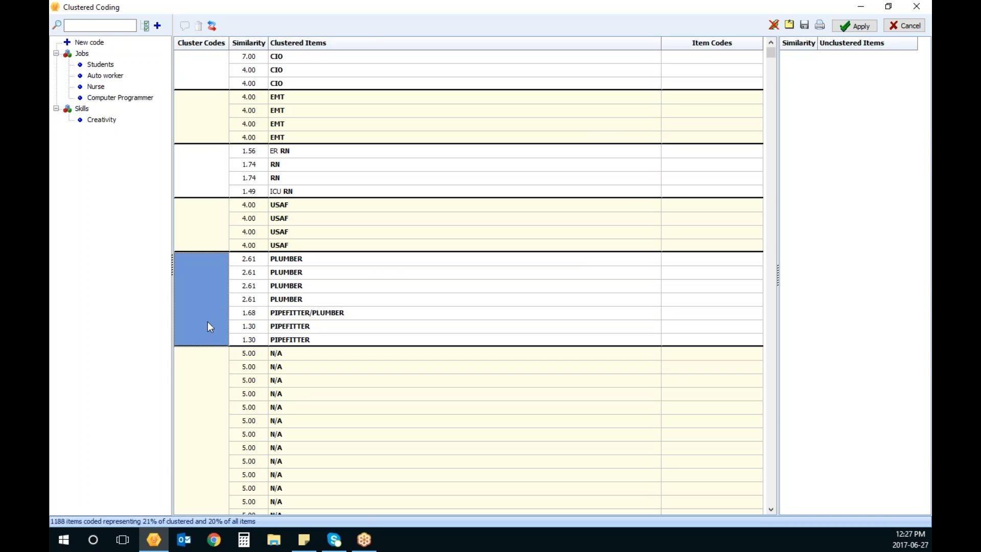
{"action": "left_click_drag", "start_coordinate": [207, 309], "coordinate": [111, 43]}
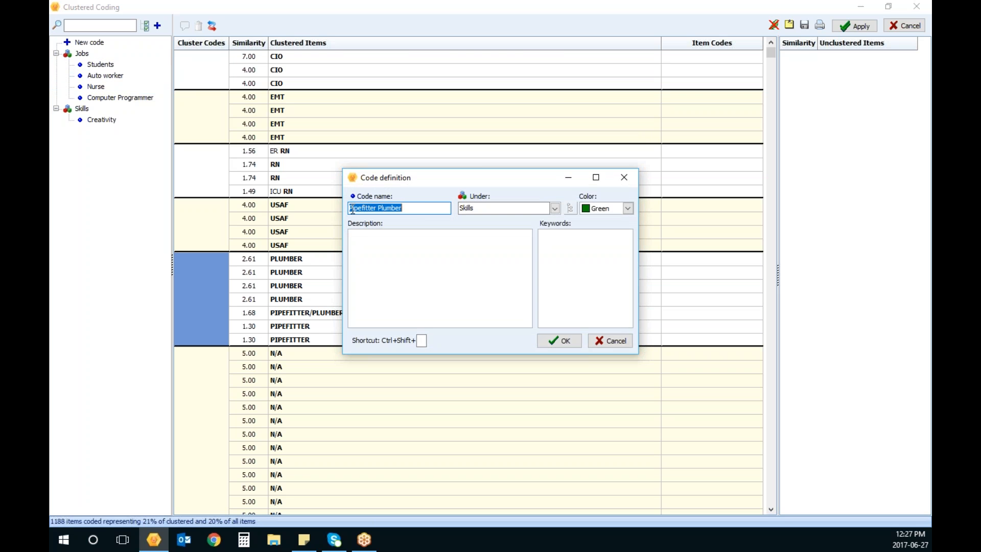
{"action": "left_click_drag", "start_coordinate": [379, 208], "coordinate": [245, 210]}
{"action": "key", "text": "BackSpace"}
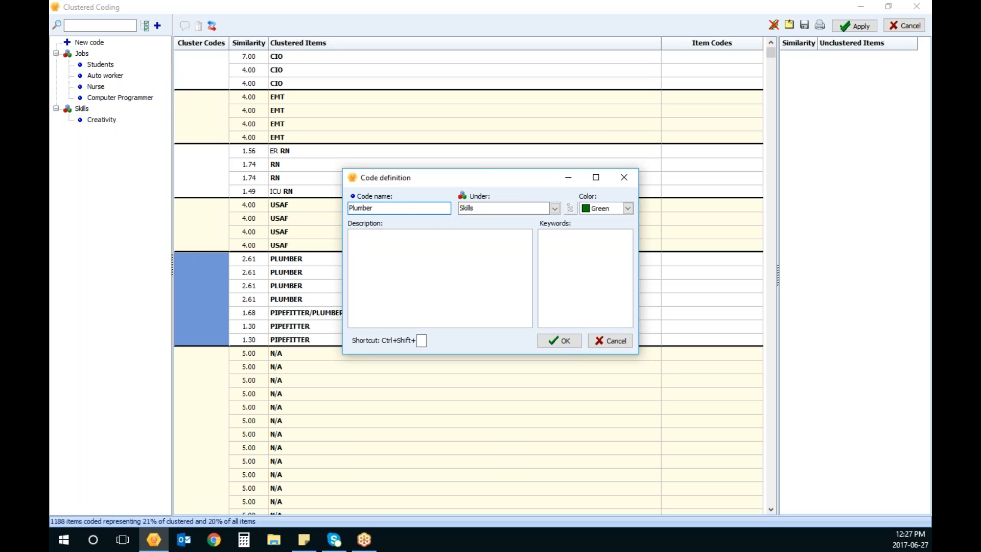
{"action": "left_click", "coordinate": [568, 340]}
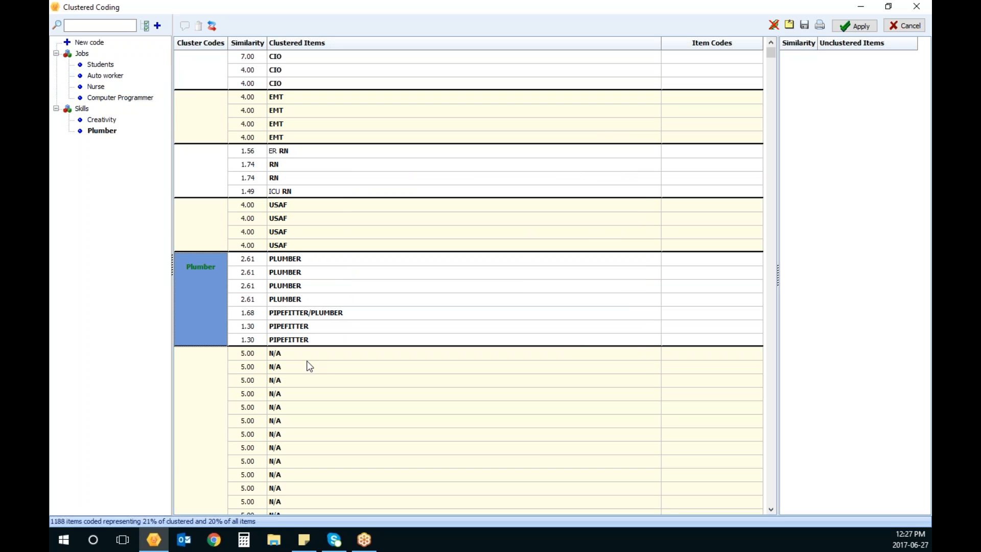
Assign the N/A cluster a new code named None under the Skills category.
{"action": "left_click", "coordinate": [211, 424]}
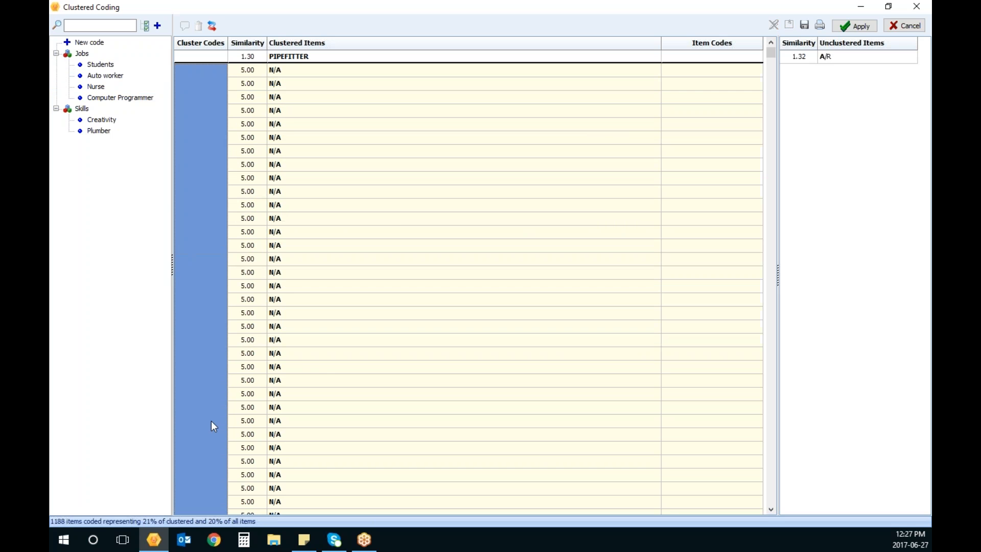
{"action": "left_click_drag", "start_coordinate": [203, 347], "coordinate": [109, 40]}
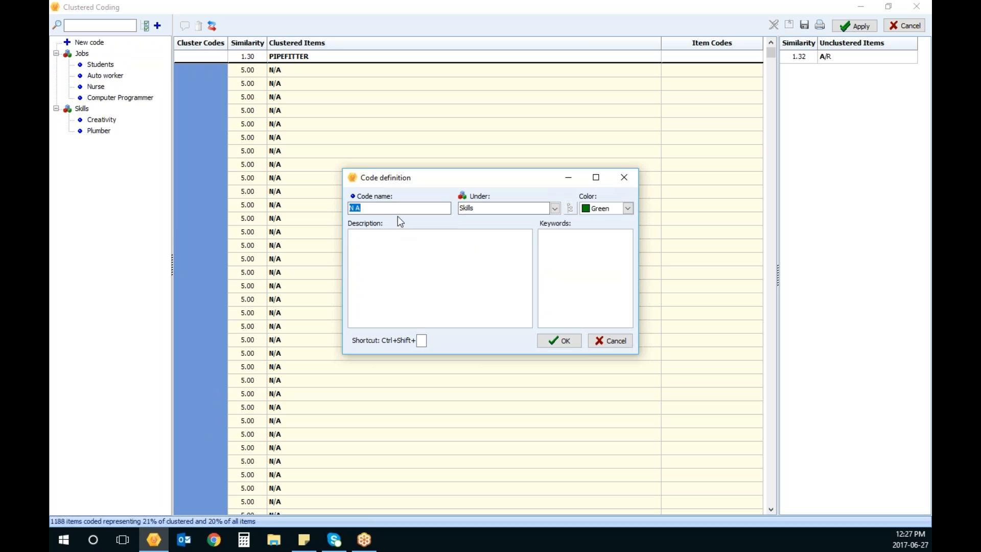
{"action": "type", "text": "None"}
{"action": "left_click", "coordinate": [564, 341]}
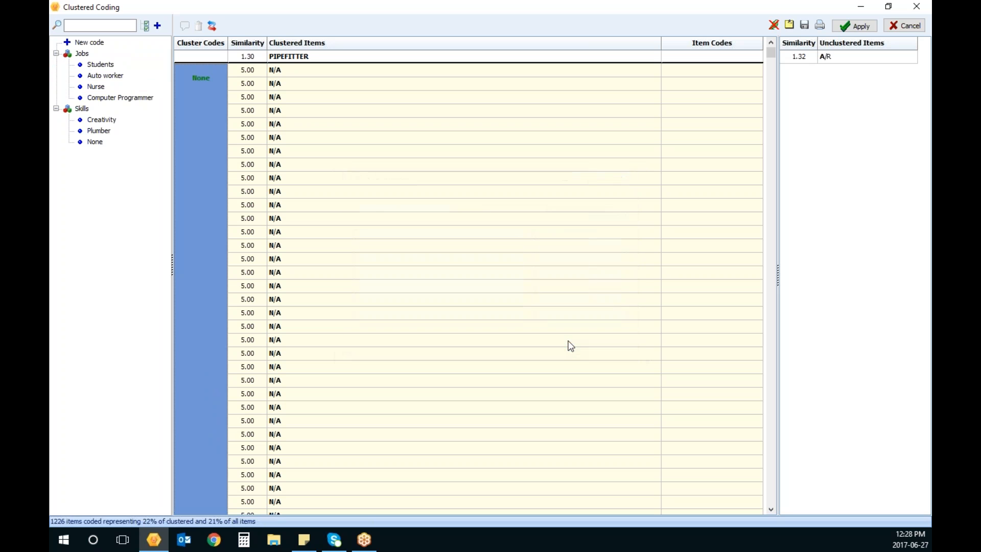
Assign the HANDLER cluster a new code named Handler under the Skills category.
{"action": "left_click", "coordinate": [771, 494]}
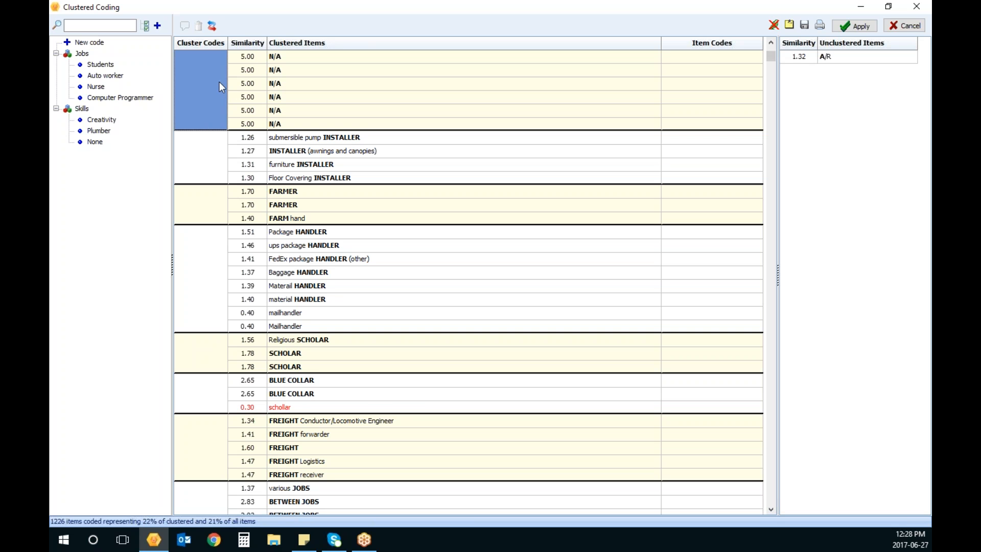
{"action": "left_click", "coordinate": [200, 288]}
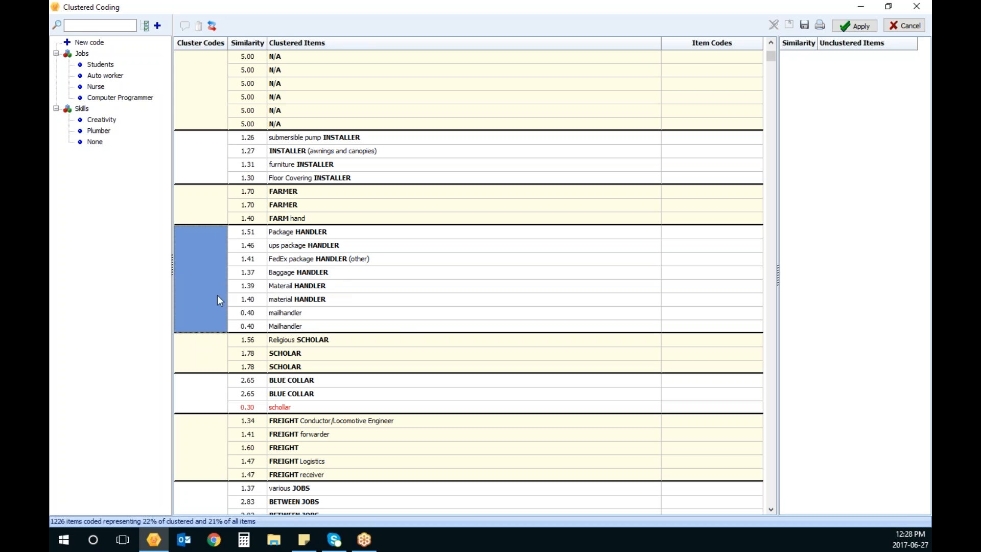
{"action": "left_click_drag", "start_coordinate": [200, 282], "coordinate": [123, 47]}
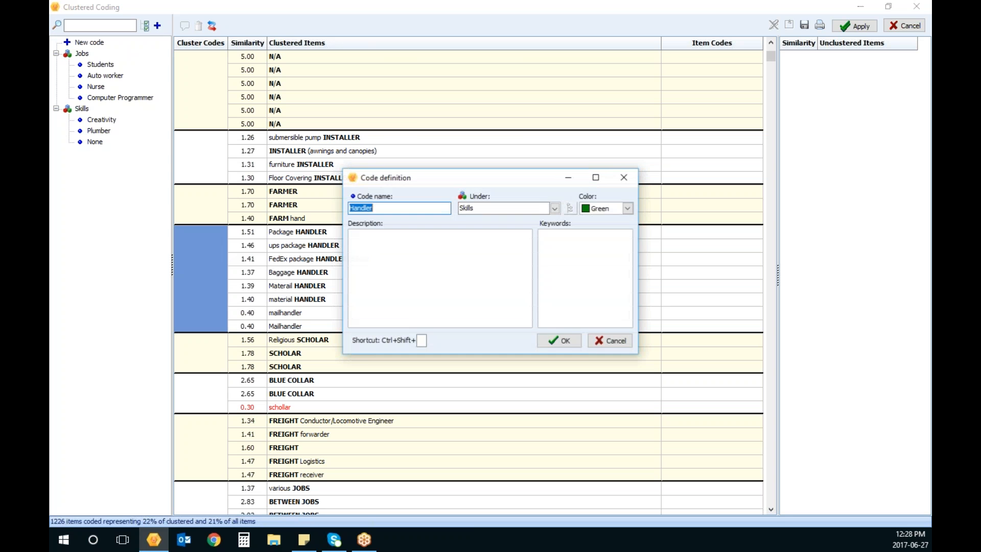
{"action": "left_click", "coordinate": [566, 342]}
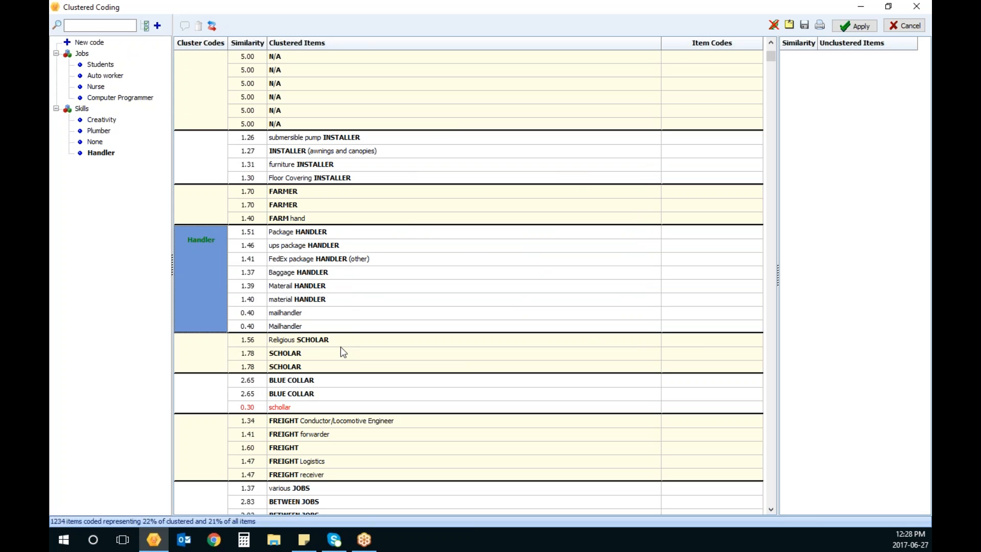
Split the Handler cluster in two just above the Baggage HANDLER item.
{"action": "left_click", "coordinate": [772, 486]}
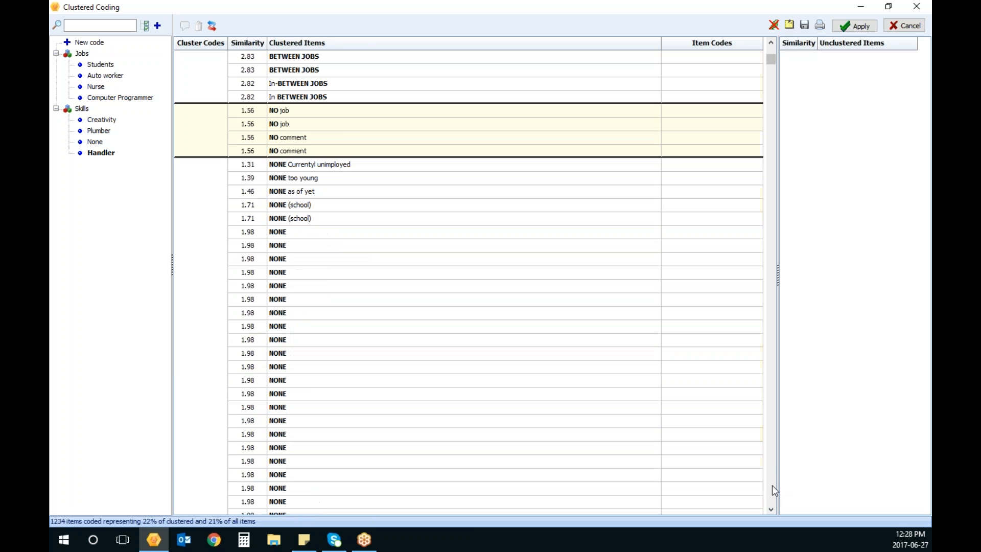
{"action": "left_click", "coordinate": [772, 49]}
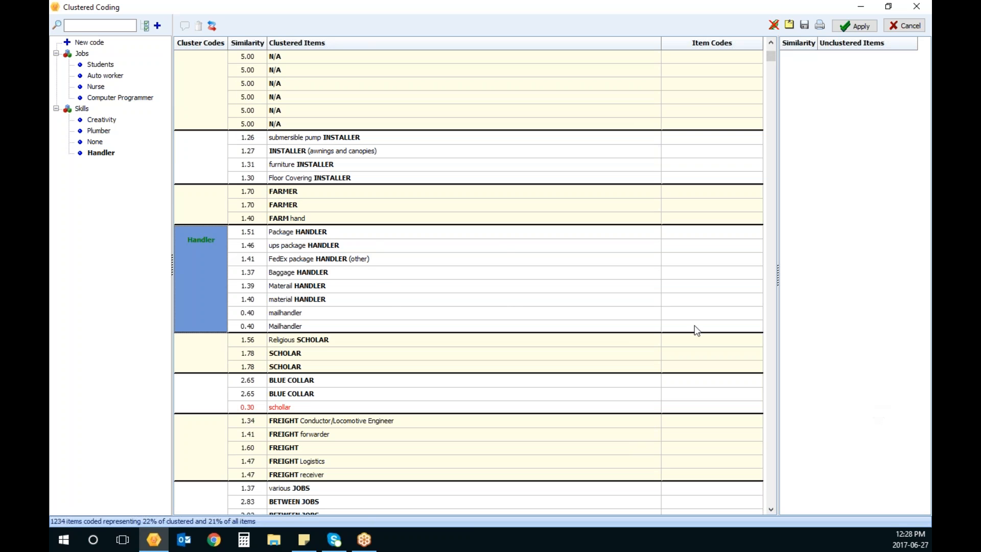
{"action": "left_click", "coordinate": [376, 273]}
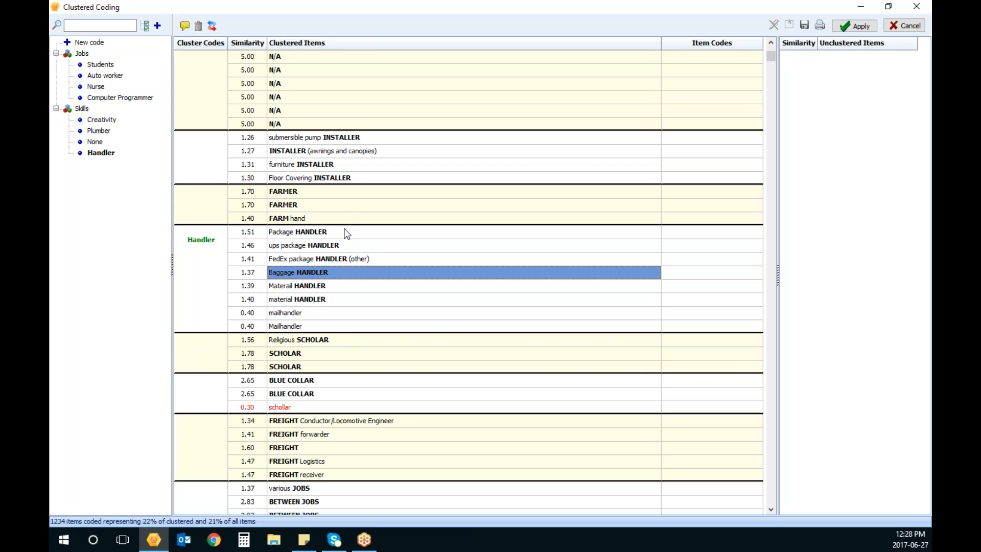
{"action": "right_click", "coordinate": [355, 274]}
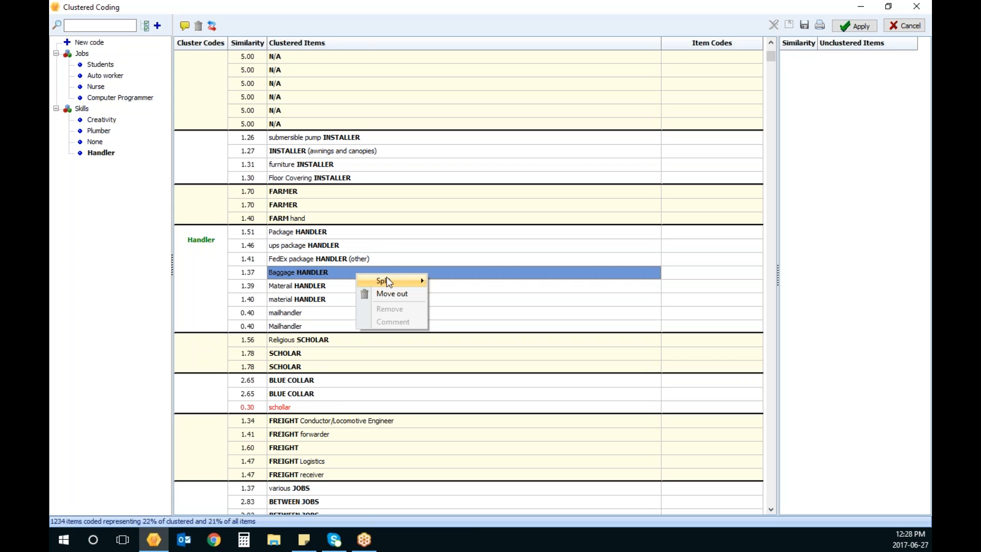
{"action": "mouse_move", "coordinate": [391, 280]}
{"action": "left_click", "coordinate": [471, 281]}
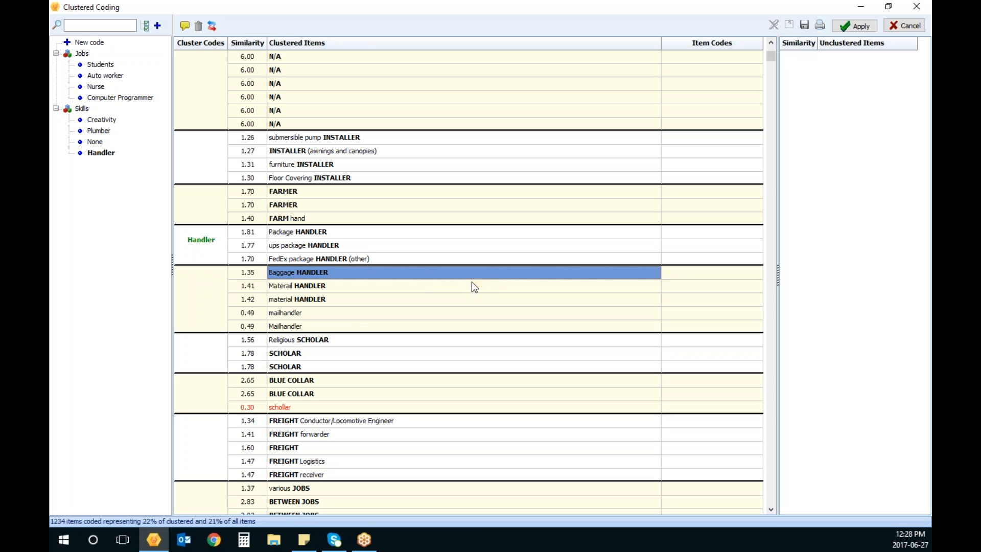
Move the mailhandler item into the upper Handler cluster and merge the split-off cluster back into it.
{"action": "left_click_drag", "start_coordinate": [338, 313], "coordinate": [367, 260]}
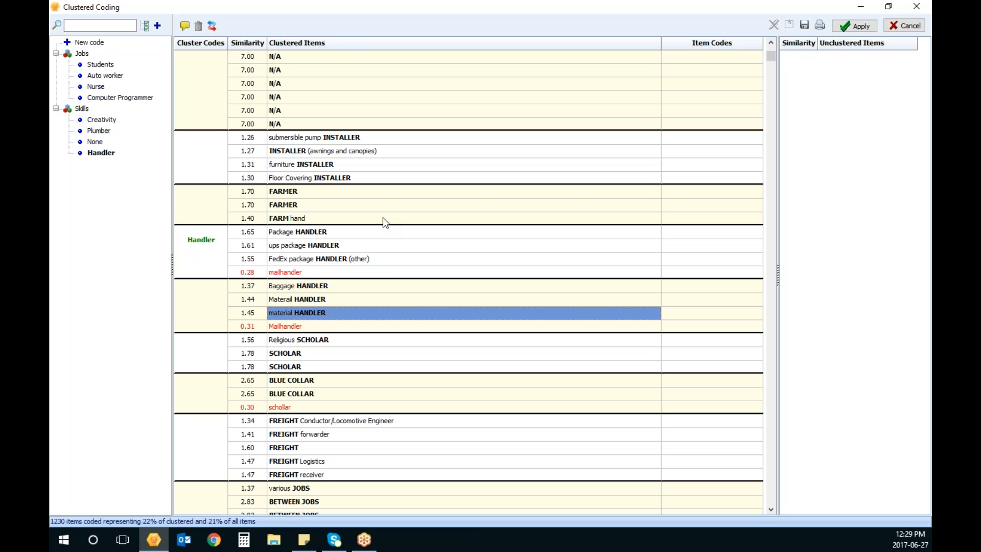
{"action": "left_click", "coordinate": [199, 299]}
{"action": "left_click_drag", "start_coordinate": [203, 320], "coordinate": [201, 271]}
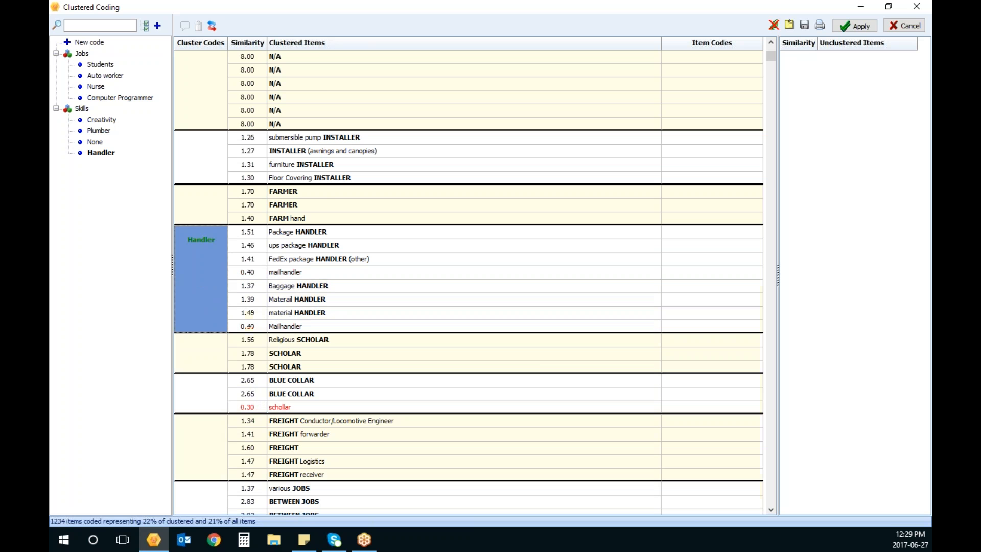
Assign the existing None code under Skills to the whole cluster of NONE responses.
{"action": "left_click", "coordinate": [772, 486]}
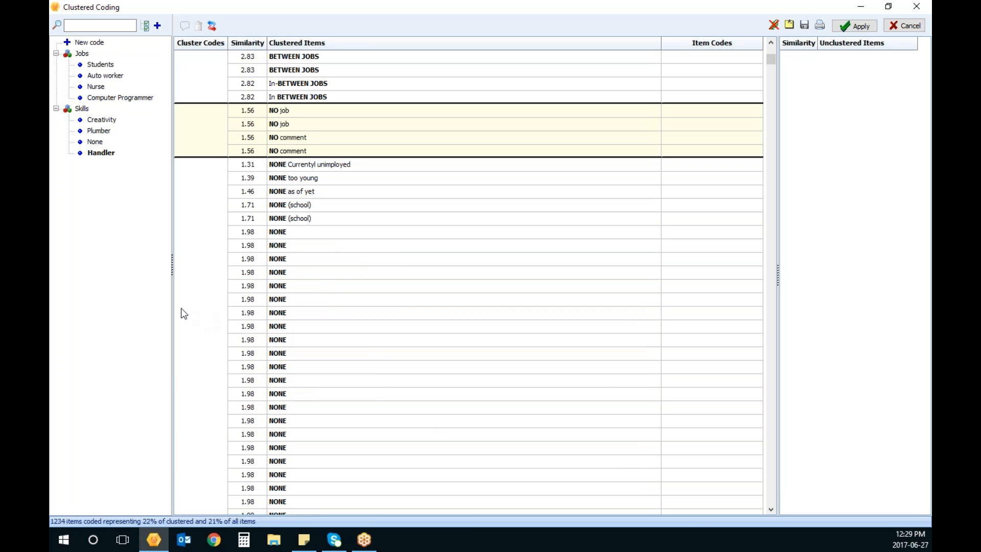
{"action": "left_click", "coordinate": [188, 250]}
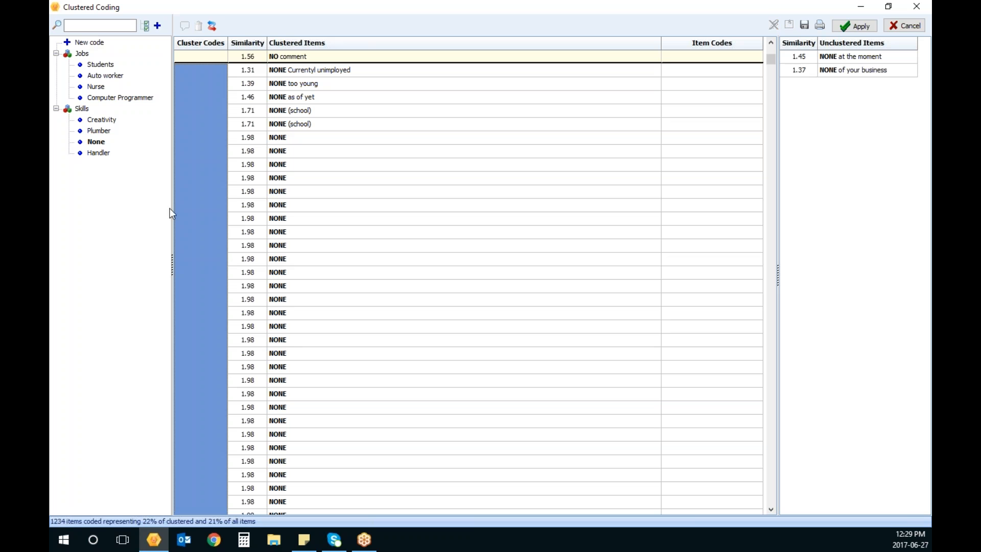
{"action": "left_click", "coordinate": [97, 142]}
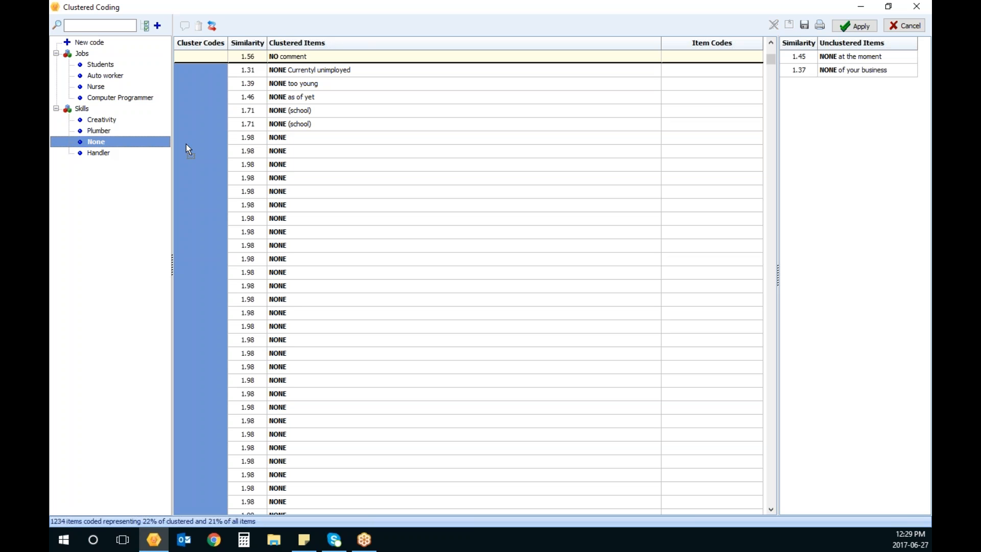
{"action": "left_click_drag", "start_coordinate": [194, 145], "coordinate": [196, 146]}
{"action": "left_click", "coordinate": [384, 72]}
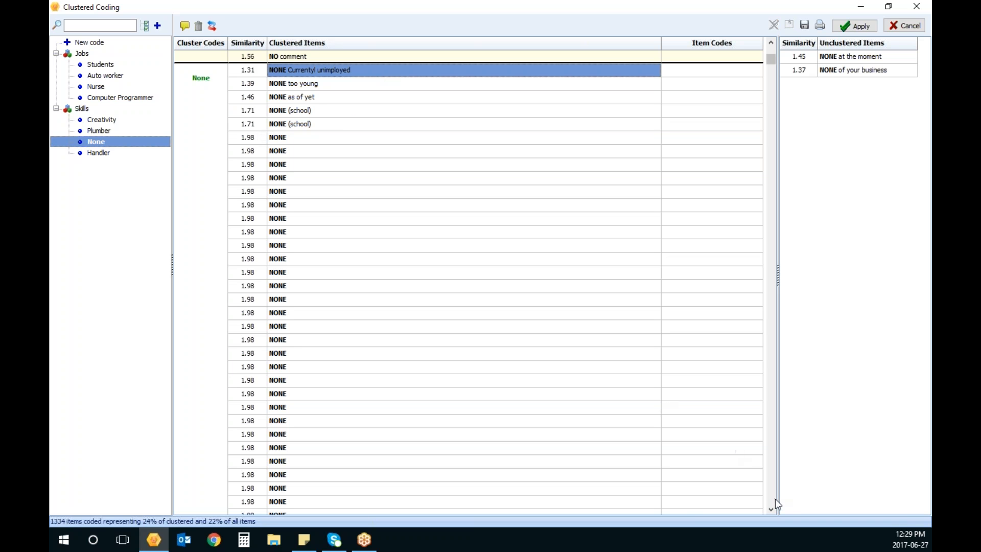
Create a green code named Disabled under Skills from the cluster of DISABLED responses.
{"action": "scroll", "coordinate": [772, 495], "scroll_direction": "down", "scroll_amount": 10}
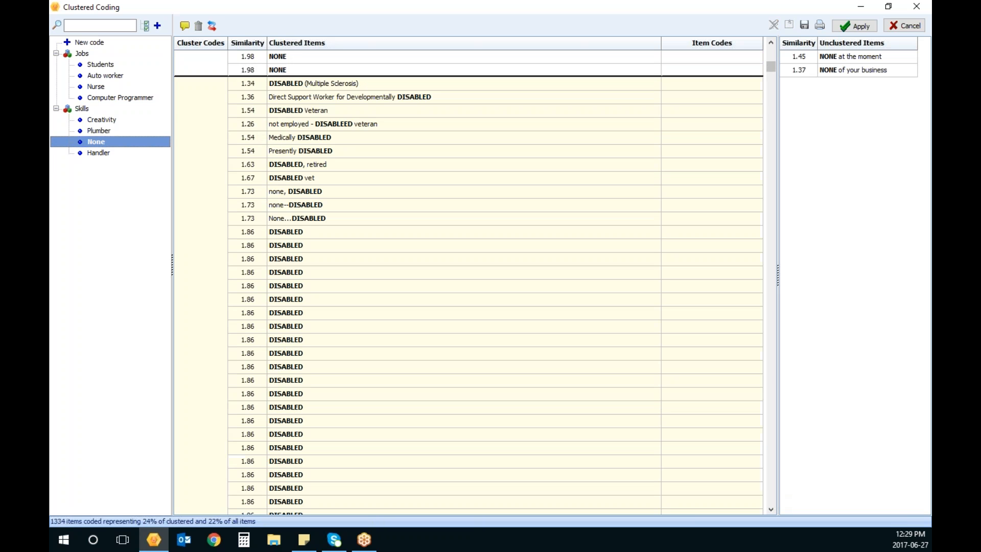
{"action": "left_click_drag", "start_coordinate": [210, 228], "coordinate": [89, 42]}
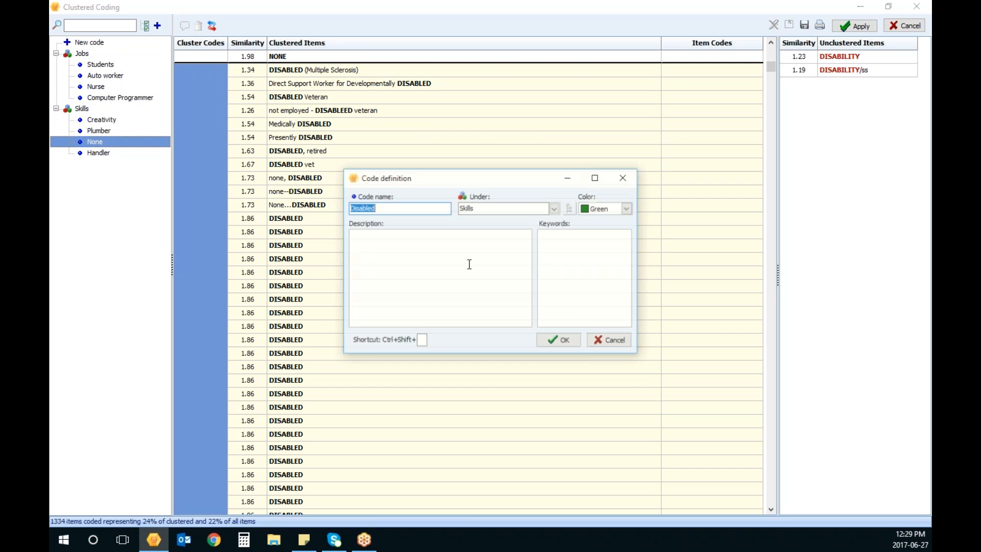
{"action": "left_click", "coordinate": [552, 341]}
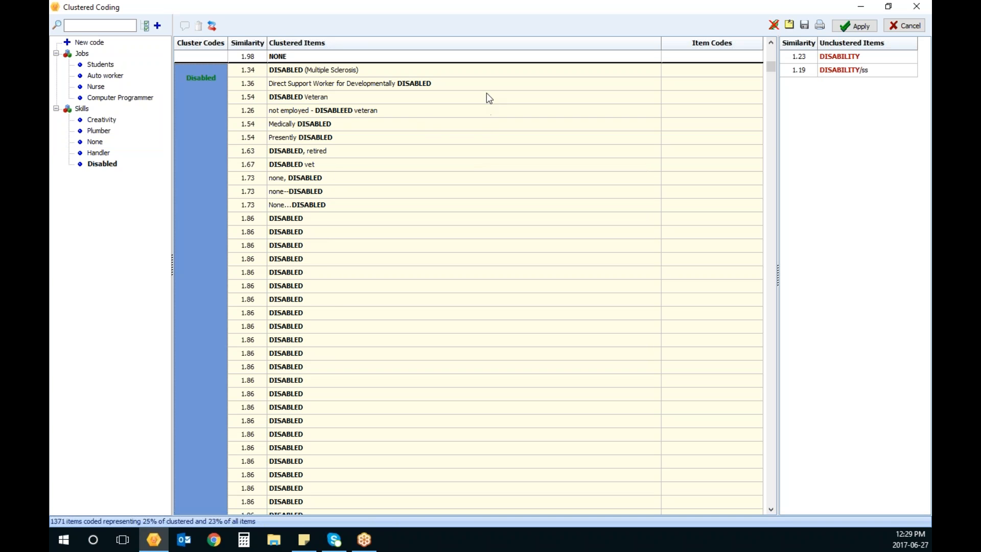
Assign the None code as an individual item code to the "not employed - DISABLEED veteran" response.
{"action": "left_click", "coordinate": [422, 115]}
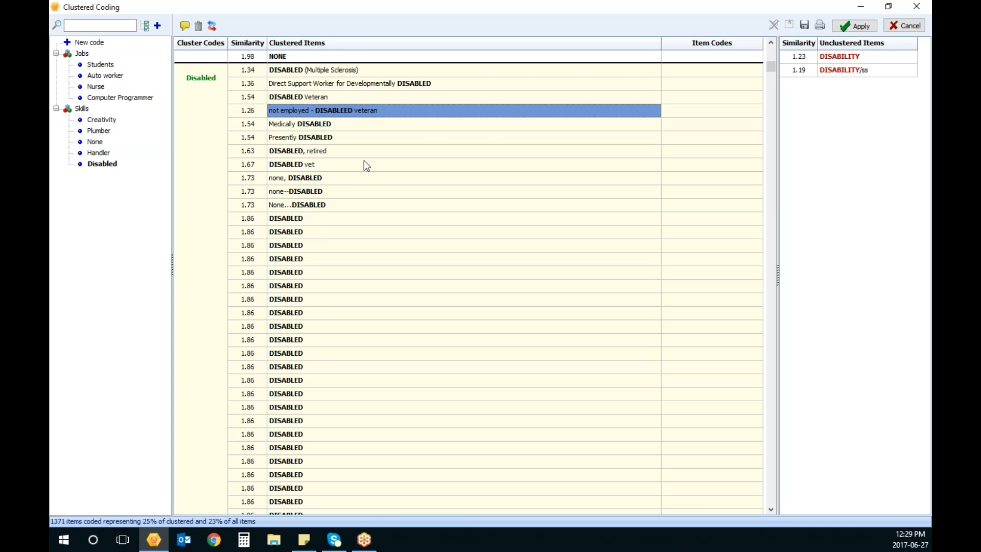
{"action": "left_click", "coordinate": [106, 142]}
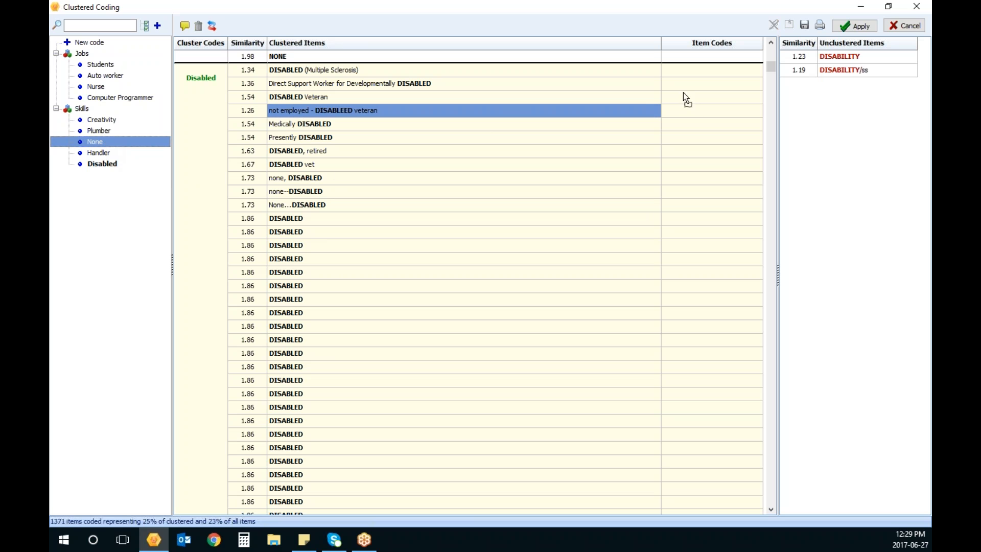
{"action": "left_click_drag", "start_coordinate": [107, 142], "coordinate": [694, 110]}
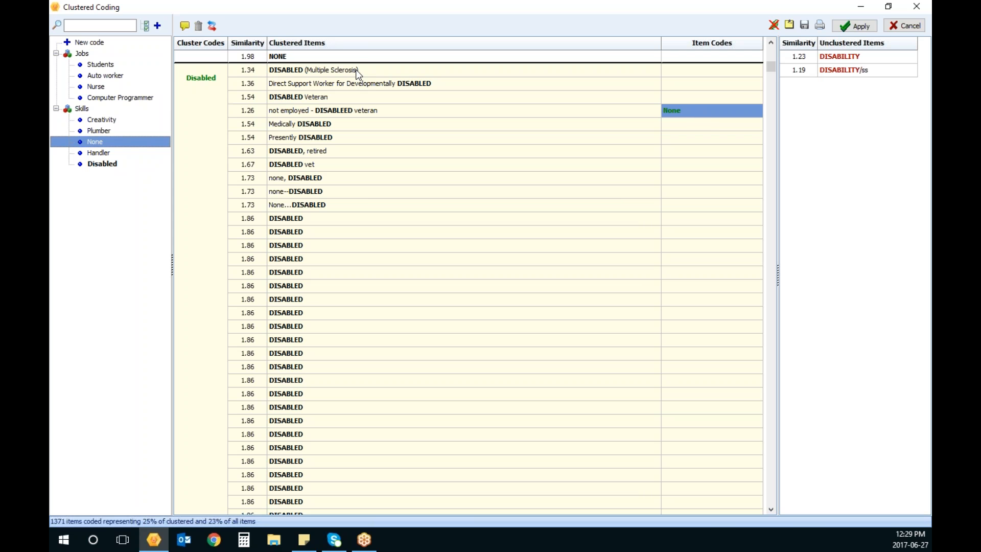
Add the two suggested unclustered items, DISABILITY and DISABILITY/ss, to the Disabled cluster.
{"action": "left_click", "coordinate": [769, 508]}
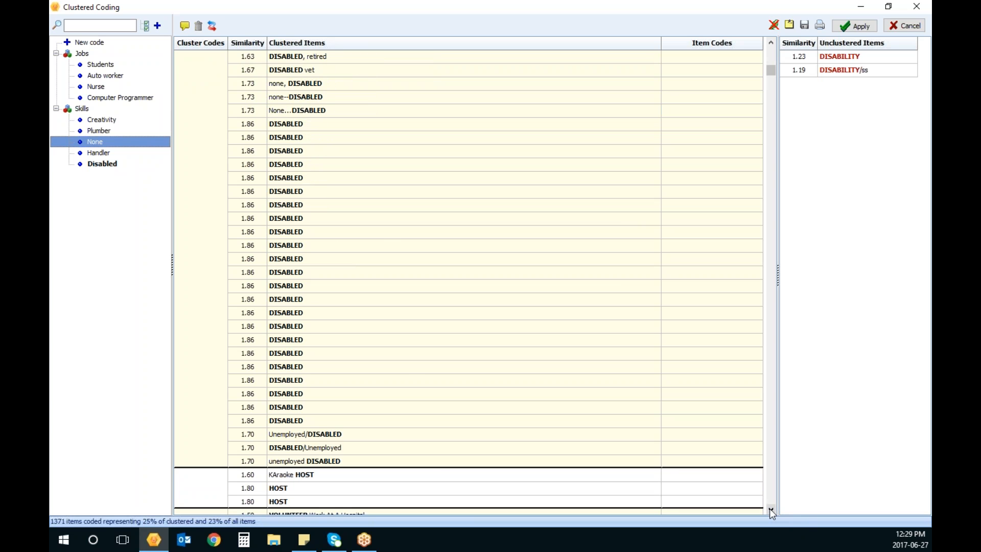
{"action": "left_click", "coordinate": [769, 45]}
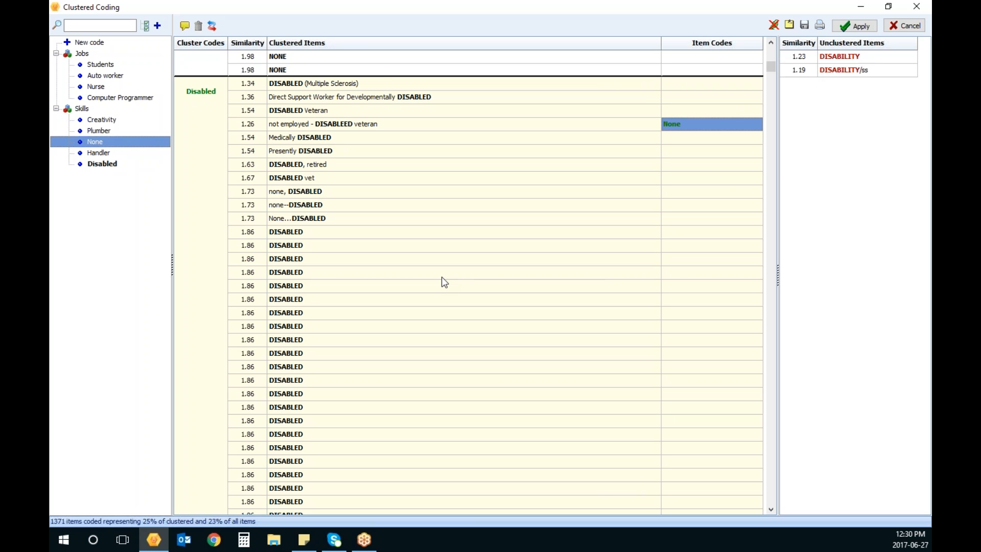
{"action": "left_click", "coordinate": [840, 58]}
{"action": "left_click", "coordinate": [836, 68], "text": "shift"}
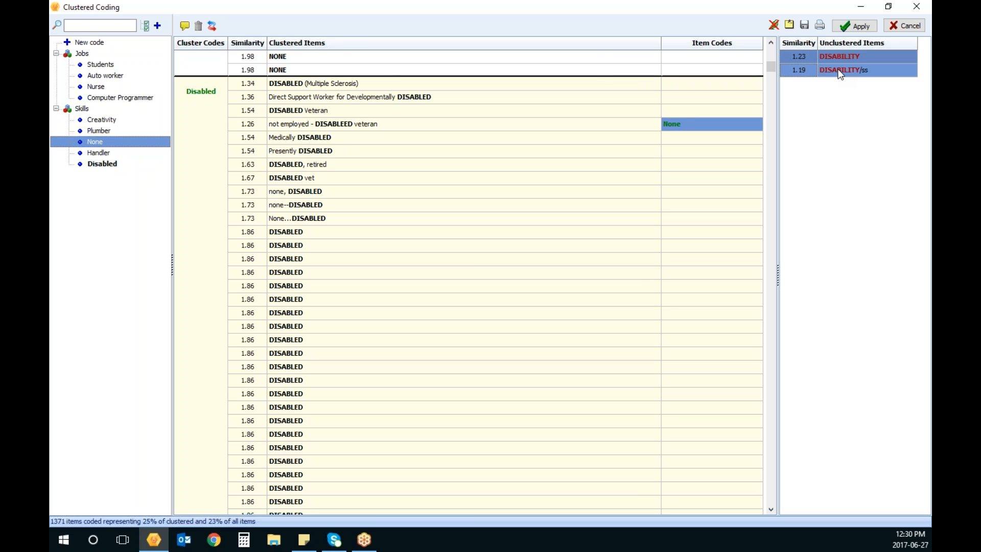
{"action": "left_click_drag", "start_coordinate": [841, 74], "coordinate": [579, 214]}
{"action": "left_click_drag", "start_coordinate": [889, 60], "coordinate": [531, 230]}
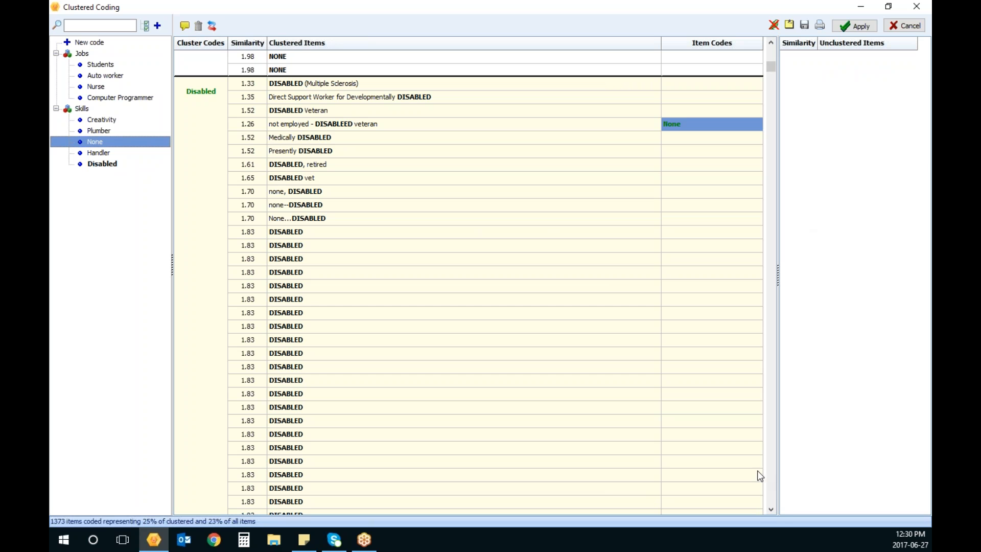
{"action": "left_click", "coordinate": [774, 498]}
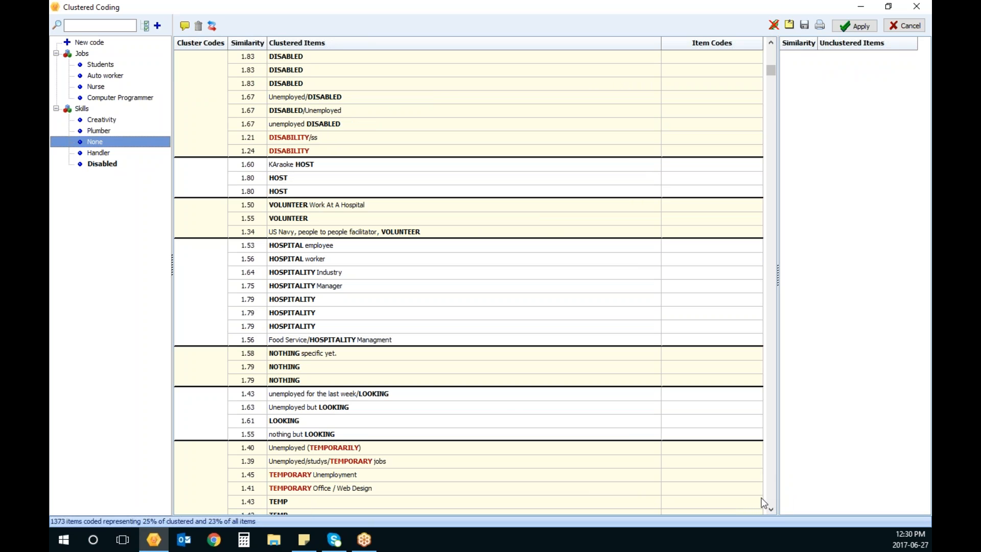
{"action": "left_click", "coordinate": [204, 303]}
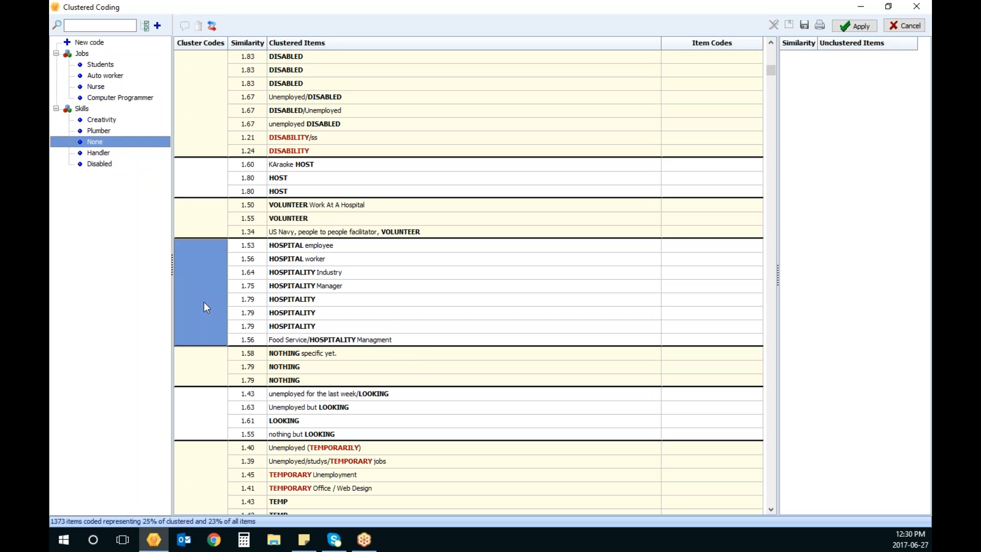
{"action": "left_click", "coordinate": [197, 463]}
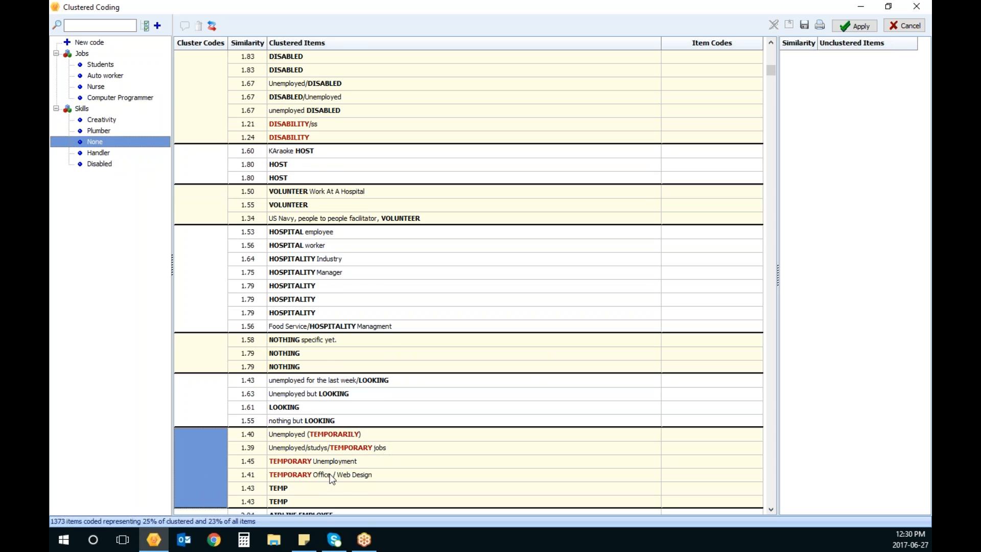
Remove the Not EMPLOYED, Un EMPLOYED and Un-EMPLOYED items from the self-employed cluster, returning them to the unclustered items.
{"action": "left_click", "coordinate": [771, 487]}
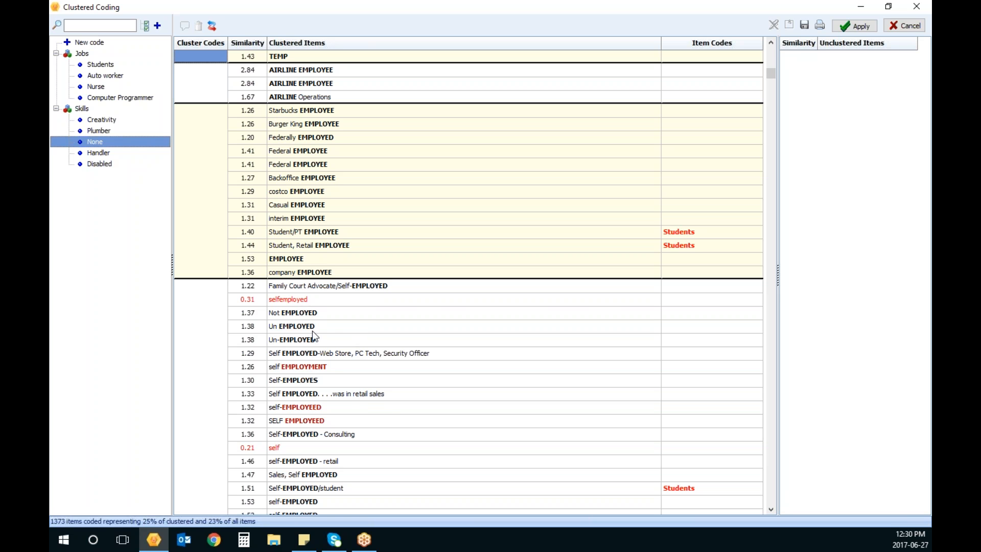
{"action": "left_click", "coordinate": [331, 330]}
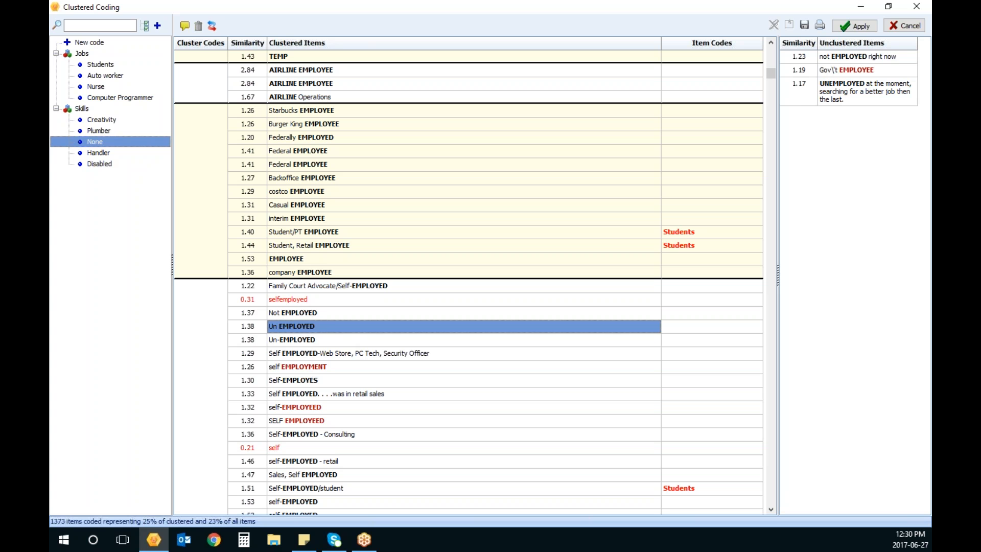
{"action": "left_click", "coordinate": [334, 314]}
{"action": "left_click_drag", "start_coordinate": [657, 319], "coordinate": [828, 321]}
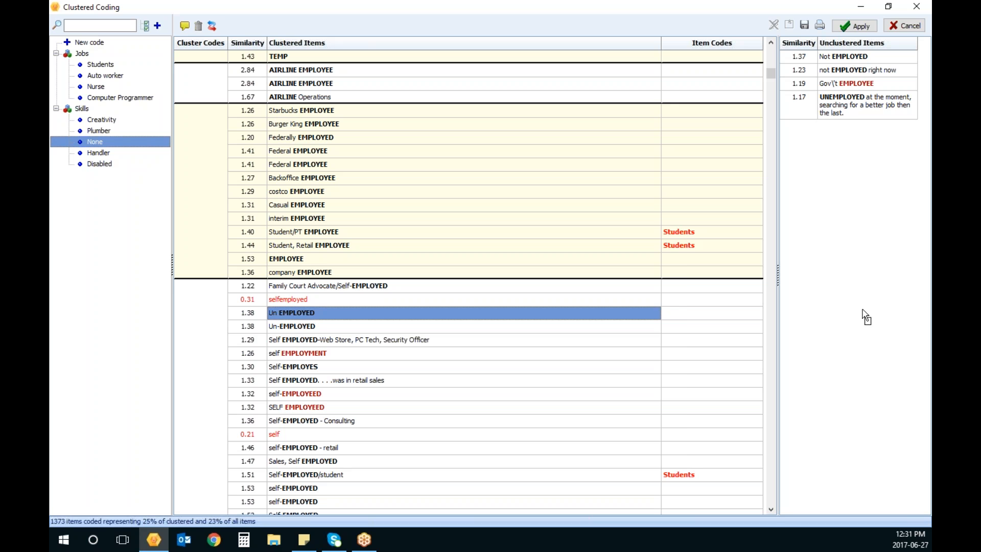
{"action": "left_click", "coordinate": [355, 301]}
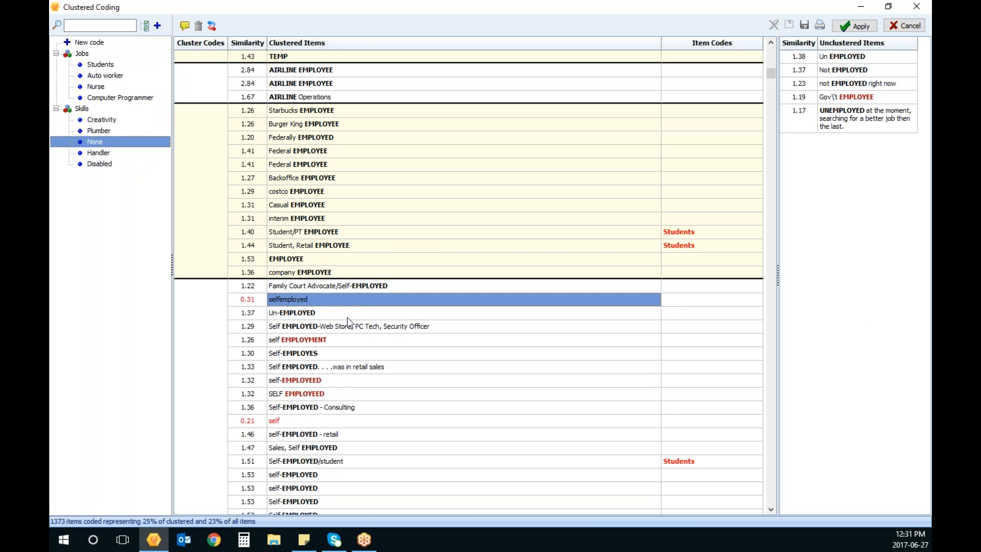
{"action": "left_click", "coordinate": [347, 317]}
{"action": "left_click_drag", "start_coordinate": [349, 321], "coordinate": [828, 313]}
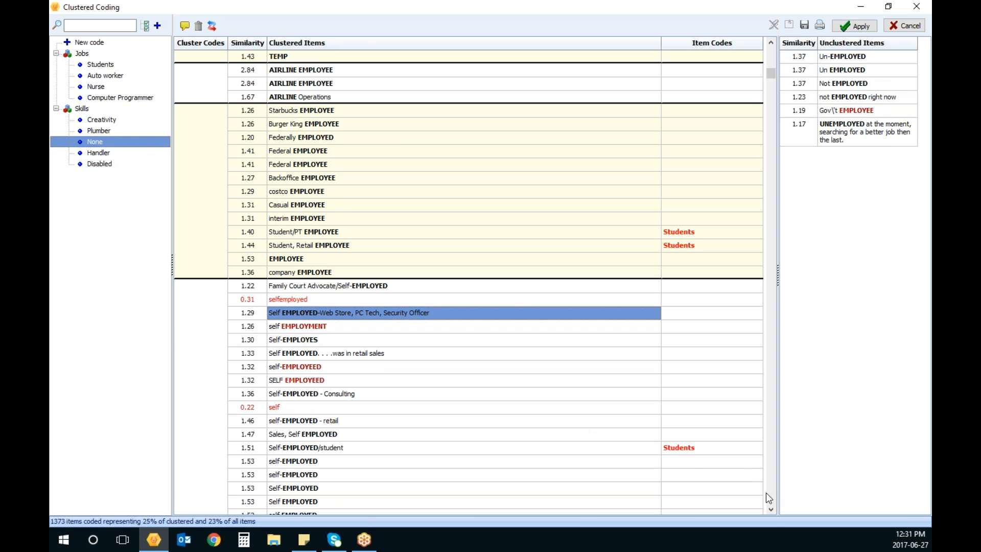
Create a green code named Self Employed under Jobs and apply it to the self-employed cluster.
{"action": "left_click", "coordinate": [198, 367]}
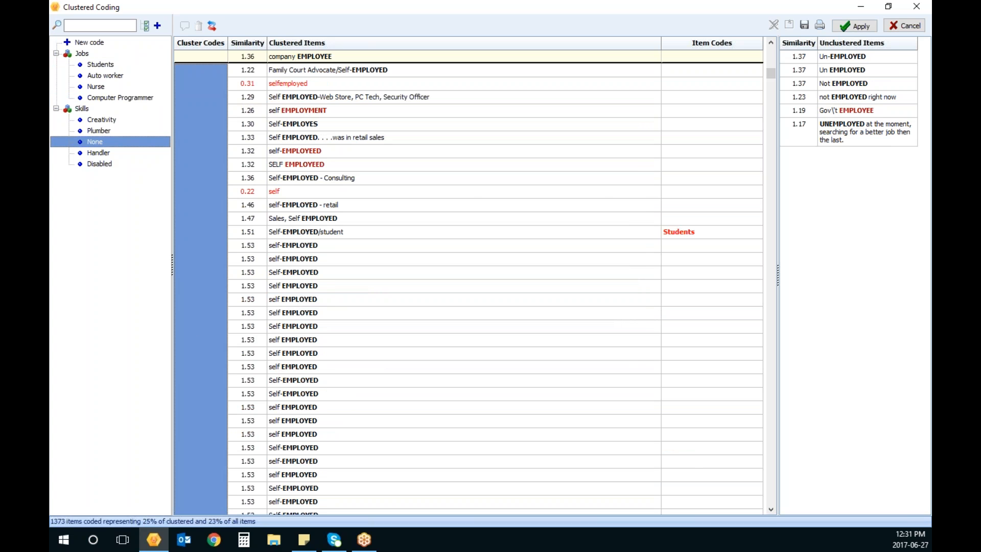
{"action": "left_click", "coordinate": [89, 42]}
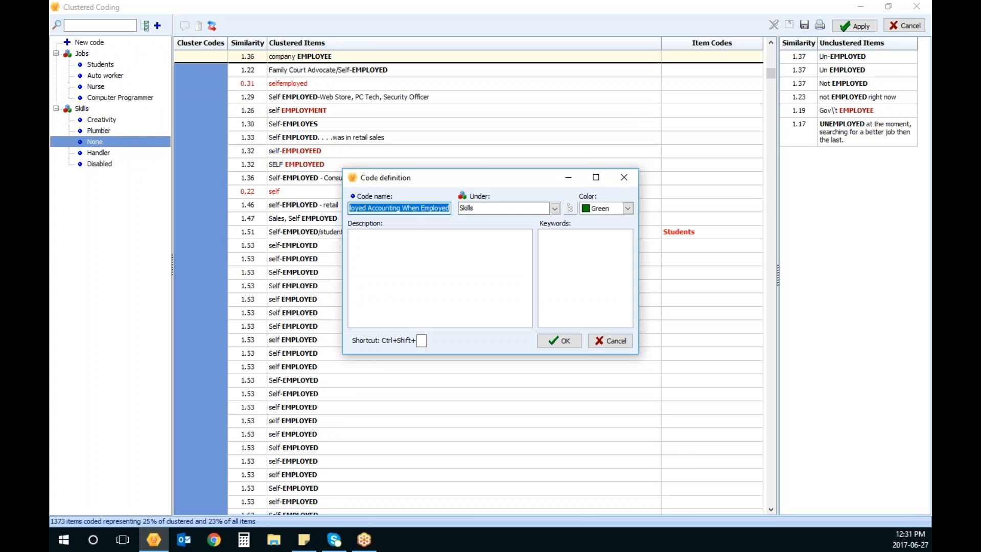
{"action": "left_click", "coordinate": [422, 206]}
{"action": "key", "text": "ctrl+a"}
{"action": "type", "text": "SelfEmployed"}
{"action": "left_click", "coordinate": [361, 208]}
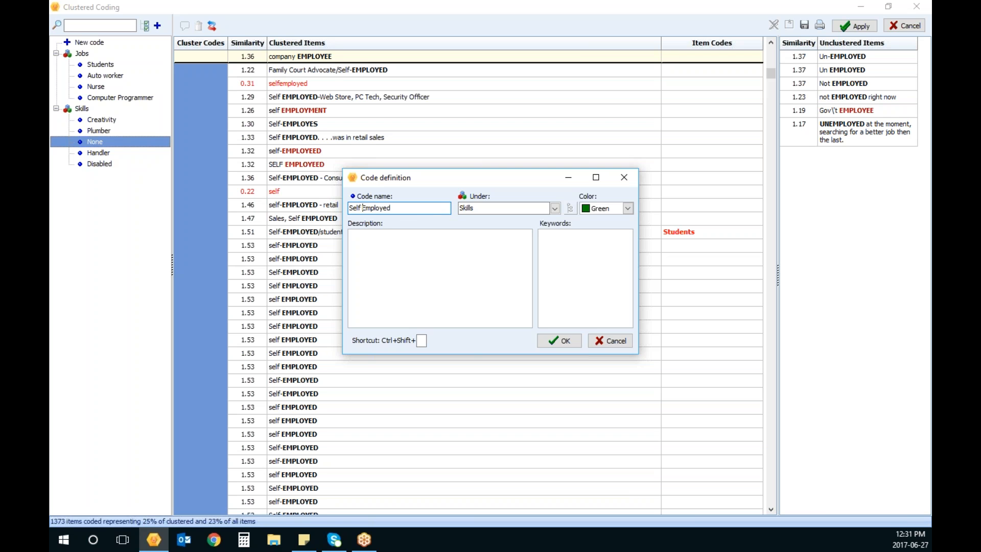
{"action": "left_click", "coordinate": [554, 208]}
{"action": "left_click", "coordinate": [496, 221]}
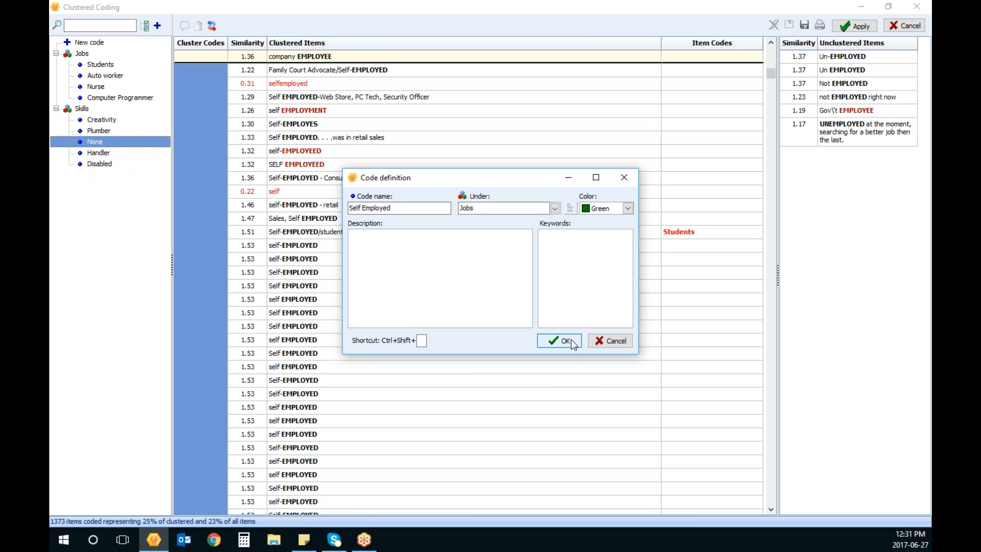
{"action": "left_click", "coordinate": [571, 342]}
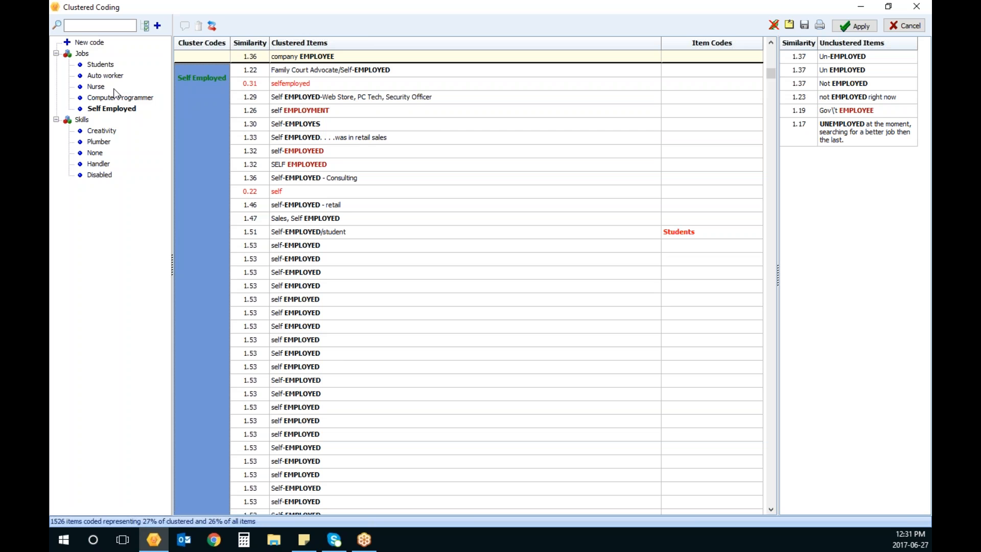
{"action": "left_click", "coordinate": [771, 496]}
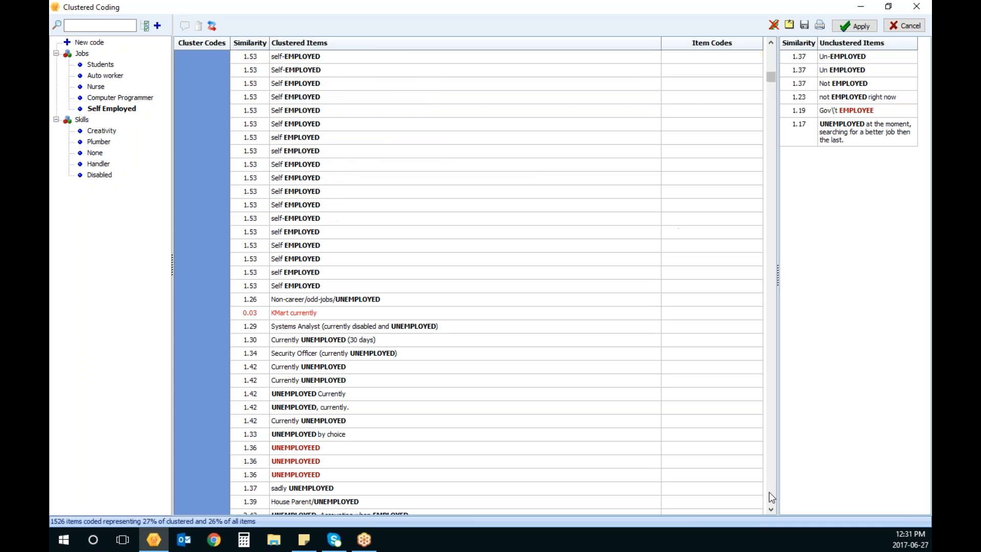
Examine the response clusters following the self-employed cluster, through the government, police, security and driver clusters.
{"action": "left_click", "coordinate": [771, 497]}
{"action": "left_click", "coordinate": [771, 496]}
{"action": "left_click", "coordinate": [771, 496]}
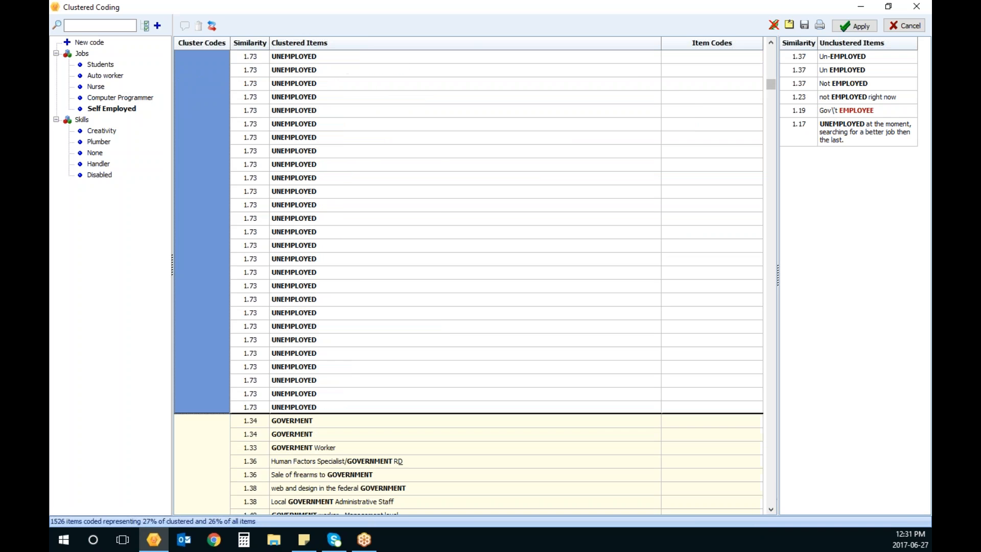
{"action": "left_click", "coordinate": [771, 497]}
{"action": "left_click", "coordinate": [772, 496]}
{"action": "left_click", "coordinate": [771, 496]}
{"action": "left_click", "coordinate": [771, 497]}
{"action": "left_click", "coordinate": [771, 497]}
{"action": "left_click", "coordinate": [772, 497]}
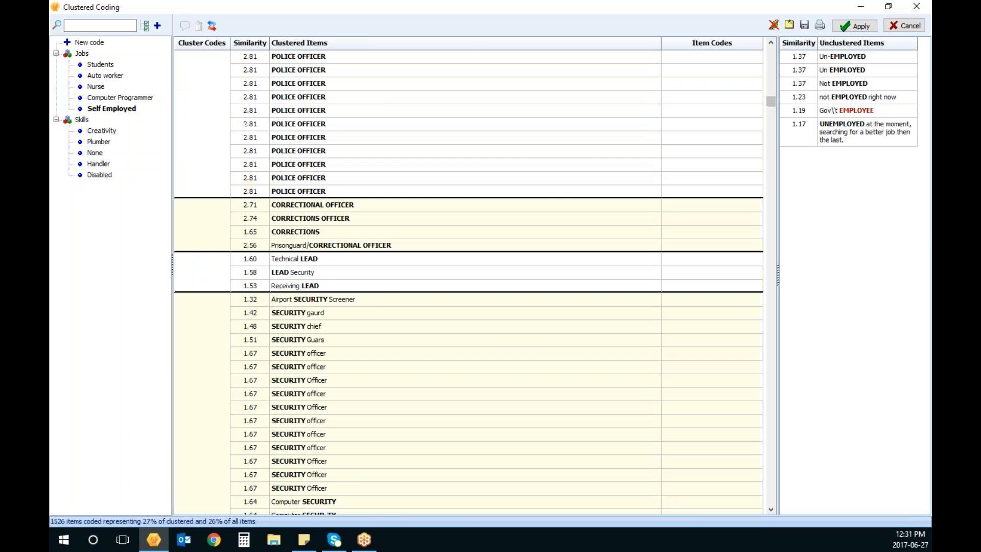
{"action": "left_click", "coordinate": [771, 496]}
{"action": "left_click", "coordinate": [771, 496]}
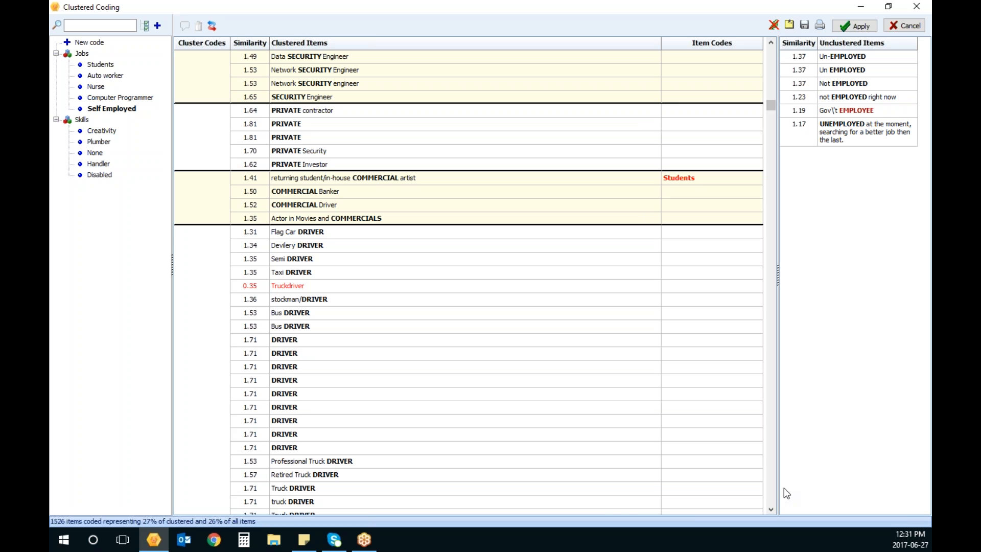
Apply the assigned codes to the clustered job responses and confirm.
{"action": "left_click", "coordinate": [854, 26]}
{"action": "left_click", "coordinate": [471, 284]}
Inspect the housewife cluster together with its suggested unclustered items.
{"action": "left_click", "coordinate": [771, 495]}
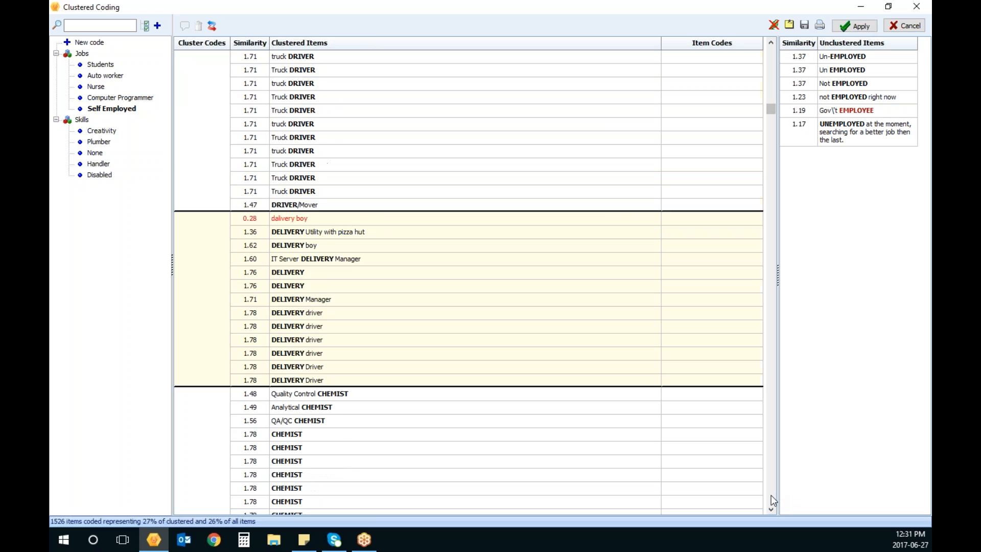
{"action": "left_click", "coordinate": [771, 495]}
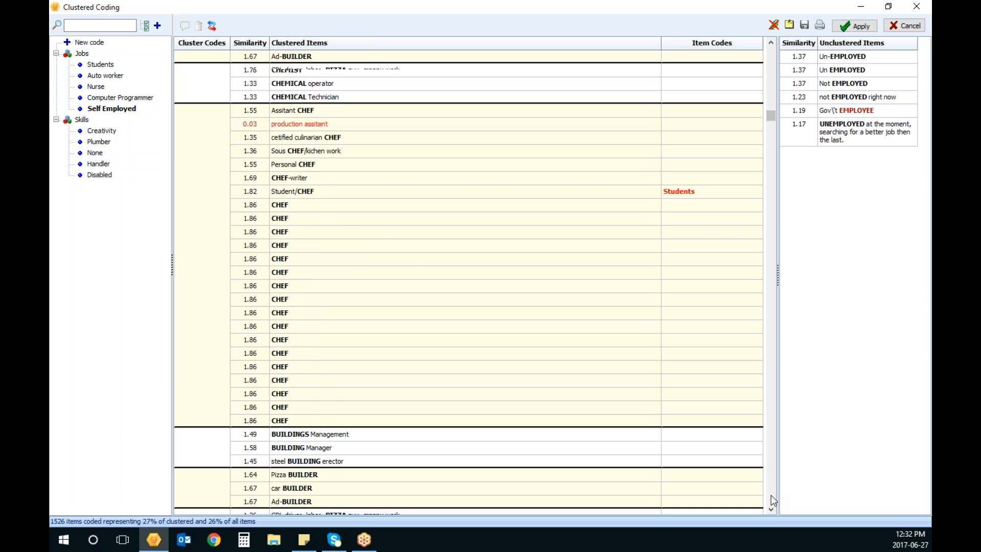
{"action": "left_click", "coordinate": [770, 495]}
{"action": "left_click", "coordinate": [771, 495]}
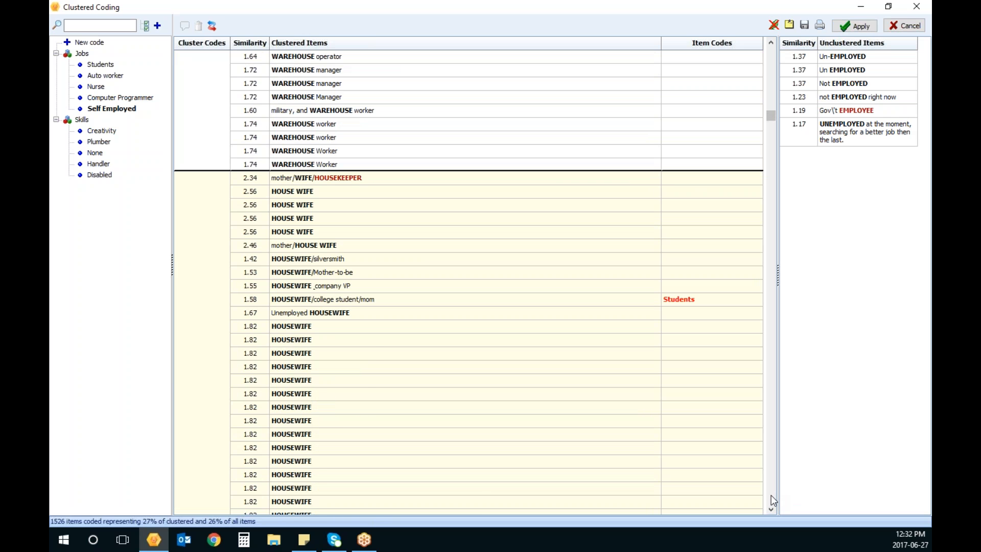
{"action": "left_click", "coordinate": [210, 331]}
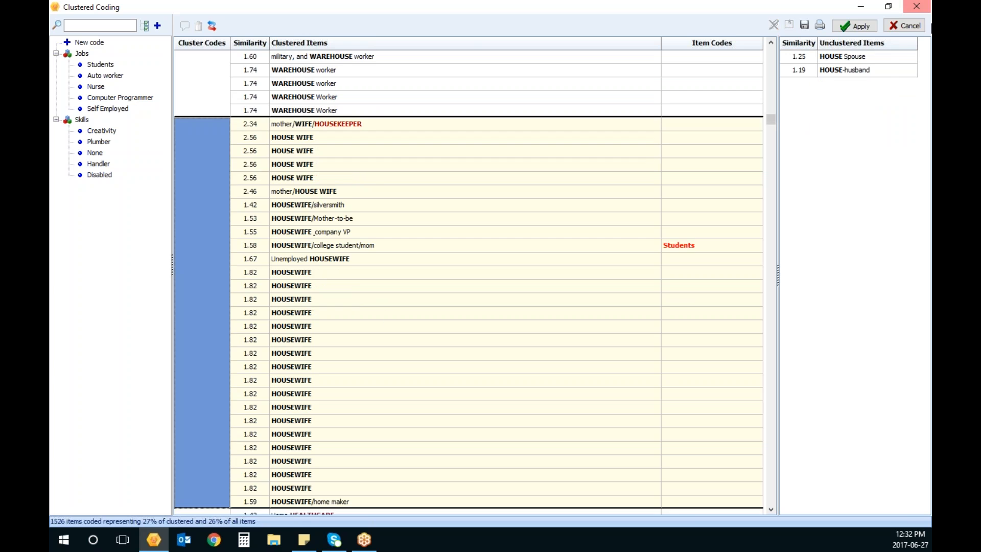
Close the job clustering results and cluster retrieval, and view the SKILLS responses of several cases up to Case #10.
{"action": "left_click", "coordinate": [917, 7]}
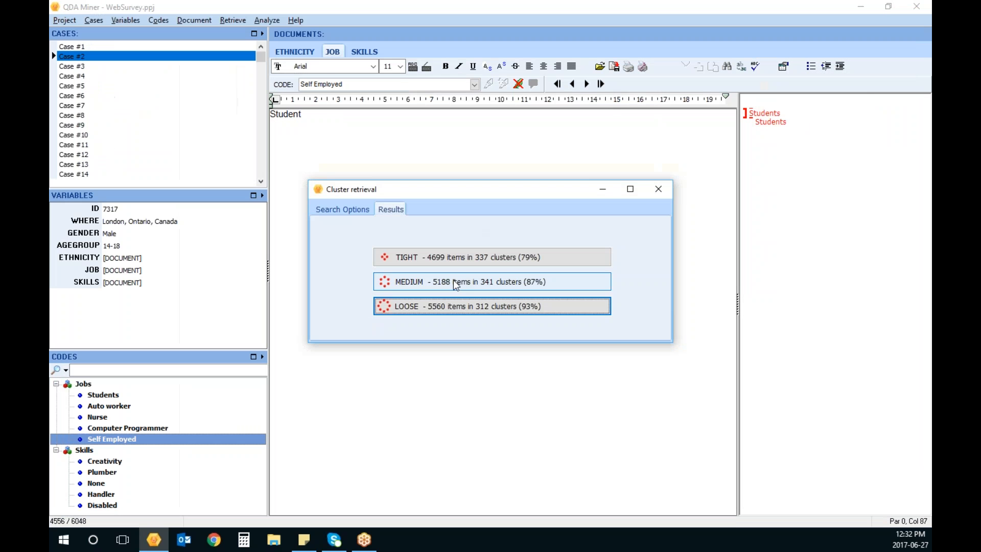
{"action": "left_click", "coordinate": [658, 189]}
{"action": "left_click", "coordinate": [374, 52]}
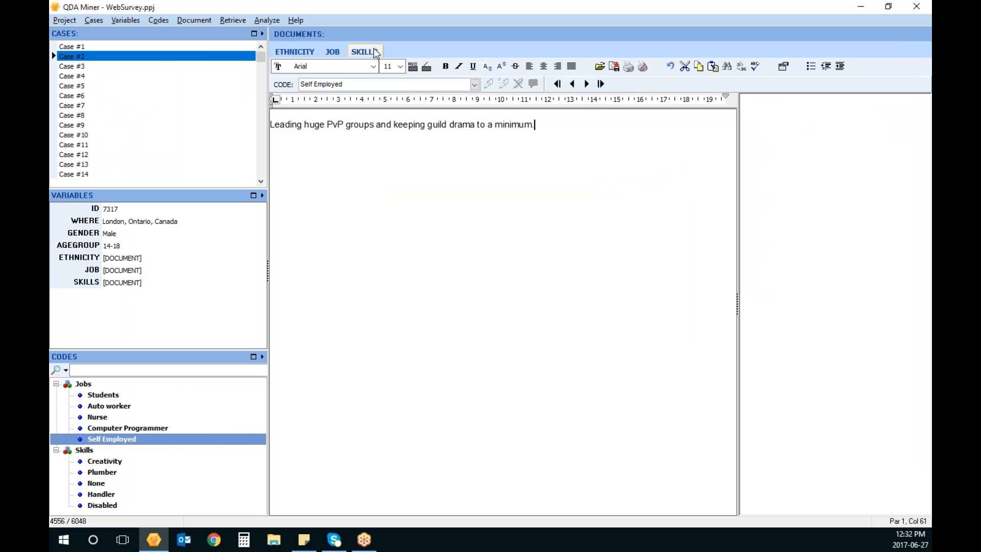
{"action": "left_click", "coordinate": [96, 67]}
{"action": "left_click", "coordinate": [93, 84]}
{"action": "left_click", "coordinate": [93, 103]}
{"action": "left_click", "coordinate": [93, 116]}
{"action": "left_click", "coordinate": [93, 134]}
Run a cluster extraction on the SKILLS responses using English and sentences as the search unit, and open the medium clusters.
{"action": "left_click", "coordinate": [267, 19]}
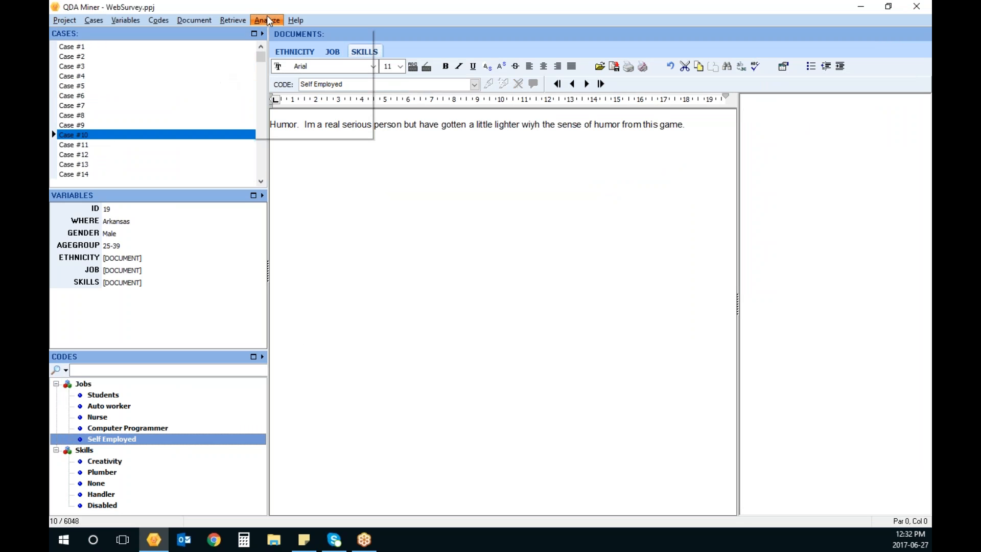
{"action": "mouse_move", "coordinate": [236, 16]}
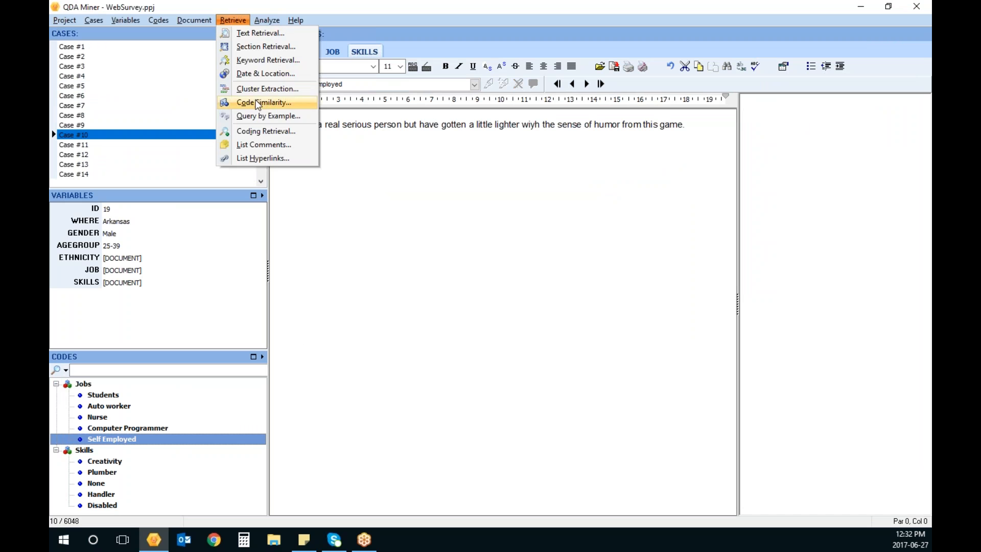
{"action": "left_click", "coordinate": [262, 90]}
{"action": "left_click", "coordinate": [382, 290]}
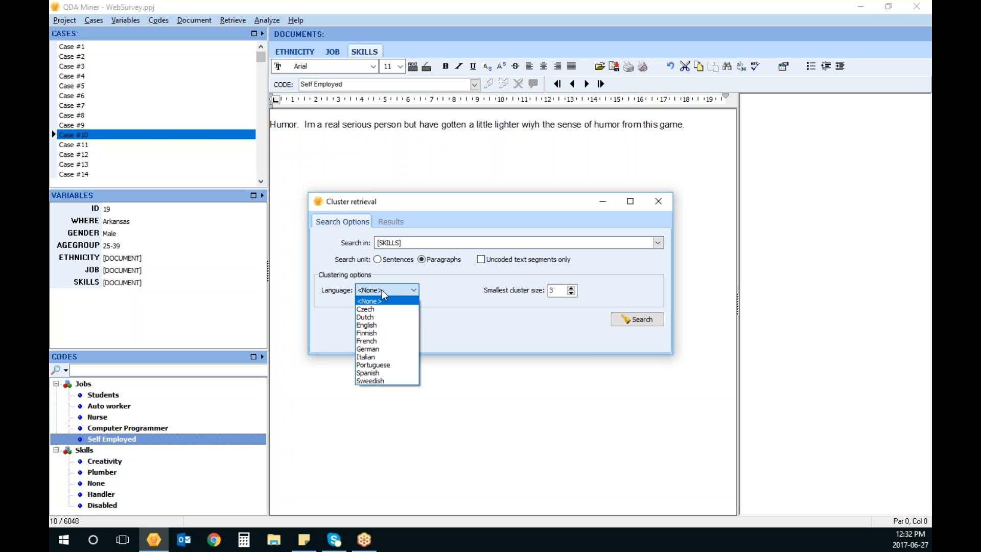
{"action": "left_click", "coordinate": [414, 327]}
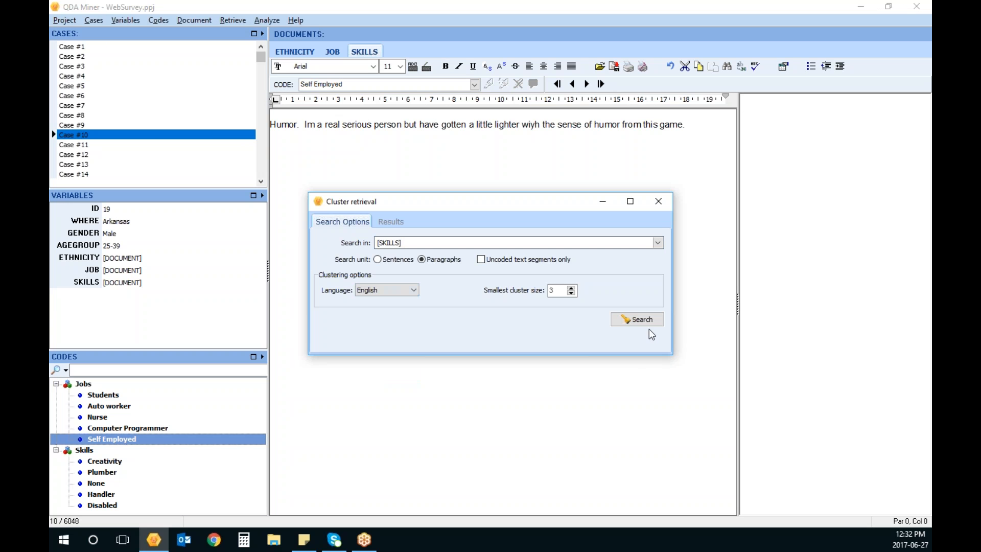
{"action": "left_click", "coordinate": [378, 259]}
{"action": "left_click", "coordinate": [645, 320]}
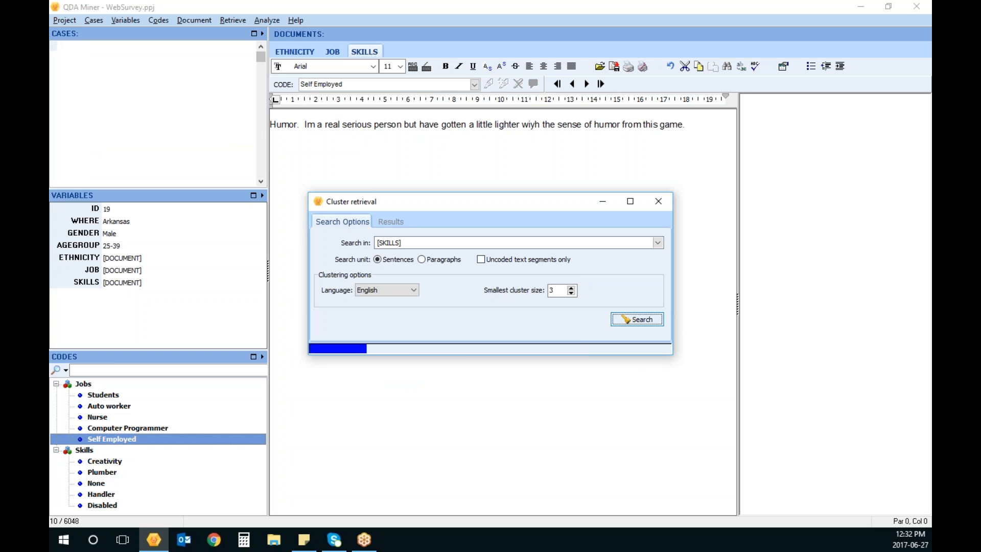
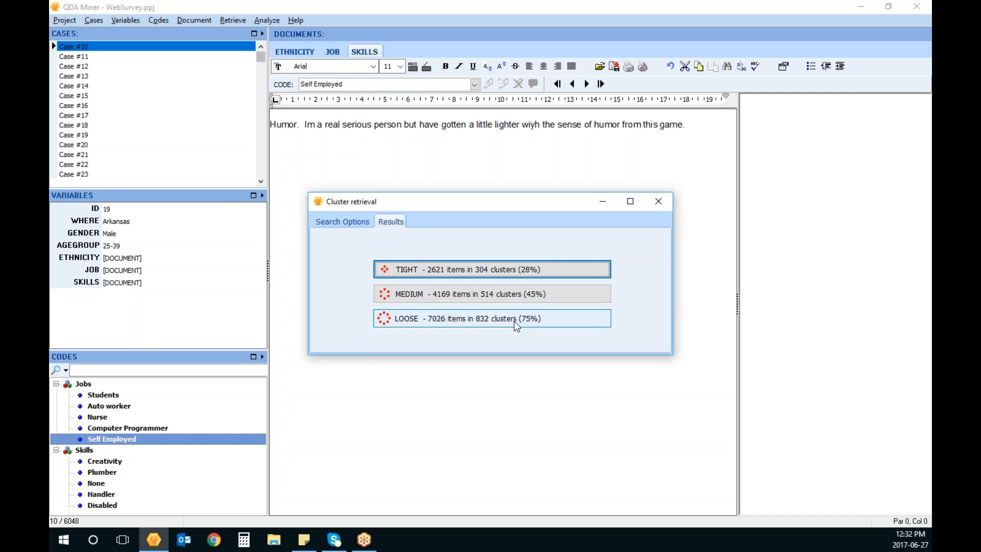
{"action": "left_click", "coordinate": [516, 295]}
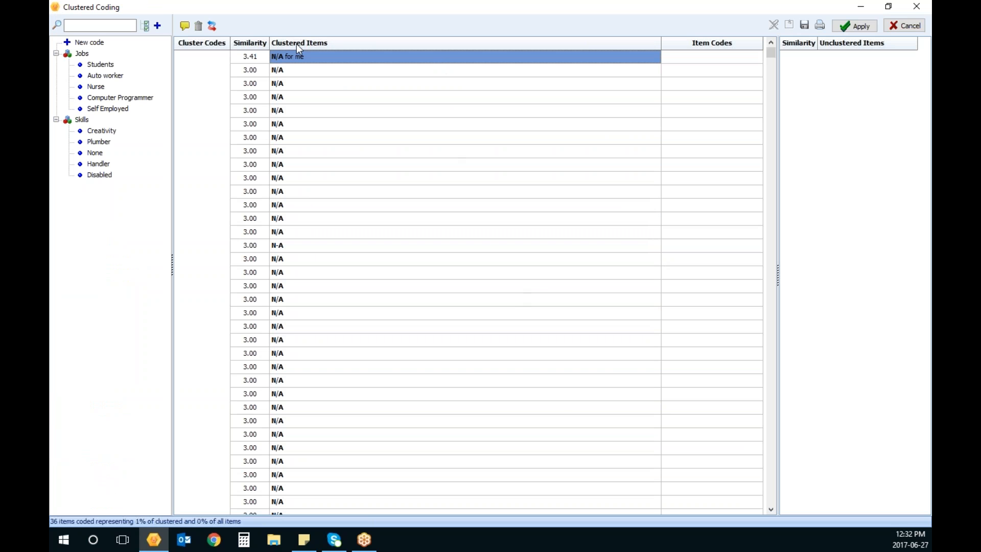
Assign the existing None code to the KIDDING cluster of skill responses.
{"action": "left_click", "coordinate": [773, 483]}
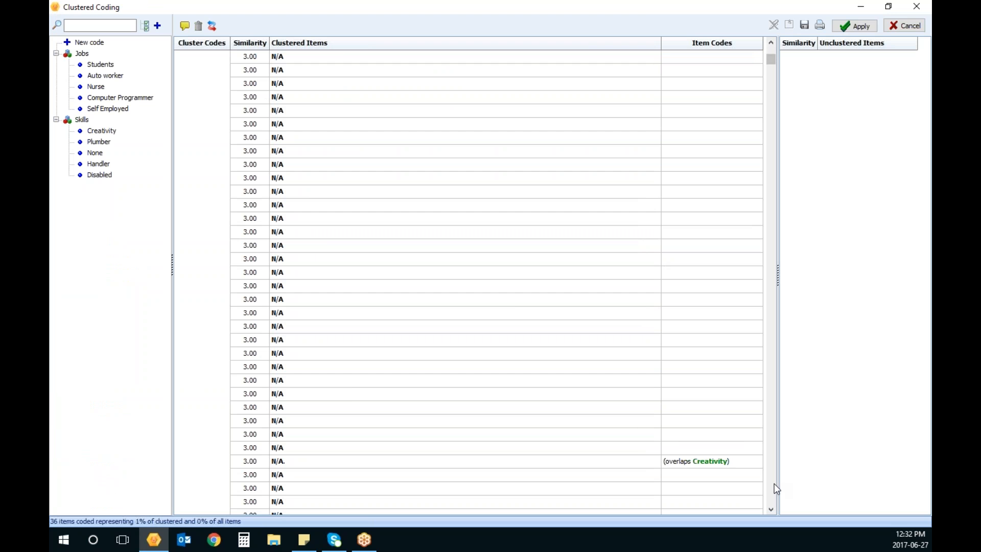
{"action": "left_click", "coordinate": [774, 483]}
{"action": "left_click", "coordinate": [774, 483]}
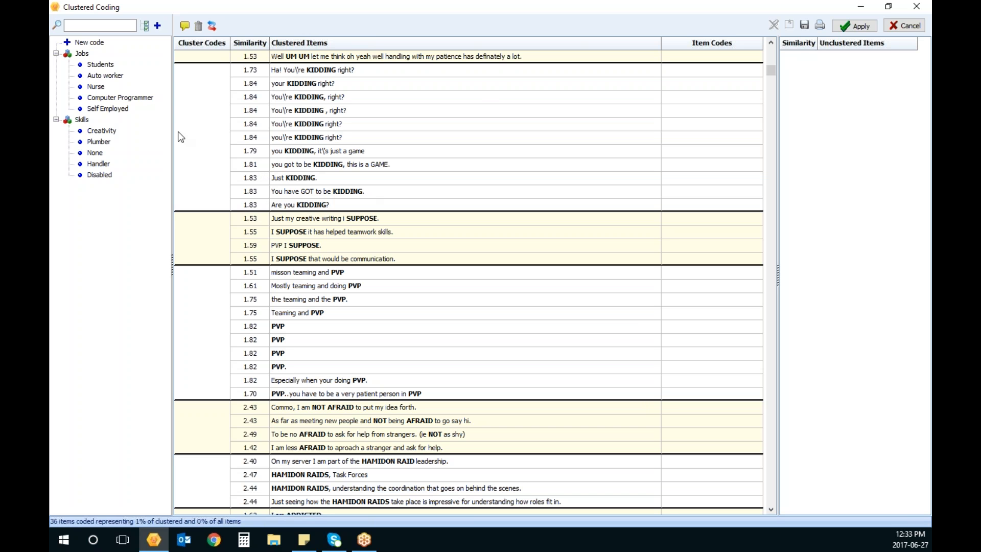
{"action": "left_click", "coordinate": [225, 185]}
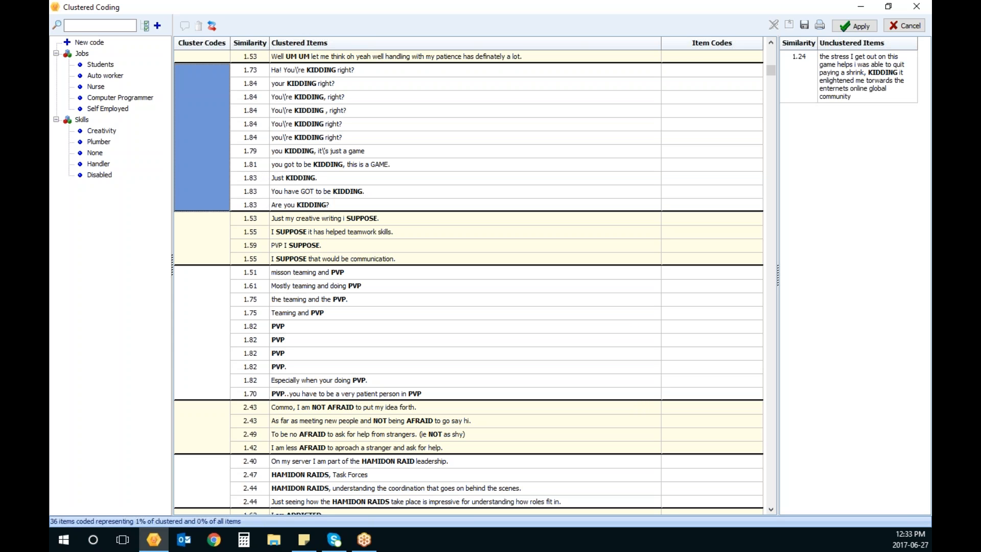
{"action": "left_click", "coordinate": [97, 153]}
{"action": "left_click_drag", "start_coordinate": [199, 141], "coordinate": [200, 143]}
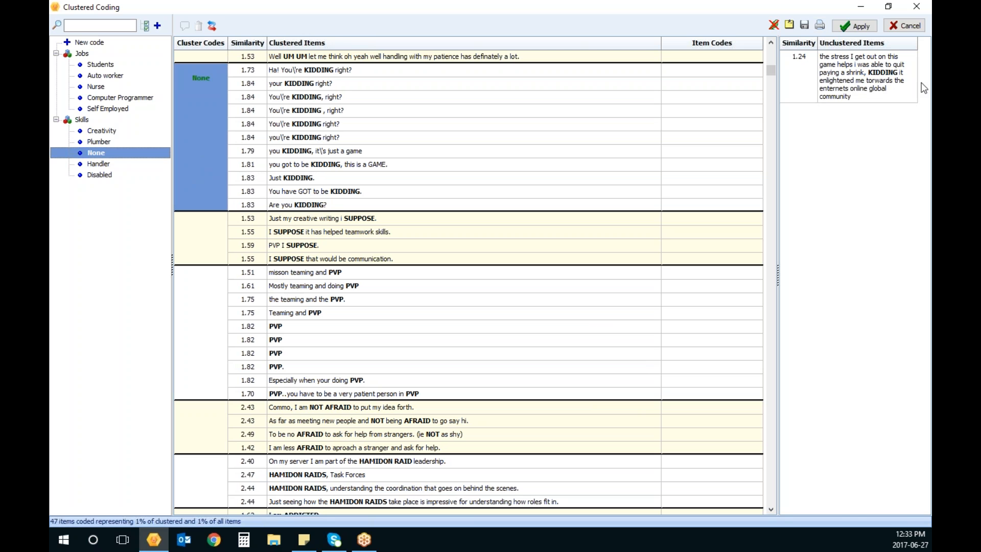
Inspect the PVP and EMPATHY DEFENDER clusters together with their suggested unclustered items.
{"action": "left_click", "coordinate": [210, 335]}
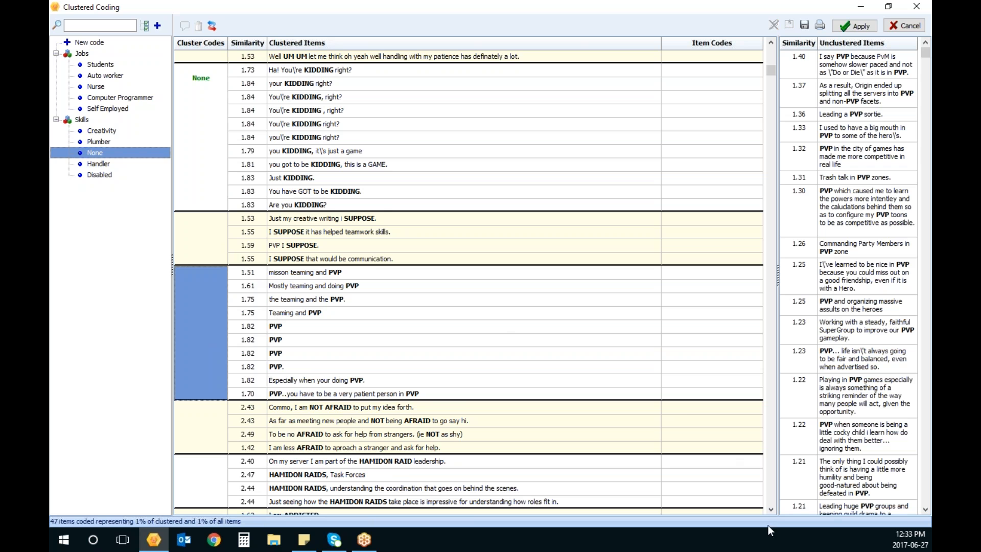
{"action": "scroll", "coordinate": [770, 510], "scroll_direction": "down", "scroll_amount": 5}
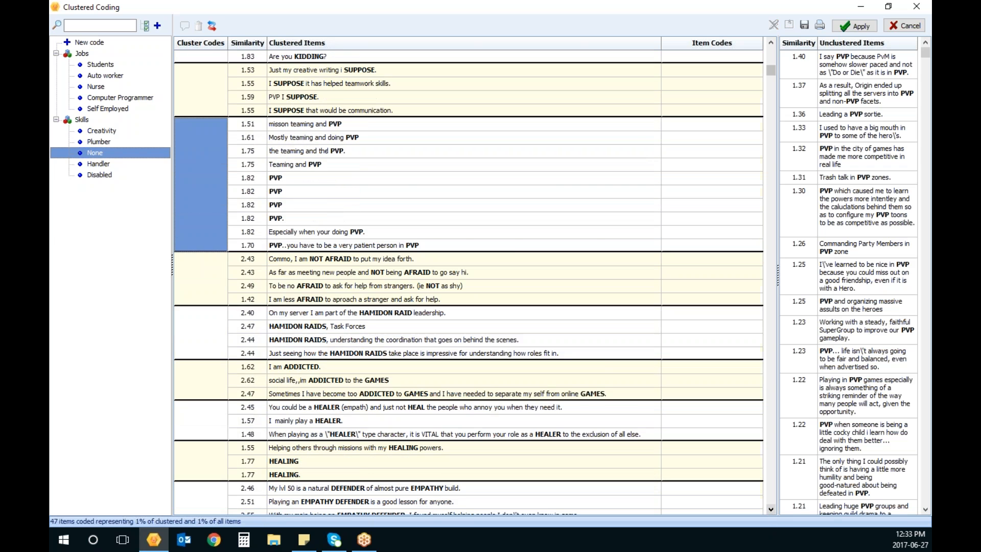
{"action": "scroll", "coordinate": [770, 509], "scroll_direction": "down", "scroll_amount": 2}
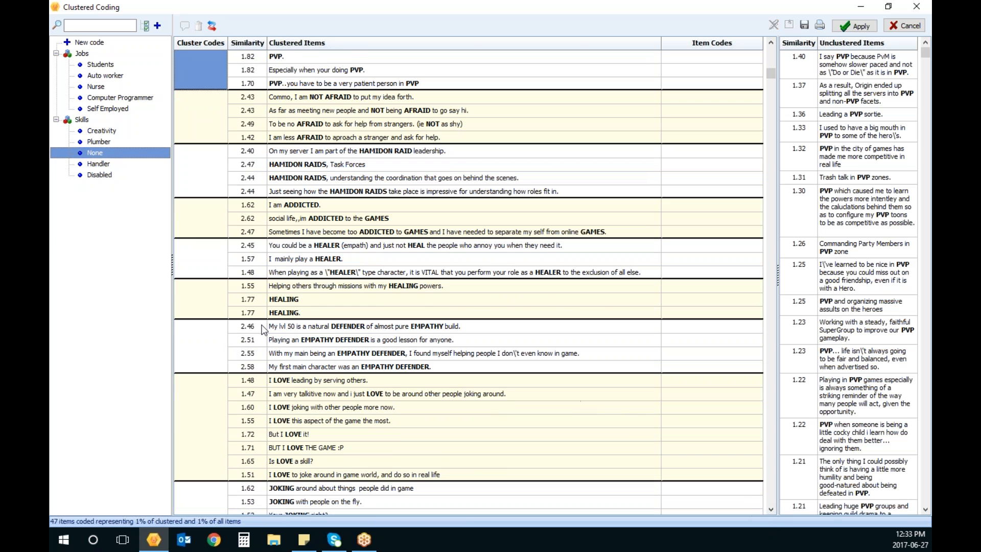
{"action": "left_click", "coordinate": [223, 348]}
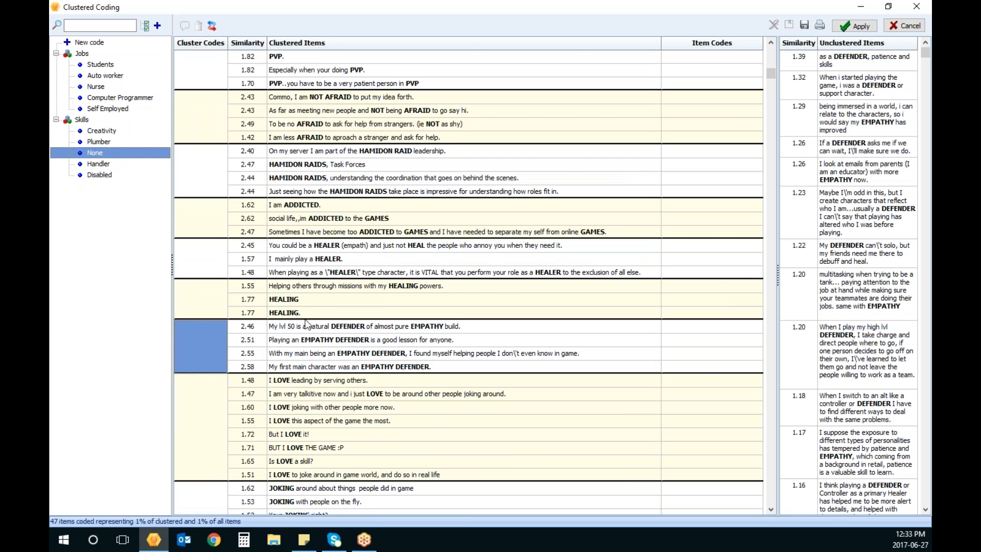
{"action": "left_click", "coordinate": [771, 509]}
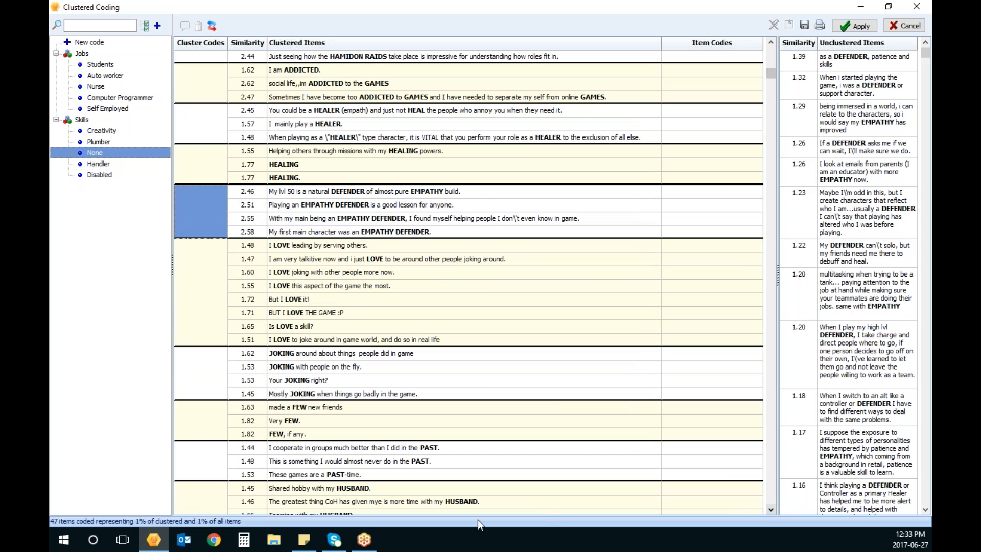
Merge the CREATIVITY cluster into the CREATIVE cluster above it and assign the Creativity code to the merged cluster.
{"action": "scroll", "coordinate": [771, 486], "scroll_direction": "down", "scroll_amount": 15}
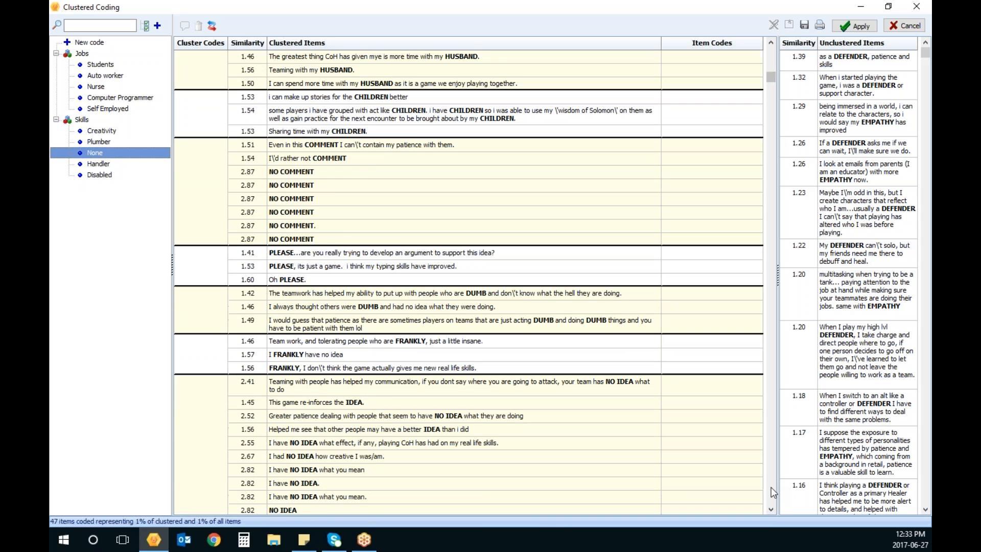
{"action": "scroll", "coordinate": [770, 486], "scroll_direction": "down", "scroll_amount": 6}
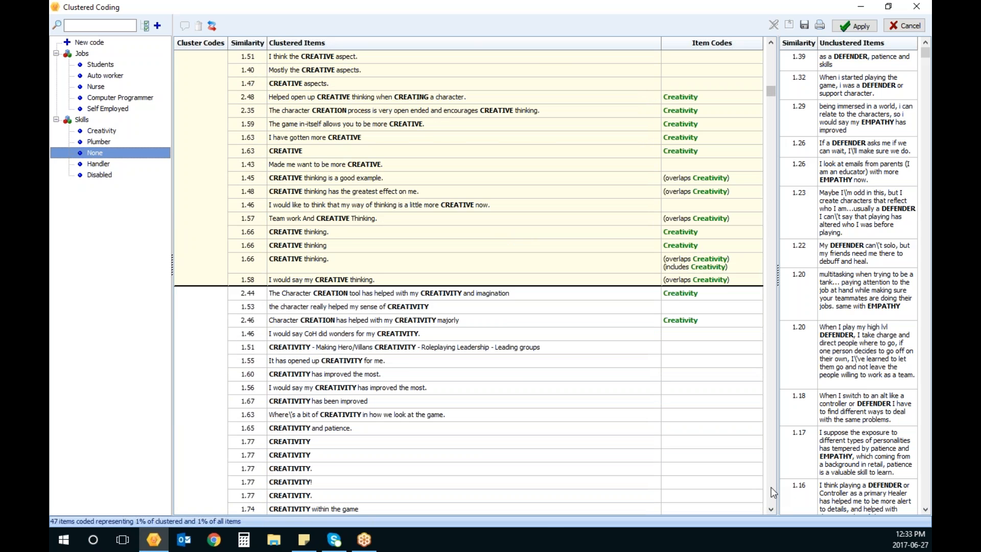
{"action": "left_click", "coordinate": [214, 170]}
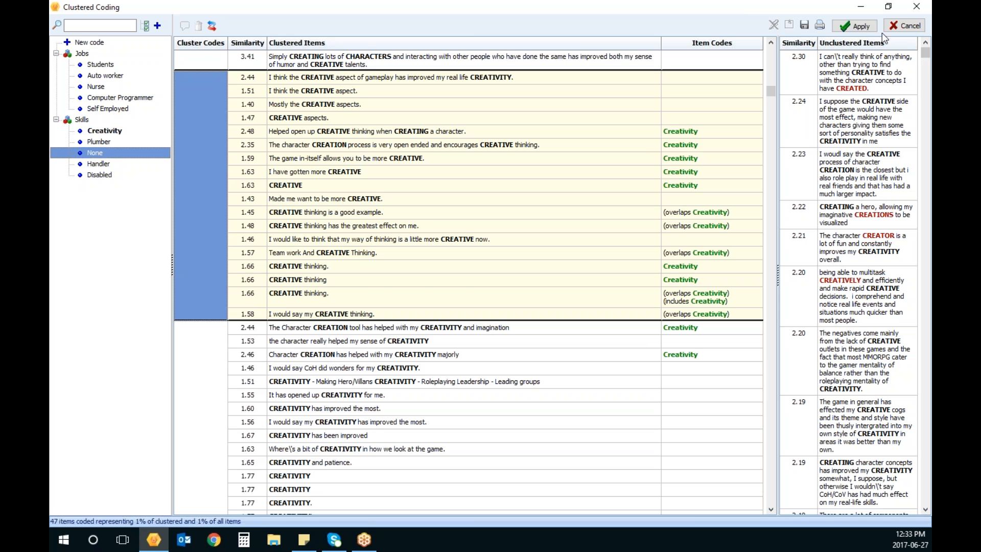
{"action": "left_click", "coordinate": [188, 400]}
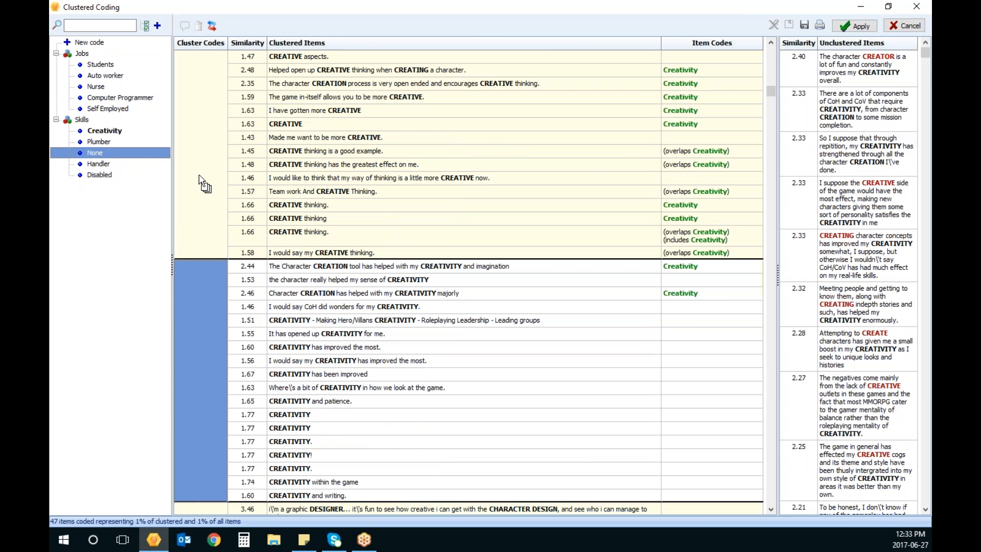
{"action": "left_click", "coordinate": [115, 131]}
{"action": "left_click", "coordinate": [191, 136]}
Apply the assigned codes to the skill responses, confirm, and close the clustered coding and cluster retrieval.
{"action": "left_click", "coordinate": [854, 26]}
{"action": "left_click", "coordinate": [482, 280]}
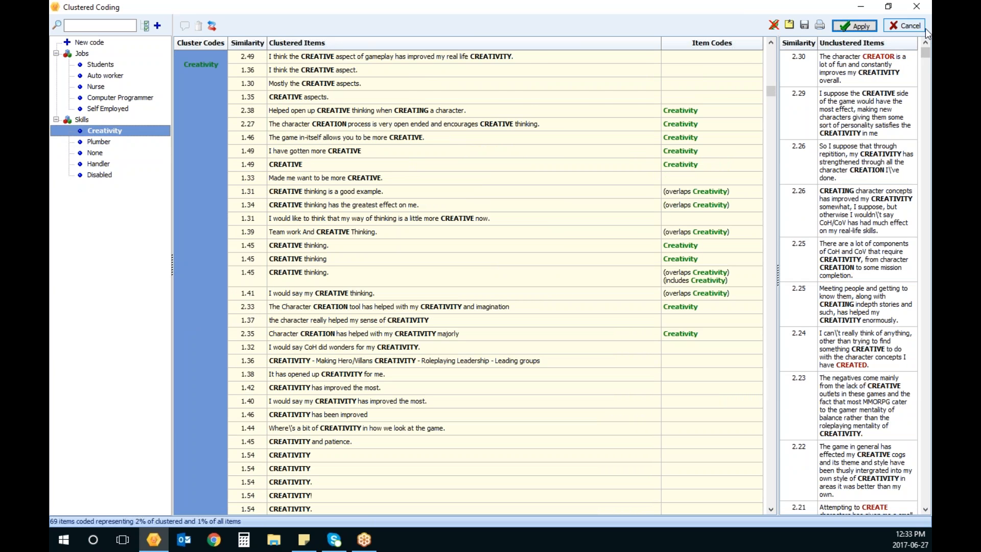
{"action": "left_click", "coordinate": [904, 26]}
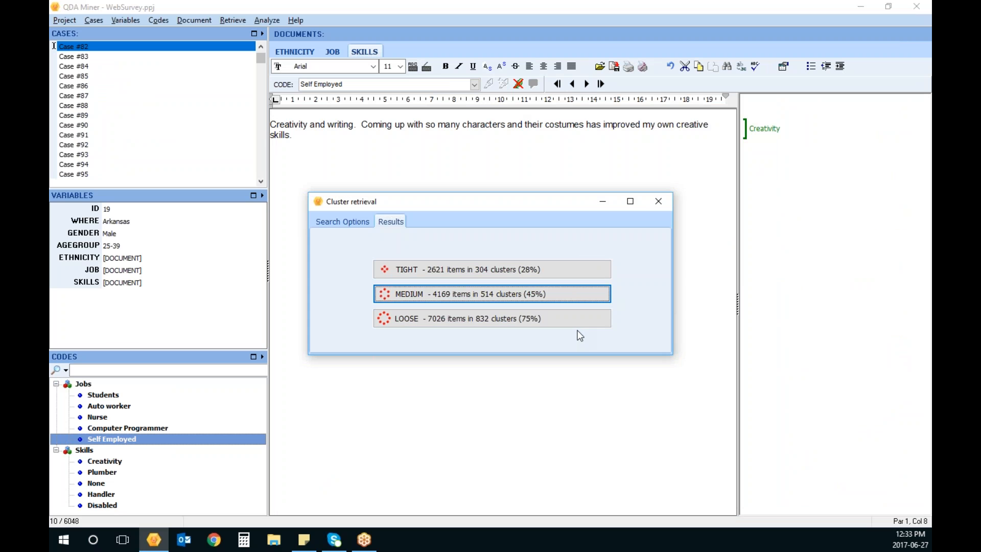
{"action": "left_click", "coordinate": [658, 201]}
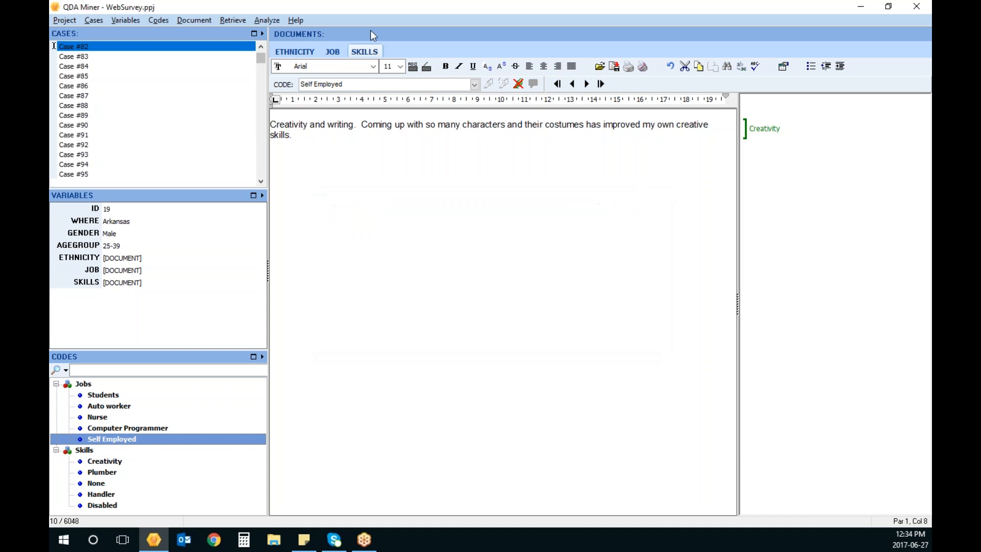
Run a coding frequency analysis of all codes across ETHNICITY, JOB and SKILLS and show the results as a table.
{"action": "left_click", "coordinate": [267, 20]}
{"action": "left_click", "coordinate": [296, 31]}
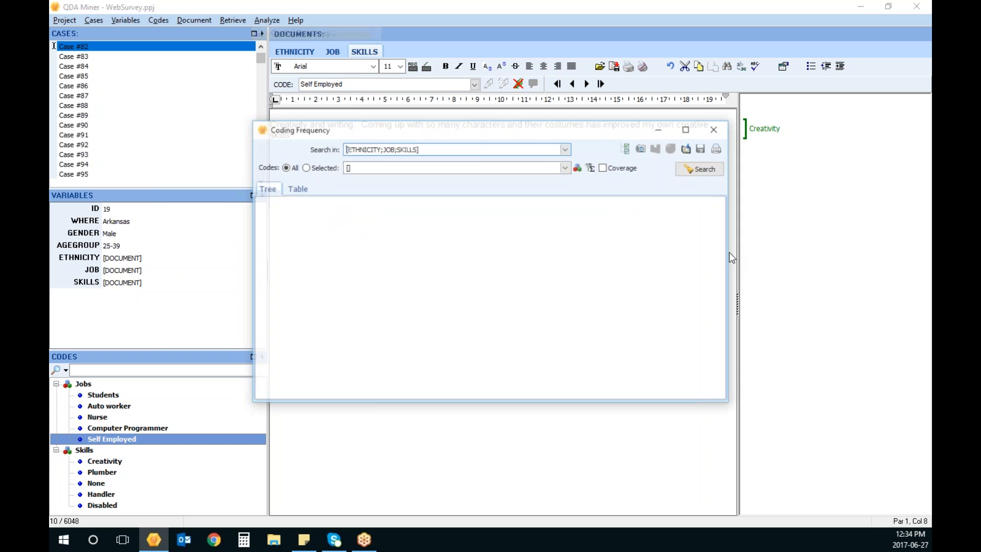
{"action": "left_click", "coordinate": [711, 169]}
{"action": "left_click", "coordinate": [296, 188]}
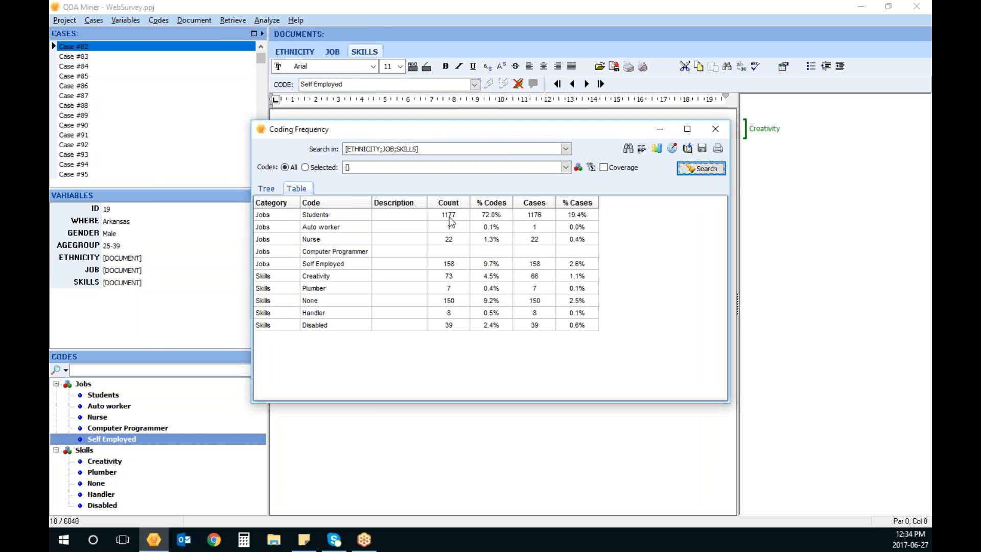
Sort the coding frequency table by descending count and select the rows from Students through Plumber.
{"action": "left_click", "coordinate": [452, 214]}
{"action": "left_click", "coordinate": [452, 202]}
{"action": "left_click", "coordinate": [451, 203]}
{"action": "left_click_drag", "start_coordinate": [454, 215], "coordinate": [461, 304]}
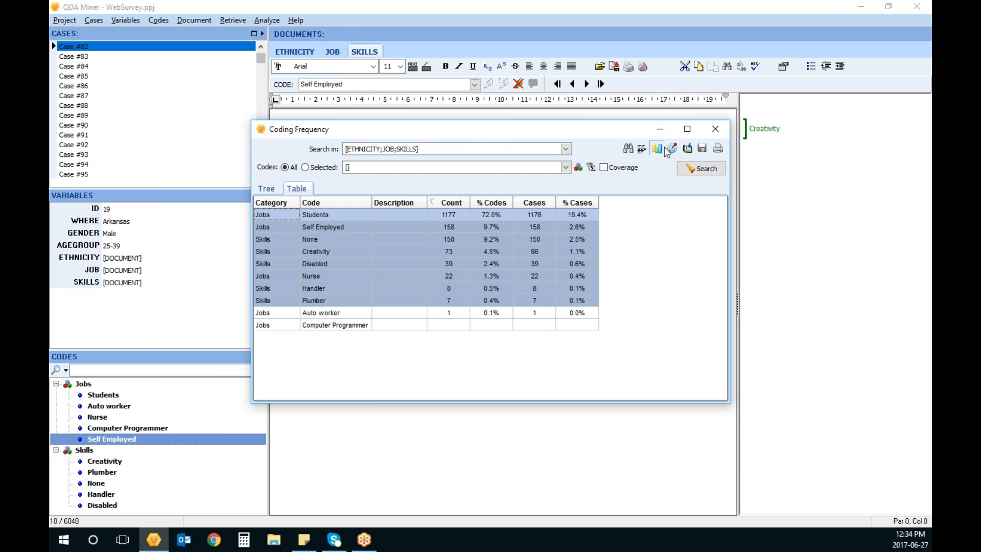
Chart the selected code frequencies as a pie chart, word cloud, horizontal bars and vertical bars, check the Students bar's options, and close the chart.
{"action": "left_click", "coordinate": [666, 149]}
{"action": "left_click", "coordinate": [263, 105]}
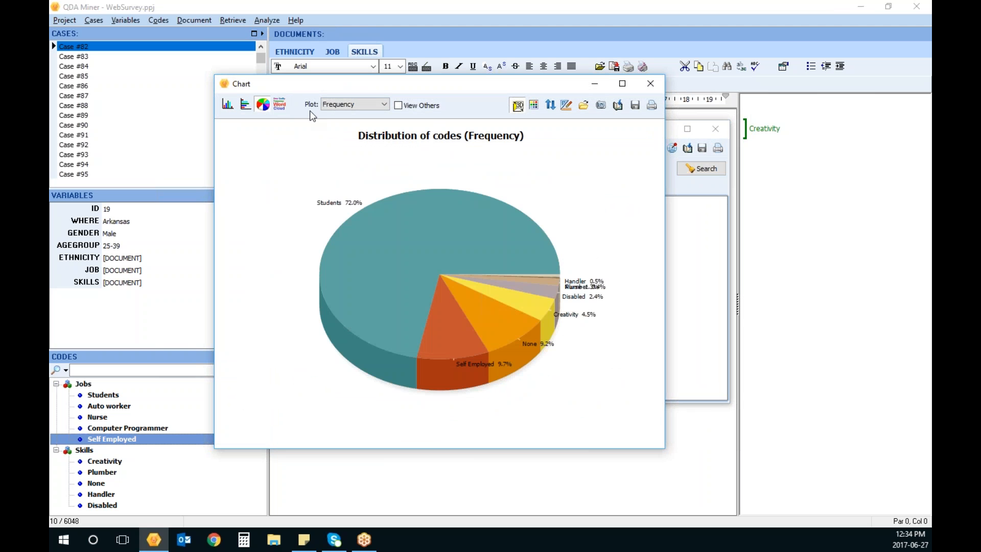
{"action": "left_click", "coordinate": [279, 104]}
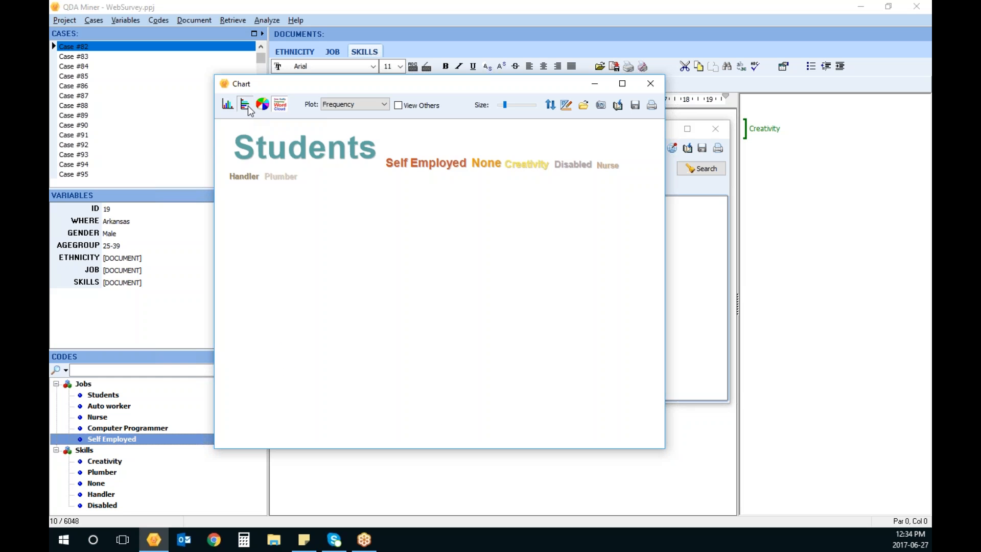
{"action": "left_click", "coordinate": [246, 105]}
{"action": "left_click", "coordinate": [227, 105]}
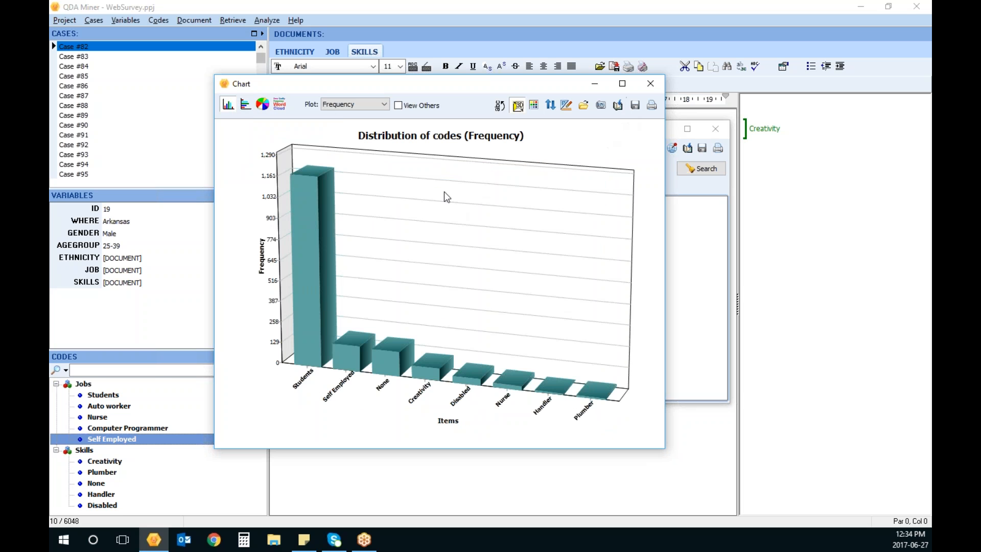
{"action": "right_click", "coordinate": [299, 260]}
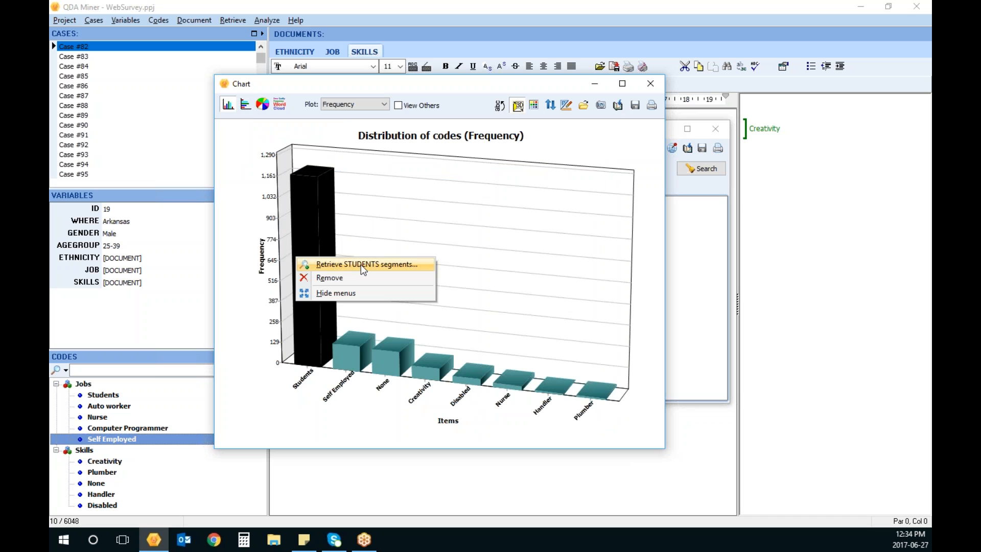
{"action": "left_click", "coordinate": [650, 83]}
{"action": "left_click", "coordinate": [650, 84]}
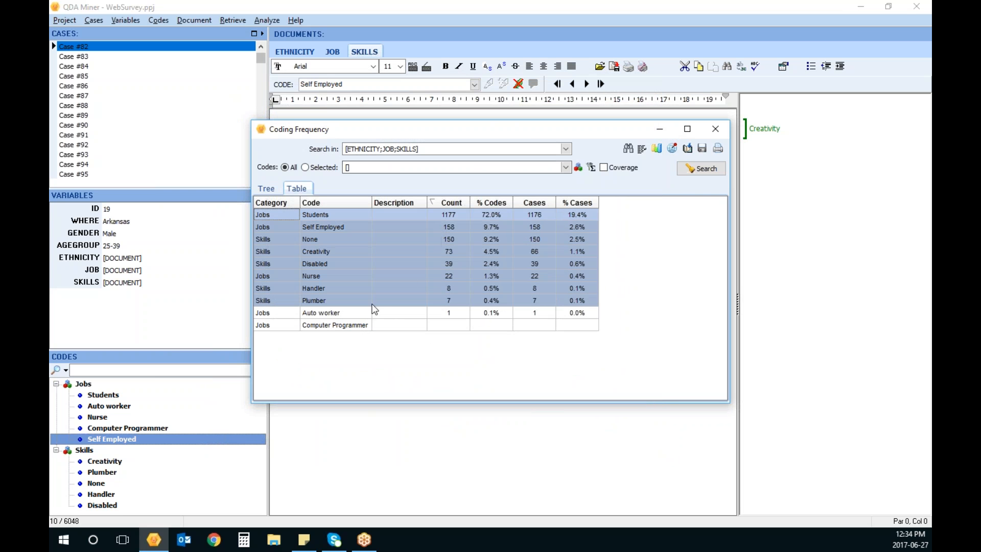
Retrieve the Creativity segments from the frequency table, review them as a text report, and close the report, retrieval and coding frequency windows.
{"action": "left_click", "coordinate": [461, 251]}
{"action": "right_click", "coordinate": [462, 251]}
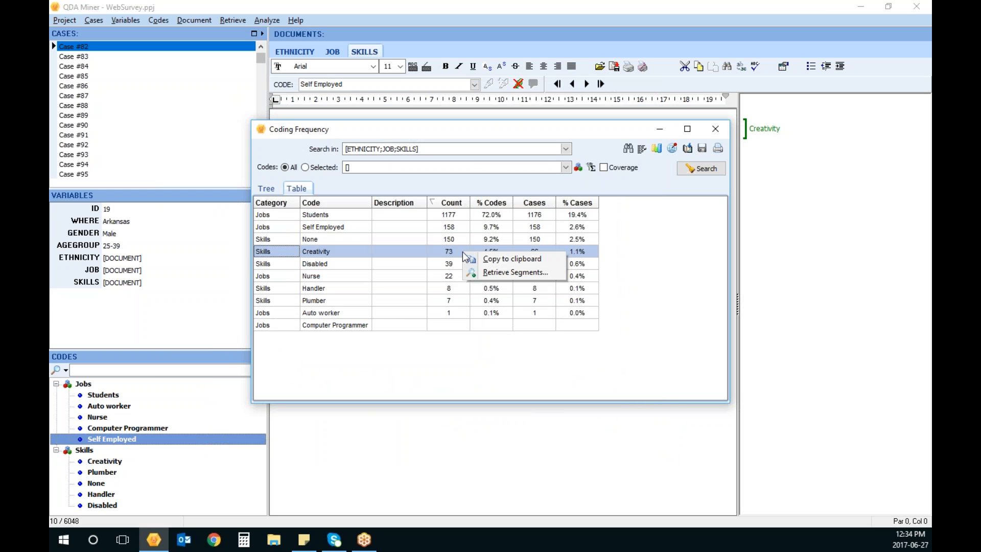
{"action": "left_click", "coordinate": [513, 272]}
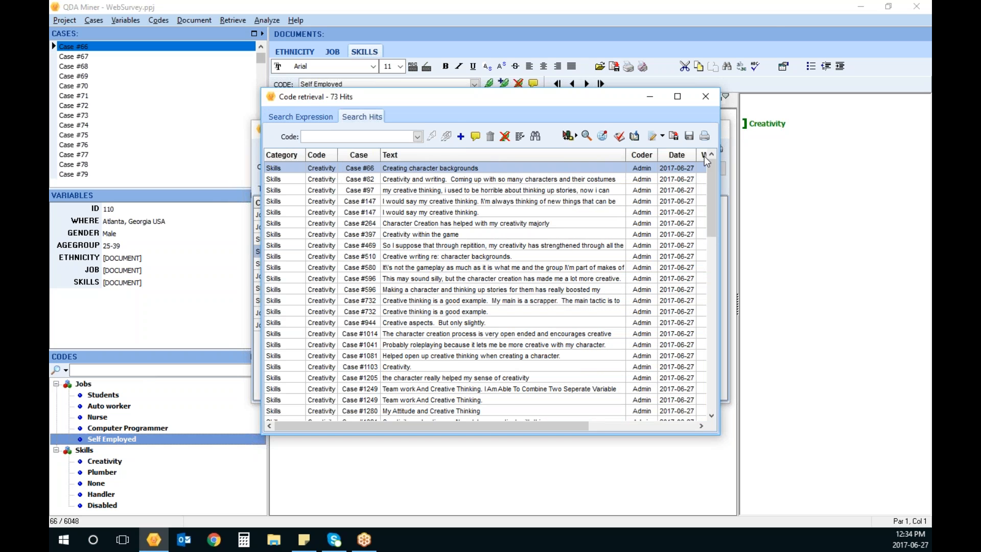
{"action": "left_click", "coordinate": [654, 138]}
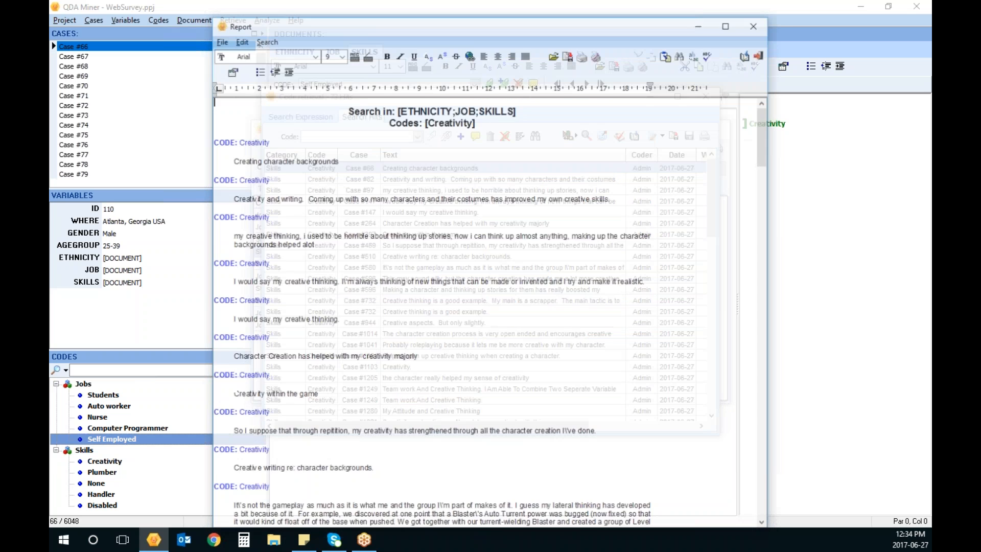
{"action": "scroll", "coordinate": [398, 357], "scroll_direction": "down", "scroll_amount": 10}
{"action": "scroll", "coordinate": [398, 357], "scroll_direction": "down", "scroll_amount": 20}
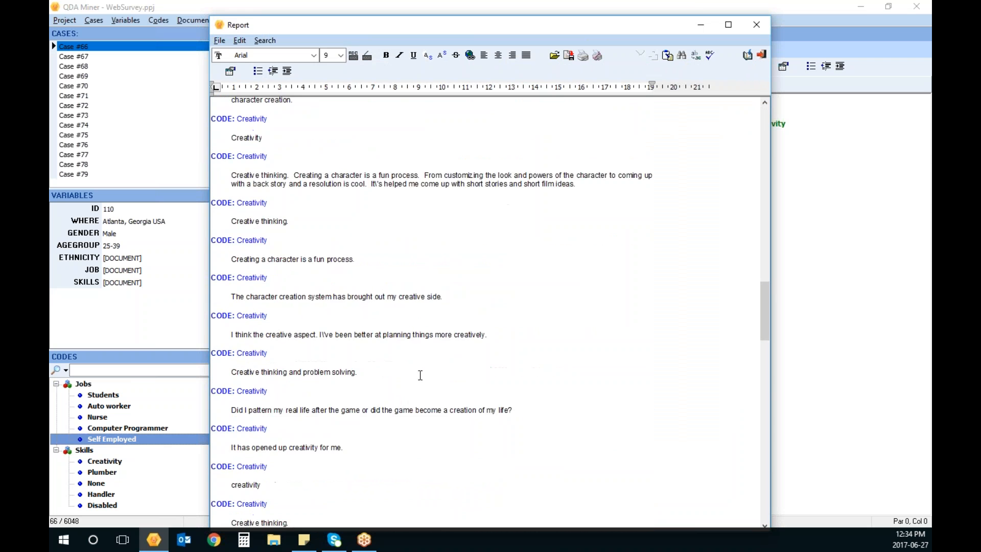
{"action": "scroll", "coordinate": [450, 384], "scroll_direction": "up", "scroll_amount": 5}
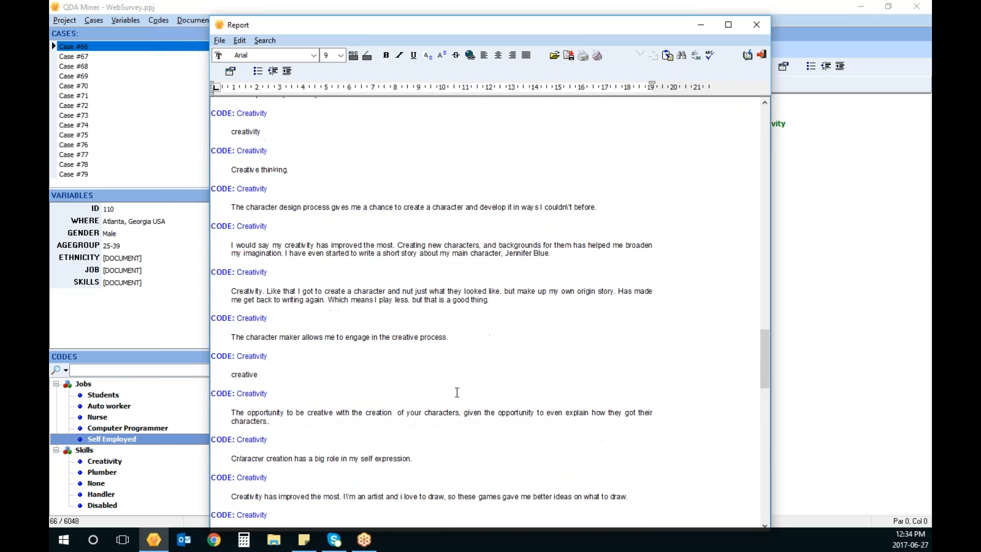
{"action": "left_click", "coordinate": [756, 25]}
{"action": "left_click", "coordinate": [706, 97]}
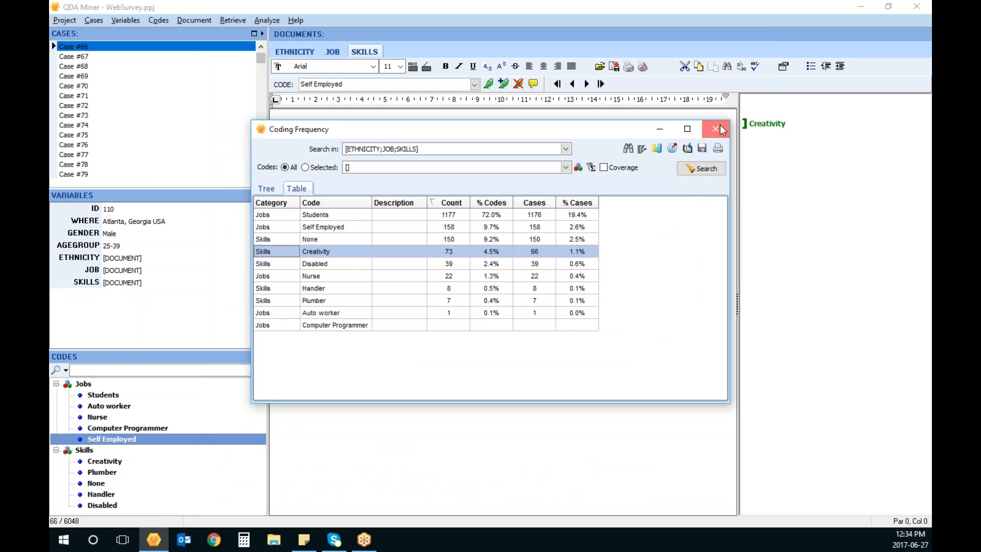
{"action": "left_click", "coordinate": [744, 131]}
Open a coding co-occurrences analysis of SKILLS, check its dendrogram and search options, and close it.
{"action": "left_click", "coordinate": [267, 21]}
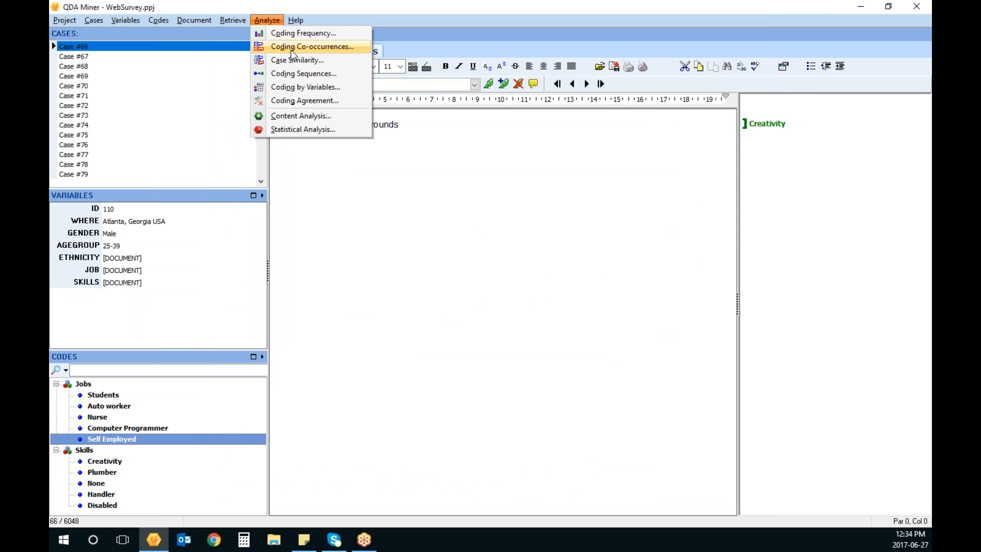
{"action": "left_click", "coordinate": [367, 48]}
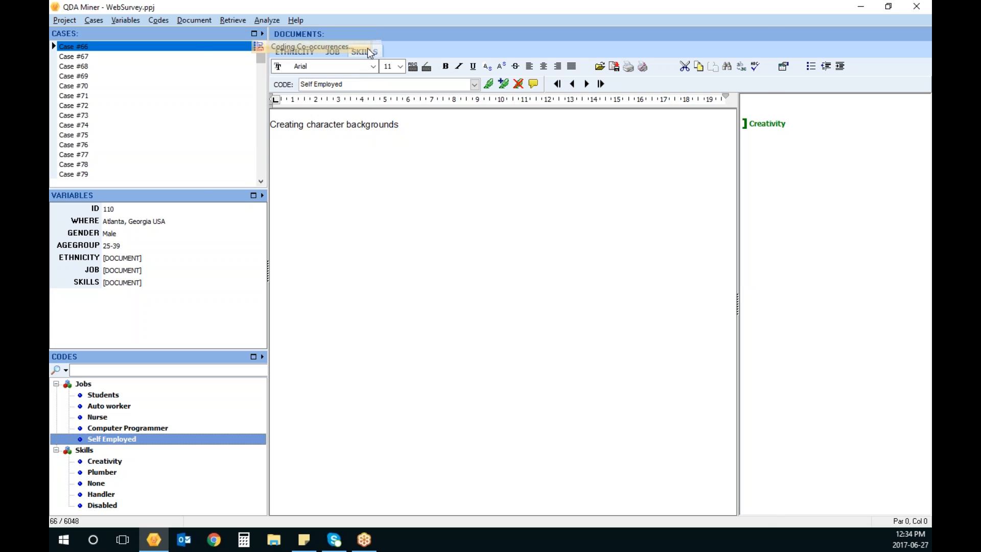
{"action": "left_click", "coordinate": [284, 62]}
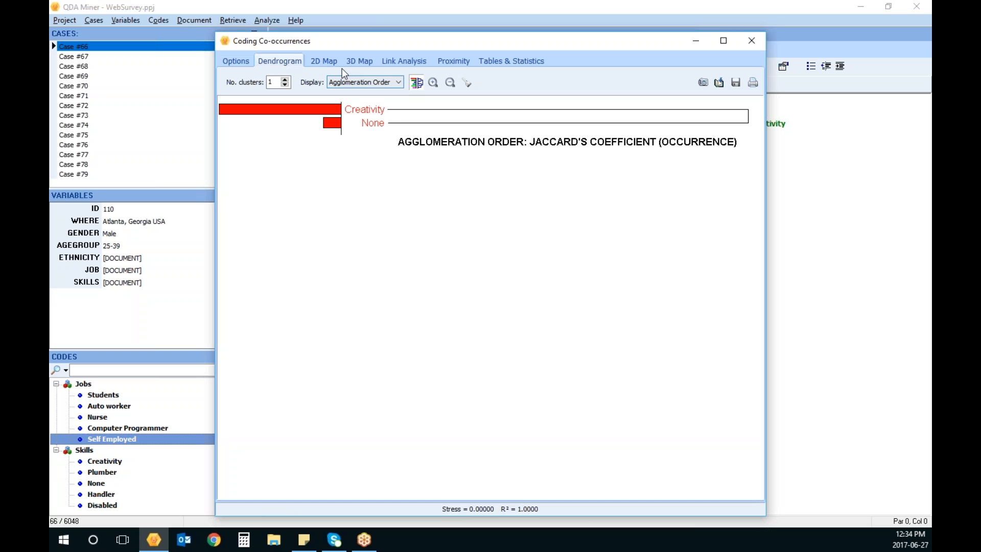
{"action": "left_click", "coordinate": [241, 63]}
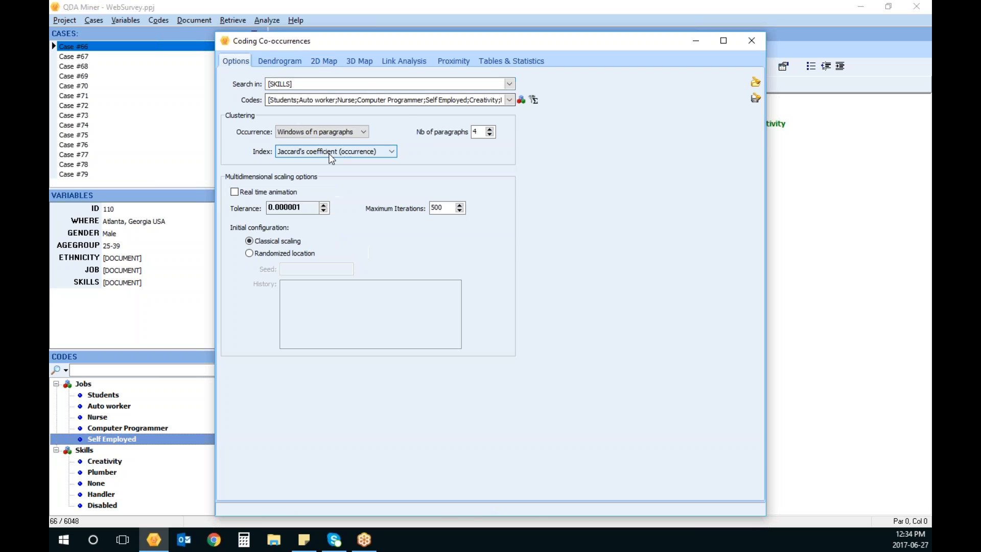
{"action": "right_click", "coordinate": [327, 86]}
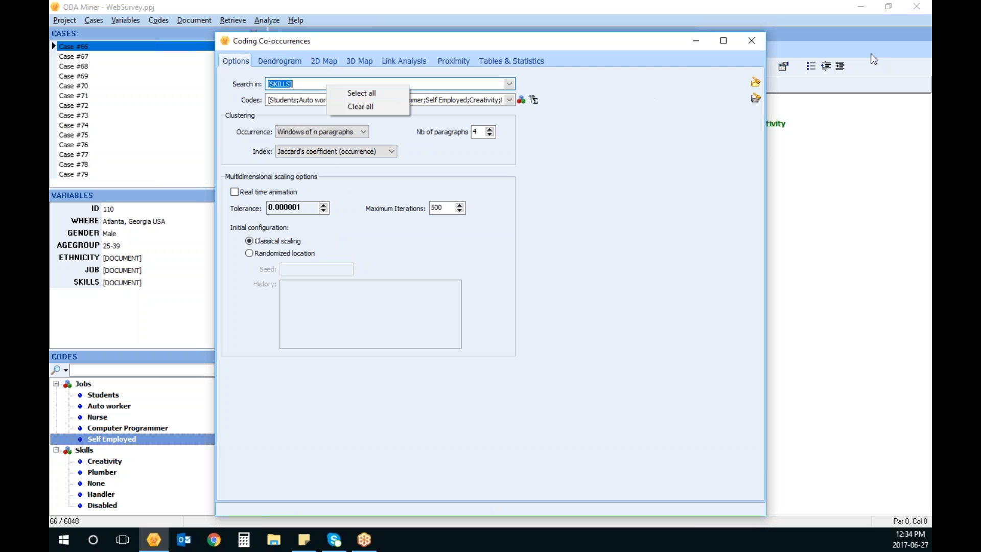
{"action": "left_click", "coordinate": [751, 40]}
Save the current project and open the project WebSurvey coded.ppj.
{"action": "left_click", "coordinate": [65, 21]}
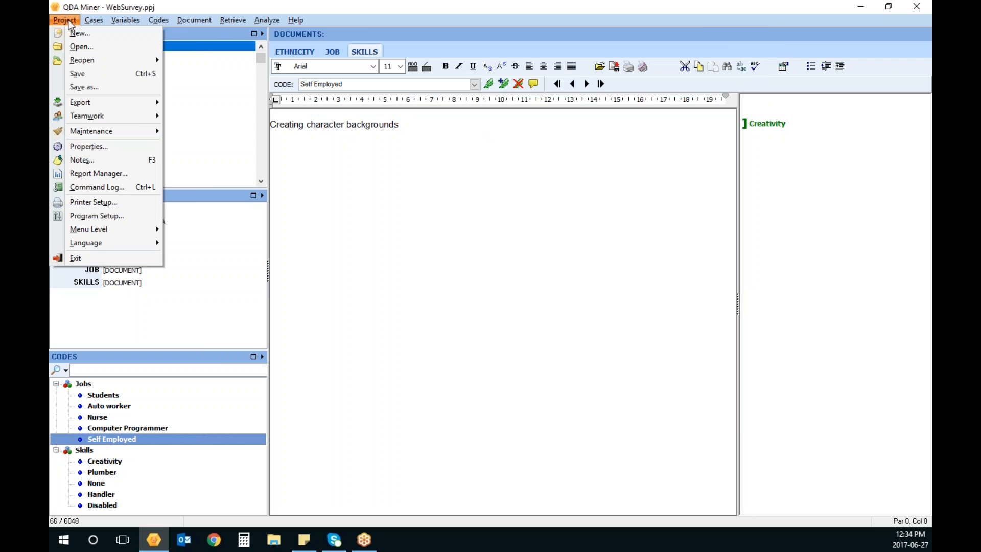
{"action": "left_click", "coordinate": [86, 76]}
{"action": "left_click", "coordinate": [65, 20]}
{"action": "left_click", "coordinate": [82, 45]}
{"action": "double_click", "coordinate": [446, 162]}
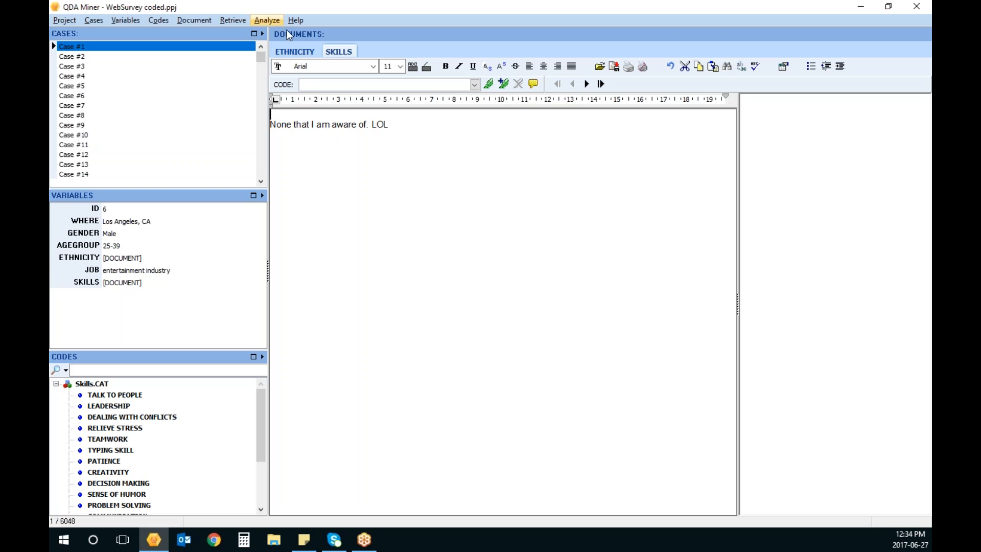
Run a coding co-occurrences analysis on SKILLS with Jaccard's coefficient (occurrence) and display its dendrogram.
{"action": "left_click", "coordinate": [267, 20]}
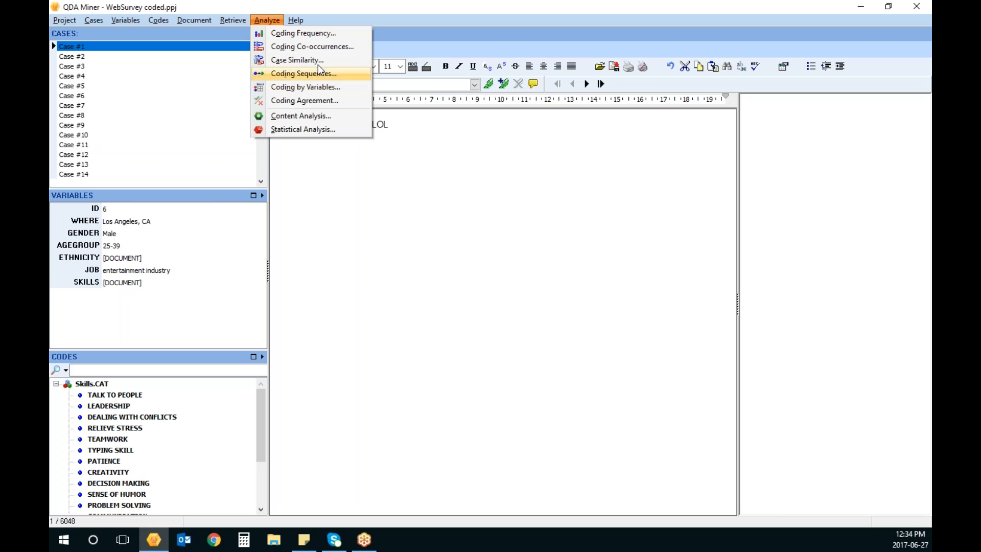
{"action": "left_click", "coordinate": [311, 47]}
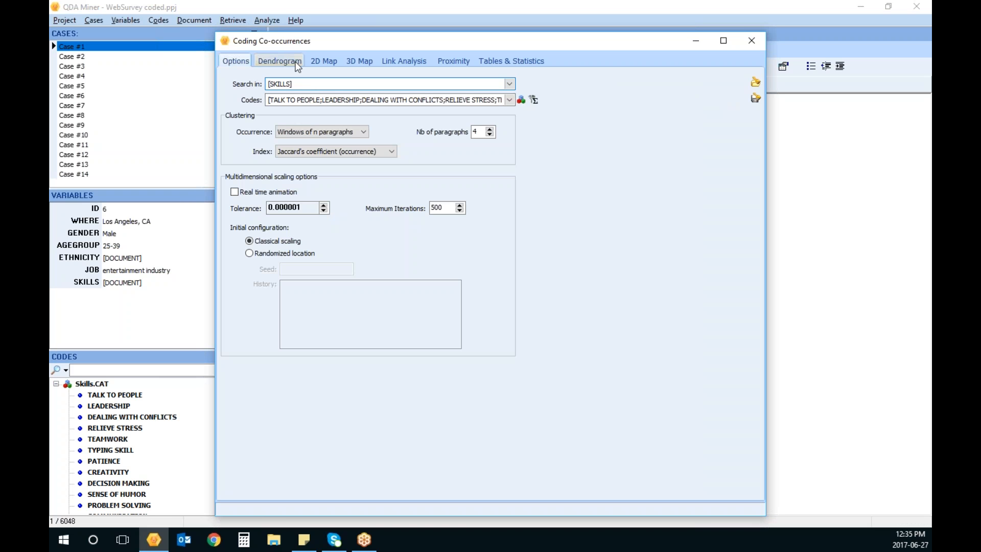
{"action": "left_click", "coordinate": [296, 63]}
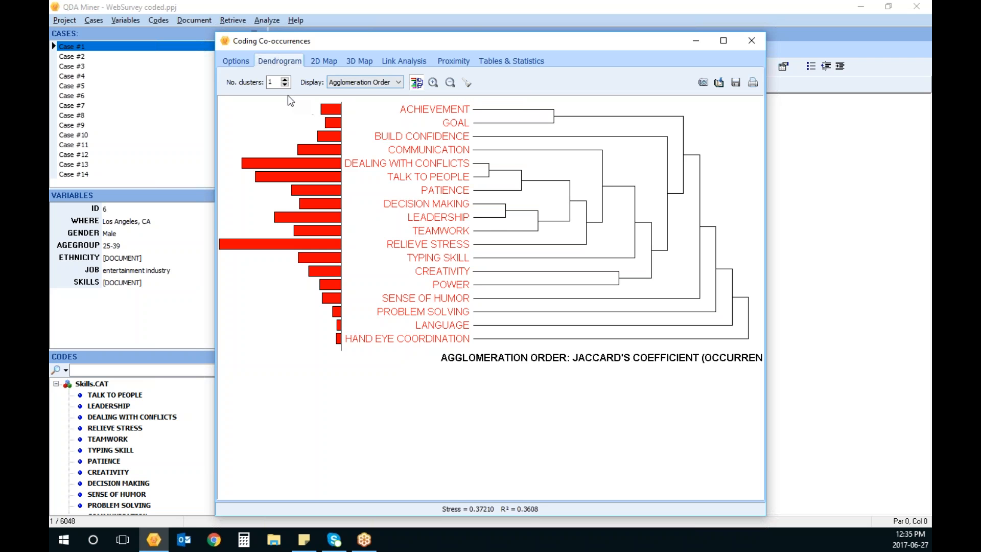
Split the dendrogram into 14 clusters and highlight the Dealing with Conflicts cluster and the Decision Making, Leadership and Teamwork cluster.
{"action": "left_click", "coordinate": [286, 80]}
{"action": "left_click", "coordinate": [285, 79]}
{"action": "left_click", "coordinate": [286, 79]}
{"action": "left_click", "coordinate": [286, 79]}
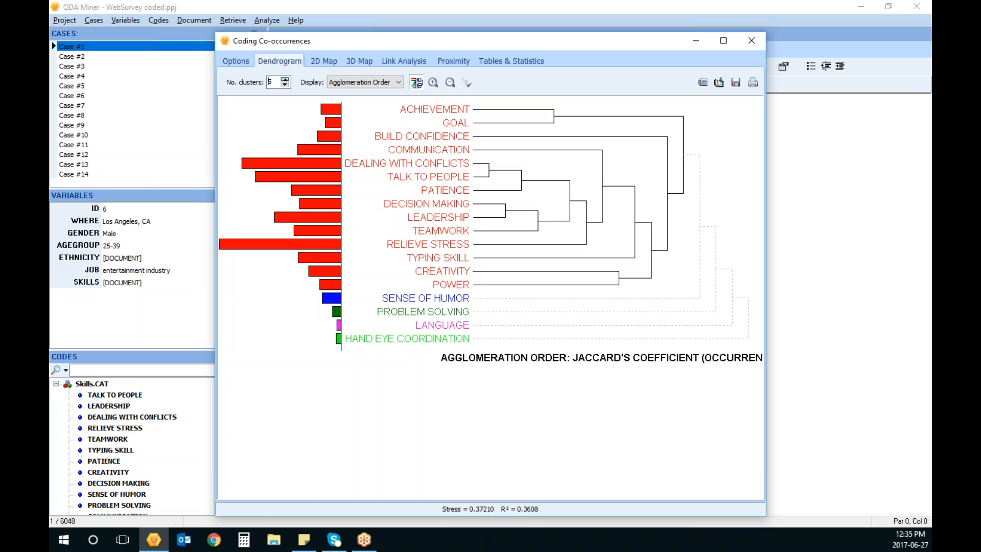
{"action": "left_click", "coordinate": [286, 79]}
{"action": "left_click", "coordinate": [286, 79]}
{"action": "left_click", "coordinate": [286, 79]}
{"action": "left_click", "coordinate": [286, 80]}
{"action": "left_click", "coordinate": [286, 80]}
{"action": "left_click", "coordinate": [286, 79]}
{"action": "left_click", "coordinate": [286, 79]}
{"action": "left_click", "coordinate": [286, 79]}
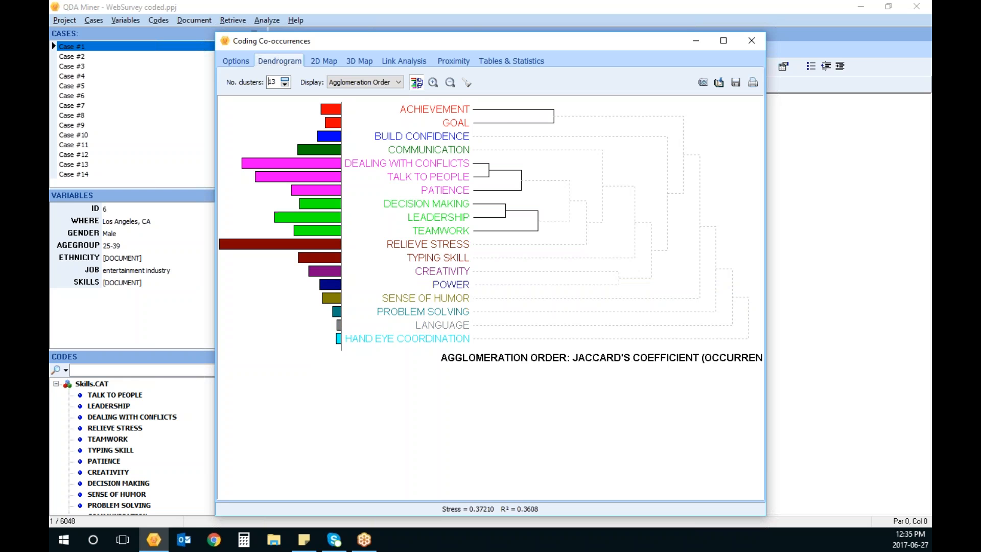
{"action": "left_click", "coordinate": [286, 79]}
{"action": "left_click", "coordinate": [526, 192]}
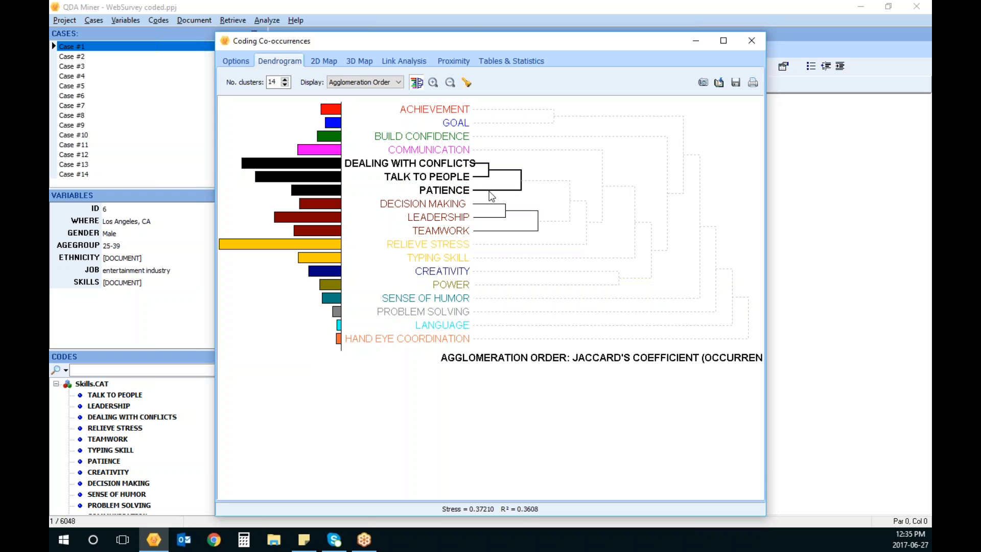
{"action": "left_click", "coordinate": [491, 217]}
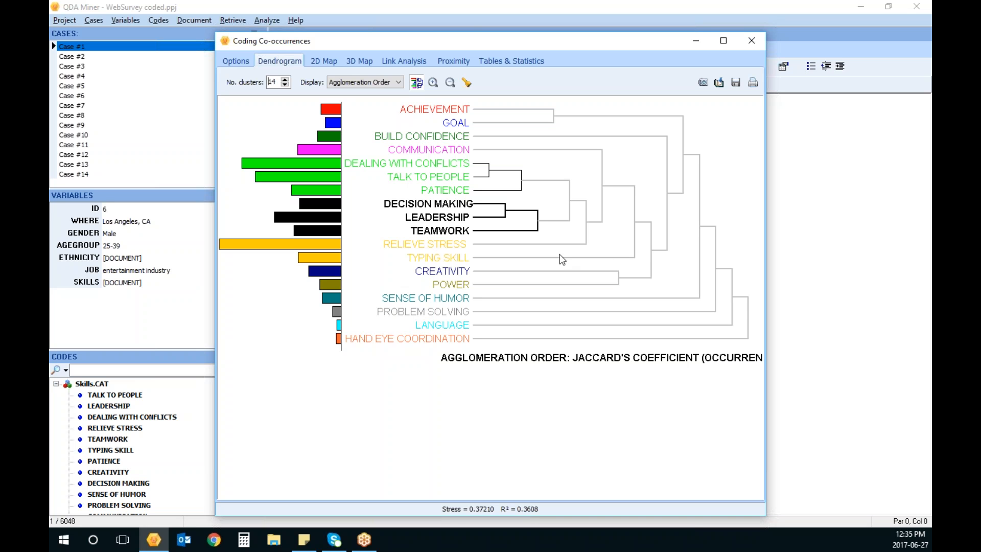
Try 16 clusters in the dendrogram, reduce the number to 9, and display the codes on the 2D map.
{"action": "left_click", "coordinate": [285, 79]}
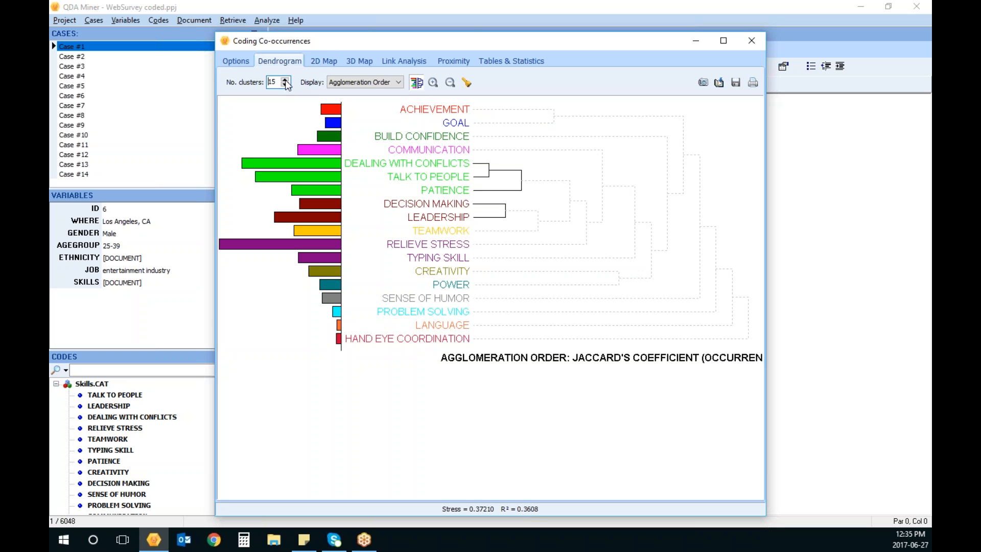
{"action": "left_click", "coordinate": [285, 79]}
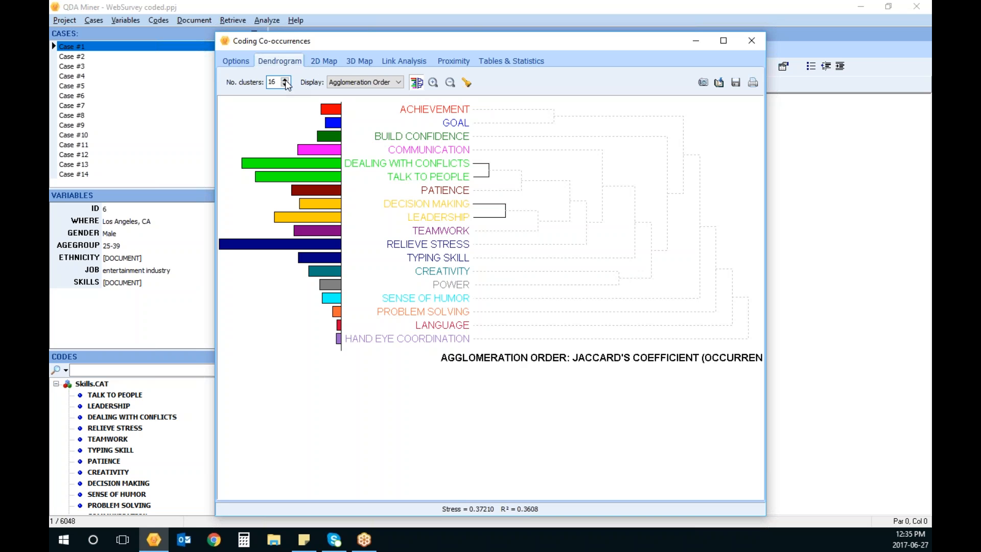
{"action": "left_click", "coordinate": [285, 84]}
{"action": "left_click", "coordinate": [285, 85]}
{"action": "left_click", "coordinate": [285, 85]}
{"action": "left_click", "coordinate": [285, 85]}
{"action": "left_click", "coordinate": [285, 85]}
{"action": "left_click", "coordinate": [285, 85]}
{"action": "left_click", "coordinate": [285, 85]}
{"action": "left_click", "coordinate": [331, 62]}
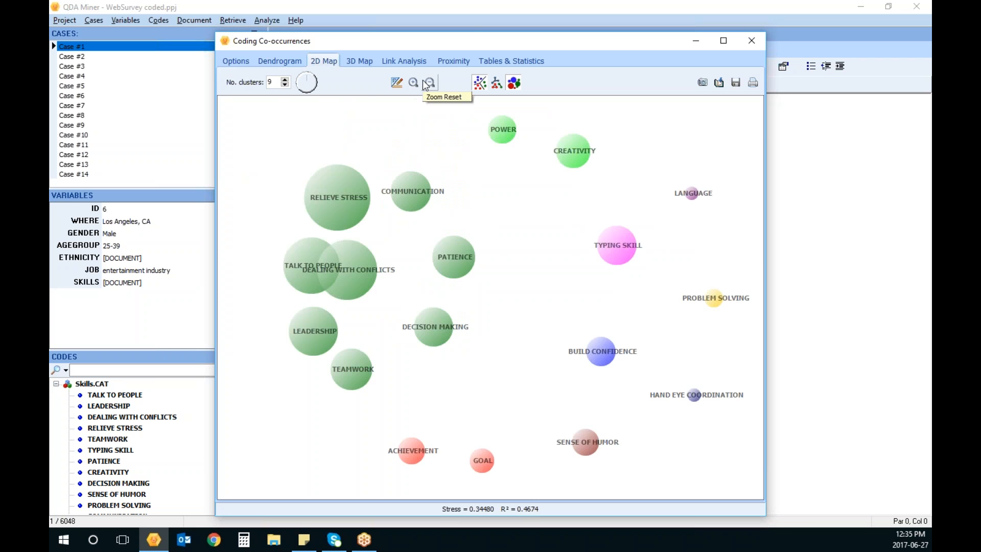
Show the proximity plot with GOAL as the target item and close the co-occurrences analysis.
{"action": "left_click", "coordinate": [452, 60]}
{"action": "double_click", "coordinate": [401, 146]}
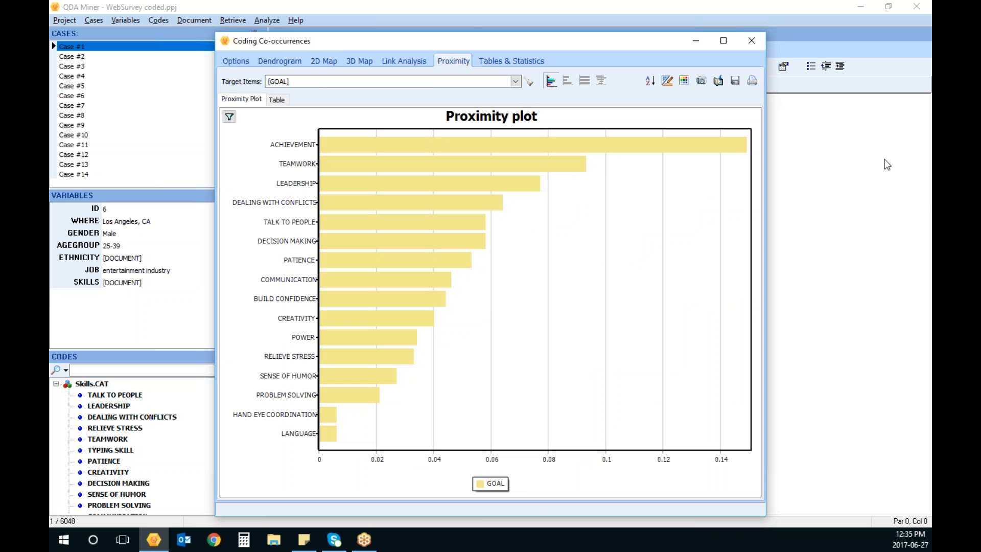
{"action": "left_click", "coordinate": [750, 40]}
{"action": "left_click", "coordinate": [266, 20]}
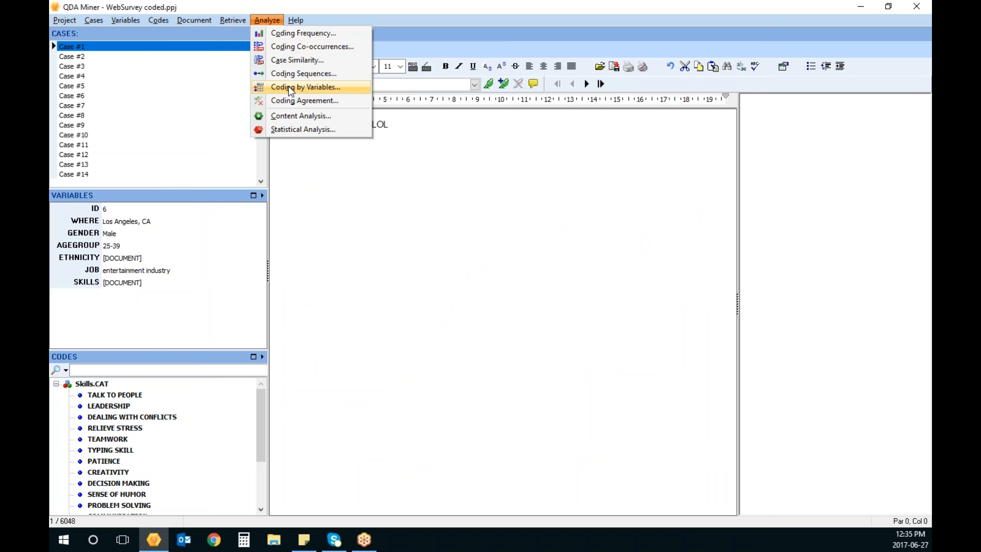
{"action": "left_click", "coordinate": [394, 218]}
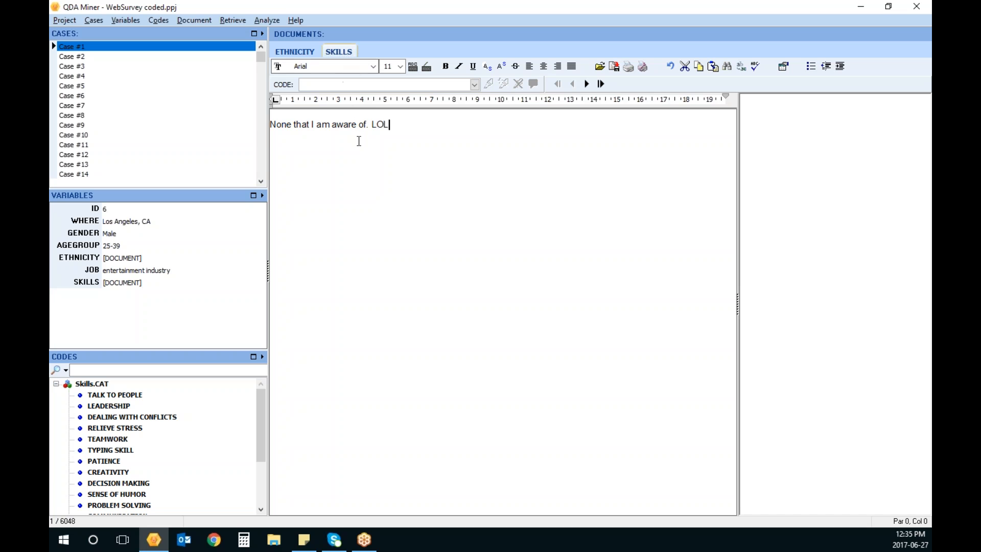
Run a content analysis in WordStat on all SKILLS text in relation to the AGEGROUP variable.
{"action": "left_click", "coordinate": [267, 20]}
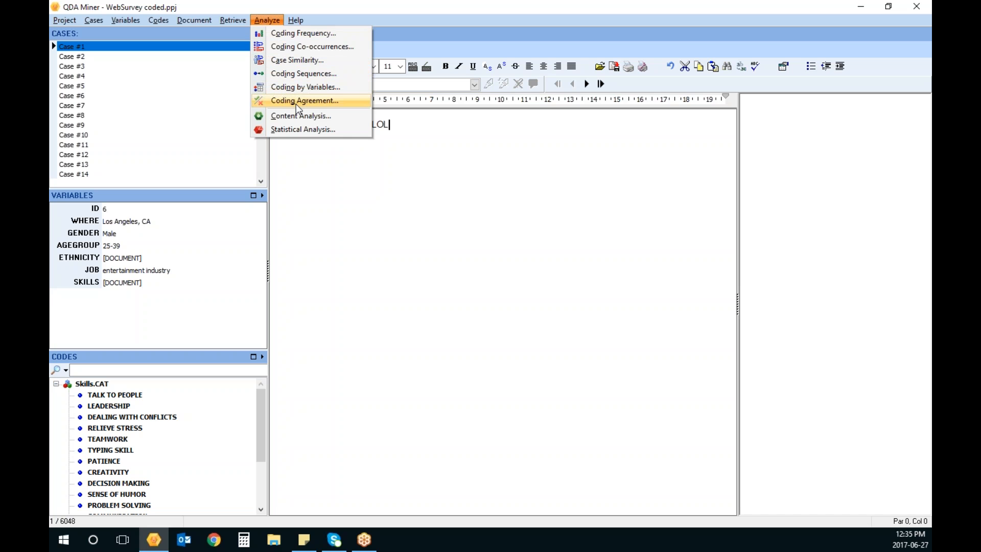
{"action": "left_click", "coordinate": [304, 117]}
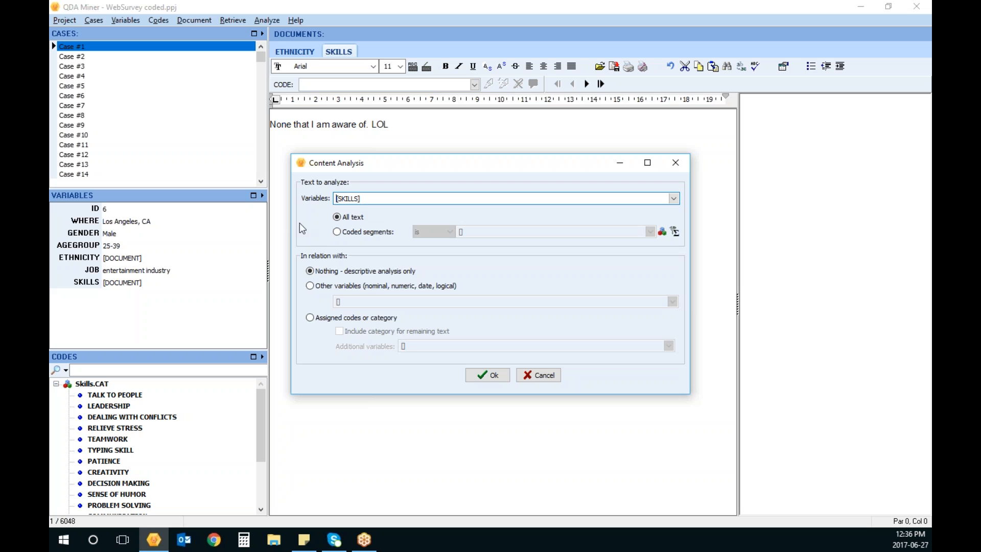
{"action": "left_click", "coordinate": [367, 287]}
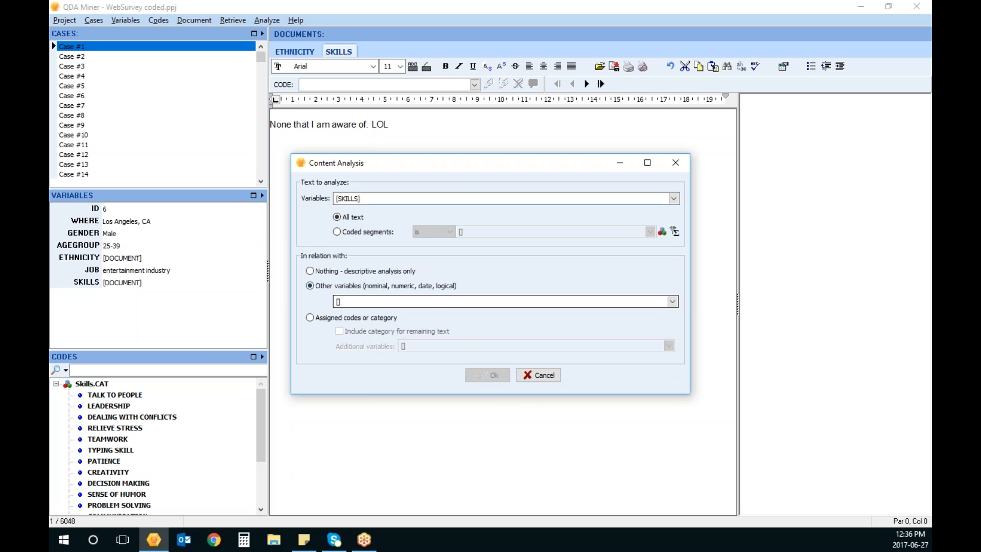
{"action": "left_click", "coordinate": [672, 301]}
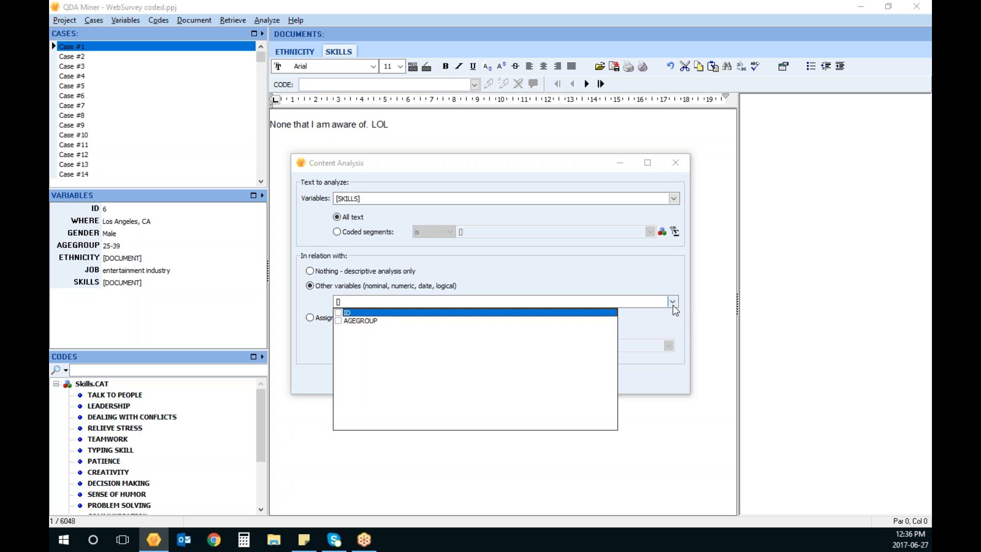
{"action": "left_click", "coordinate": [338, 320]}
{"action": "left_click", "coordinate": [385, 302]}
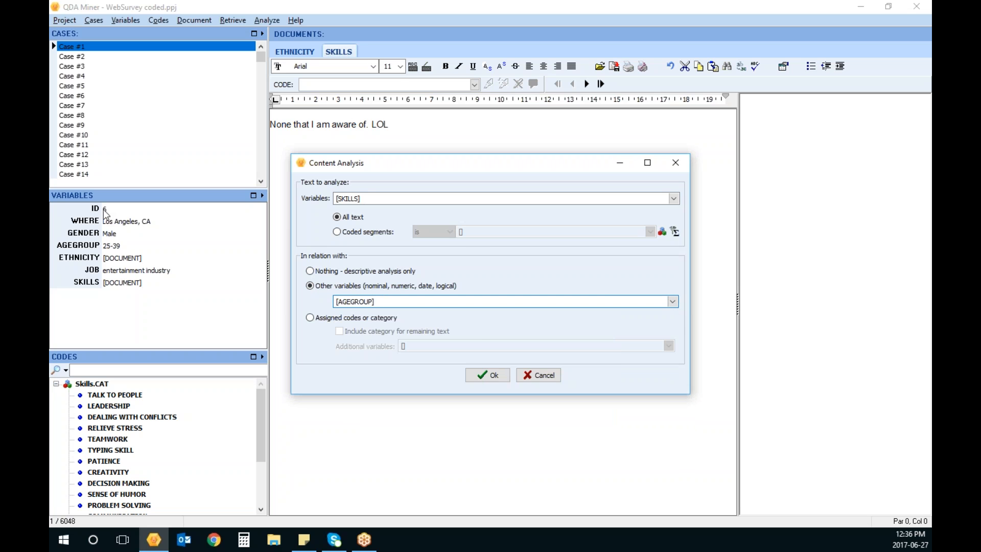
{"action": "left_click", "coordinate": [498, 377]}
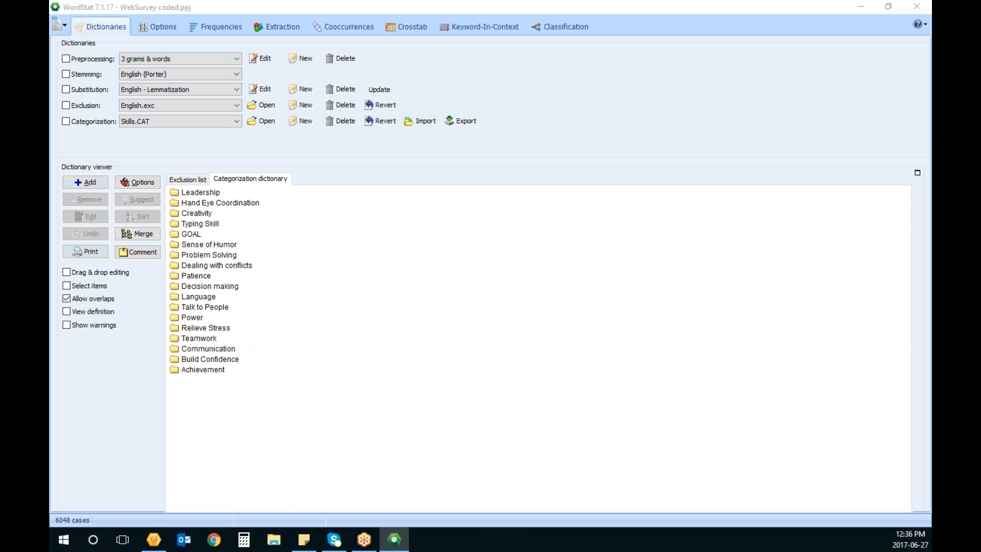
Turn off the Skills.CAT categorization dictionary and list the most frequent words and phrases in the responses.
{"action": "left_click", "coordinate": [95, 123]}
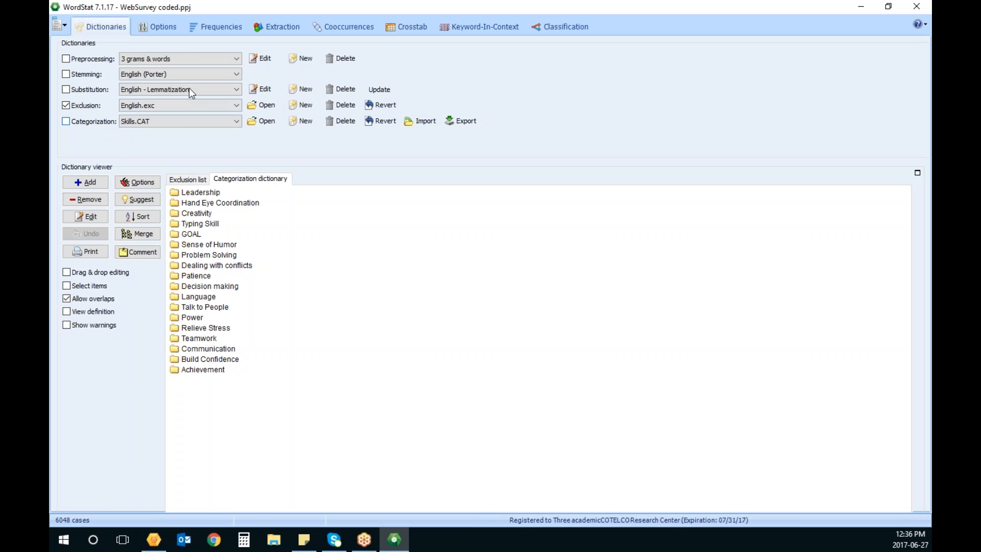
{"action": "left_click", "coordinate": [213, 30]}
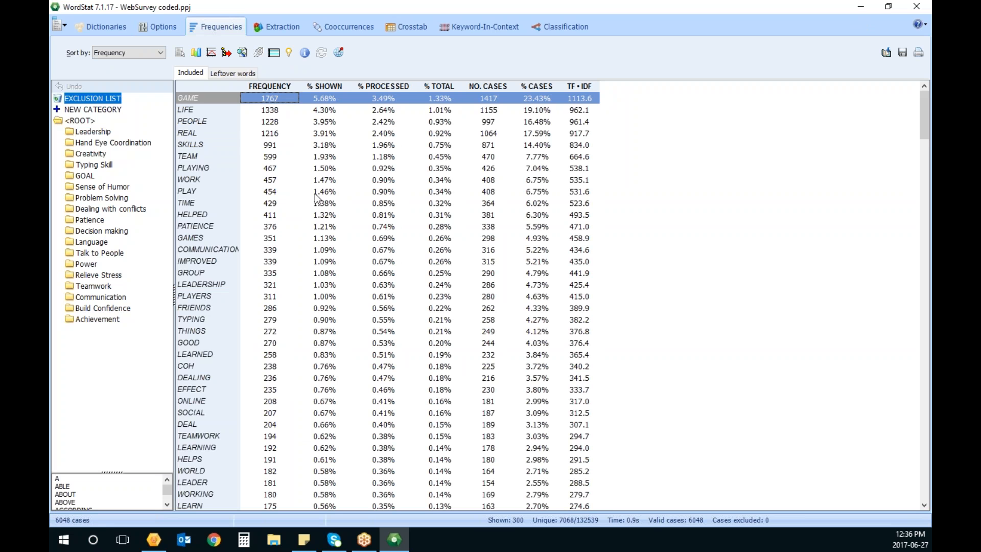
{"action": "left_click", "coordinate": [287, 29]}
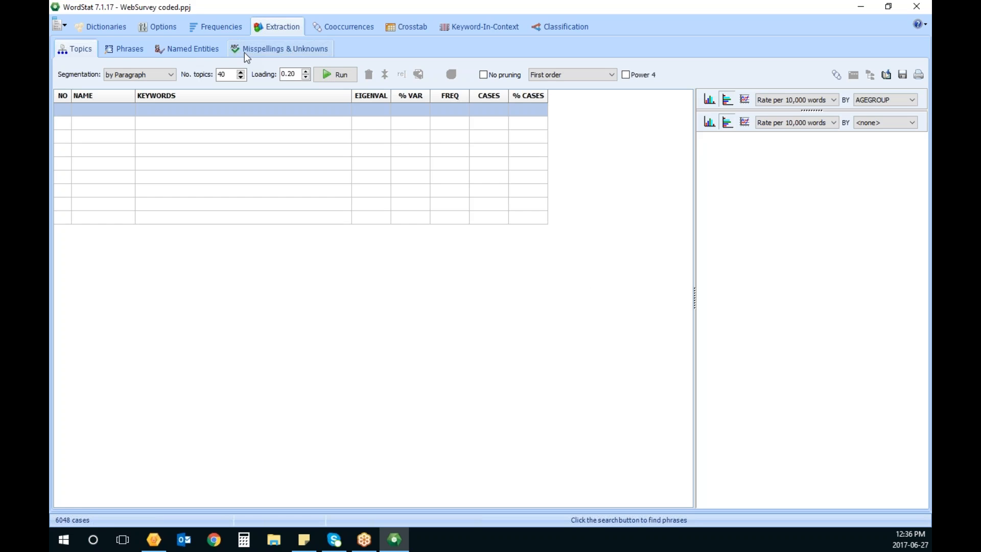
{"action": "left_click", "coordinate": [137, 49]}
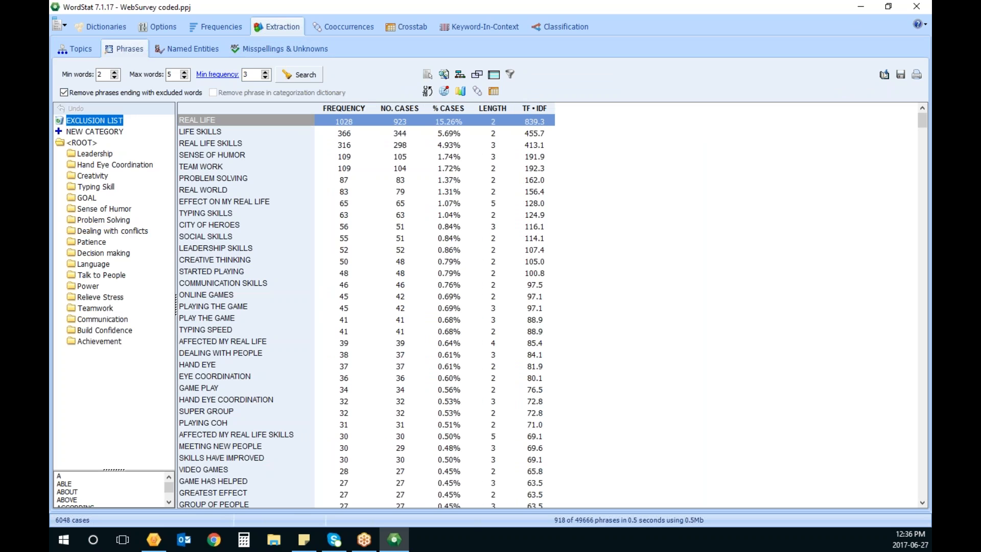
Examine the skill-related phrases in the extracted list, such as sense of humor, problem solving, team work and typing skills.
{"action": "left_click", "coordinate": [217, 156]}
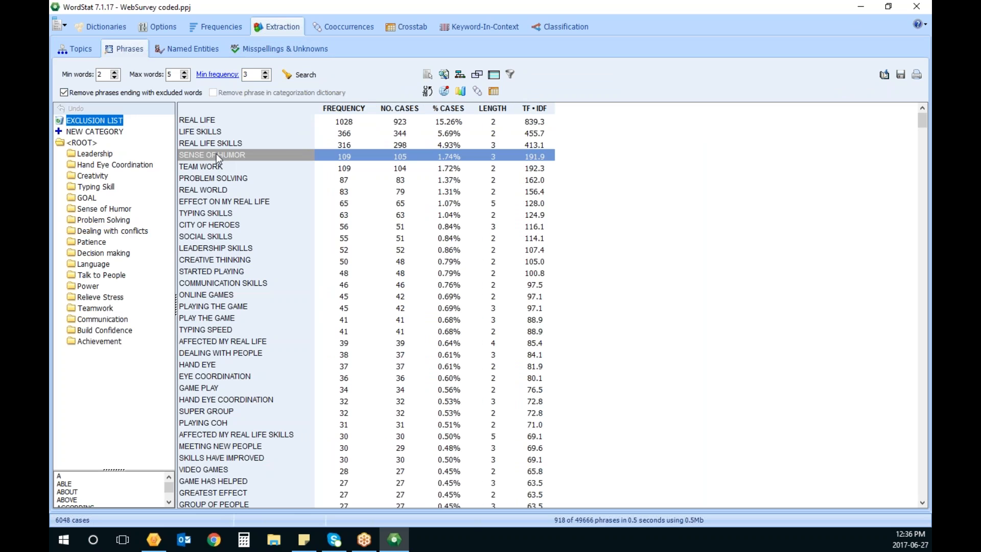
{"action": "left_click", "coordinate": [224, 176]}
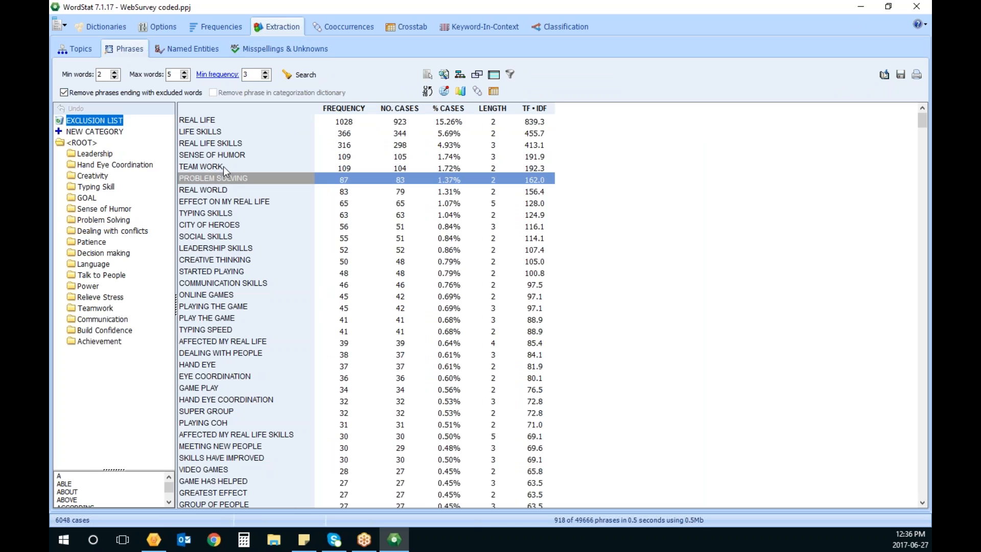
{"action": "left_click", "coordinate": [223, 166]}
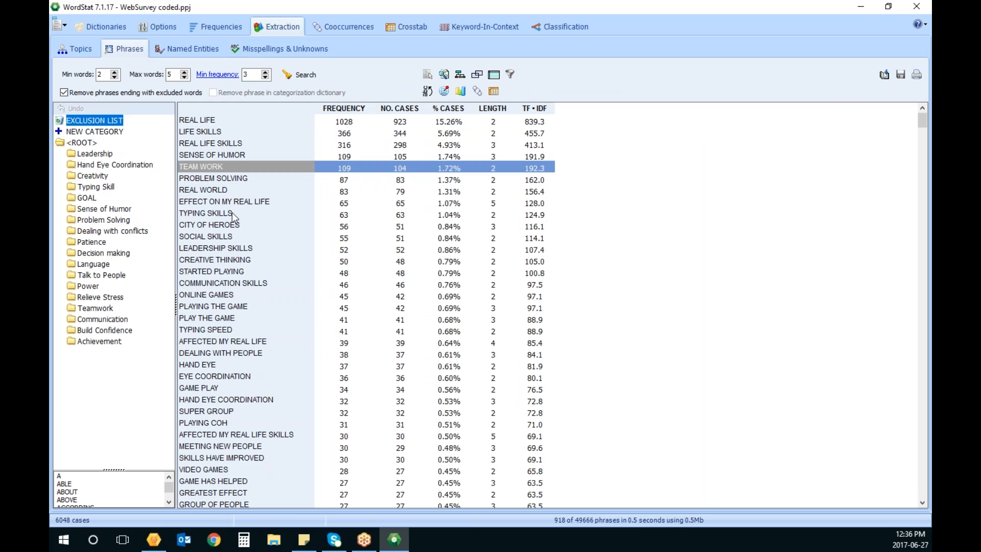
{"action": "left_click", "coordinate": [212, 212]}
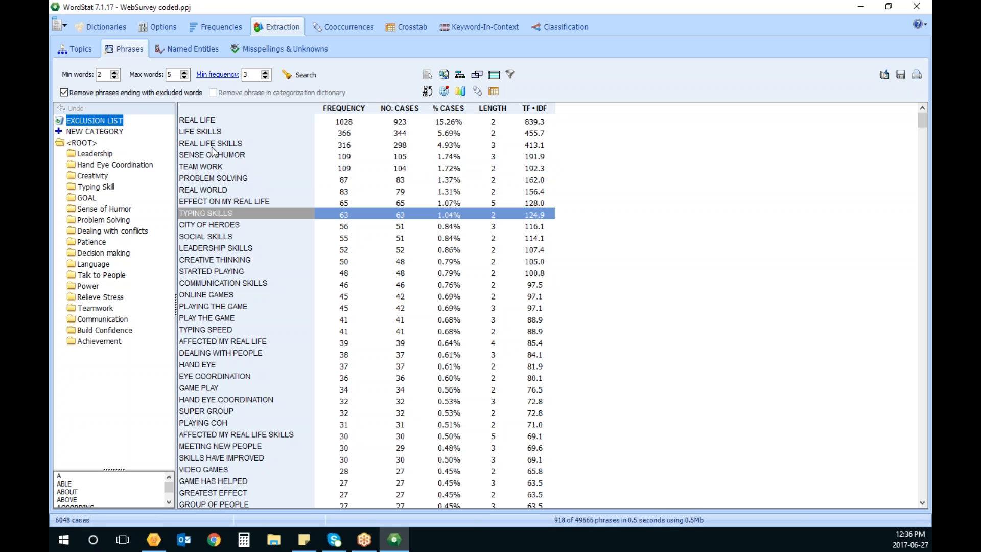
{"action": "left_click", "coordinate": [208, 202]}
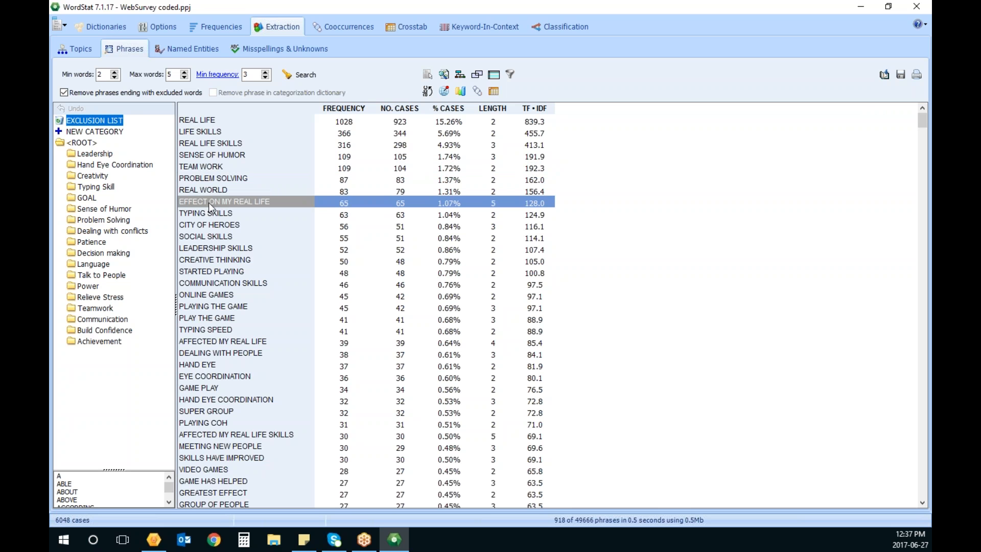
{"action": "left_click", "coordinate": [215, 214]}
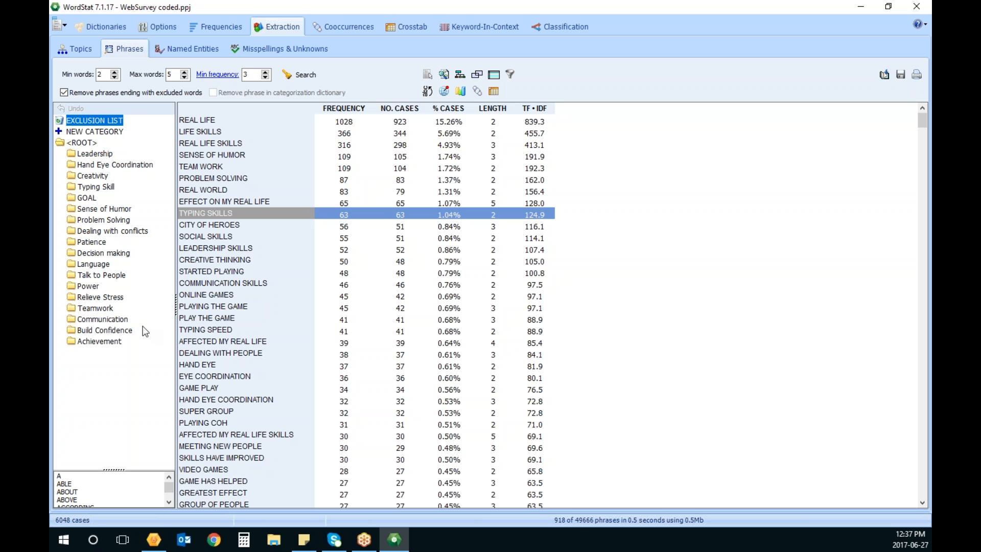
Turn the Skills.CAT categorization dictionary back on and recompute the frequencies.
{"action": "left_click", "coordinate": [225, 26]}
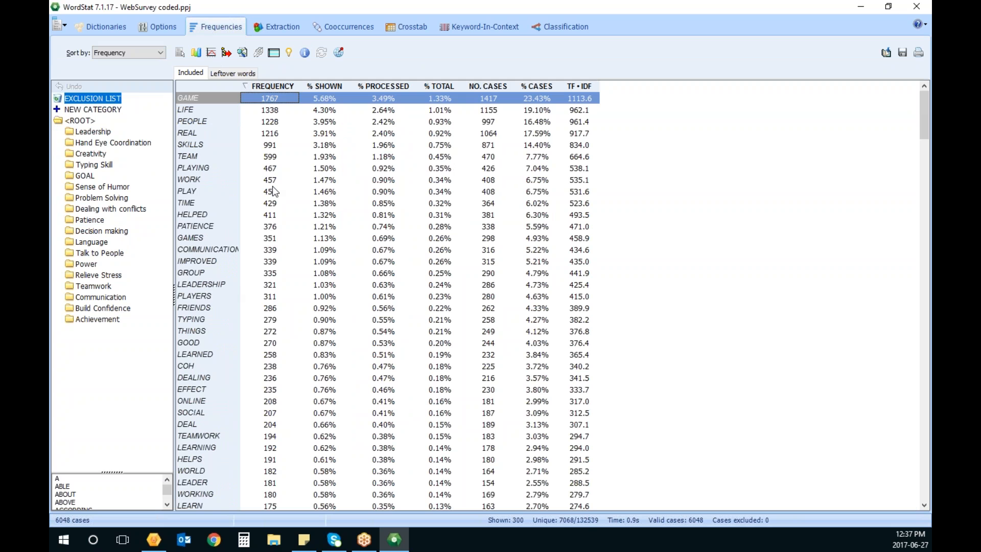
{"action": "left_click", "coordinate": [102, 27]}
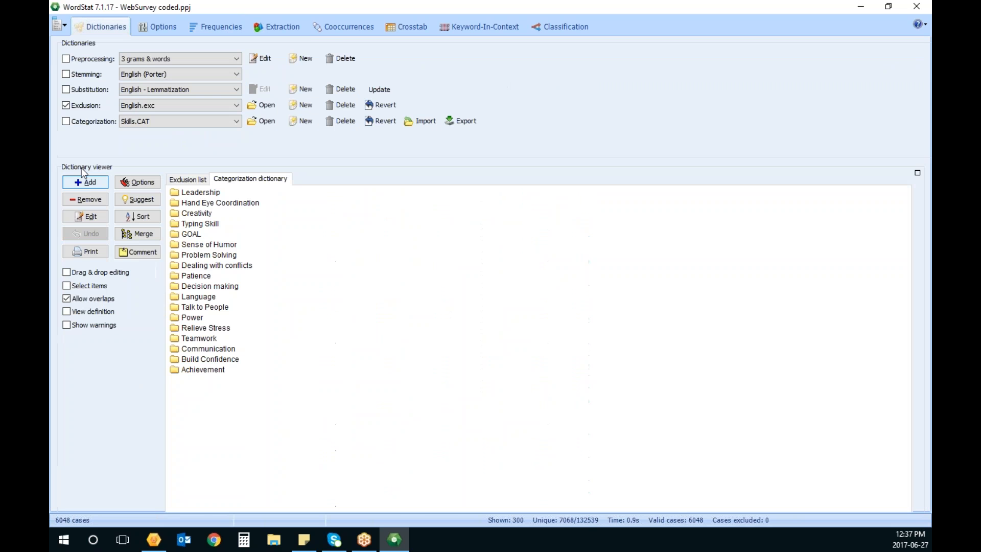
{"action": "left_click", "coordinate": [84, 122]}
{"action": "left_click", "coordinate": [227, 26]}
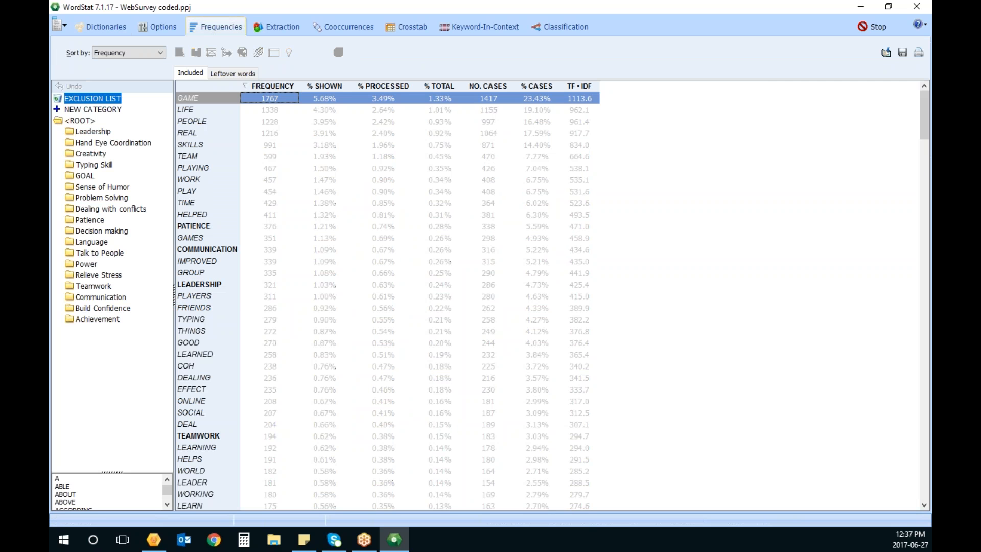
List the leftover words and add TEAMWORK to the Teamwork category.
{"action": "left_click", "coordinate": [233, 73]}
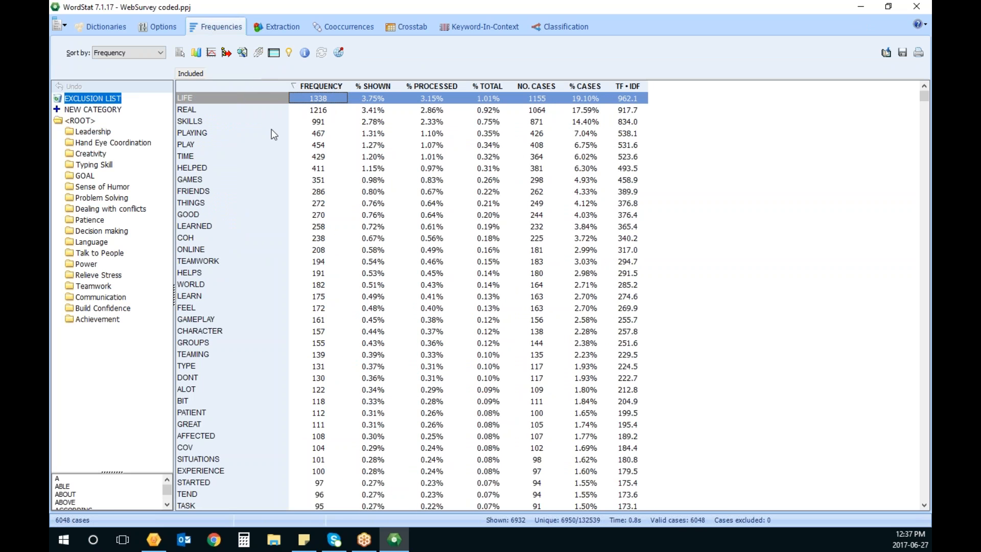
{"action": "left_click", "coordinate": [200, 261]}
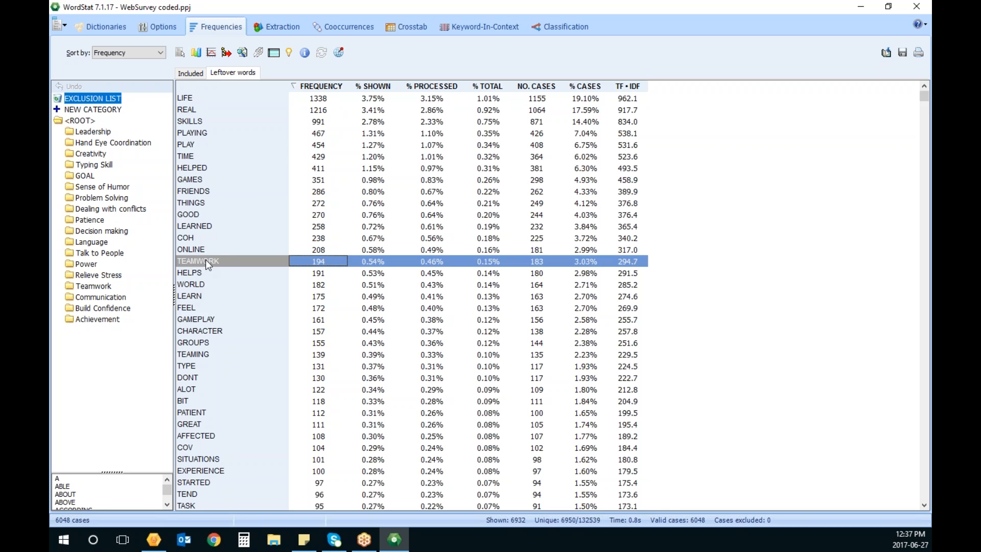
{"action": "left_click_drag", "start_coordinate": [205, 262], "coordinate": [99, 295]}
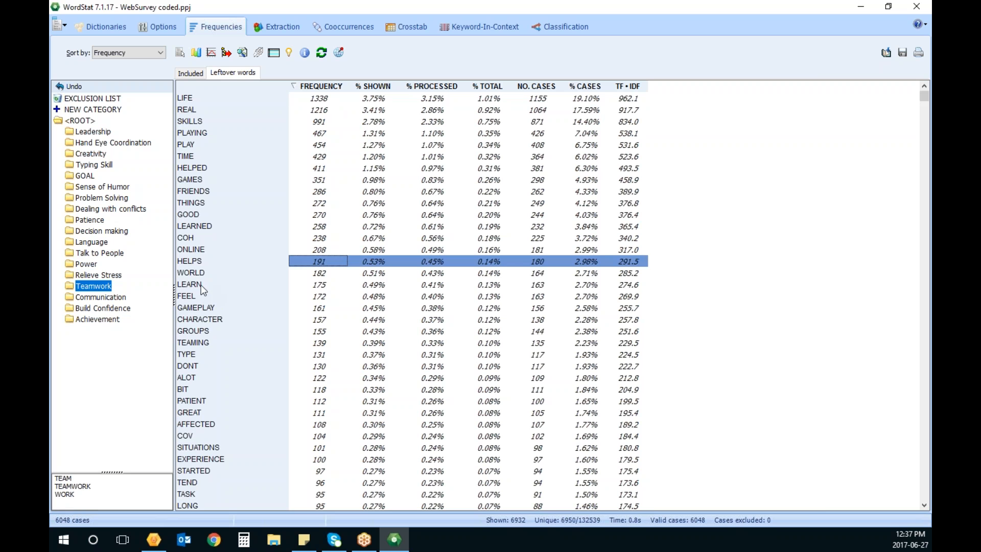
Display the word suggestions for the leftover words LEARN and TEAMING.
{"action": "left_click", "coordinate": [226, 280]}
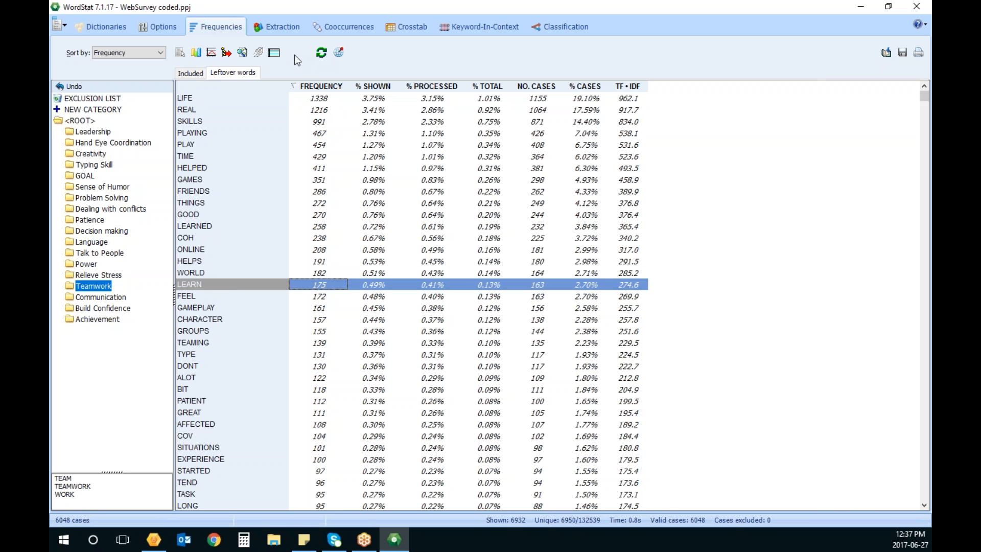
{"action": "left_click", "coordinate": [289, 52]}
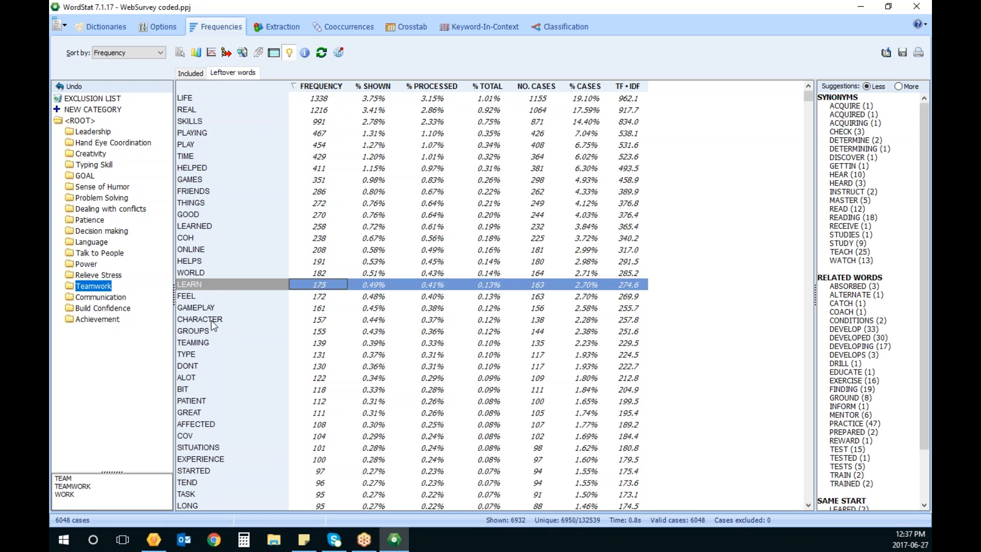
{"action": "left_click", "coordinate": [204, 343]}
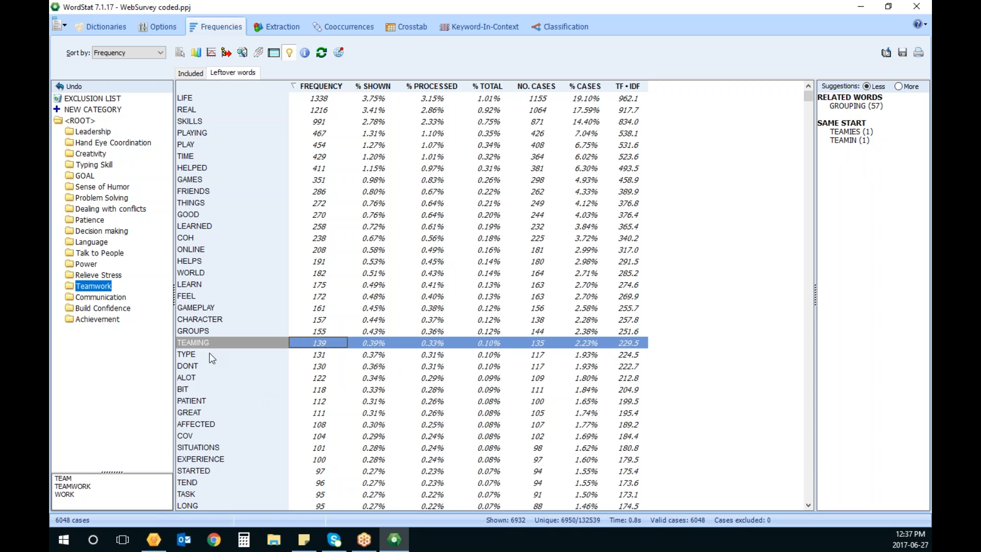
Select the same-start suggestions for the leftover word PATIENT and add PATIENT to the Patience category.
{"action": "left_click", "coordinate": [204, 401]}
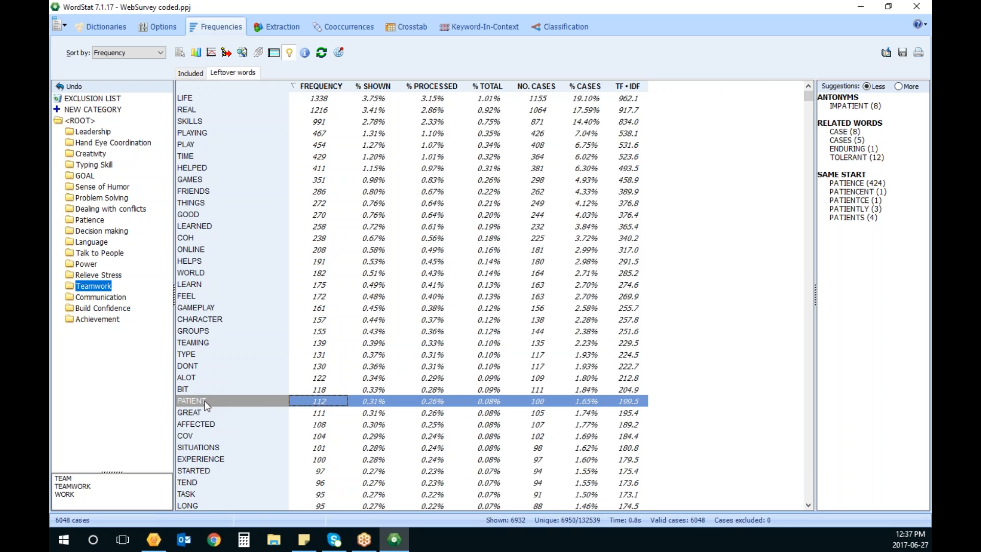
{"action": "left_click", "coordinate": [856, 178]}
{"action": "left_click", "coordinate": [857, 184]}
{"action": "left_click", "coordinate": [858, 193], "text": "ctrl"}
{"action": "left_click", "coordinate": [860, 200], "text": "ctrl"}
{"action": "left_click", "coordinate": [857, 209], "text": "ctrl"}
{"action": "left_click", "coordinate": [857, 216], "text": "ctrl"}
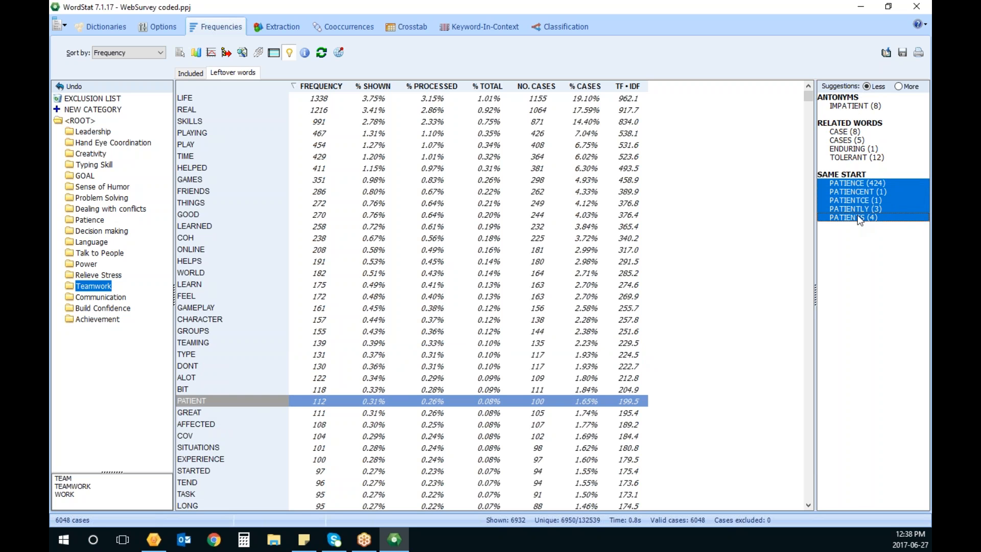
{"action": "left_click", "coordinate": [856, 106], "text": "ctrl"}
{"action": "left_click", "coordinate": [856, 106], "text": "ctrl"}
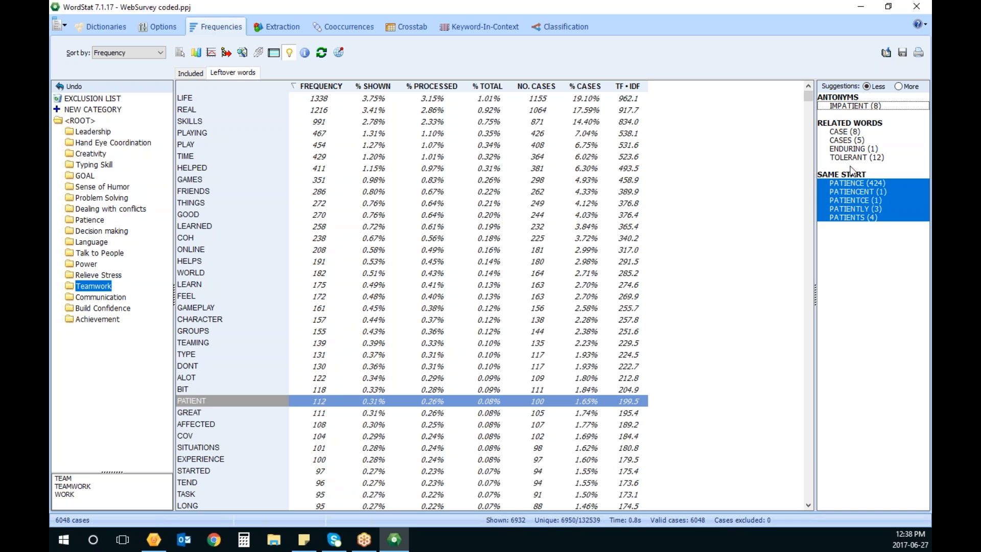
{"action": "left_click", "coordinate": [212, 401]}
{"action": "left_click_drag", "start_coordinate": [210, 401], "coordinate": [104, 224]}
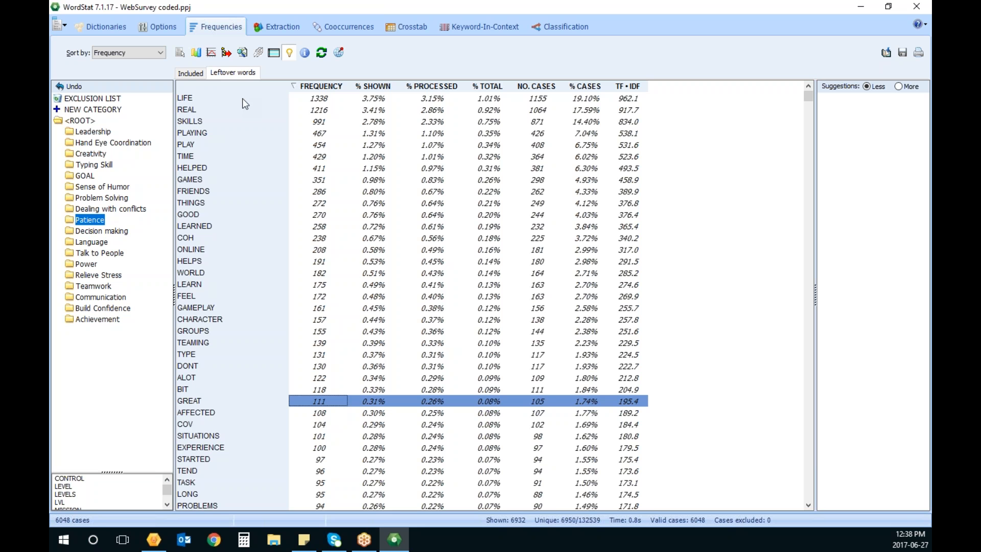
{"action": "left_click", "coordinate": [109, 29]}
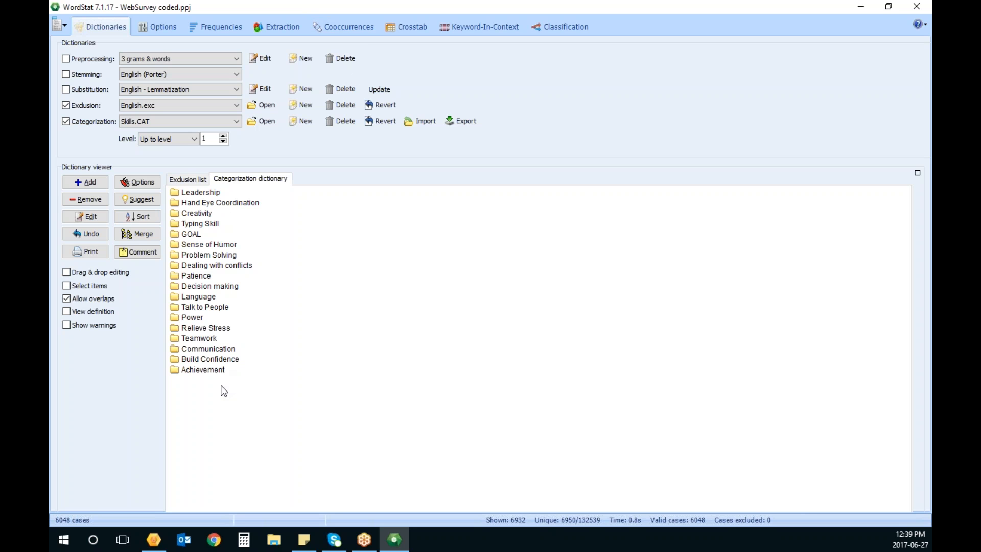
{"action": "left_click", "coordinate": [290, 31]}
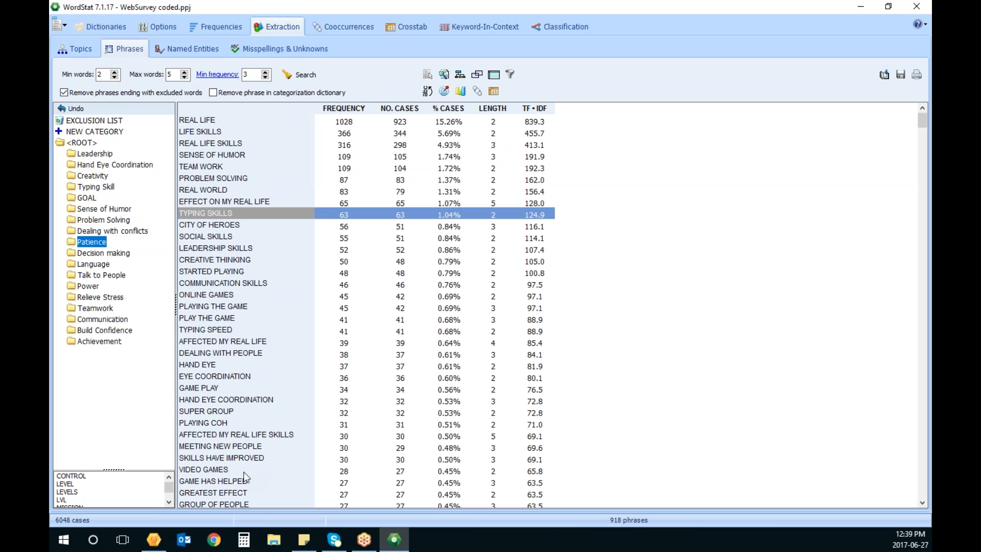
{"action": "left_click", "coordinate": [88, 51]}
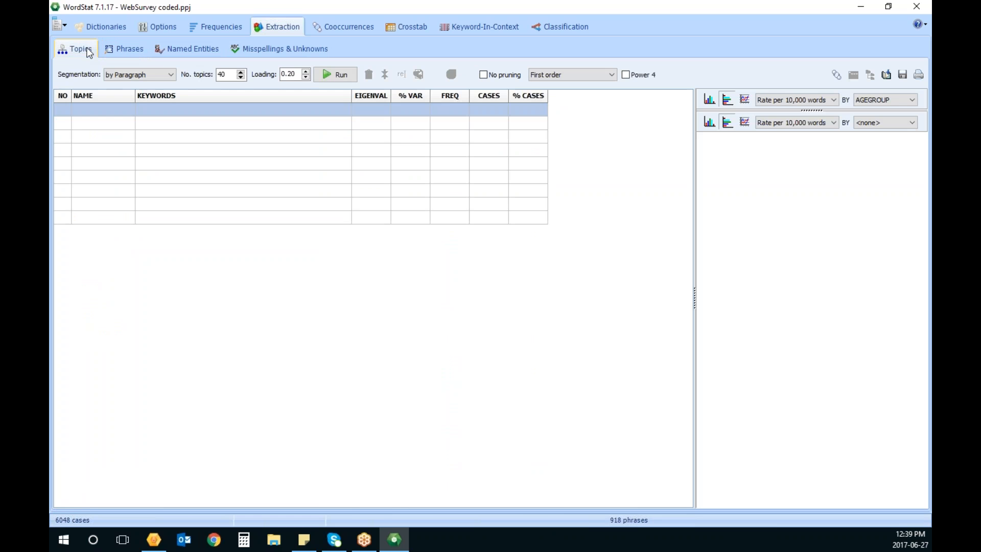
{"action": "double_click", "coordinate": [221, 75]}
{"action": "type", "text": "3"}
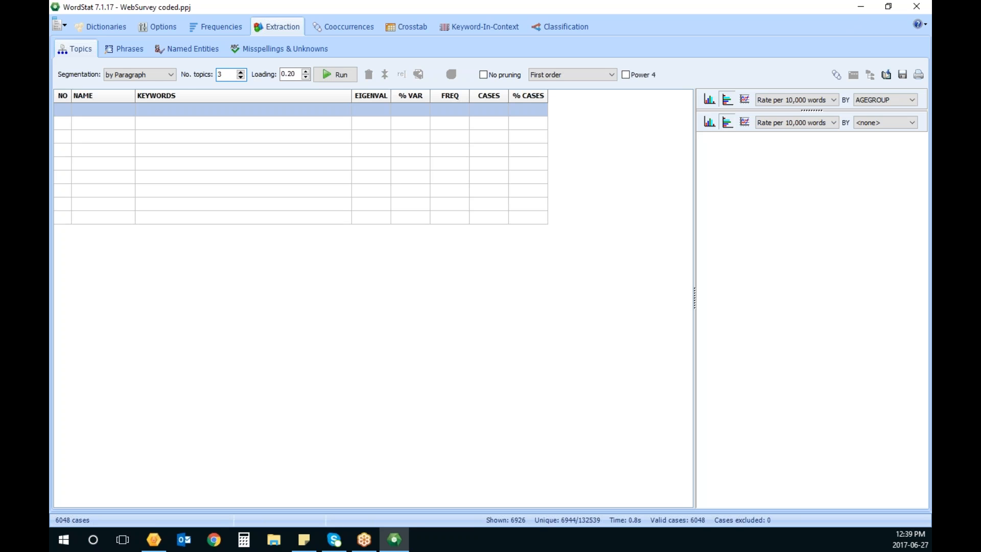
Turn off the Skills.CAT categorization dictionary and recompute the word frequencies.
{"action": "left_click", "coordinate": [99, 26]}
{"action": "left_click", "coordinate": [89, 121]}
{"action": "left_click", "coordinate": [174, 25]}
{"action": "left_click", "coordinate": [230, 28]}
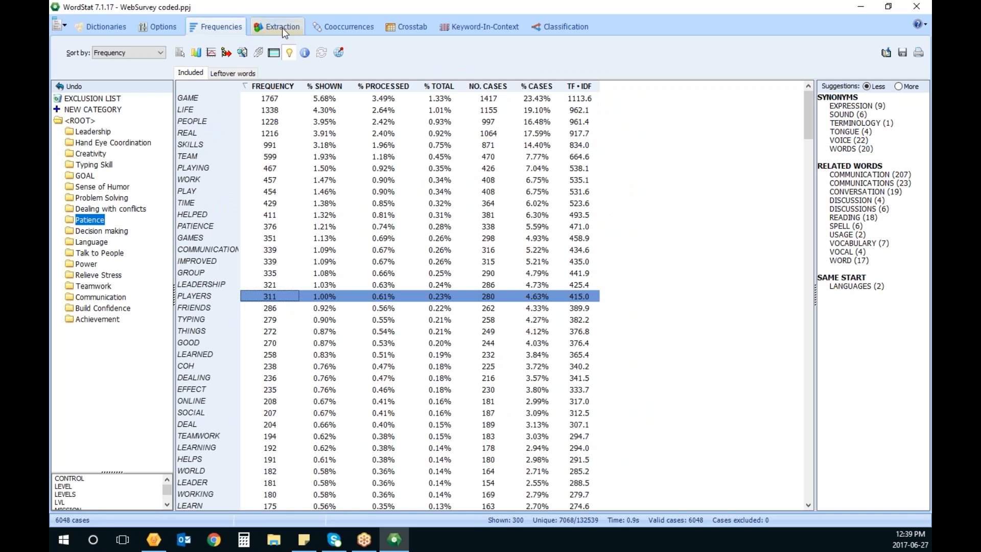
Extract 30 topics from the survey responses, segmented by paragraph.
{"action": "left_click", "coordinate": [282, 27]}
{"action": "double_click", "coordinate": [231, 74]}
{"action": "type", "text": "3"}
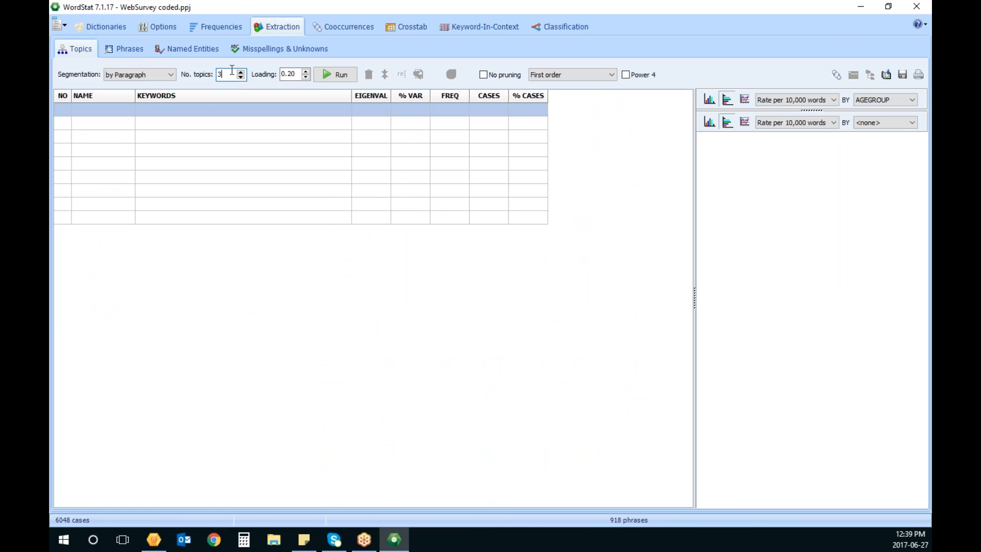
{"action": "type", "text": "0"}
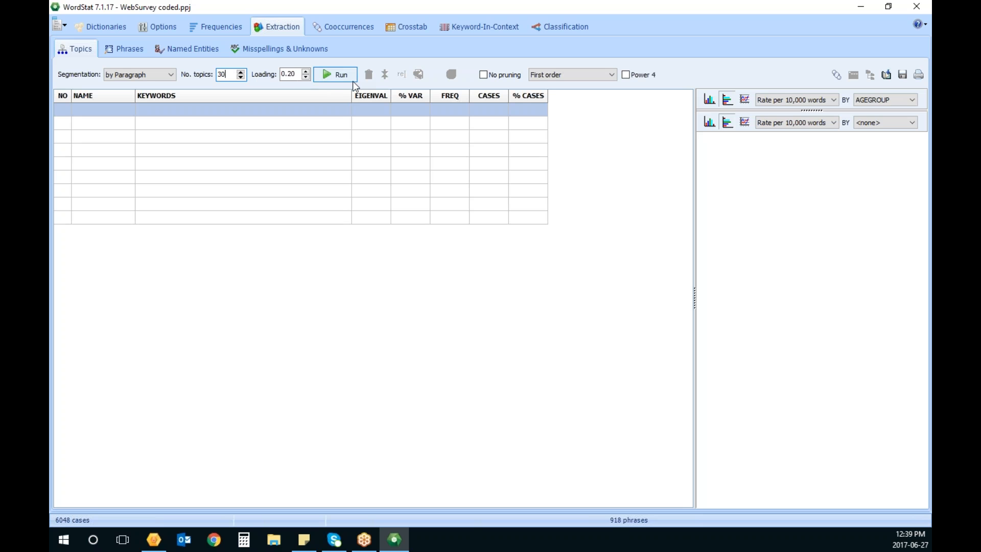
{"action": "left_click", "coordinate": [334, 75]}
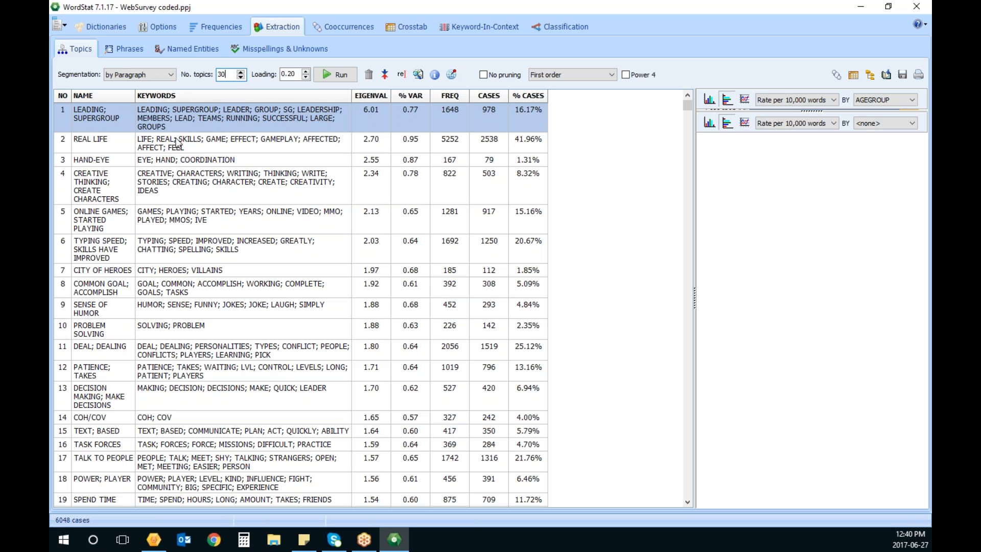
Rename the extracted topic LEADING; SUPERGROUP as Leadership.
{"action": "left_click", "coordinate": [99, 119]}
{"action": "right_click", "coordinate": [183, 116]}
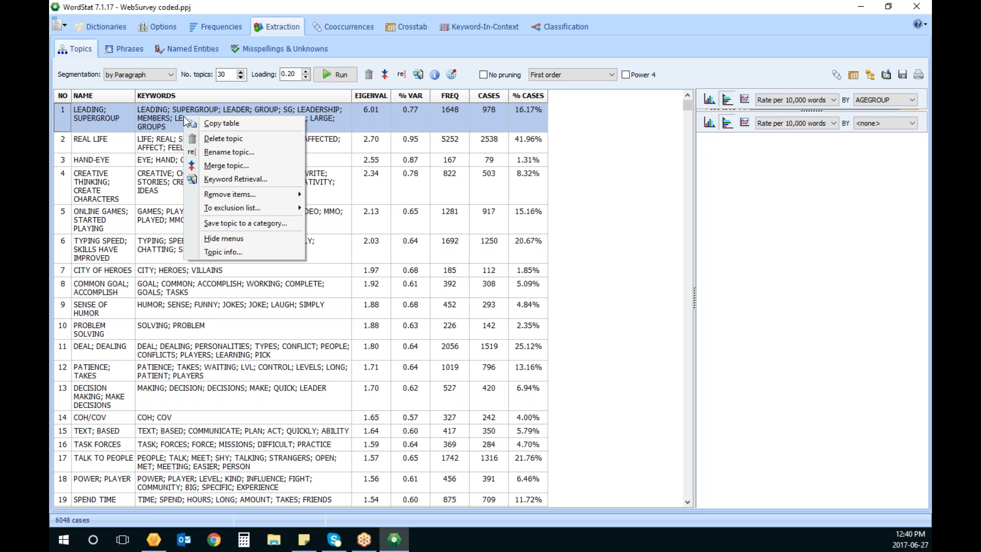
{"action": "left_click", "coordinate": [255, 152]}
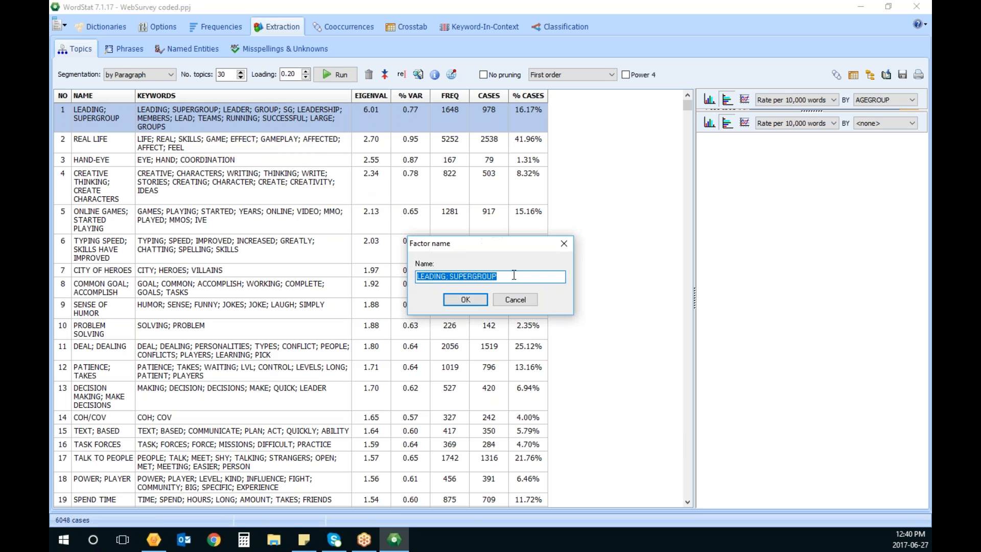
{"action": "type", "text": "Le"}
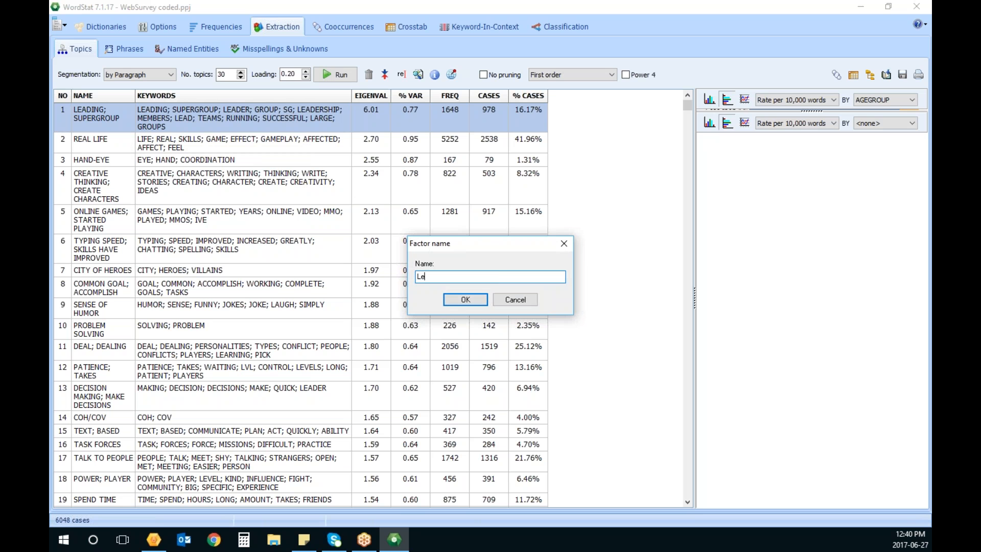
{"action": "type", "text": "adership"}
{"action": "key", "text": "Return"}
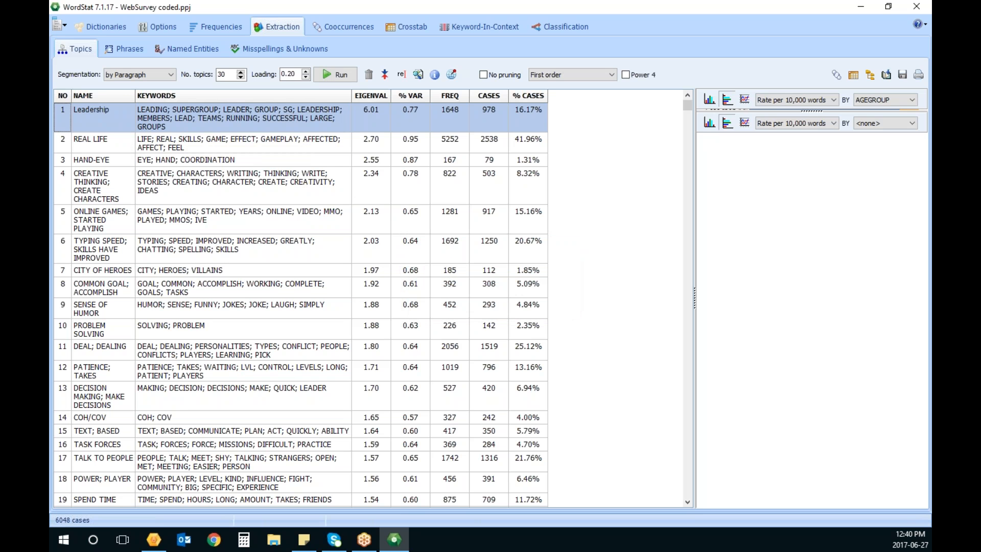
Delete the REAL LIFE topic from the extracted topics.
{"action": "key", "text": "Down"}
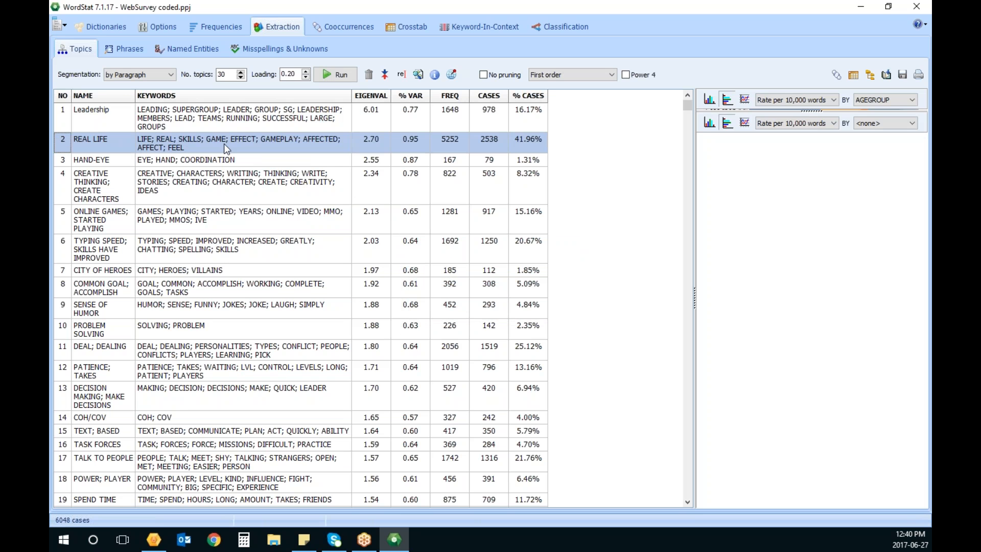
{"action": "left_click", "coordinate": [229, 160]}
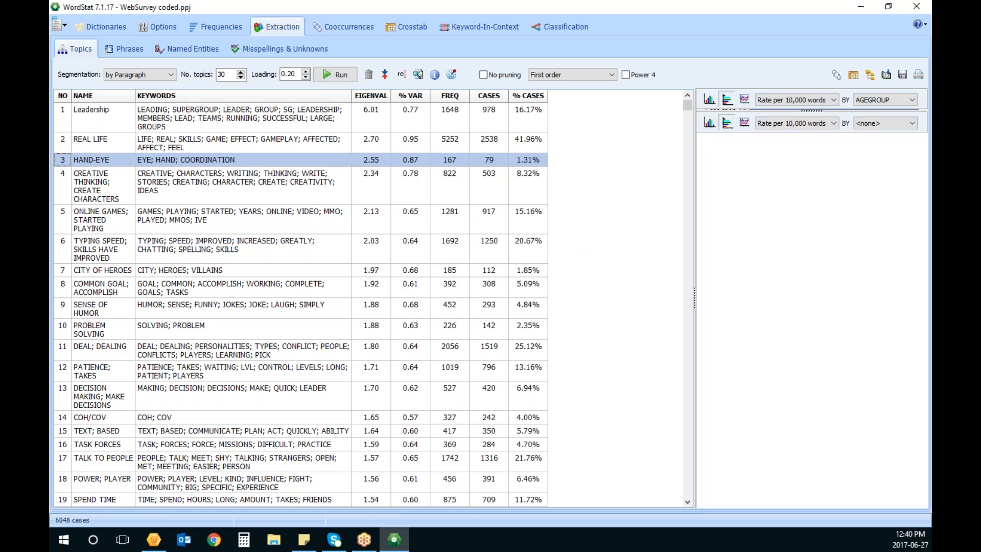
{"action": "right_click", "coordinate": [237, 145]}
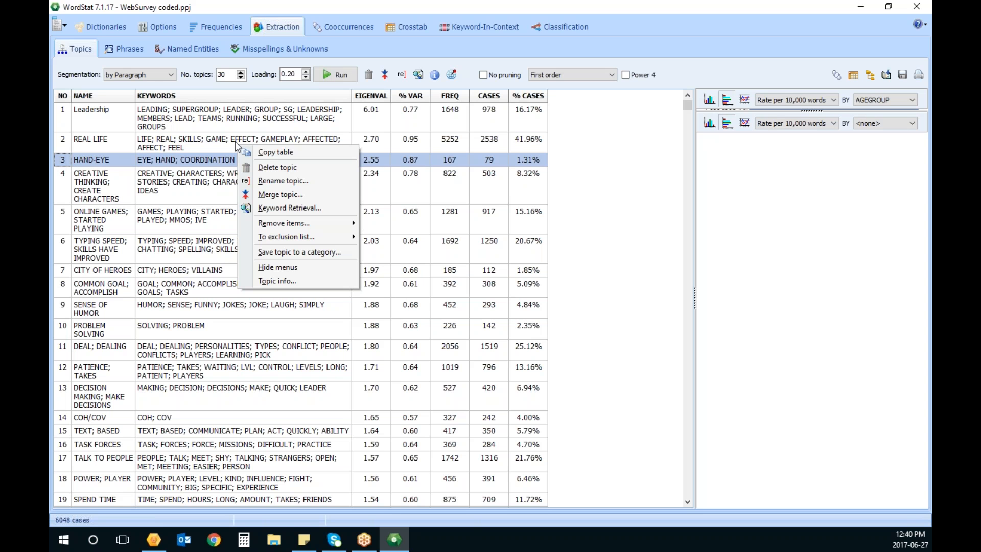
{"action": "left_click", "coordinate": [235, 141]}
{"action": "right_click", "coordinate": [235, 141]}
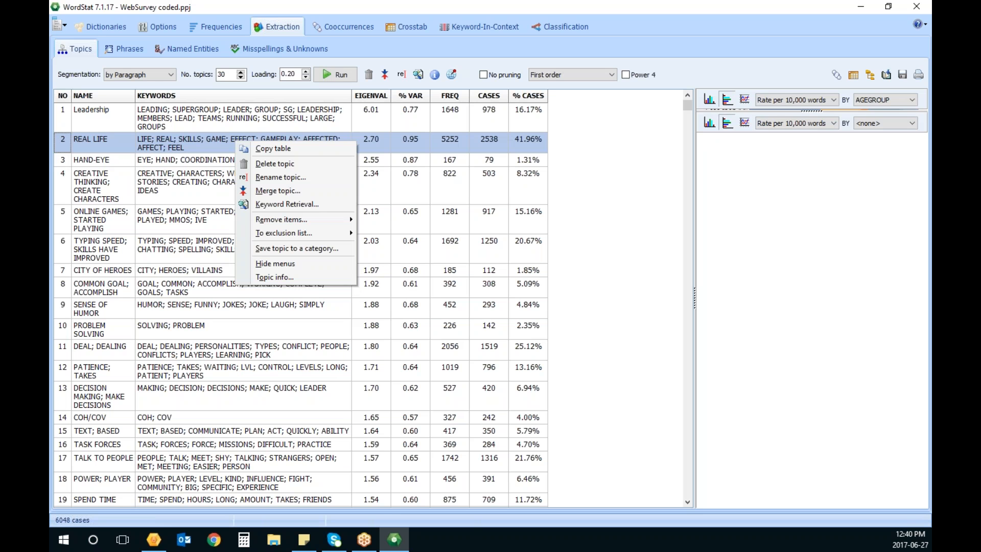
{"action": "left_click", "coordinate": [252, 162]}
Rename the HAND-EYE topic as HAND-EYE COORDINATION.
{"action": "right_click", "coordinate": [242, 140]}
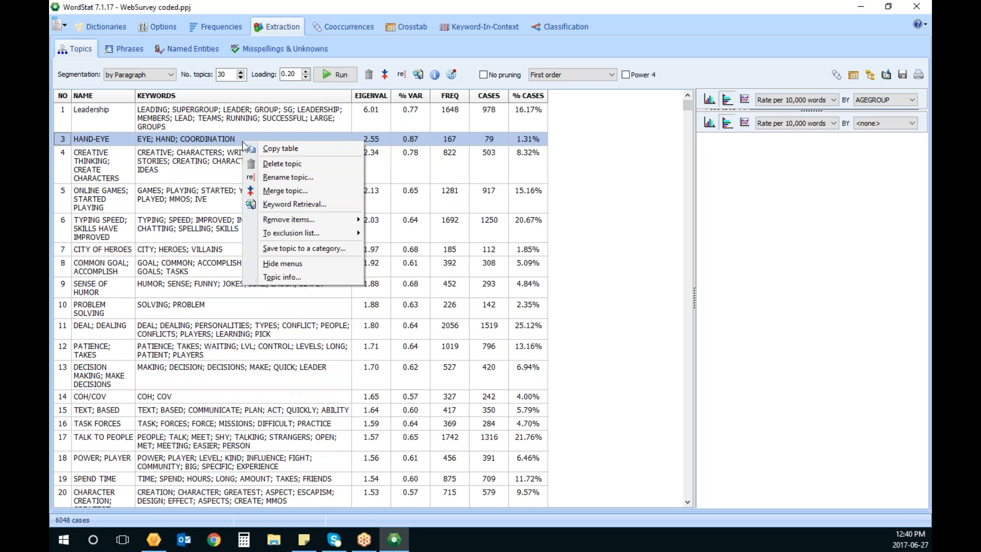
{"action": "left_click", "coordinate": [294, 175]}
{"action": "left_click", "coordinate": [474, 276]}
{"action": "type", "text": "COORDINATION"}
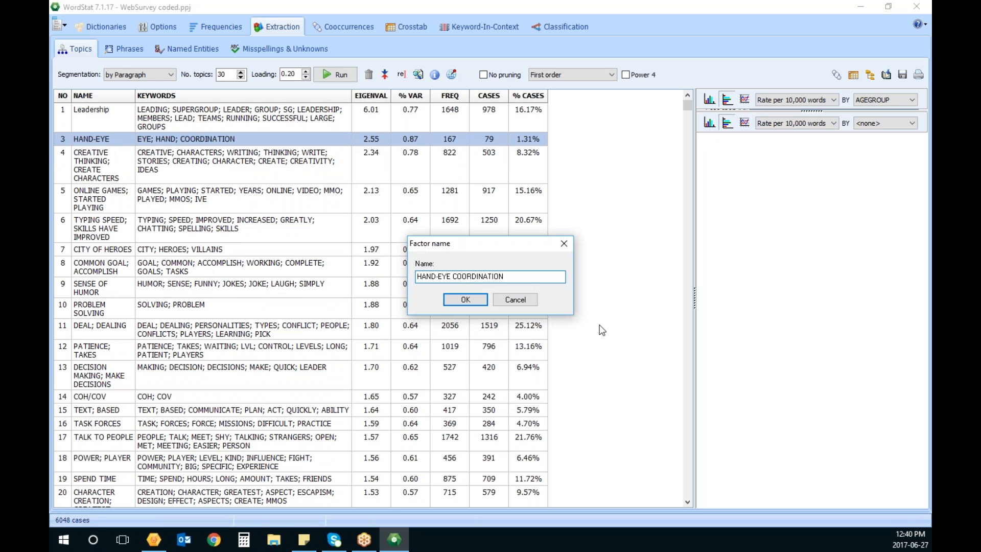
{"action": "left_click", "coordinate": [462, 299]}
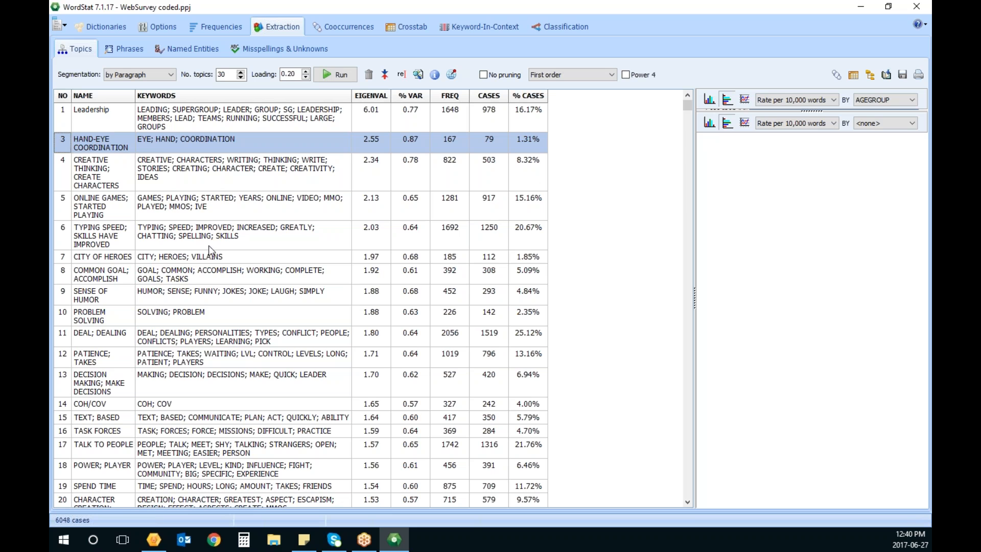
Enlarge the AGEGROUP chart area and display the age distributions for the creative thinking and SENSE OF HUMOR topics.
{"action": "scroll", "coordinate": [209, 245], "scroll_direction": "down", "scroll_amount": 4}
{"action": "scroll", "coordinate": [210, 250], "scroll_direction": "up", "scroll_amount": 4}
{"action": "left_click_drag", "start_coordinate": [822, 110], "coordinate": [848, 351]}
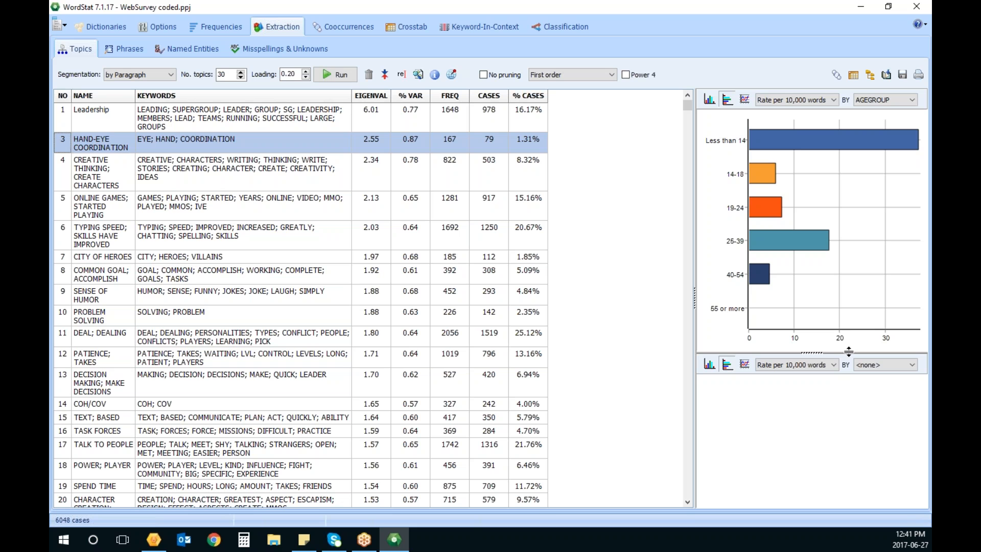
{"action": "key", "text": "Down"}
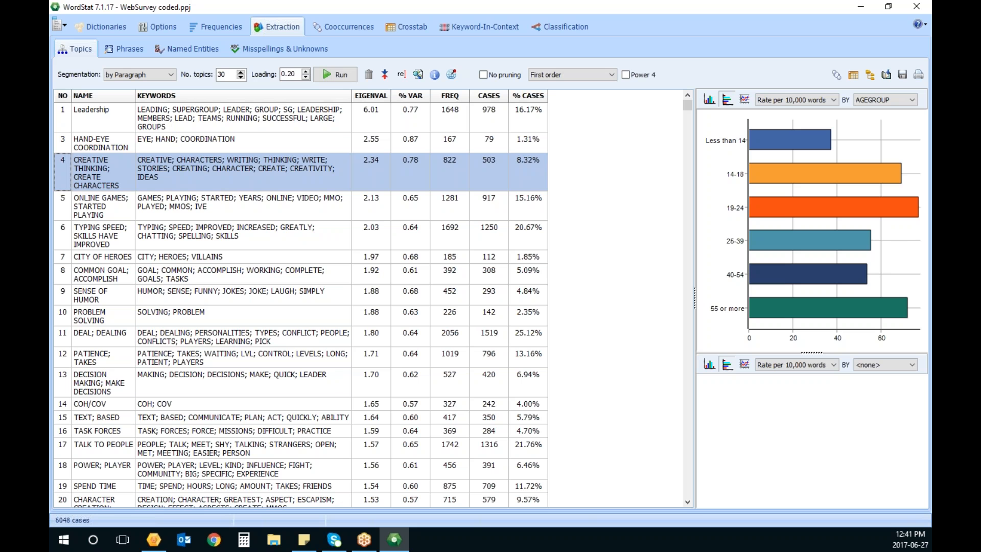
{"action": "left_click", "coordinate": [237, 296]}
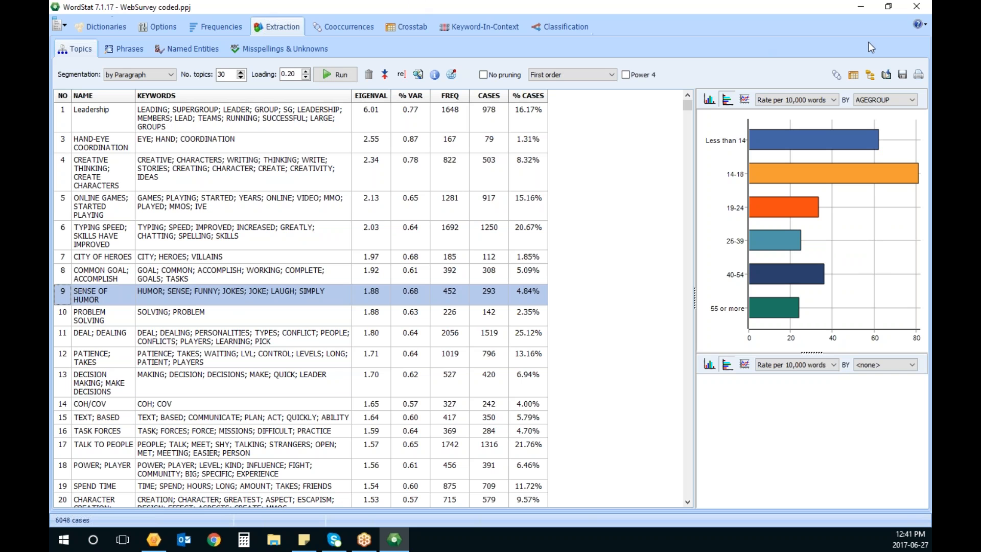
Bring up the option to save the topics as a categorization dictionary, and dismiss it without saving.
{"action": "left_click", "coordinate": [870, 76]}
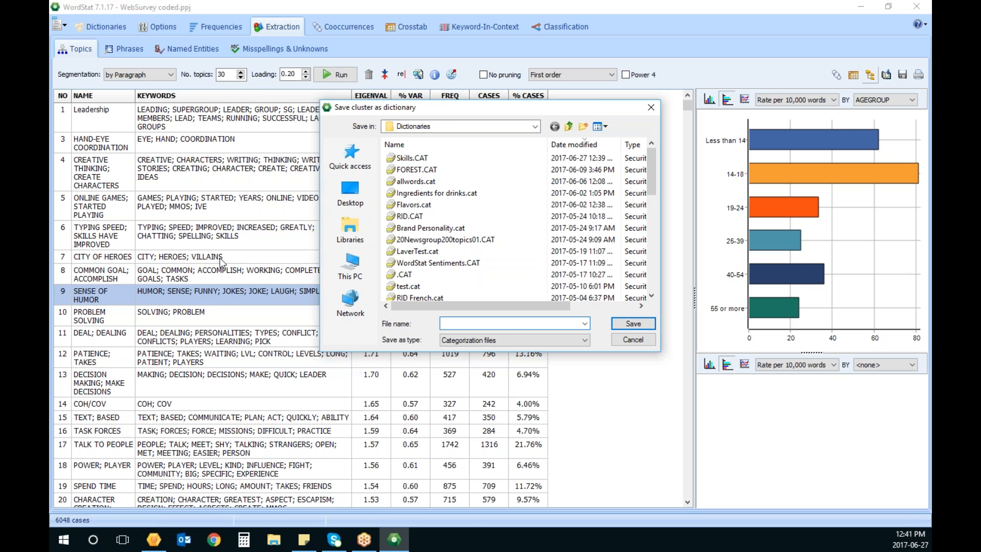
{"action": "left_click", "coordinate": [632, 340]}
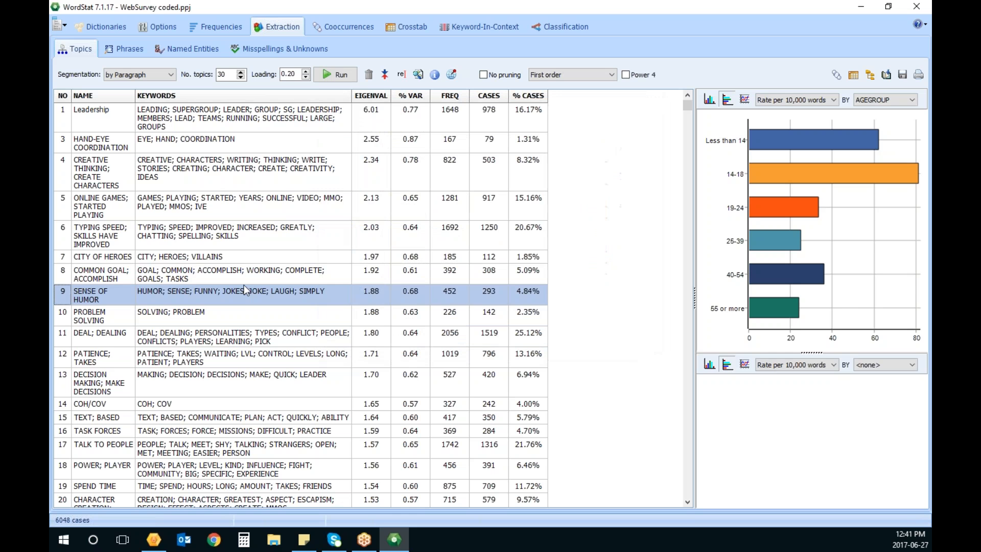
Delete the CITY OF HEROES and COH/COV topics, and review the rest of the topic list.
{"action": "left_click", "coordinate": [242, 248]}
{"action": "right_click", "coordinate": [242, 254]}
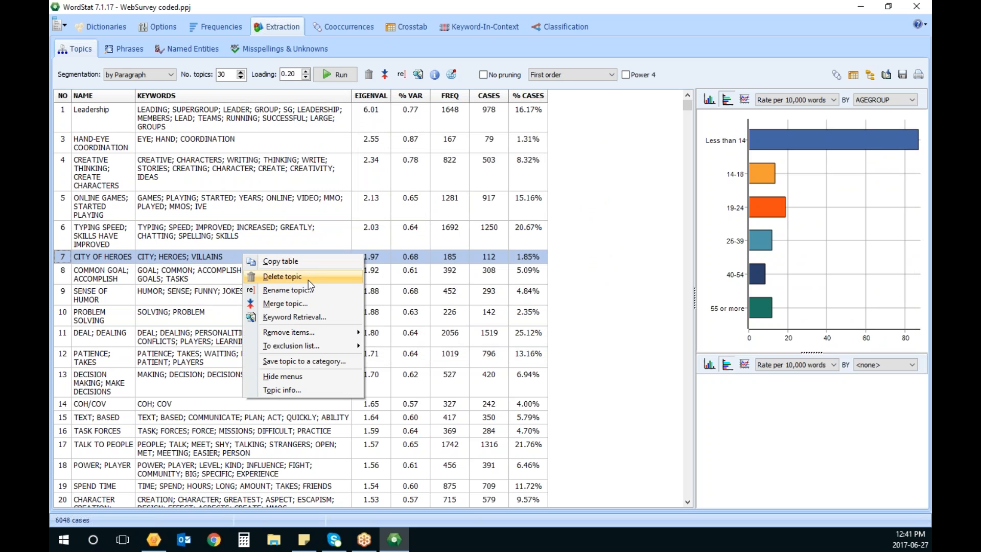
{"action": "left_click", "coordinate": [282, 277]}
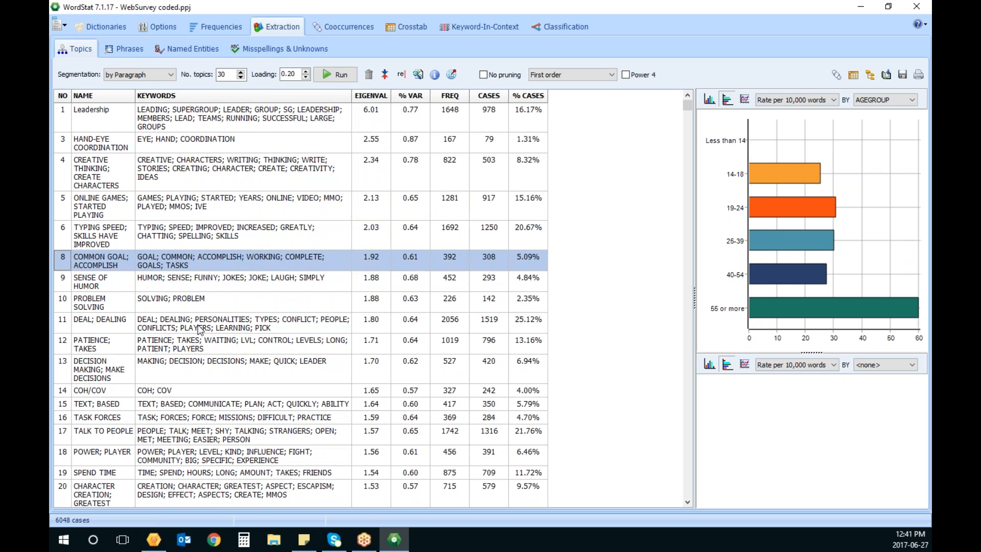
{"action": "right_click", "coordinate": [194, 391]}
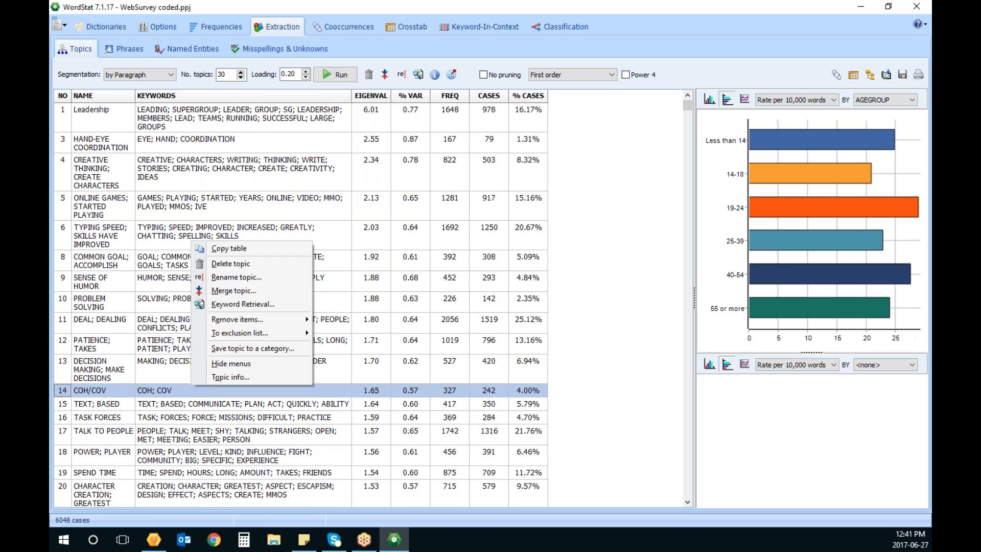
{"action": "left_click", "coordinate": [239, 264]}
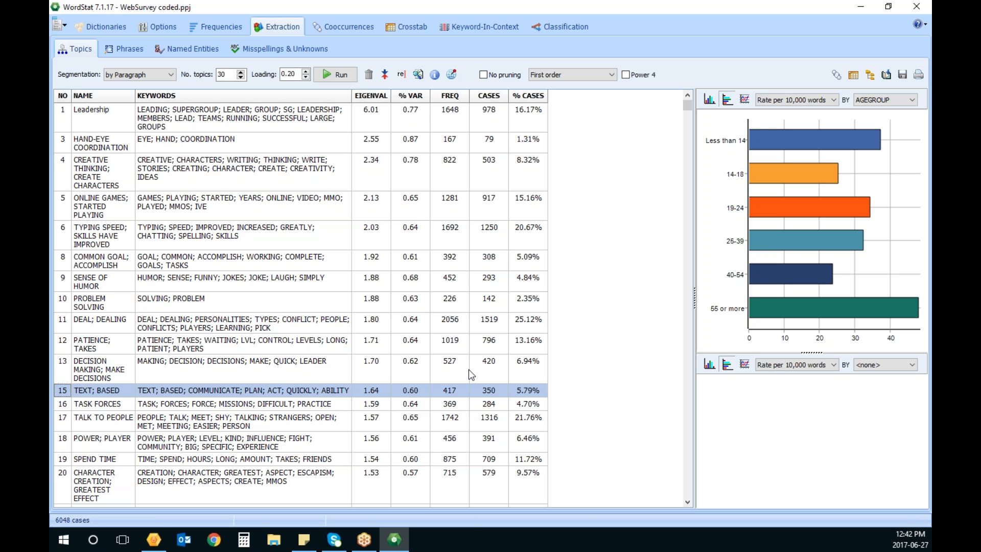
{"action": "scroll", "coordinate": [469, 375], "scroll_direction": "down", "scroll_amount": 3}
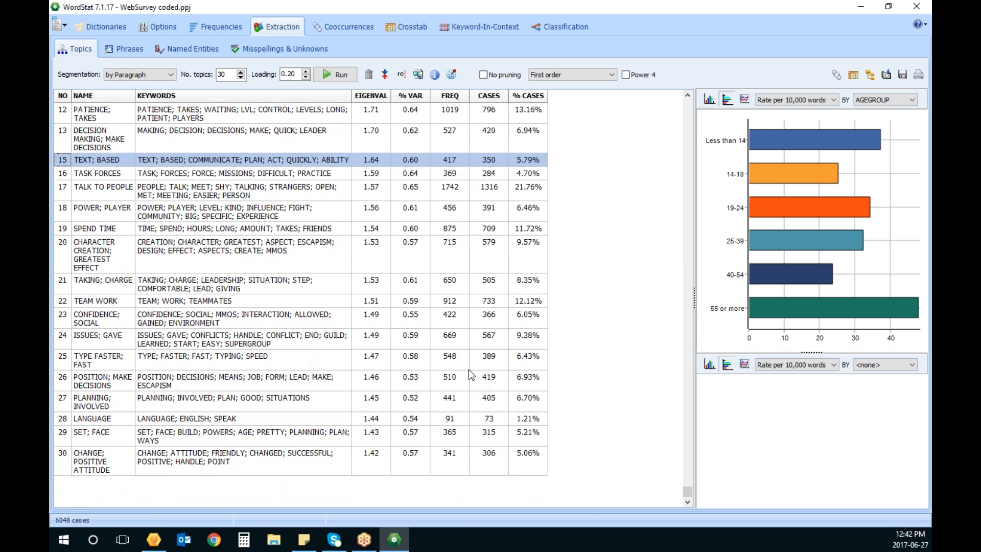
Display the keyword co-occurrence dendrogram and raise its number of clusters to 299.
{"action": "left_click", "coordinate": [356, 29]}
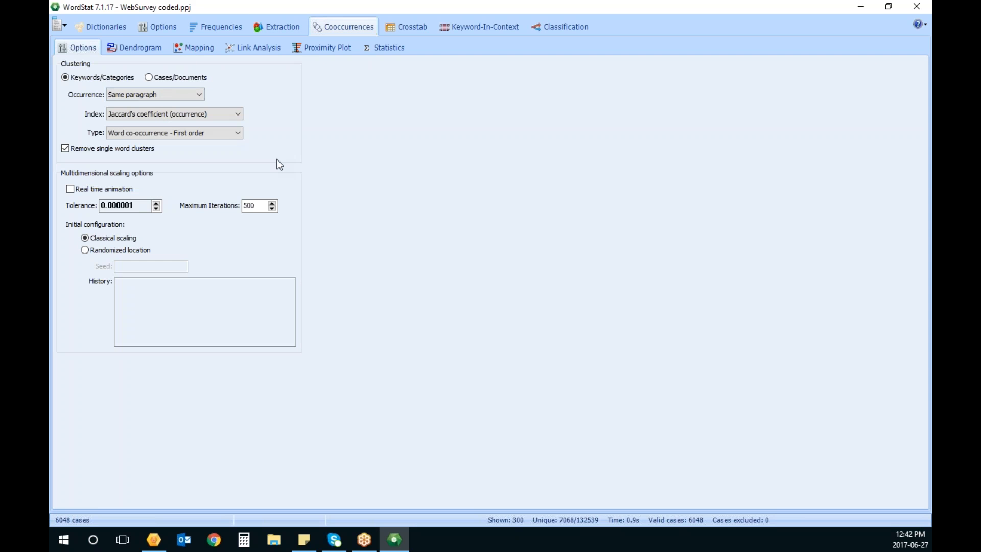
{"action": "left_click", "coordinate": [146, 48]}
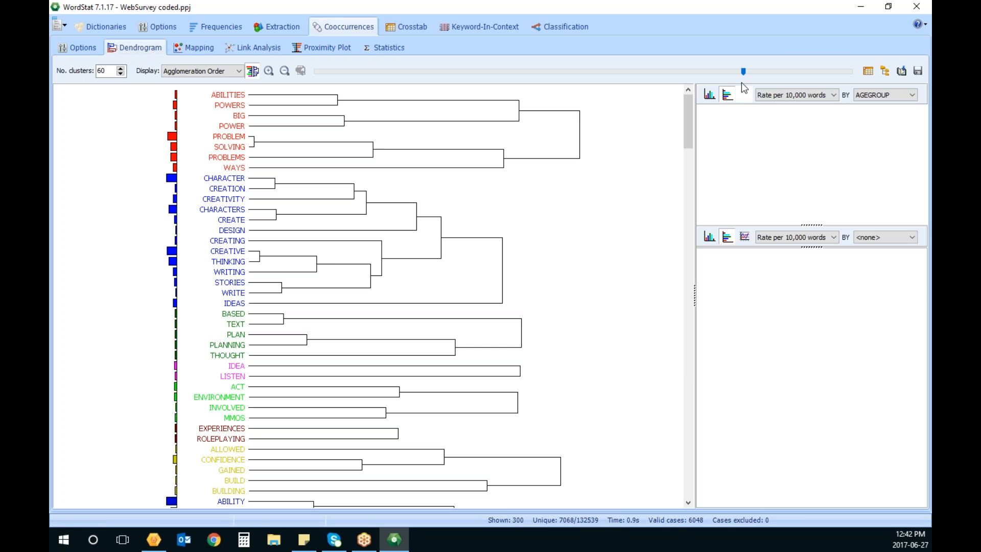
{"action": "left_click_drag", "start_coordinate": [743, 71], "coordinate": [311, 71]}
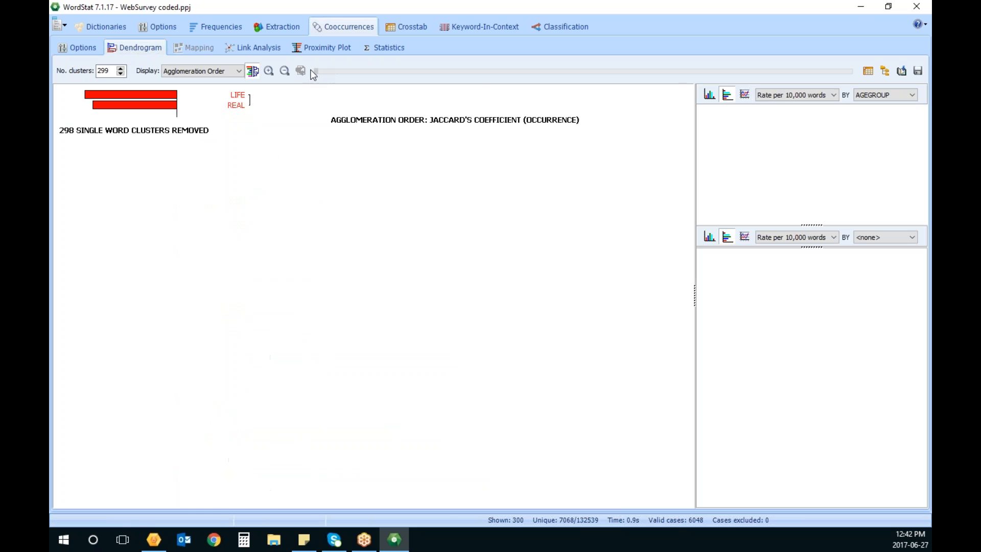
{"action": "left_click", "coordinate": [268, 71]}
{"action": "left_click", "coordinate": [268, 72]}
{"action": "left_click", "coordinate": [269, 71]}
{"action": "left_click", "coordinate": [284, 72]}
{"action": "left_click", "coordinate": [284, 72]}
{"action": "left_click", "coordinate": [284, 71]}
Lower the dendrogram's number of clusters one at a time to 287 to follow the order in which words join.
{"action": "left_click", "coordinate": [120, 75]}
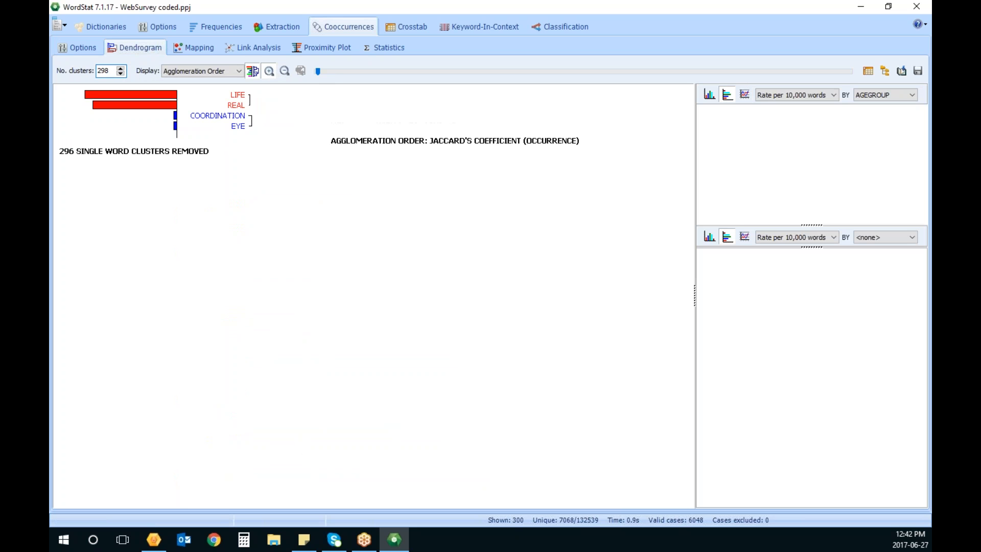
{"action": "left_click", "coordinate": [120, 74]}
{"action": "left_click", "coordinate": [120, 74]}
{"action": "left_click", "coordinate": [120, 74]}
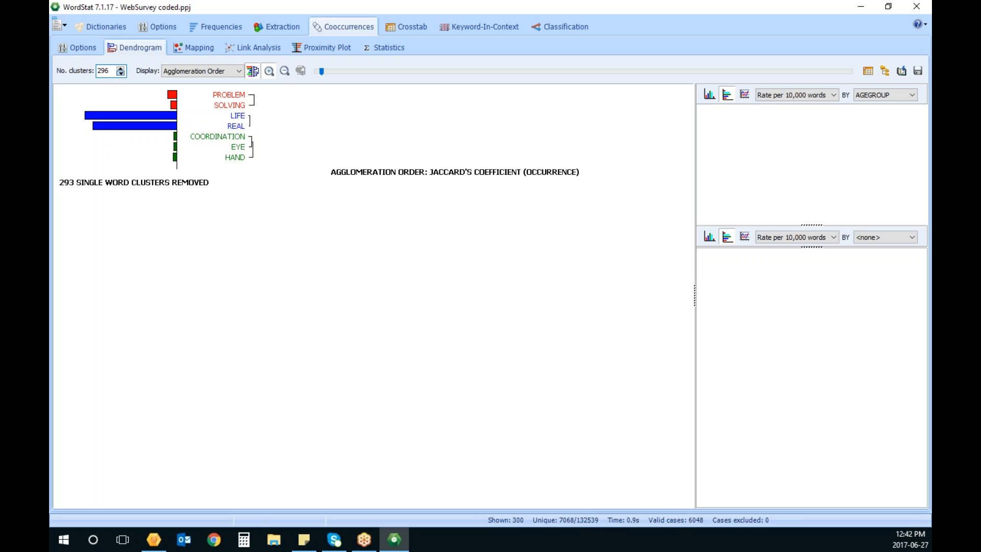
{"action": "left_click", "coordinate": [120, 74]}
{"action": "left_click", "coordinate": [120, 74]}
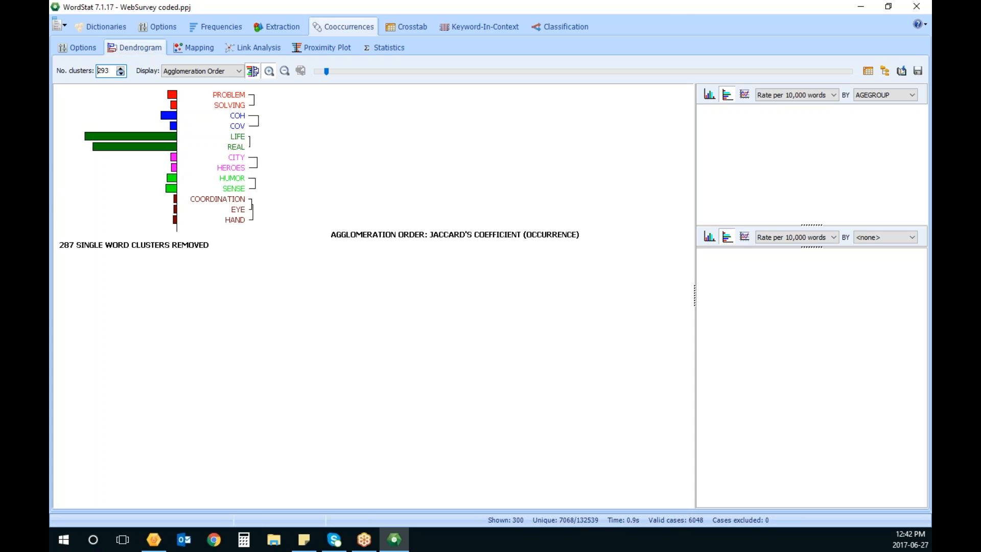
{"action": "left_click", "coordinate": [120, 74]}
{"action": "left_click", "coordinate": [120, 74]}
{"action": "left_click", "coordinate": [120, 74]}
{"action": "left_click", "coordinate": [120, 74]}
{"action": "left_click", "coordinate": [120, 74]}
{"action": "left_click", "coordinate": [120, 74]}
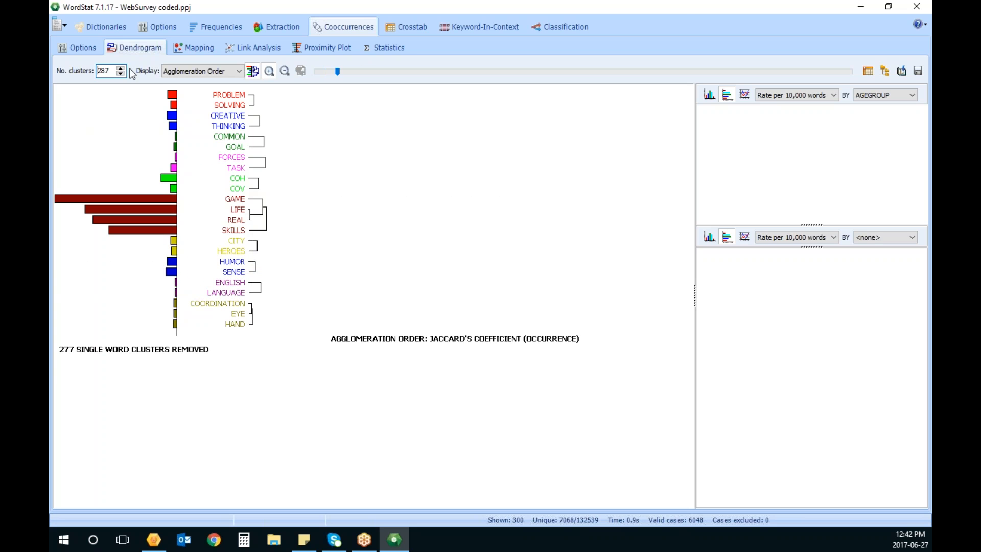
Set the dendrogram to 170 clusters and display the age charts and link diagrams of the CHARACTER and CREATIVE word clusters.
{"action": "left_click_drag", "start_coordinate": [337, 72], "coordinate": [546, 77]}
{"action": "left_click", "coordinate": [368, 201]}
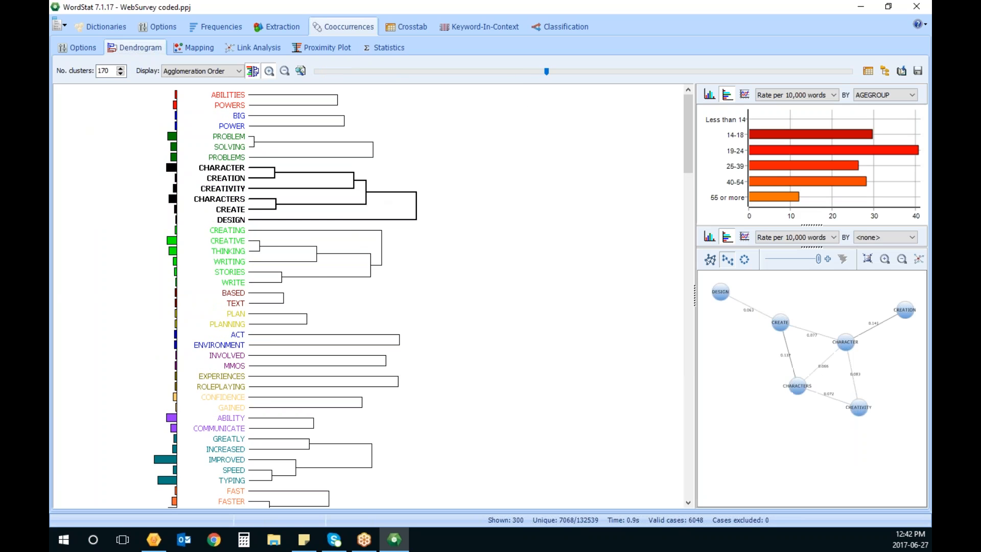
{"action": "left_click", "coordinate": [317, 266]}
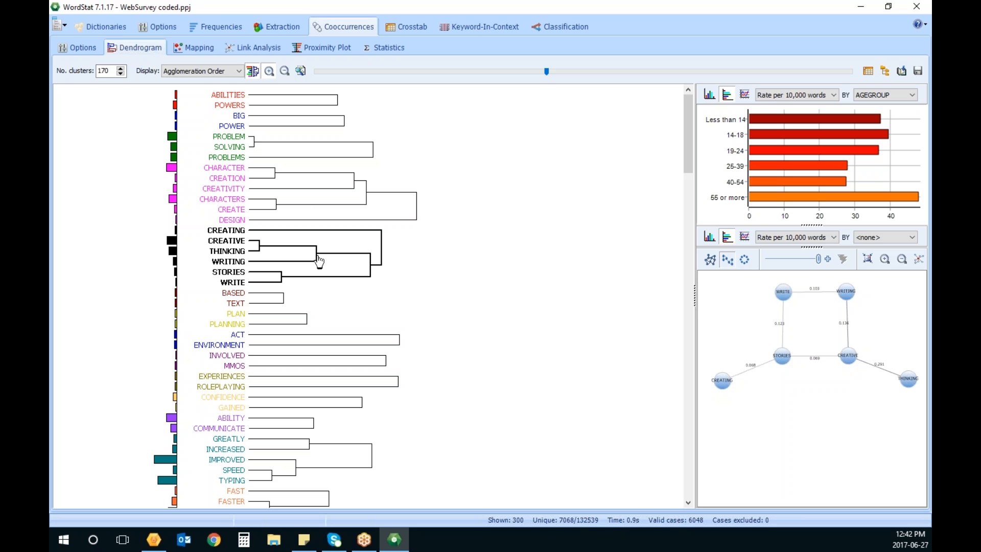
{"action": "left_click_drag", "start_coordinate": [685, 144], "coordinate": [675, 461]}
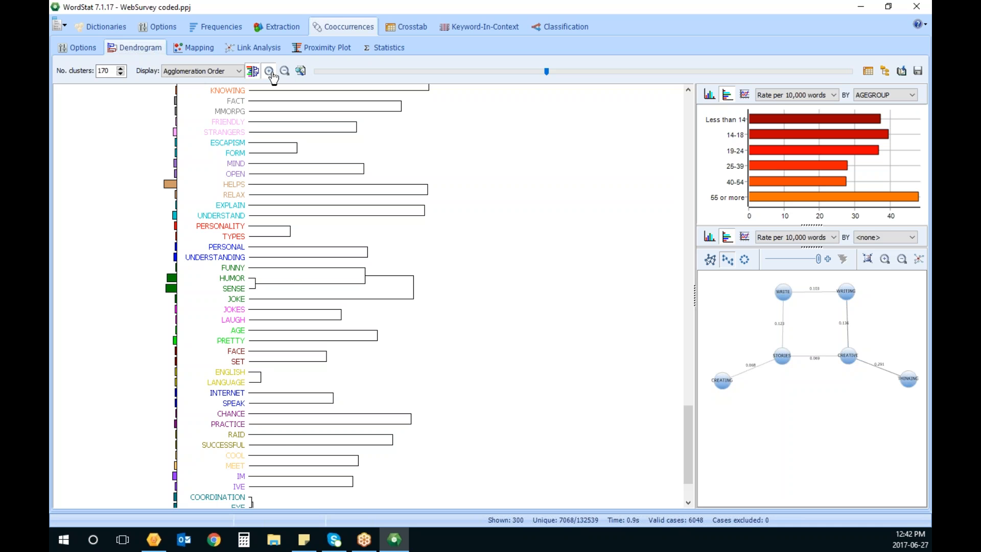
Compare the extracted topic list with the keyword co-occurrence dendrogram.
{"action": "left_click", "coordinate": [284, 28]}
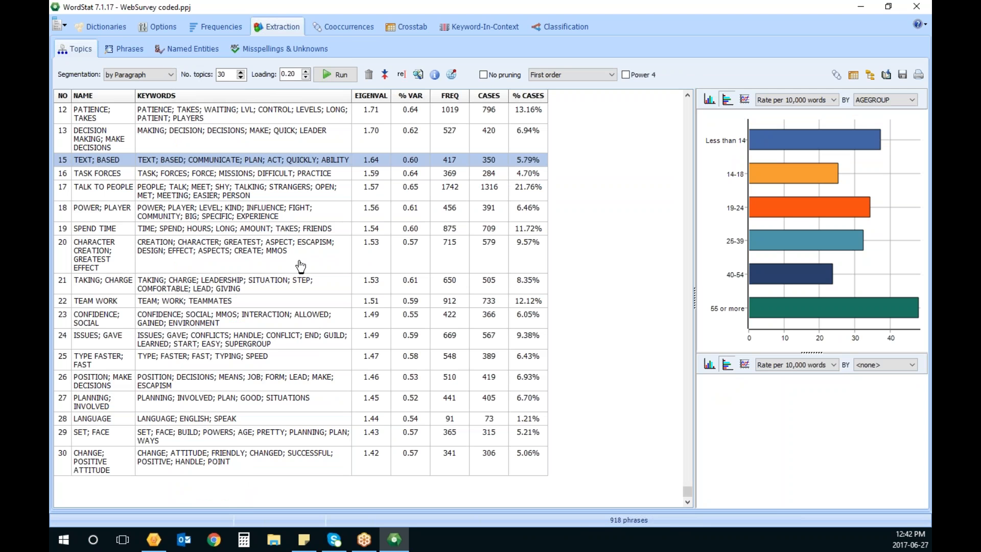
{"action": "left_click", "coordinate": [341, 27]}
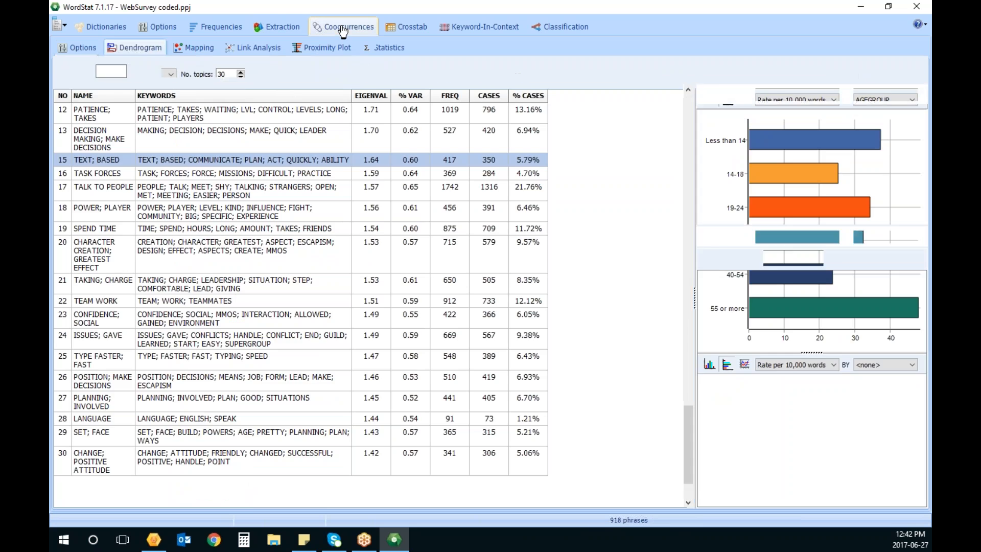
{"action": "left_click", "coordinate": [137, 48]}
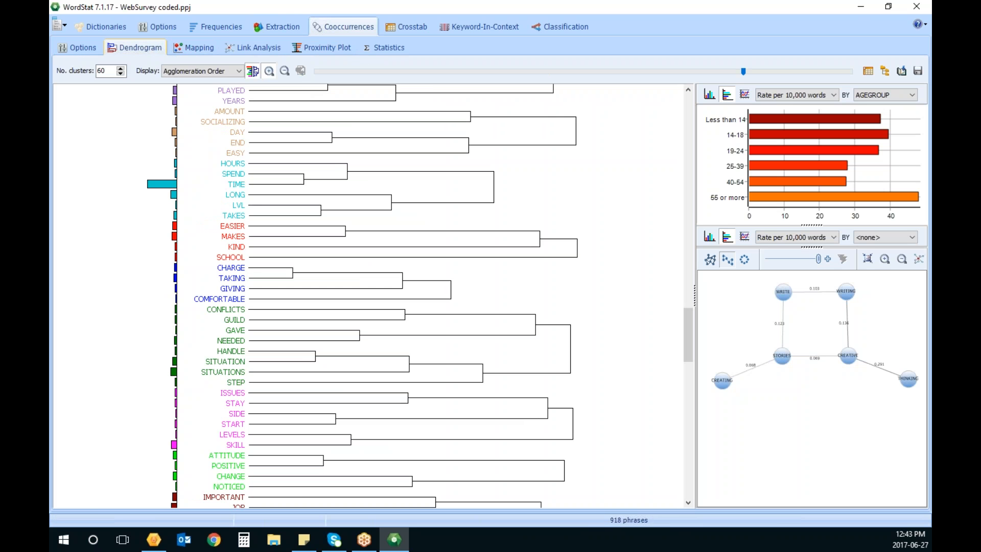
Enable the Skills.CAT categorization dictionary and display the frequencies of its categories.
{"action": "left_click", "coordinate": [122, 32]}
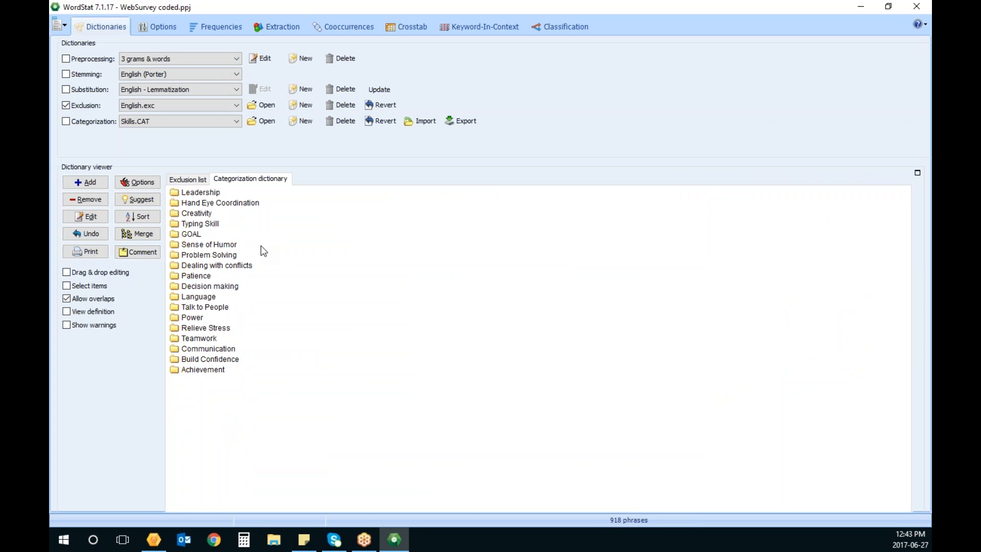
{"action": "left_click", "coordinate": [106, 120]}
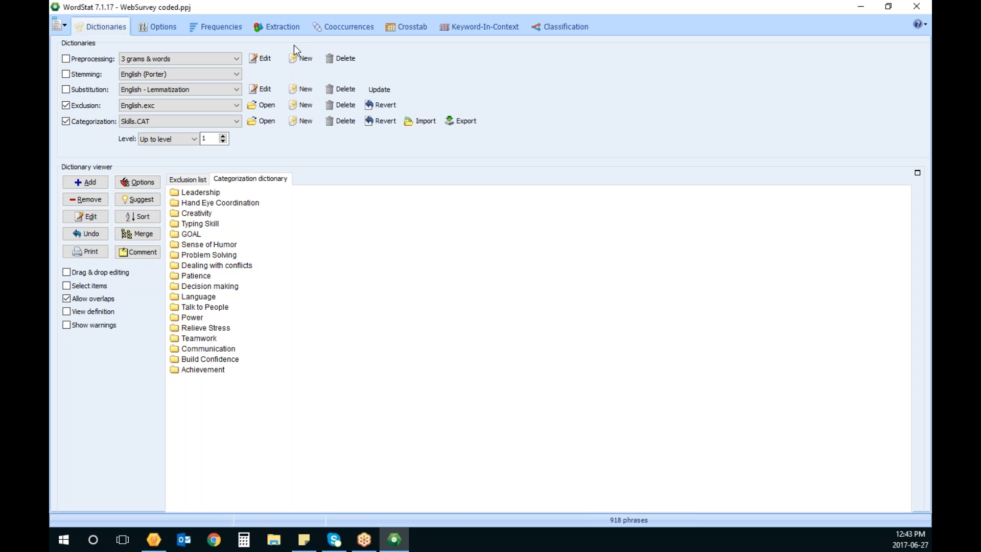
{"action": "left_click", "coordinate": [211, 26]}
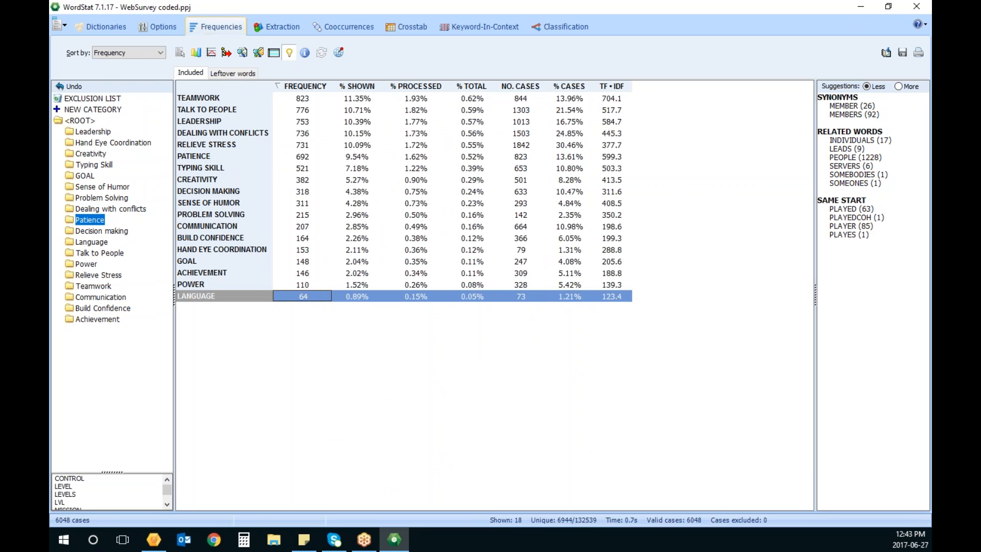
Cross-tabulate the skill categories by AGEGROUP as percent of total words, and view their 2D correspondence analysis map.
{"action": "left_click", "coordinate": [420, 32]}
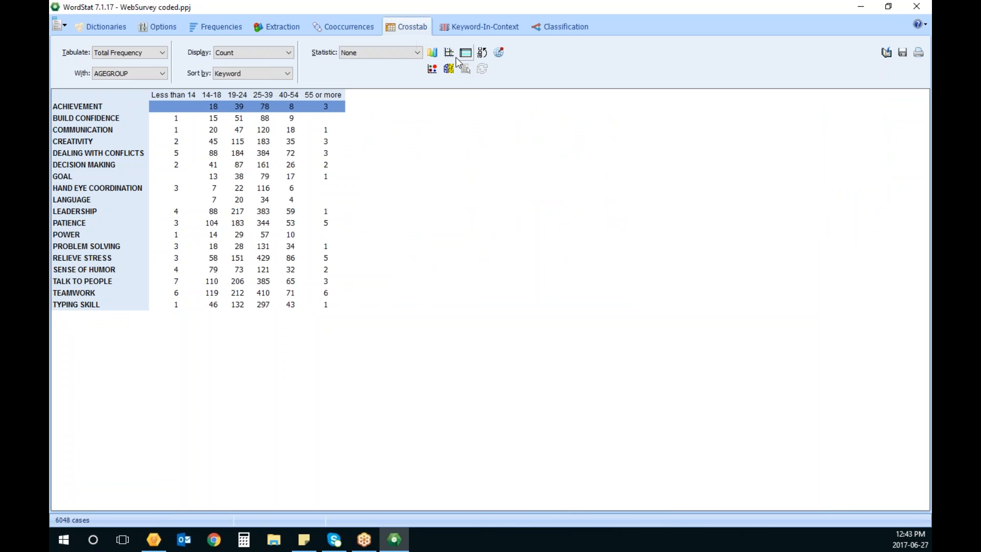
{"action": "left_click", "coordinate": [253, 53]}
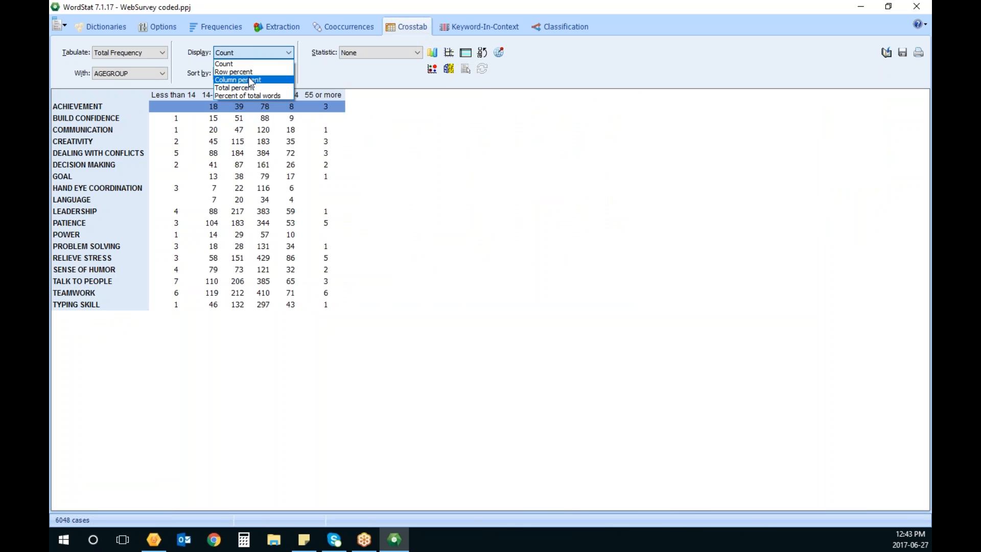
{"action": "left_click", "coordinate": [250, 94]}
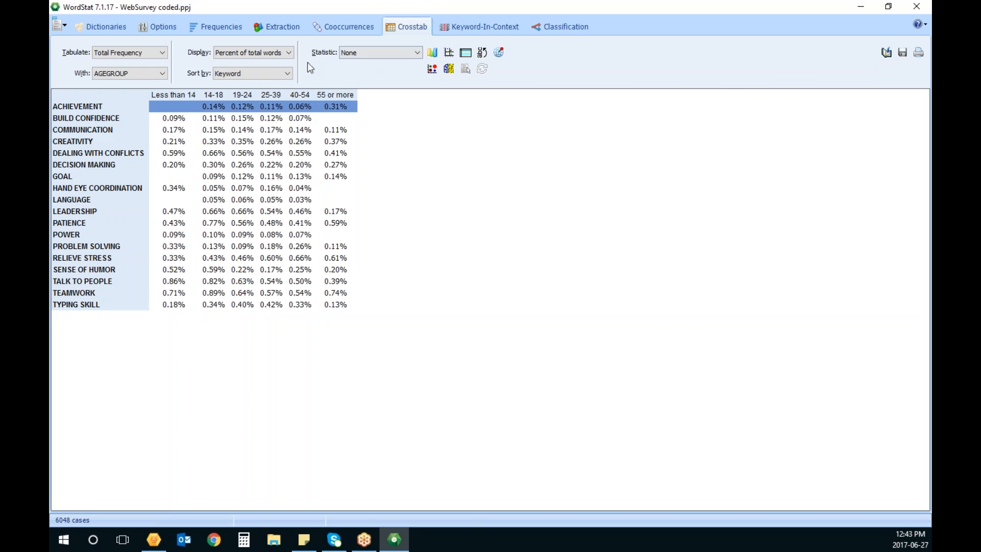
{"action": "left_click", "coordinate": [449, 52]}
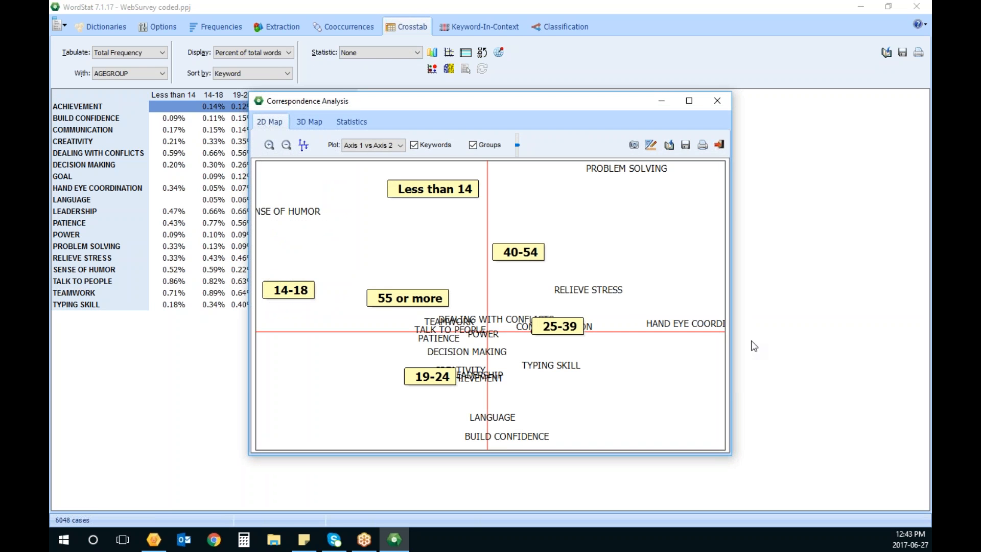
{"action": "left_click", "coordinate": [720, 145]}
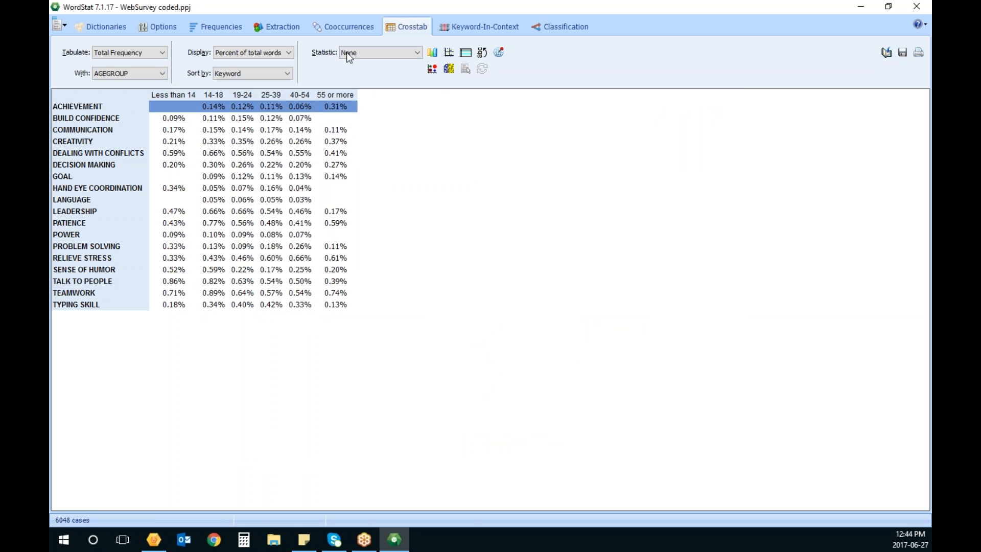
Add the Pearson's R statistic to the crosstab and sort the categories by their r value.
{"action": "left_click", "coordinate": [347, 52]}
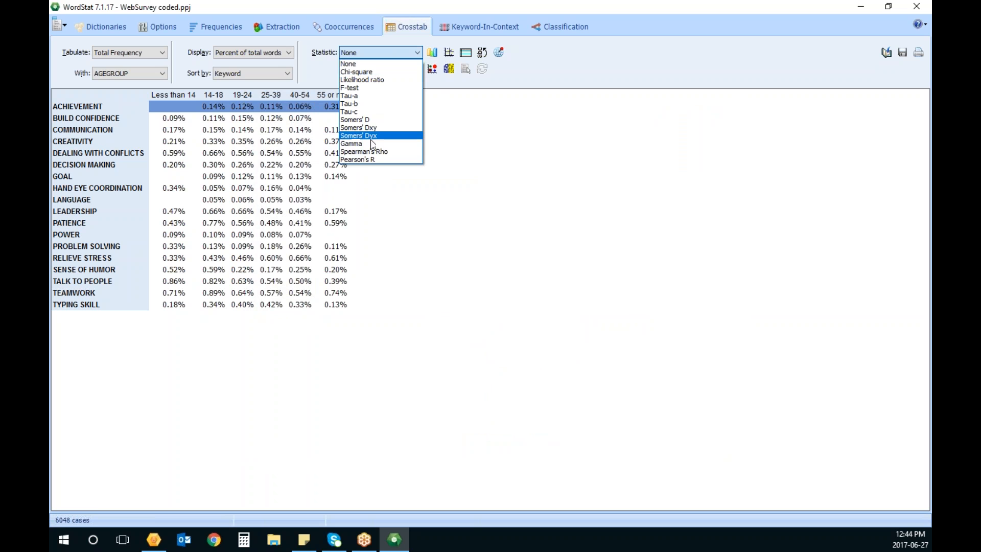
{"action": "left_click", "coordinate": [376, 160]}
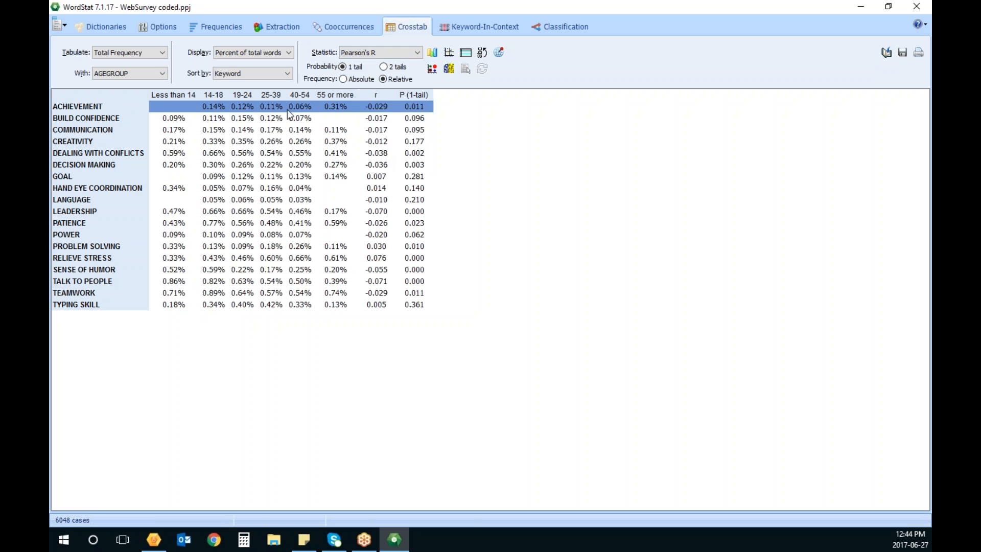
{"action": "left_click", "coordinate": [376, 97]}
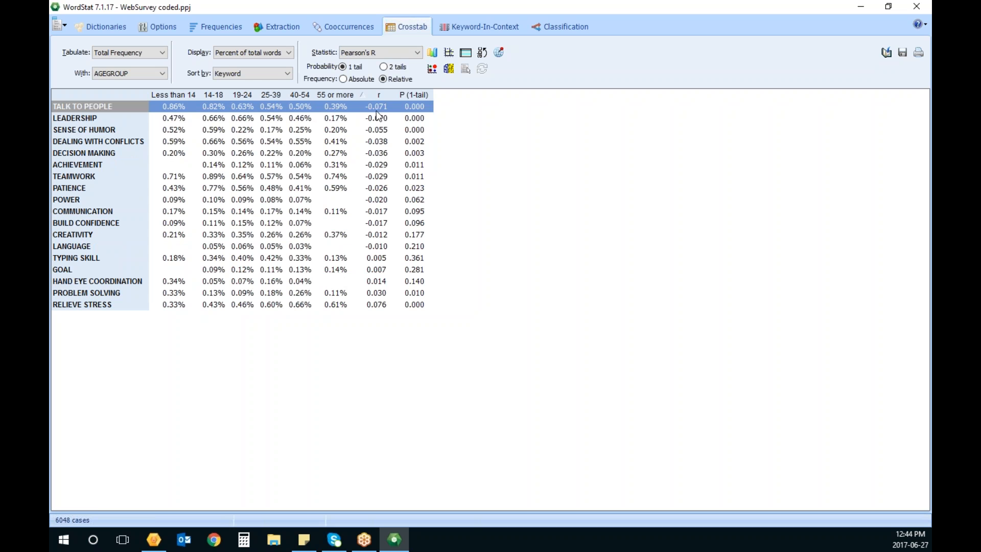
Chart the PROBLEM SOLVING and RELIEVE STRESS rows by age group, then close the chart.
{"action": "left_click_drag", "start_coordinate": [186, 293], "coordinate": [186, 303]}
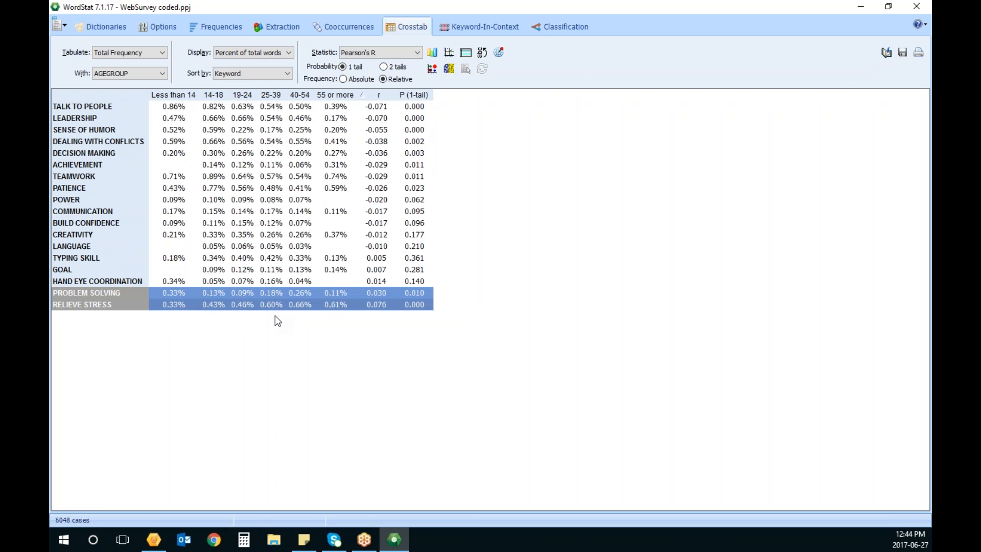
{"action": "left_click", "coordinate": [432, 52]}
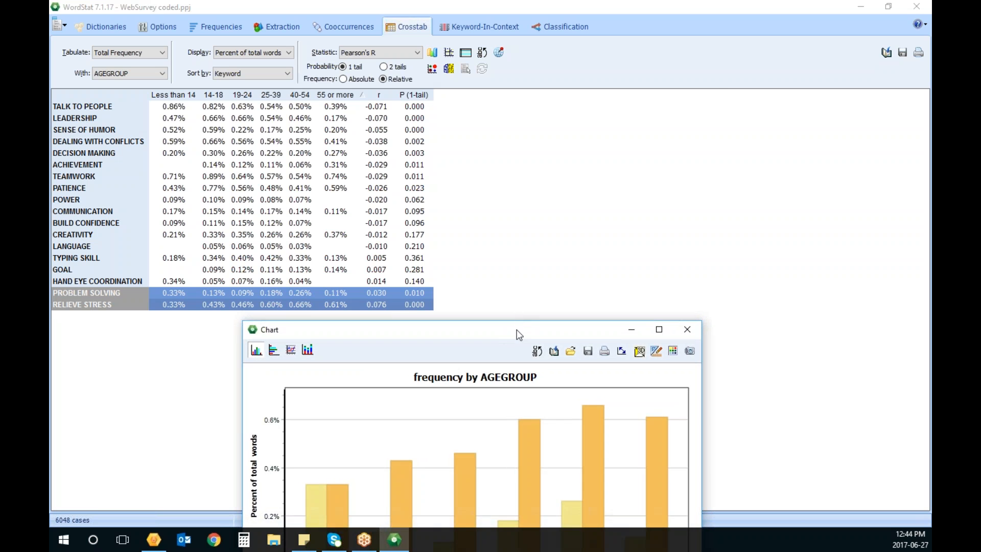
{"action": "left_click_drag", "start_coordinate": [518, 334], "coordinate": [534, 90]}
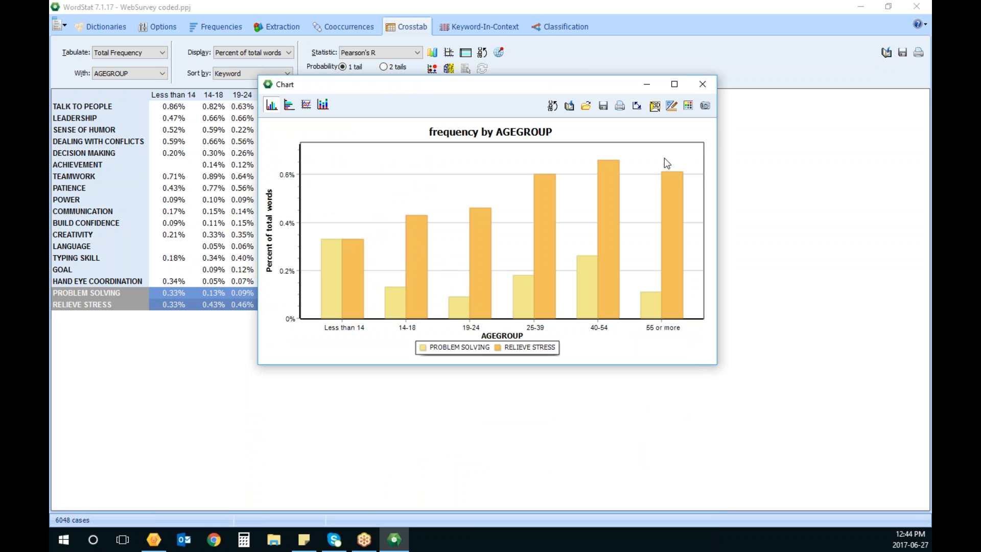
{"action": "left_click", "coordinate": [702, 84]}
Chart TALK TO PEOPLE by age group on its own, and again together with LEADERSHIP and SENSE OF HUMOR.
{"action": "left_click", "coordinate": [366, 104]}
{"action": "left_click", "coordinate": [433, 53]}
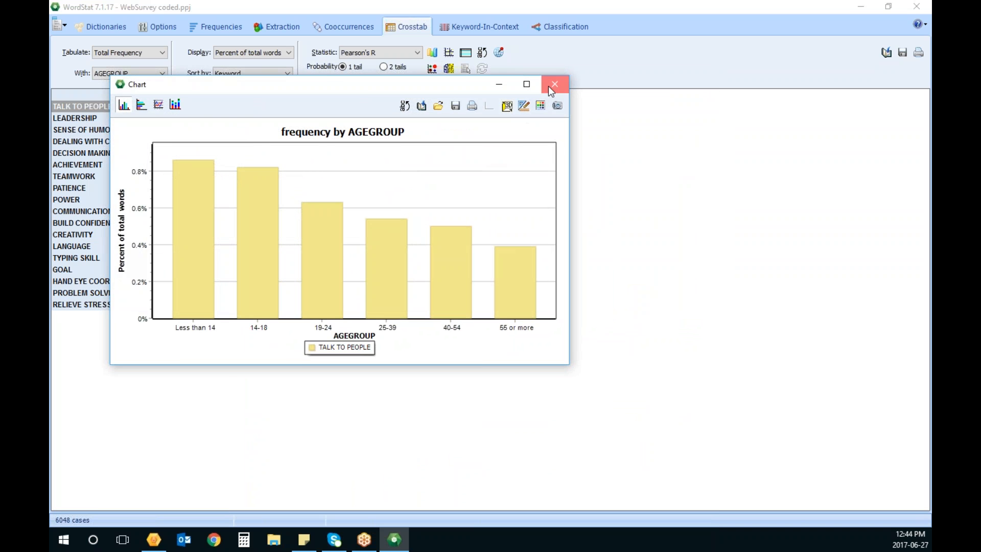
{"action": "left_click", "coordinate": [553, 85]}
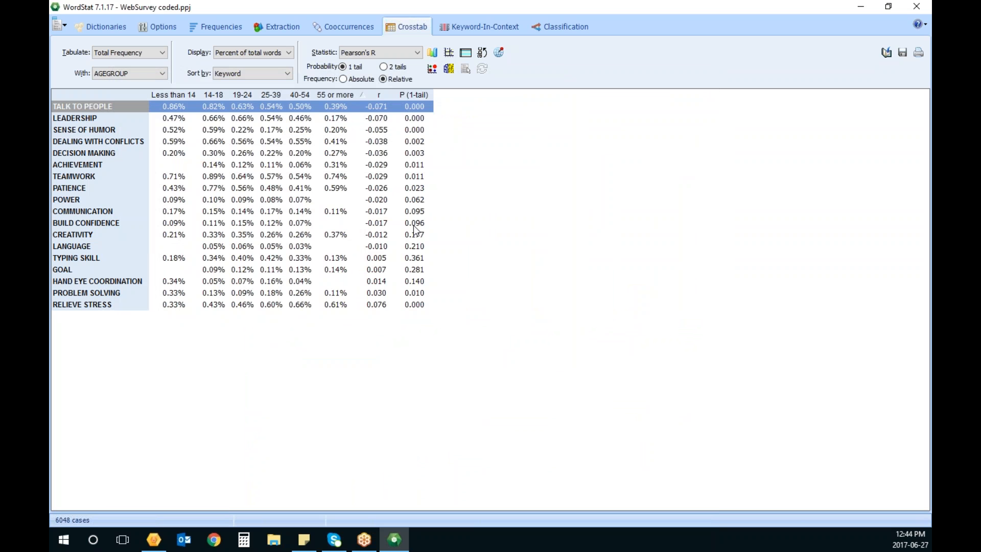
{"action": "left_click_drag", "start_coordinate": [306, 111], "coordinate": [314, 130]}
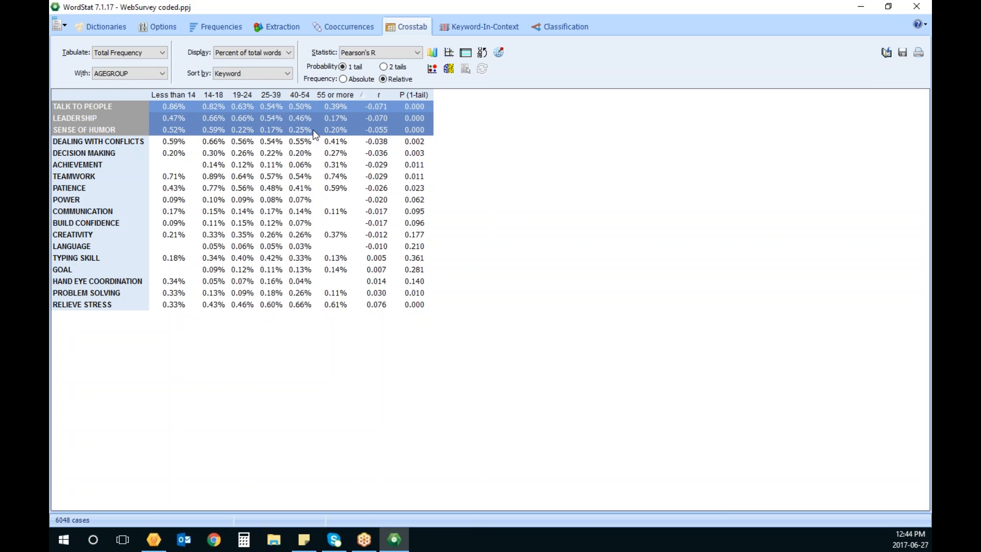
{"action": "left_click", "coordinate": [432, 52]}
{"action": "left_click", "coordinate": [548, 87]}
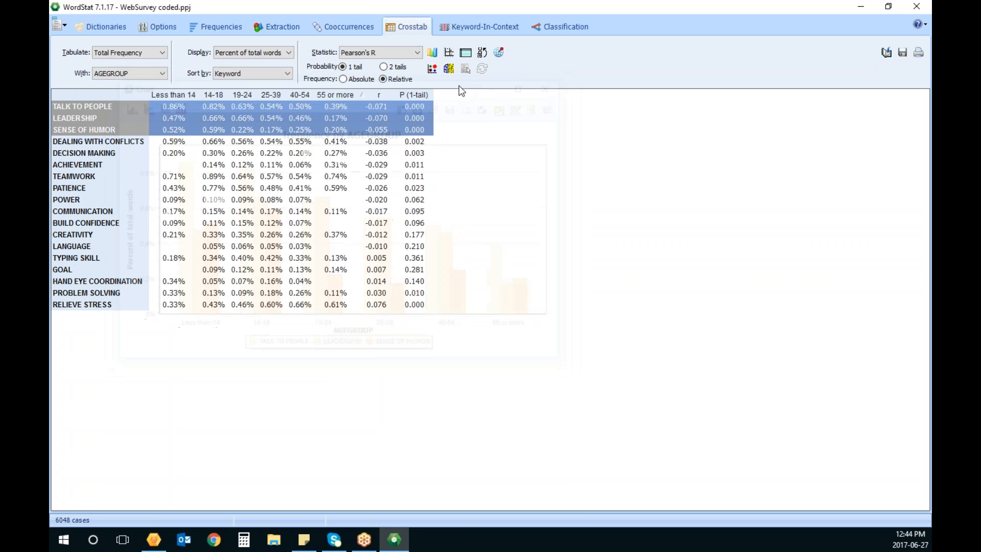
View the crosstab as a bubble chart of categories by age group, then quit WordStat to return to QDA Miner.
{"action": "left_click", "coordinate": [433, 72]}
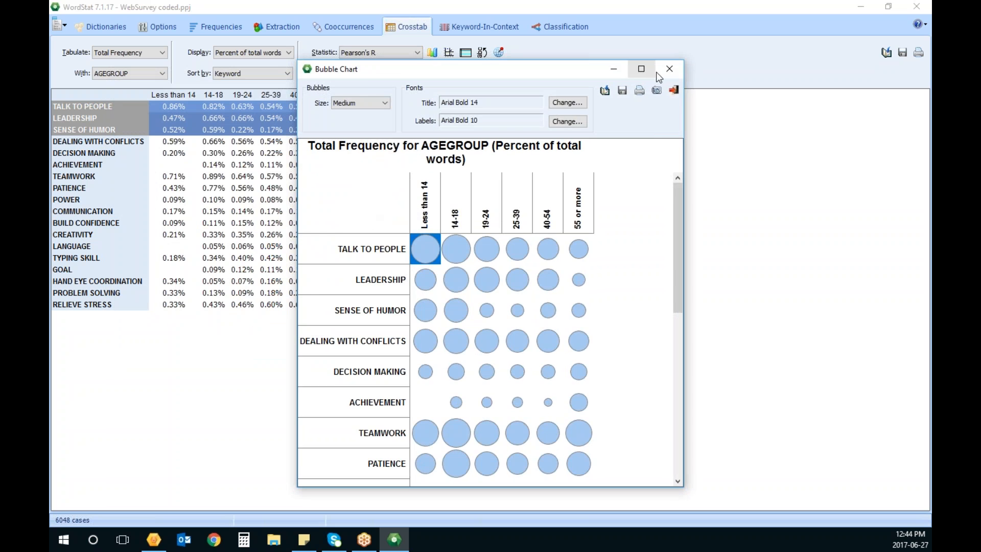
{"action": "left_click", "coordinate": [669, 68]}
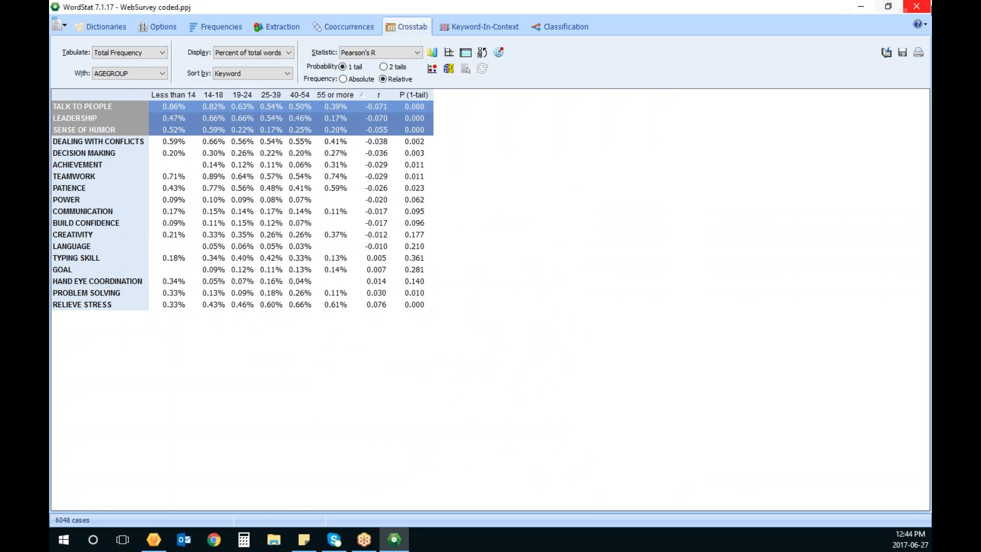
{"action": "left_click", "coordinate": [917, 6]}
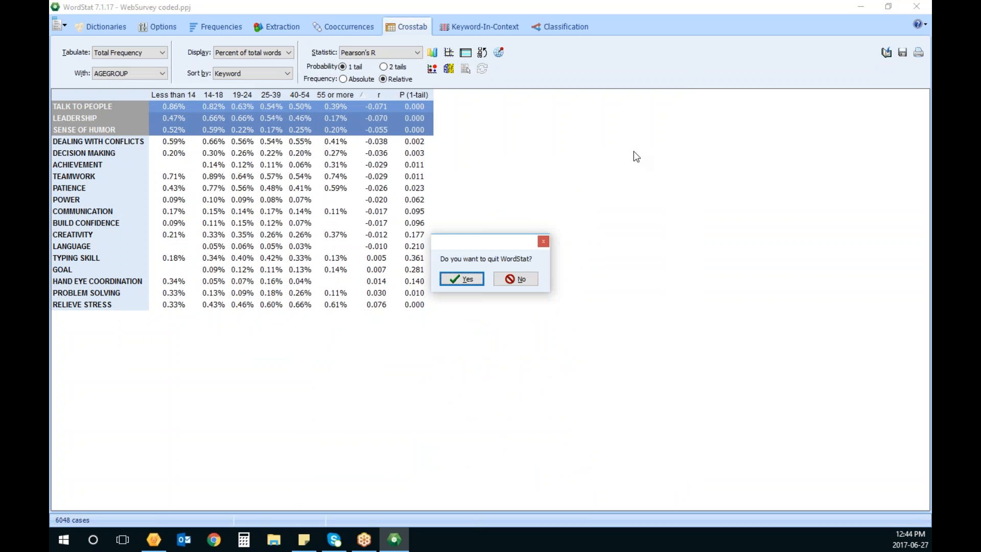
{"action": "left_click", "coordinate": [470, 282]}
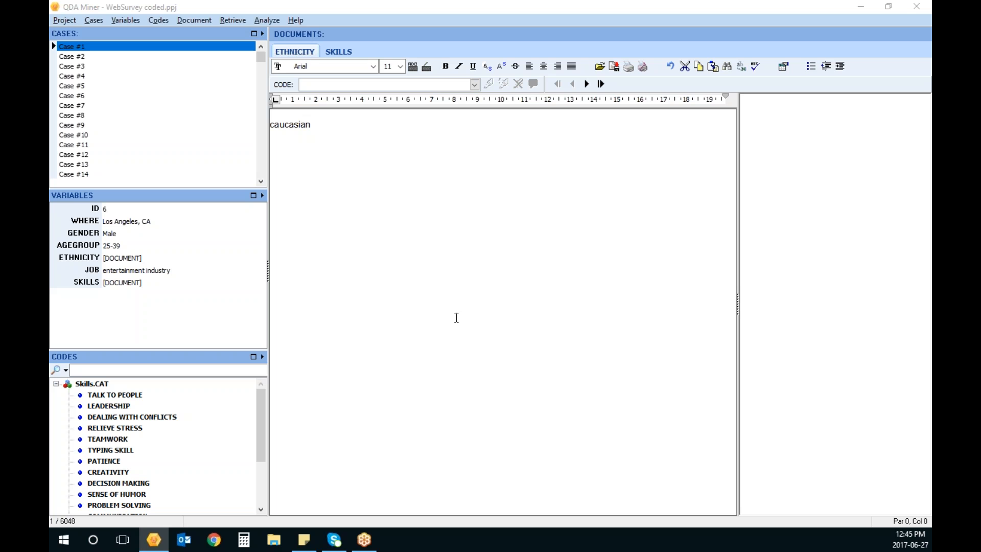
{"action": "left_click", "coordinate": [320, 127]}
{"action": "double_click", "coordinate": [321, 127]}
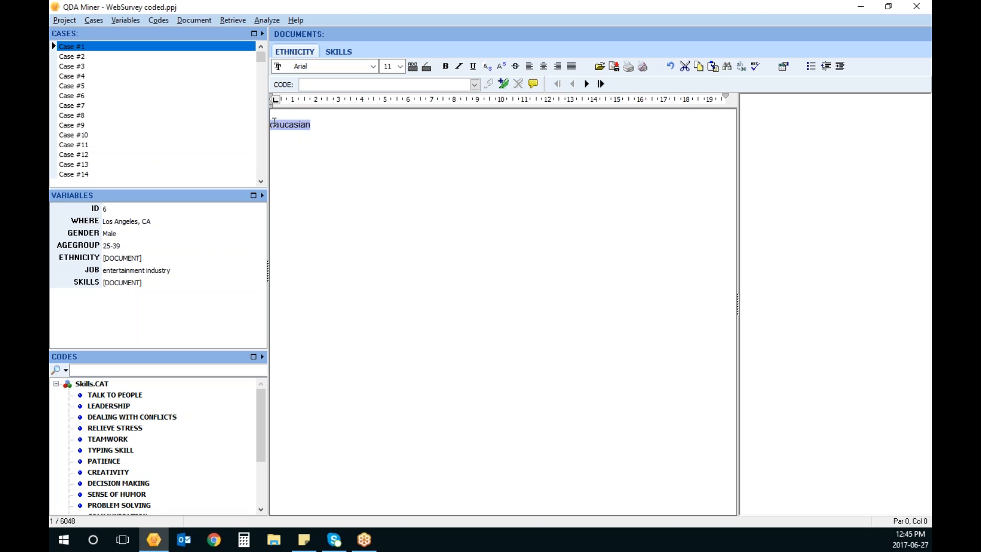
{"action": "left_click", "coordinate": [332, 120]}
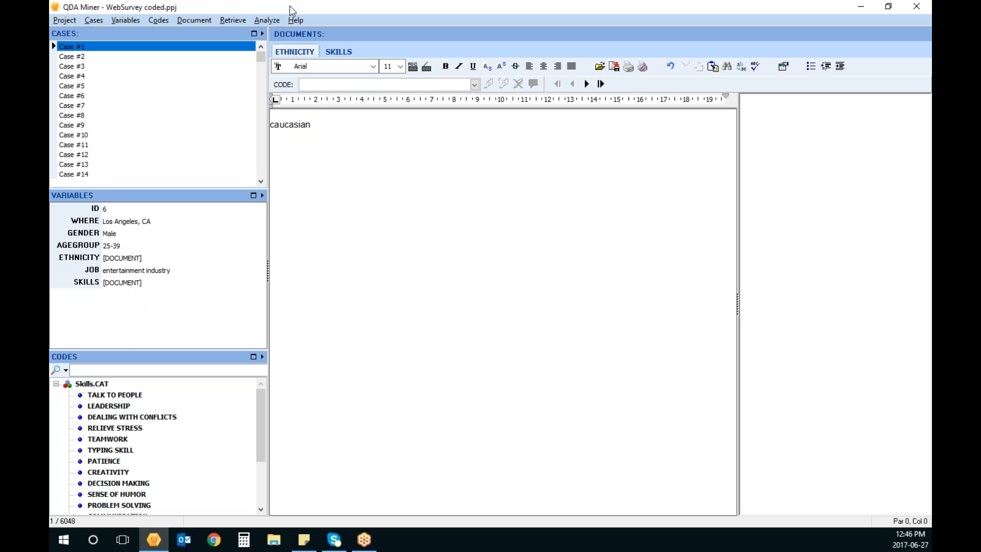
{"action": "left_click", "coordinate": [233, 20]}
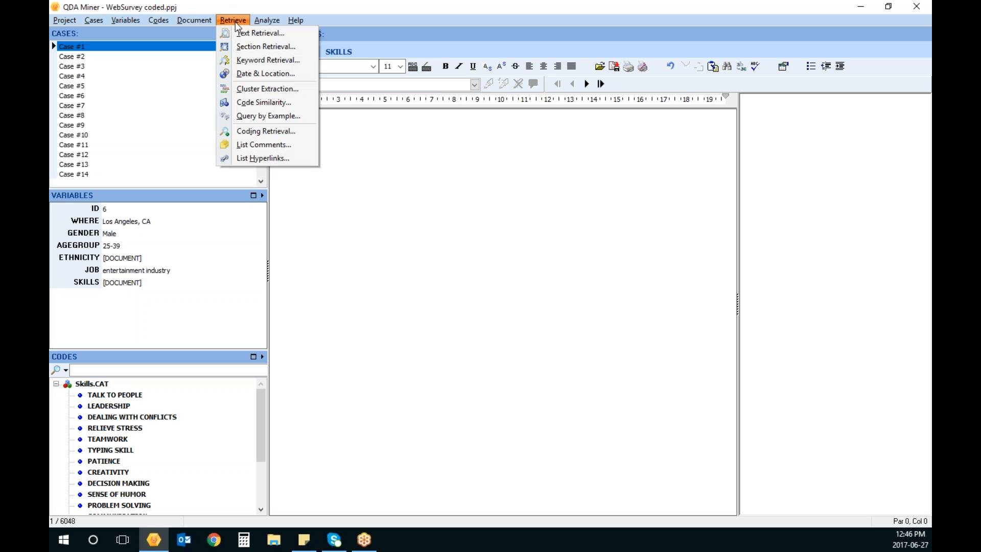
{"action": "left_click", "coordinate": [271, 90]}
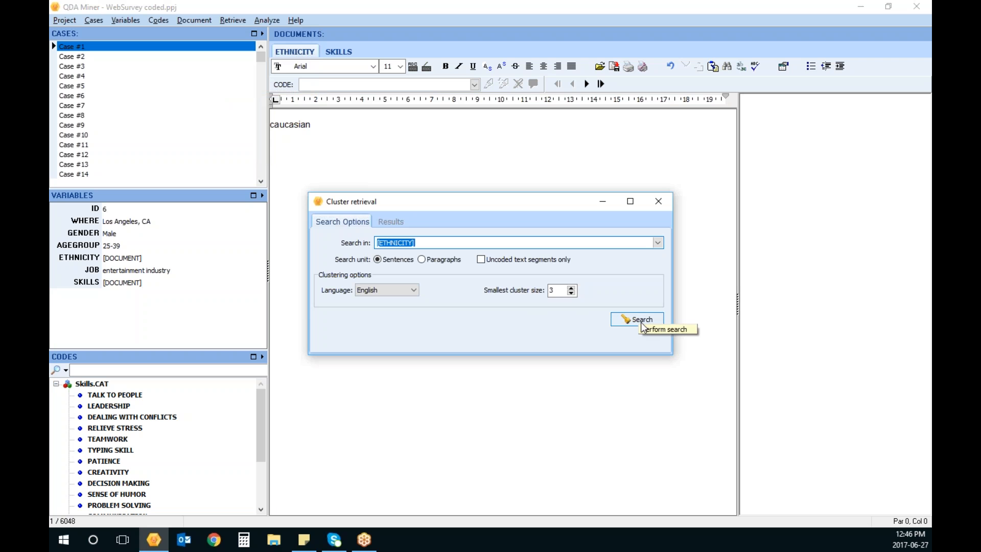
{"action": "left_click", "coordinate": [654, 204]}
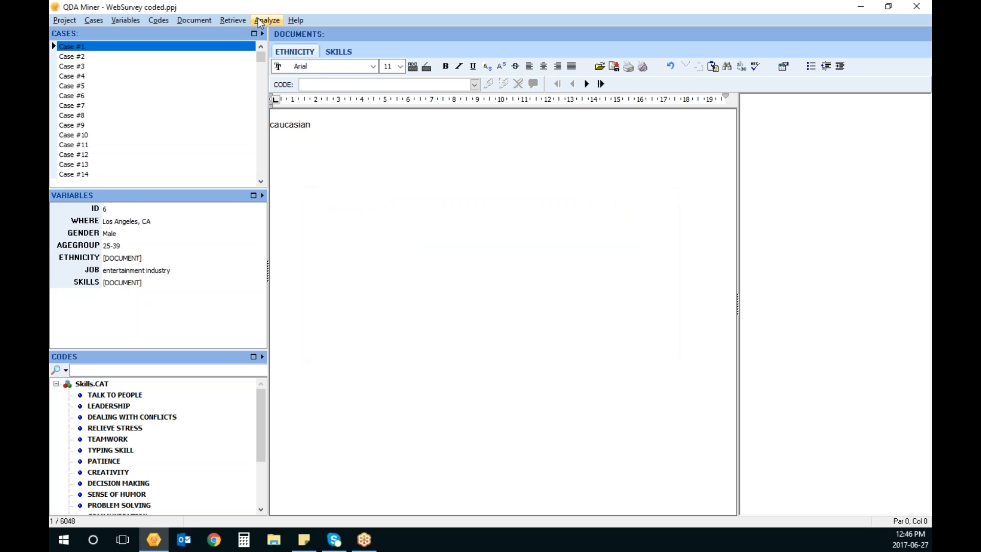
{"action": "left_click", "coordinate": [231, 23]}
{"action": "left_click", "coordinate": [301, 133]}
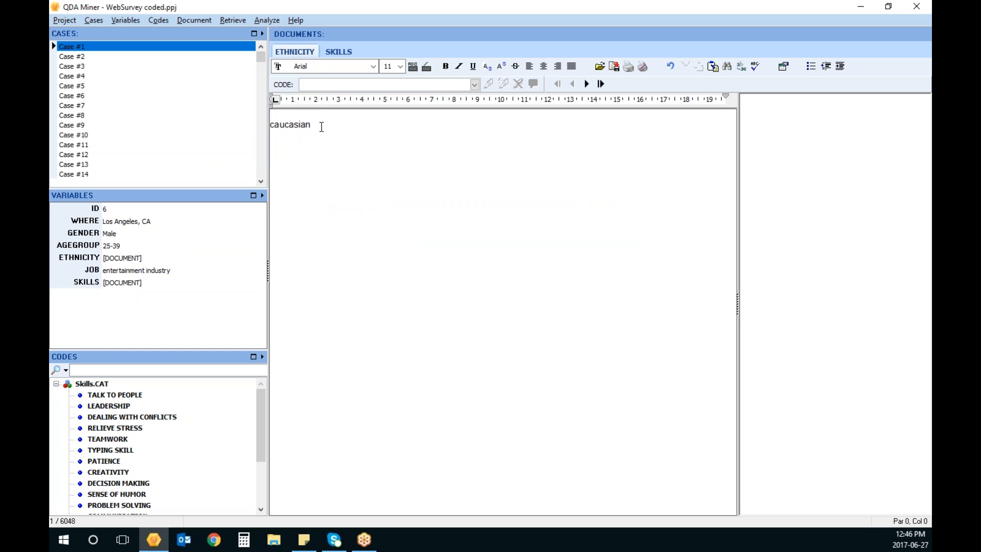
{"action": "left_click_drag", "start_coordinate": [322, 125], "coordinate": [244, 122]}
Run a Cluster Extraction on the SKILLS responses with paragraphs as search unit, English language and smallest cluster size 3.
{"action": "left_click", "coordinate": [345, 54]}
{"action": "left_click_drag", "start_coordinate": [396, 130], "coordinate": [260, 124]}
{"action": "left_click_drag", "start_coordinate": [393, 124], "coordinate": [270, 120]}
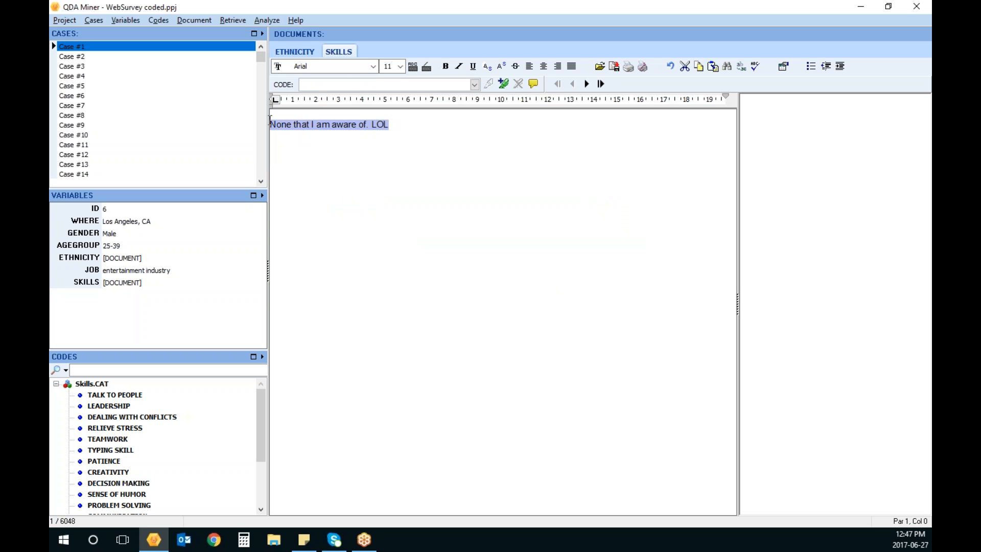
{"action": "left_click", "coordinate": [239, 20]}
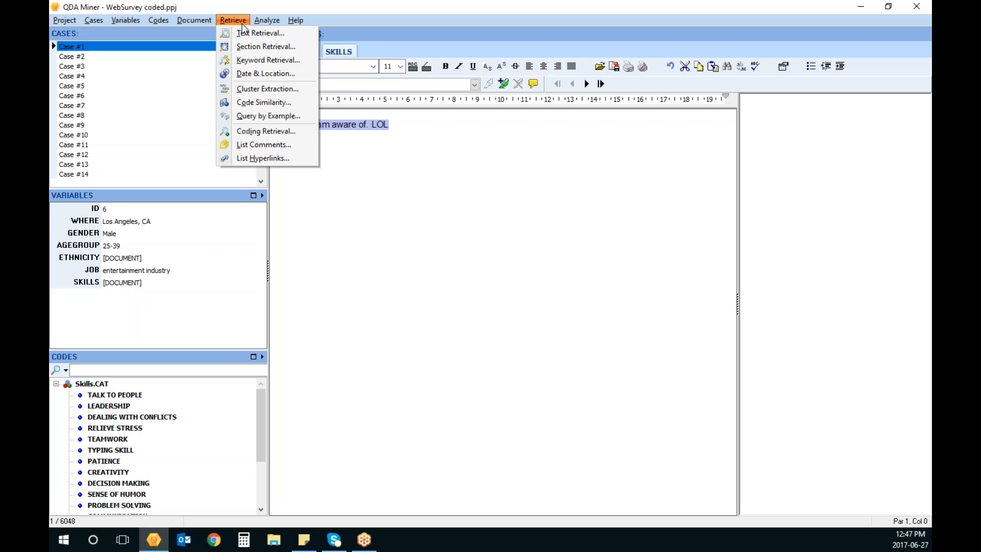
{"action": "left_click", "coordinate": [268, 88]}
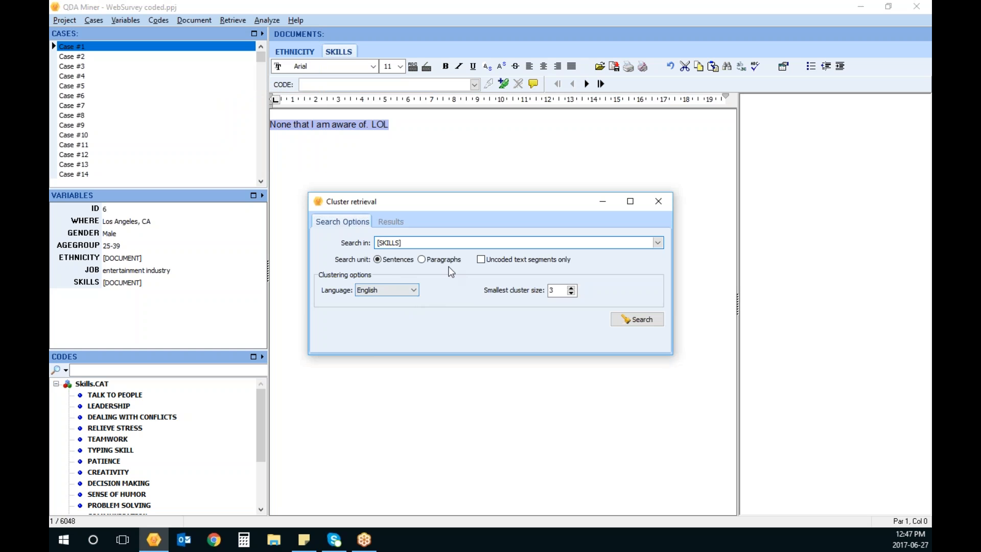
{"action": "left_click", "coordinate": [437, 263]}
{"action": "left_click", "coordinate": [642, 319]}
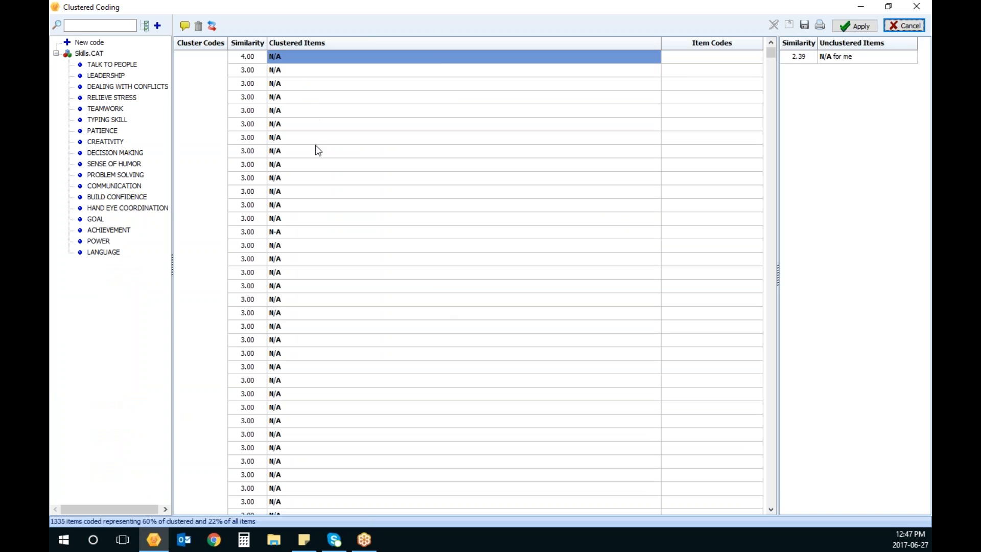
Browse the clustered responses down to the NO COMMENT cluster and display its related unclustered items.
{"action": "scroll", "coordinate": [773, 479], "scroll_direction": "down", "scroll_amount": 5}
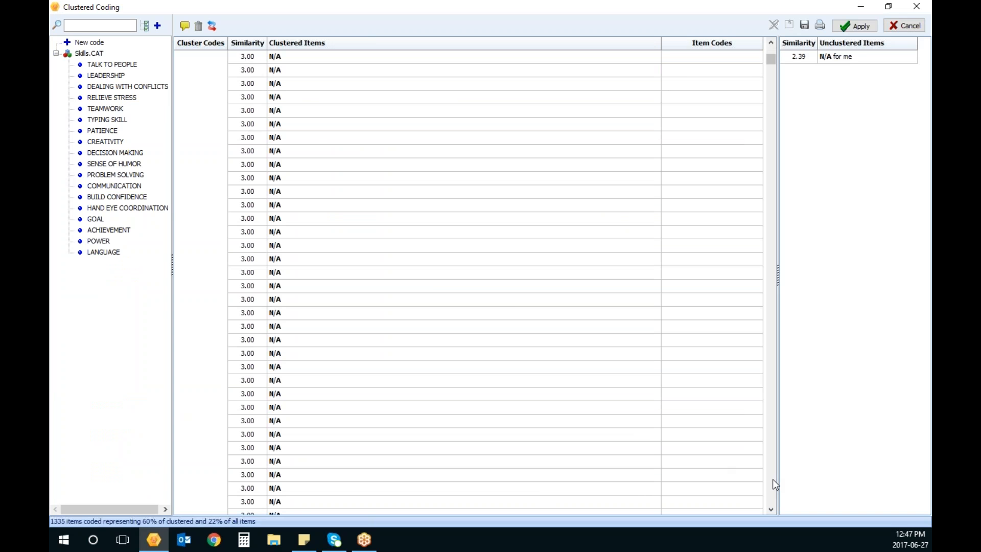
{"action": "scroll", "coordinate": [778, 488], "scroll_direction": "down", "scroll_amount": 10}
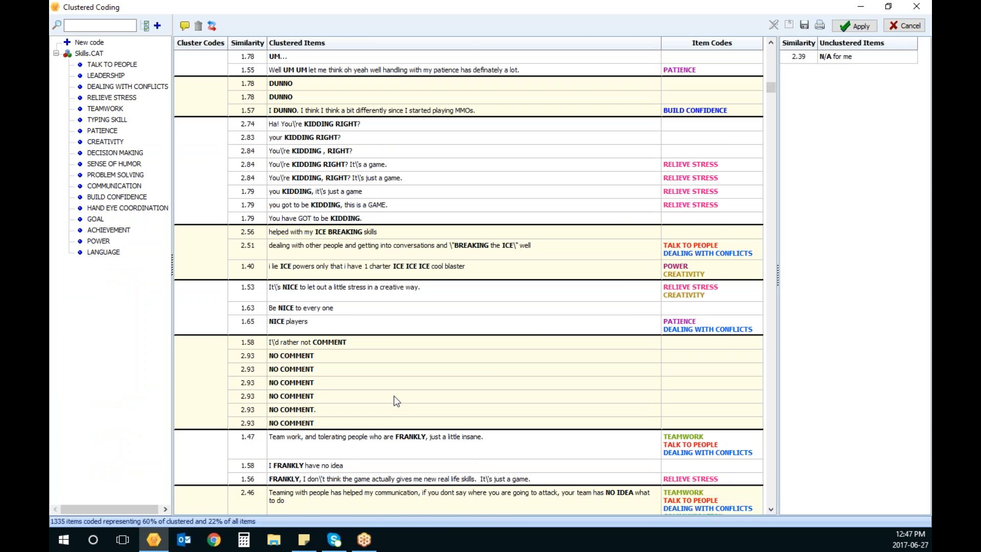
{"action": "left_click", "coordinate": [189, 401]}
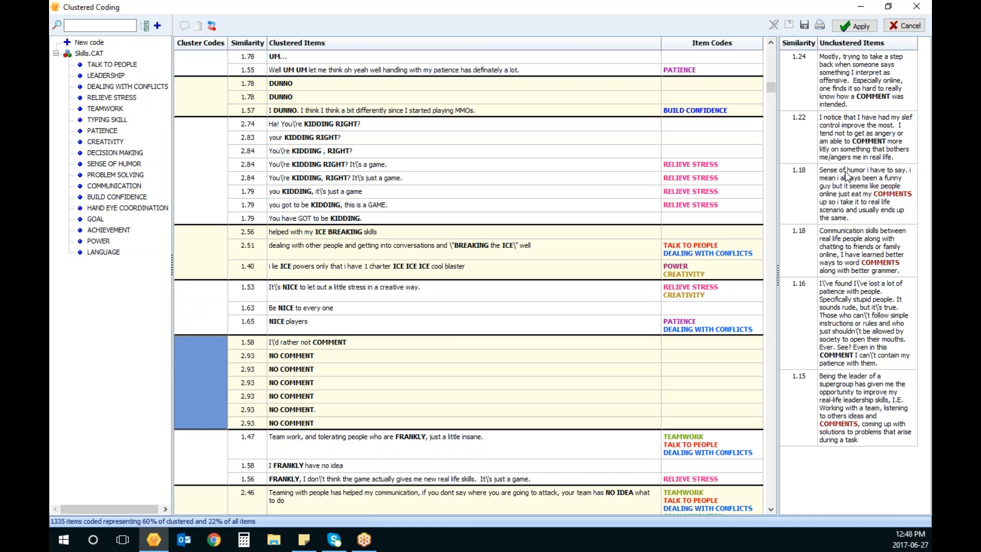
Add the unclustered response "you're KIDDING RIGHT? It is a video game dude" to the KIDDING RIGHT cluster.
{"action": "left_click", "coordinate": [192, 175]}
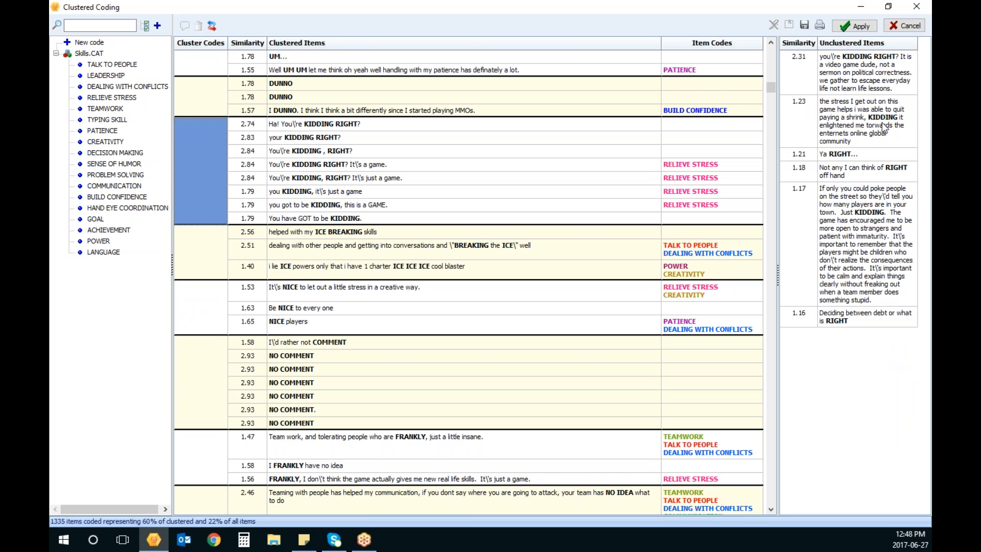
{"action": "left_click", "coordinate": [857, 72]}
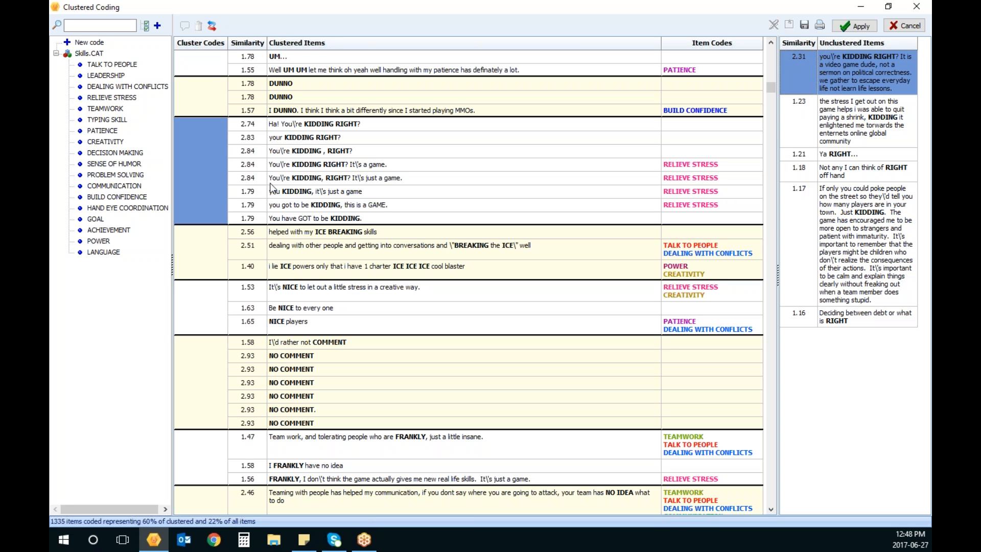
{"action": "left_click", "coordinate": [862, 81]}
{"action": "left_click_drag", "start_coordinate": [860, 76], "coordinate": [580, 166]}
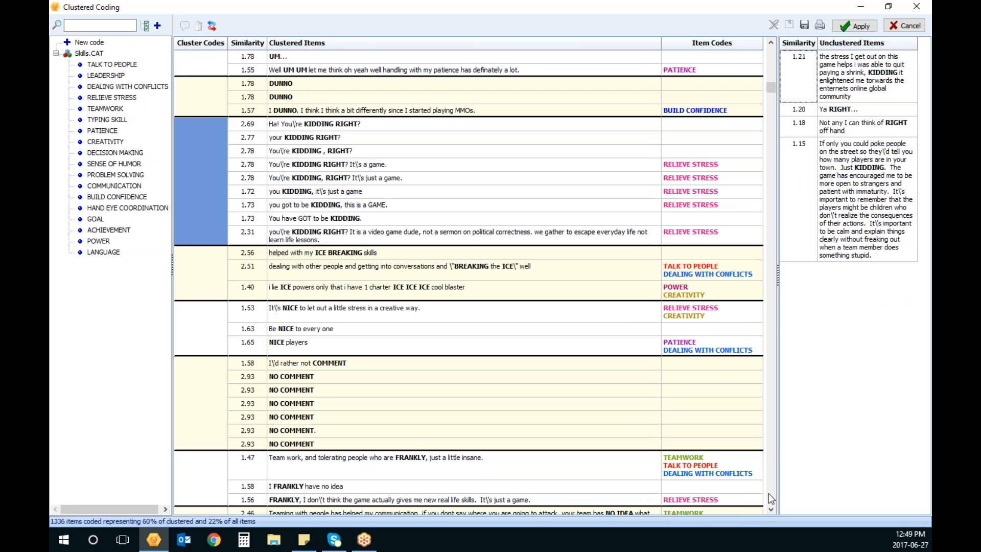
Move the unclustered responses with similarity 3.19 and higher into the HAND EYE COORDINATION cluster.
{"action": "key", "text": "Page_Down"}
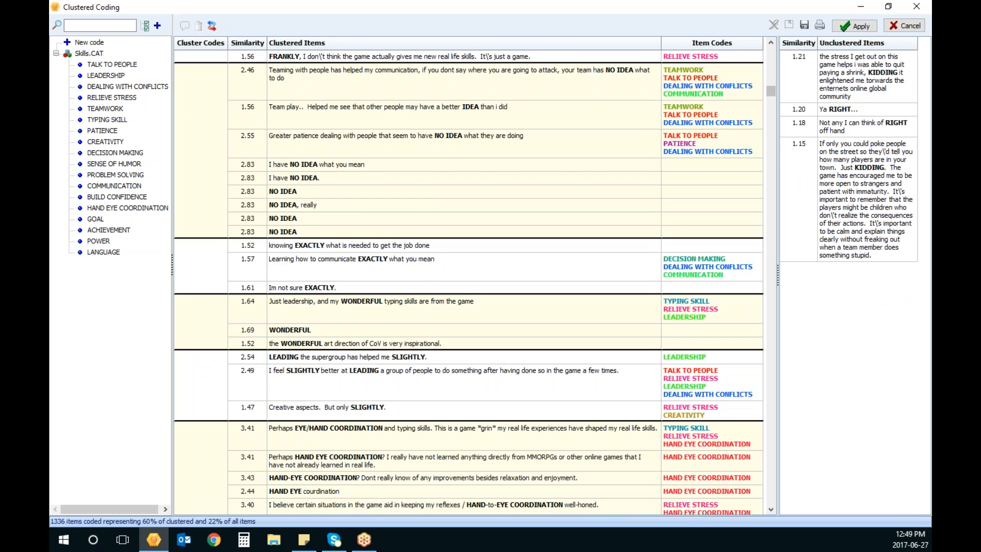
{"action": "left_click", "coordinate": [201, 467]}
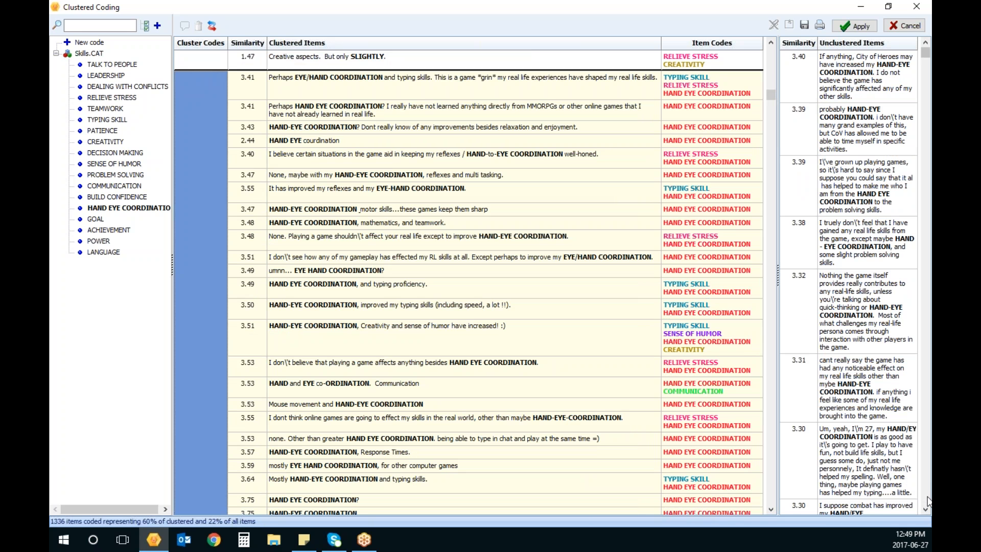
{"action": "scroll", "coordinate": [927, 500], "scroll_direction": "down", "scroll_amount": 10}
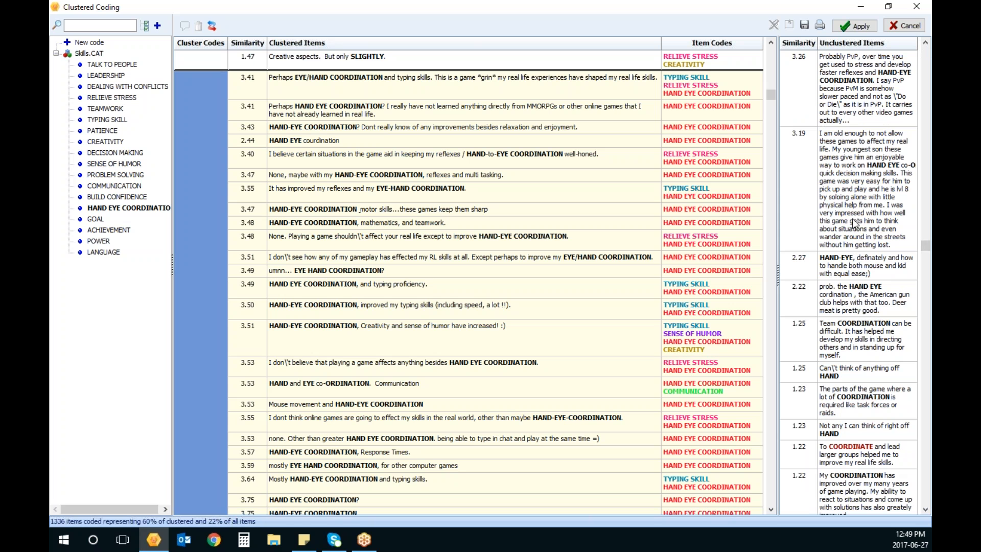
{"action": "left_click_drag", "start_coordinate": [854, 227], "coordinate": [503, 263]}
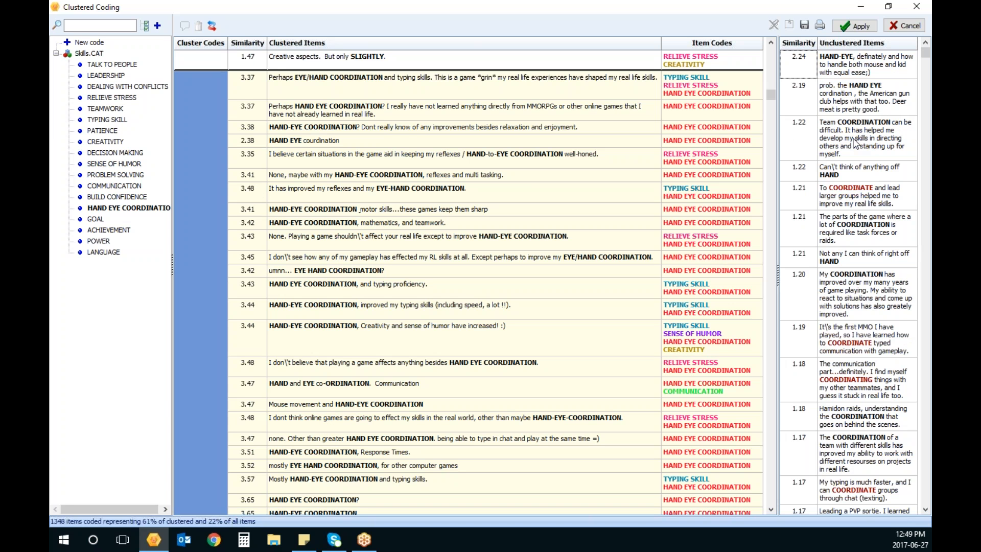
Add the unclustered American gun club and "mouse and kid" HAND EYE responses to the same cluster.
{"action": "left_click_drag", "start_coordinate": [844, 94], "coordinate": [489, 172]}
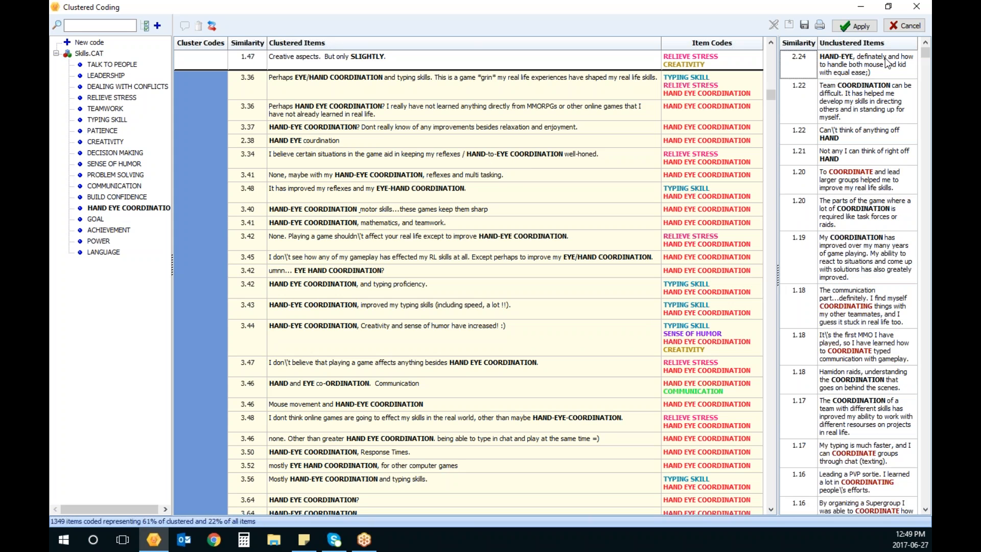
{"action": "left_click", "coordinate": [884, 57]}
{"action": "left_click_drag", "start_coordinate": [892, 57], "coordinate": [564, 153]}
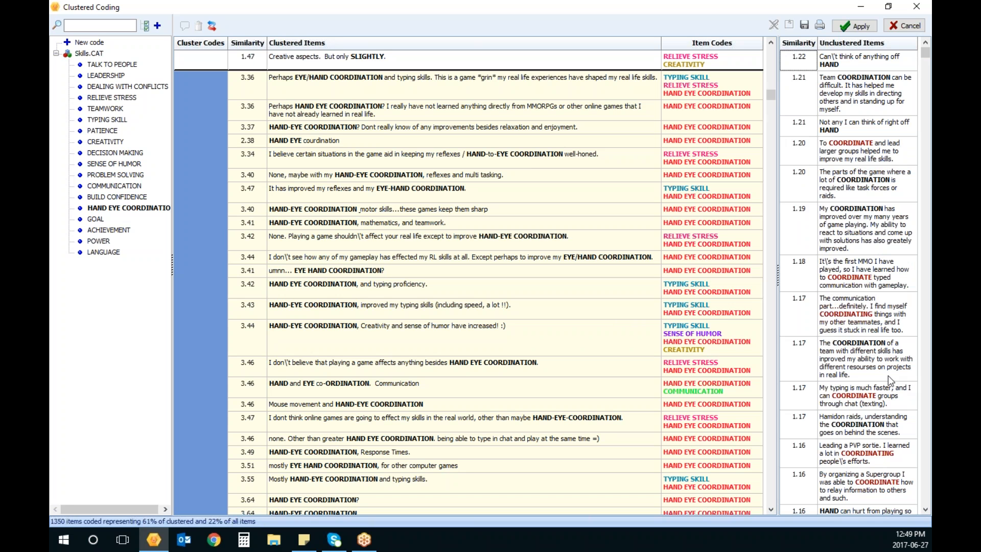
Close the Clustered Coding and Cluster retrieval windows, and narrow the area holding the cases, variables and codes.
{"action": "scroll", "coordinate": [897, 456], "scroll_direction": "down", "scroll_amount": 2}
{"action": "scroll", "coordinate": [897, 455], "scroll_direction": "down", "scroll_amount": 3}
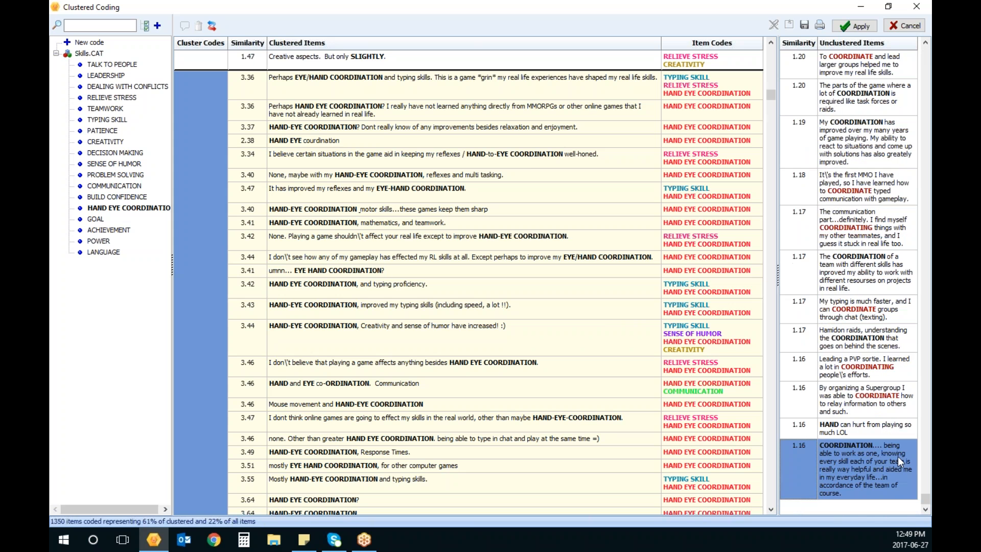
{"action": "scroll", "coordinate": [897, 455], "scroll_direction": "up", "scroll_amount": 5}
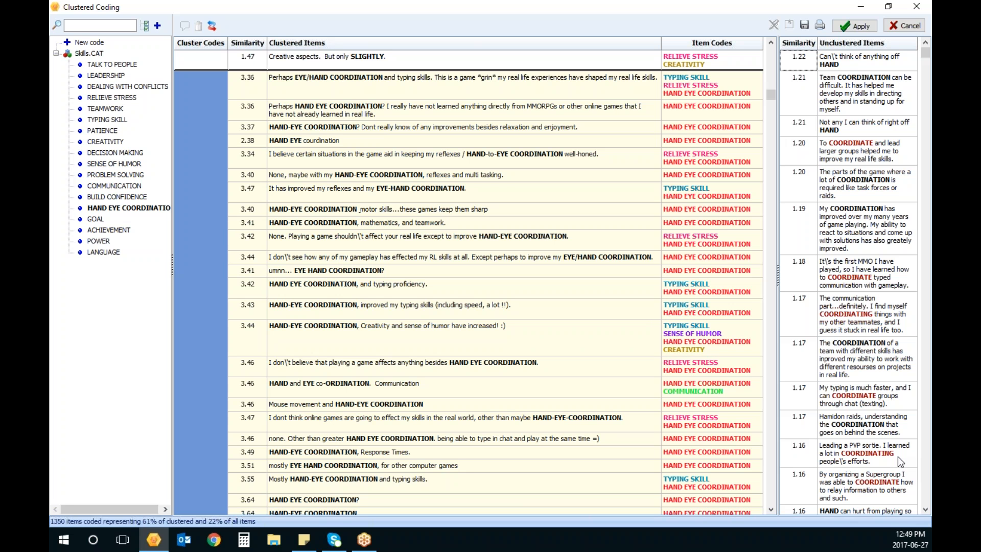
{"action": "left_click", "coordinate": [922, 9]}
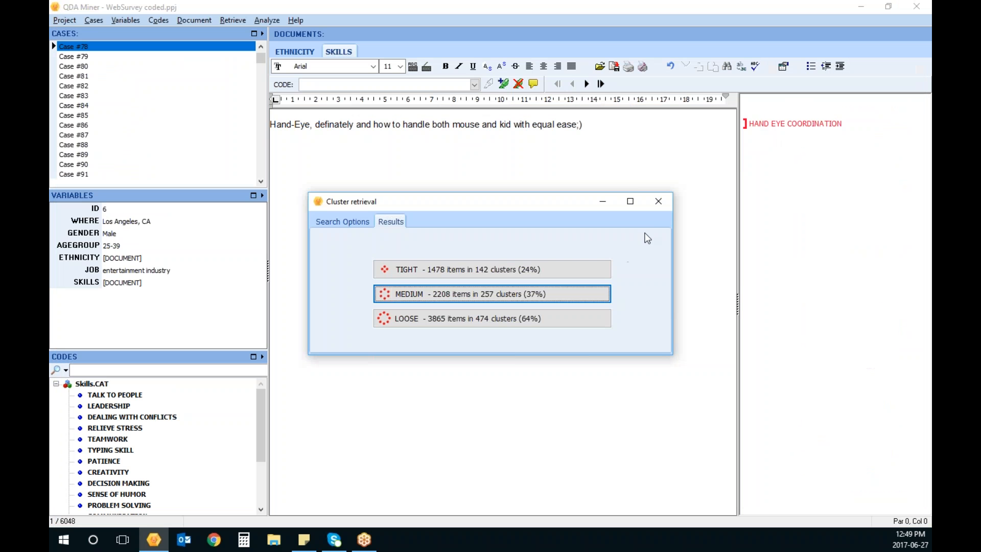
{"action": "left_click", "coordinate": [659, 206]}
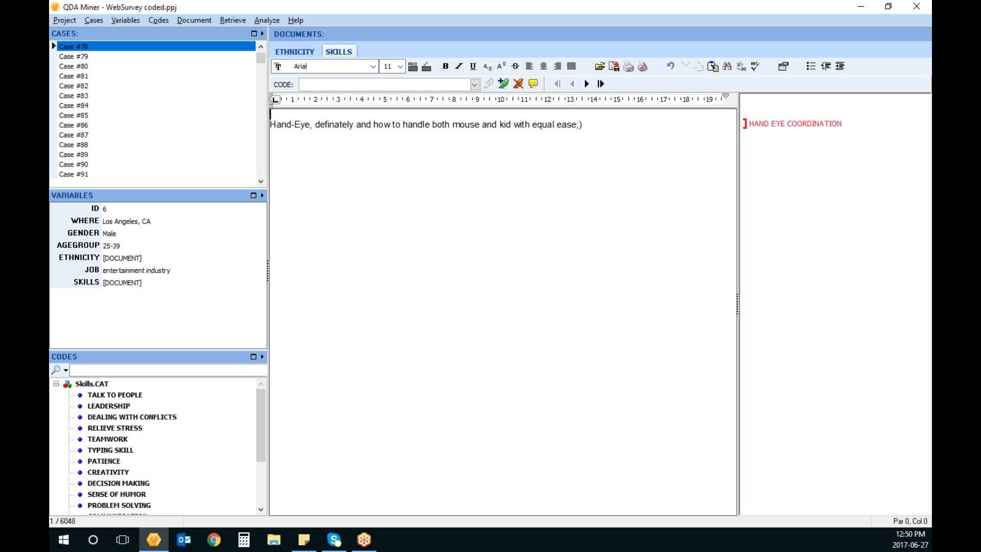
{"action": "left_click_drag", "start_coordinate": [268, 273], "coordinate": [205, 283]}
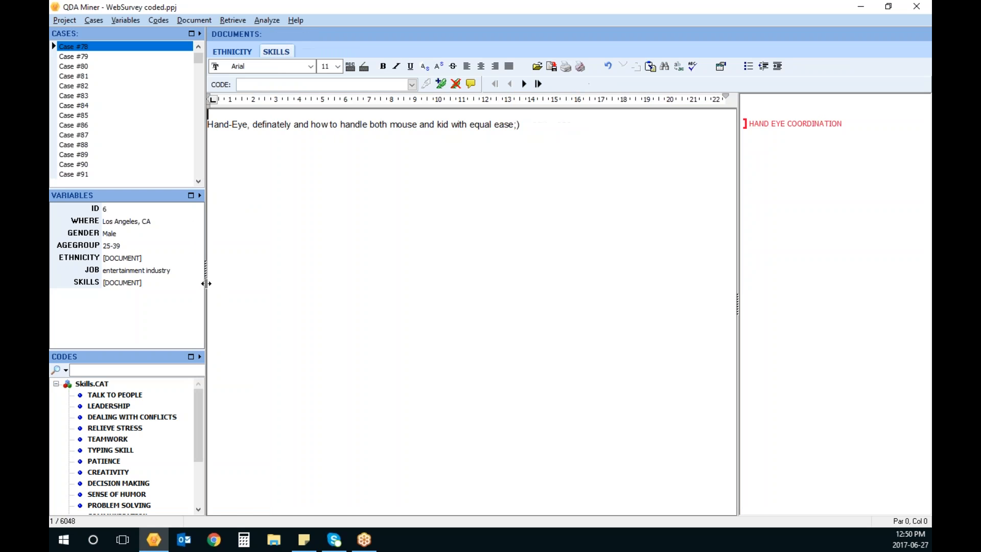